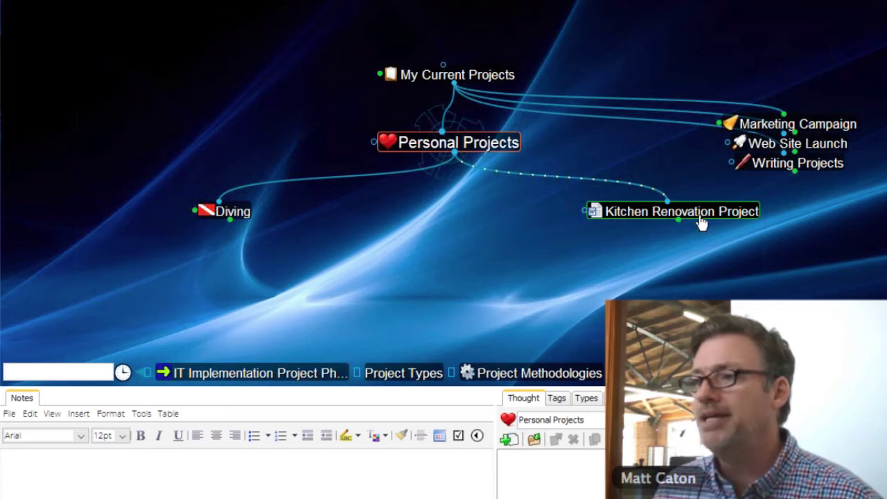
Step: Open the List of Parts spreadsheet attached under the Kitchen Renovation Project thought
click(700, 220)
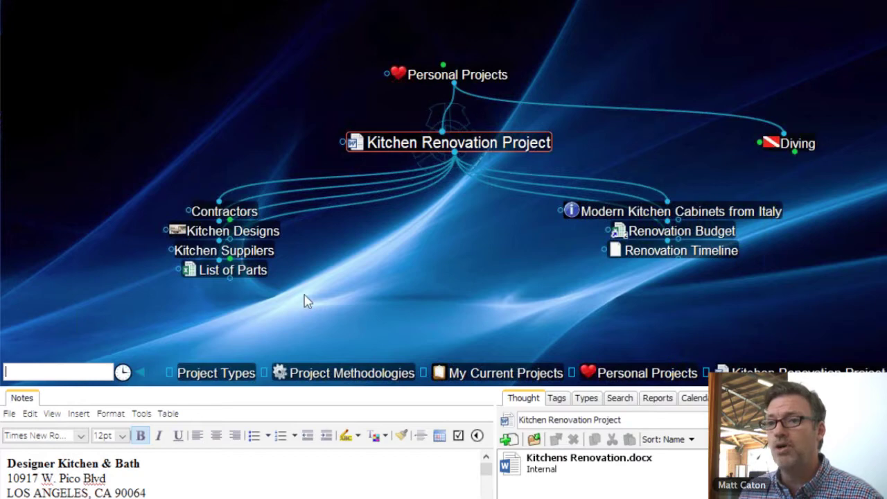
click(224, 277)
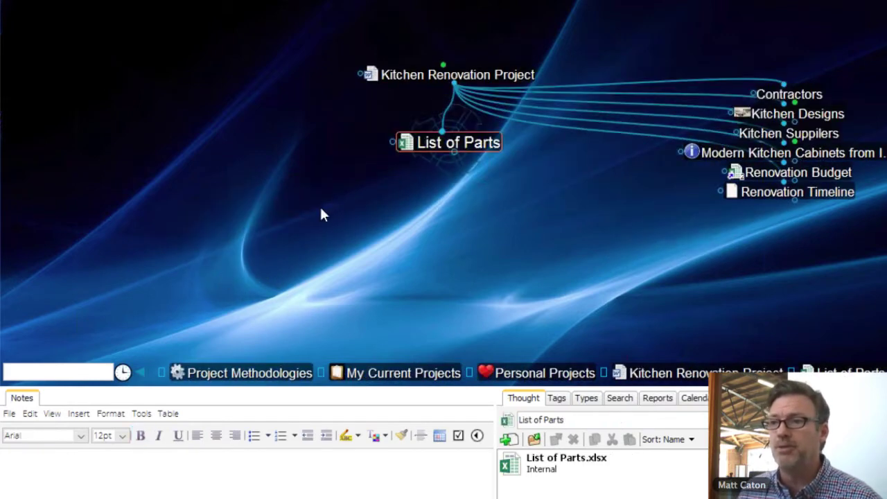
click(403, 148)
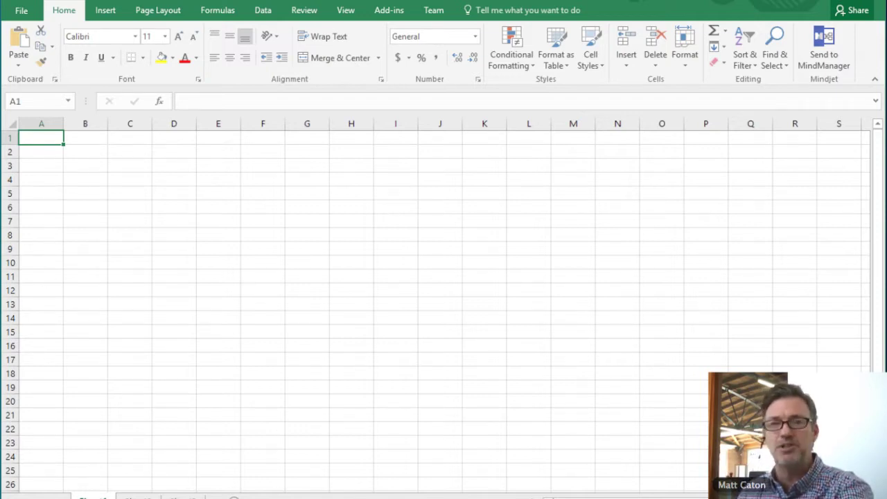
Step: Enter "Cabinet parts" in cell A1 and "Plumbing parts" in cell A12, then return to TheBrain
double_click(38, 139)
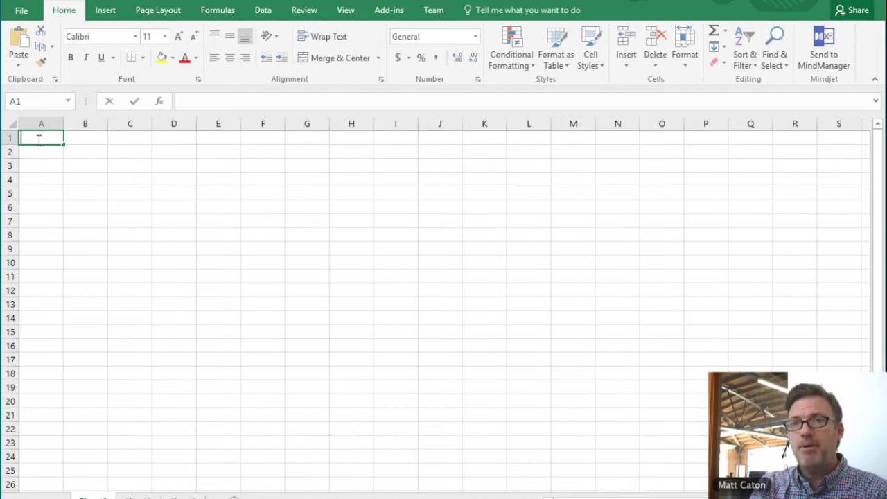
text(Cabinet parts)
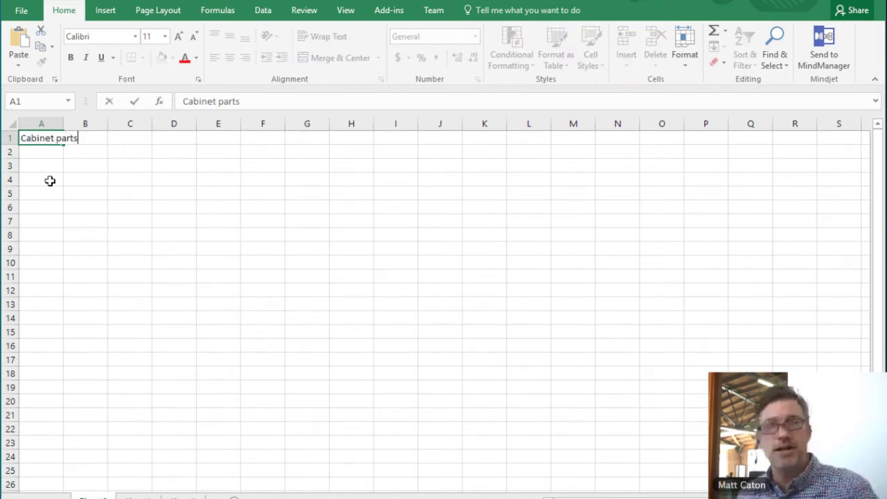
click(31, 292)
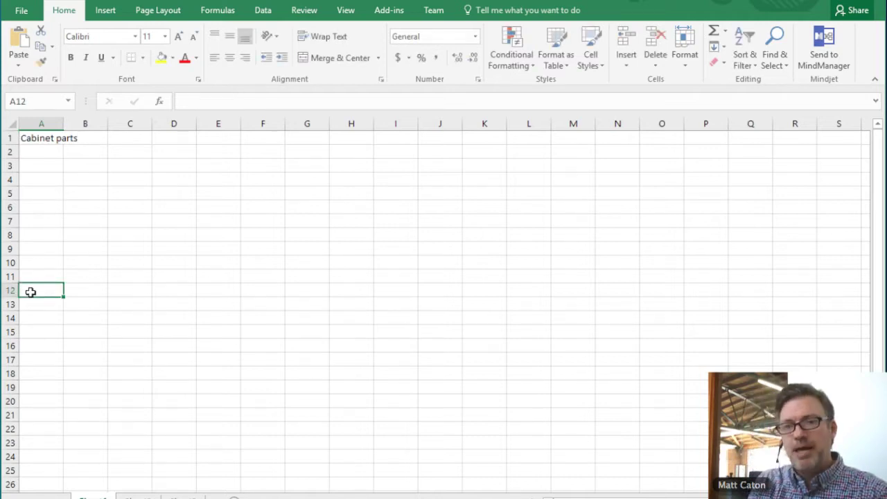
text(Plumbing)
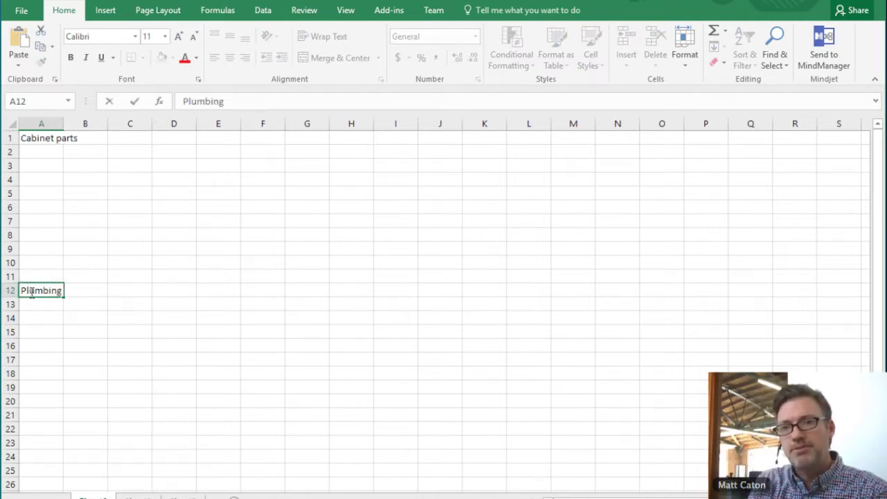
text( parts)
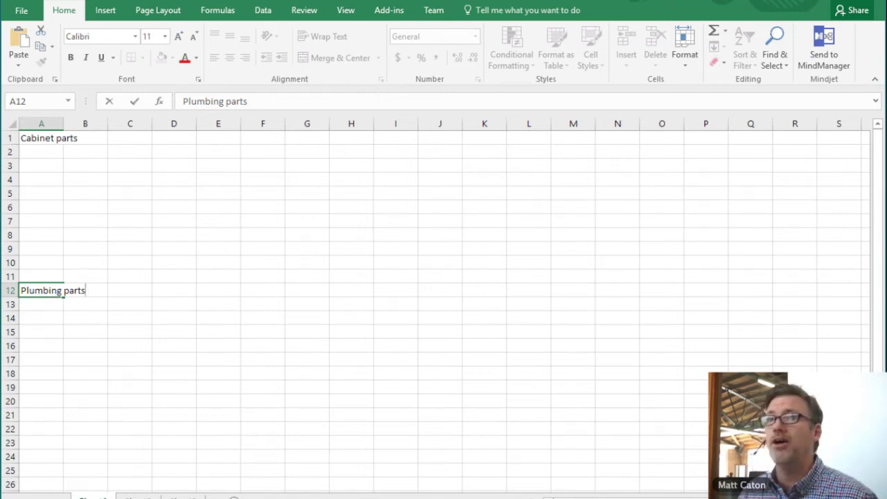
key(ctrl+Return)
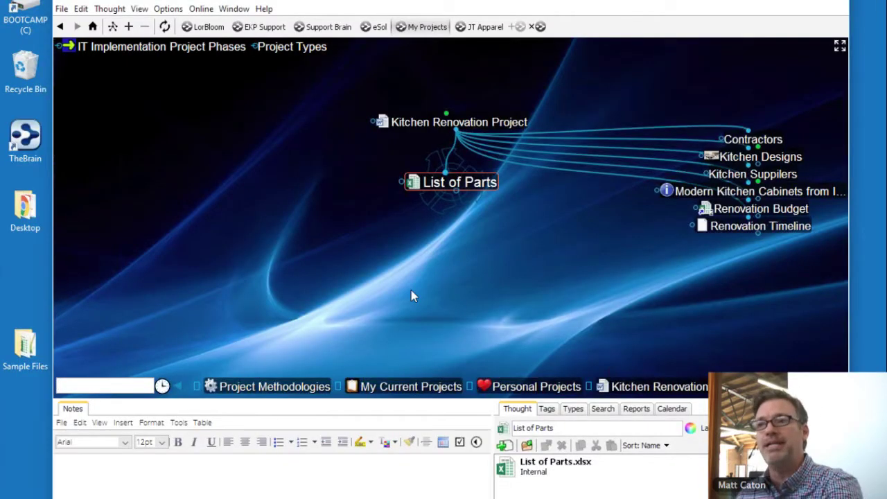
Step: Make Kitchen Renovation Project the active thought and enlarge the notes area to show more of its contact notes
click(451, 183)
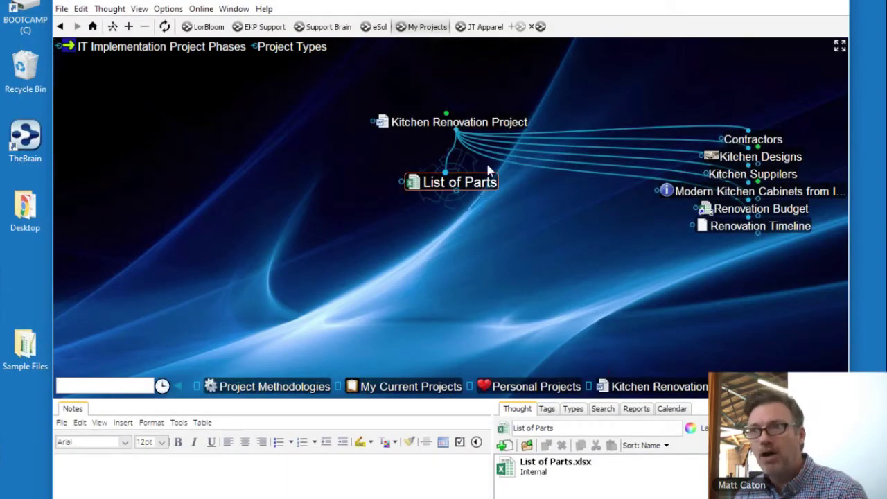
click(504, 122)
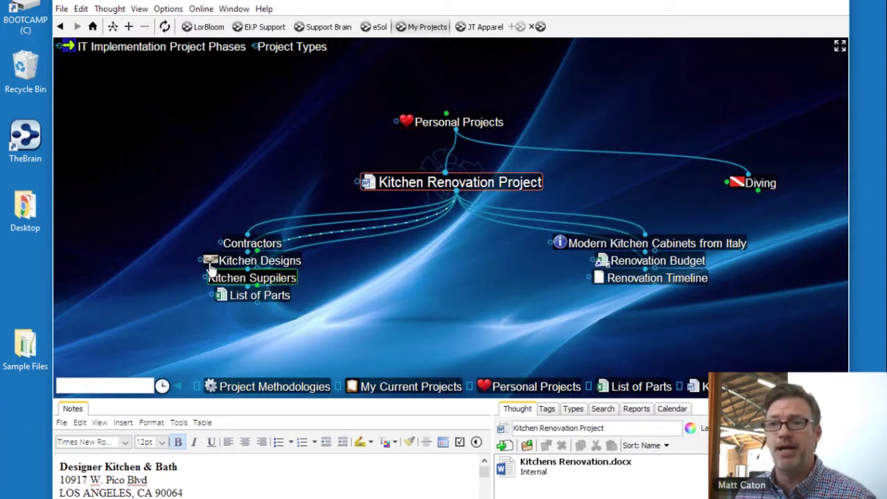
mouse_move(208, 264)
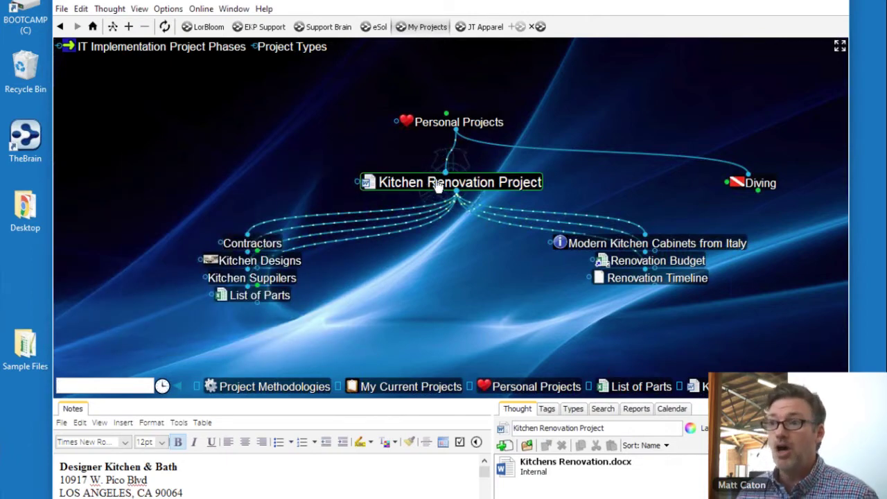
drag(447, 400, 446, 303)
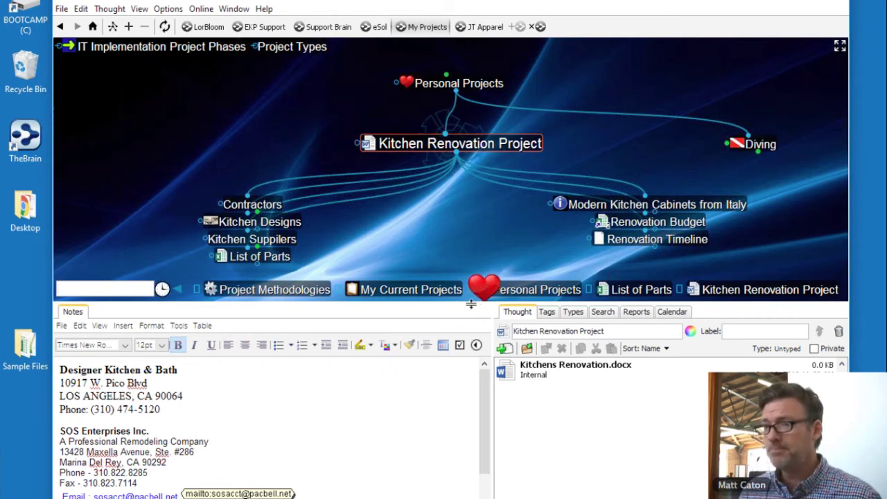
drag(471, 303, 469, 353)
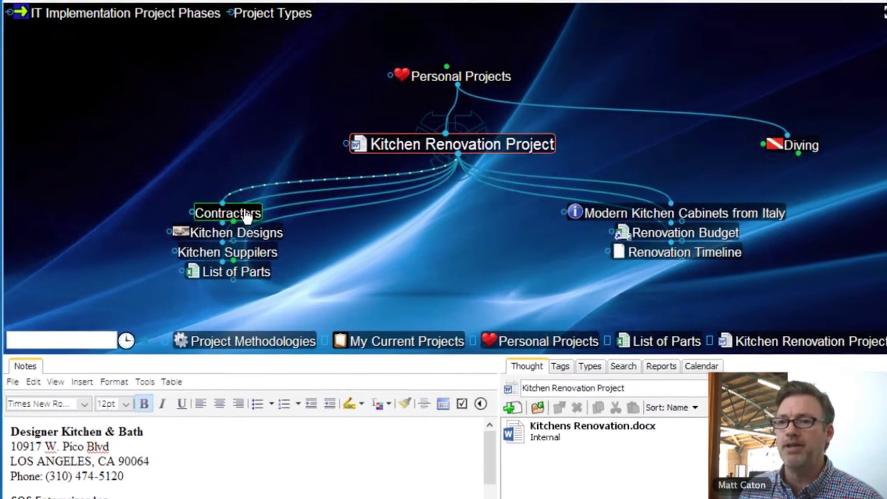
Step: Open the web page attached to the "11 Best Kitchen Remodeling Contractors in Los Angeles, CA" thought under Contractors and look through it
click(244, 215)
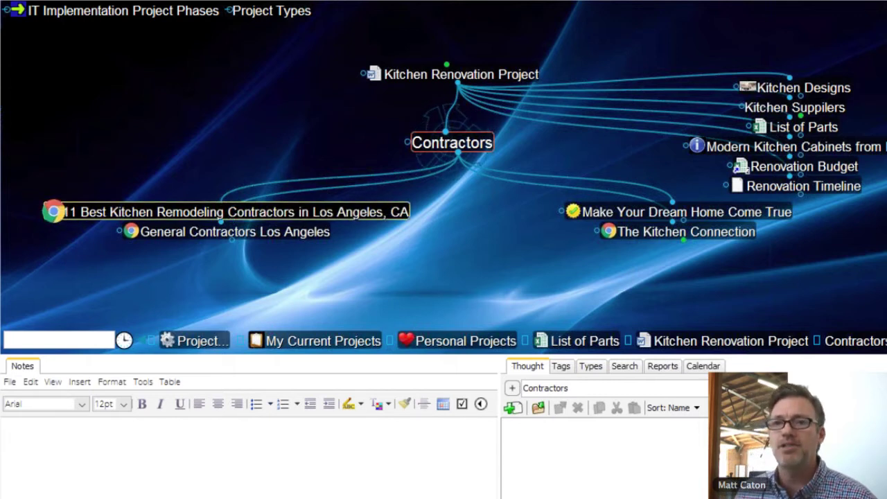
click(227, 211)
click(53, 211)
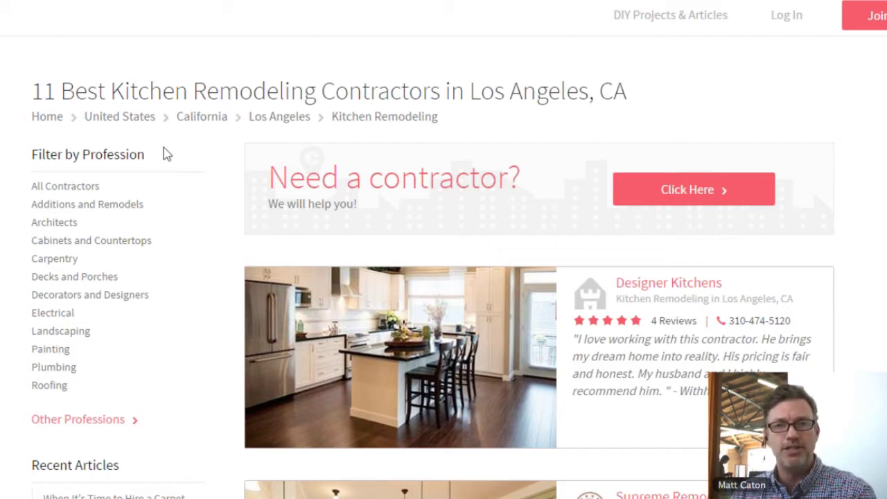
scroll(167, 154, down, 8)
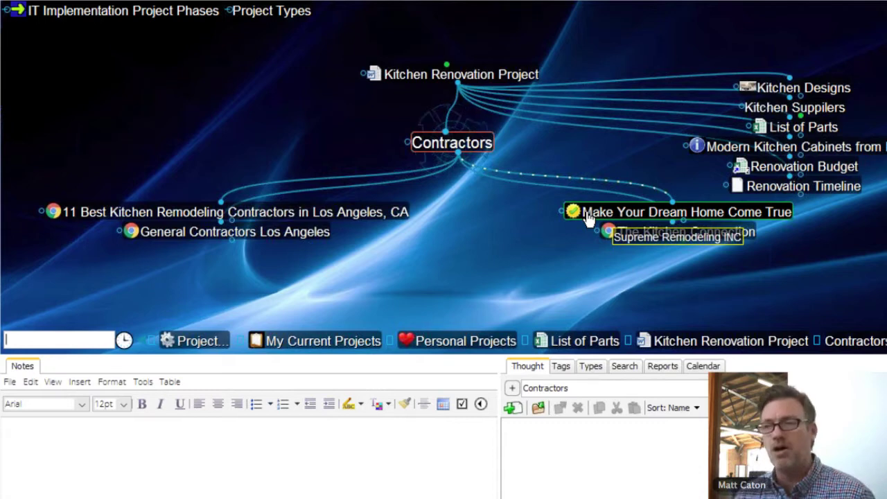
Step: Change the icon of the "Make Your Dream Home Come True" thought to the green circled check mark from the Symbols category and return to Contractors
click(655, 213)
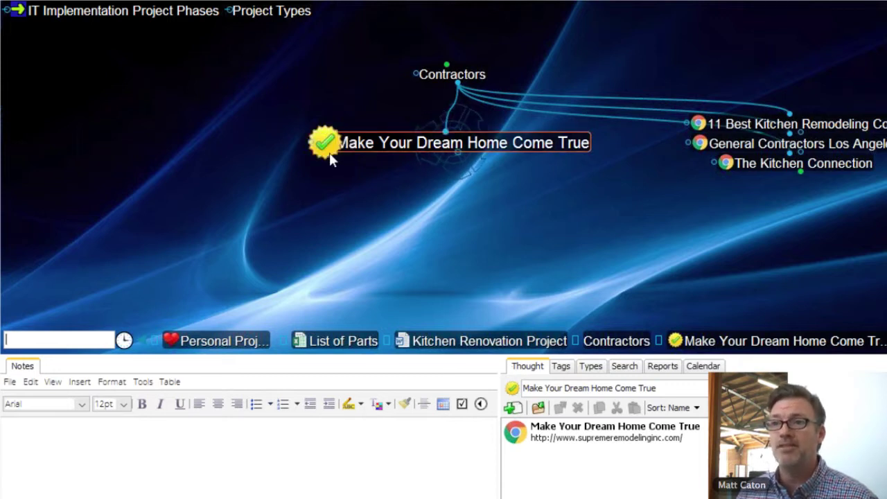
right_click(420, 148)
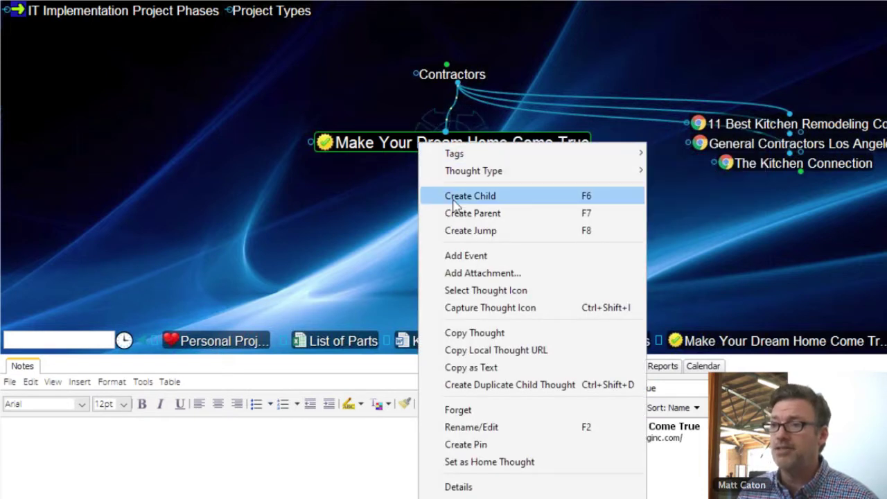
click(478, 293)
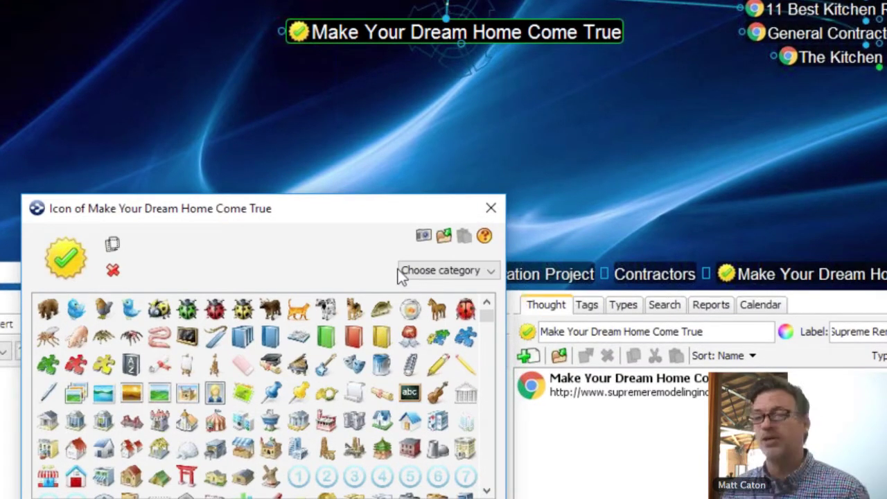
click(495, 270)
drag(490, 336, 483, 410)
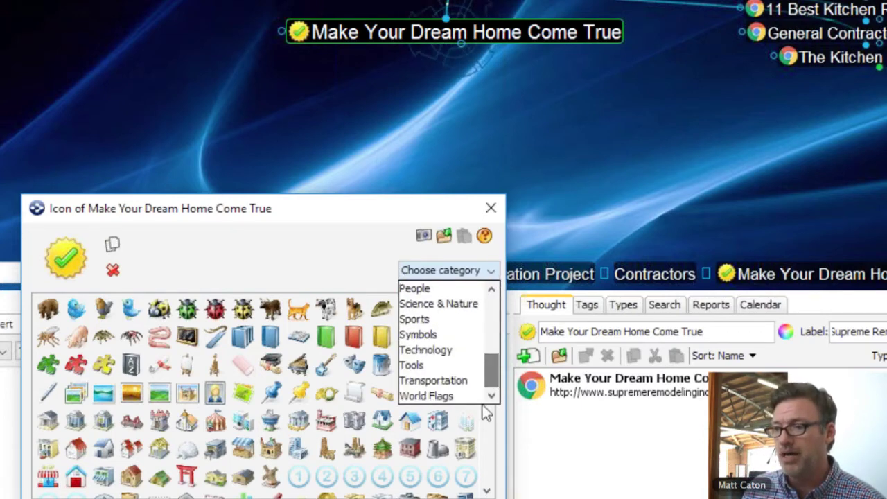
click(429, 337)
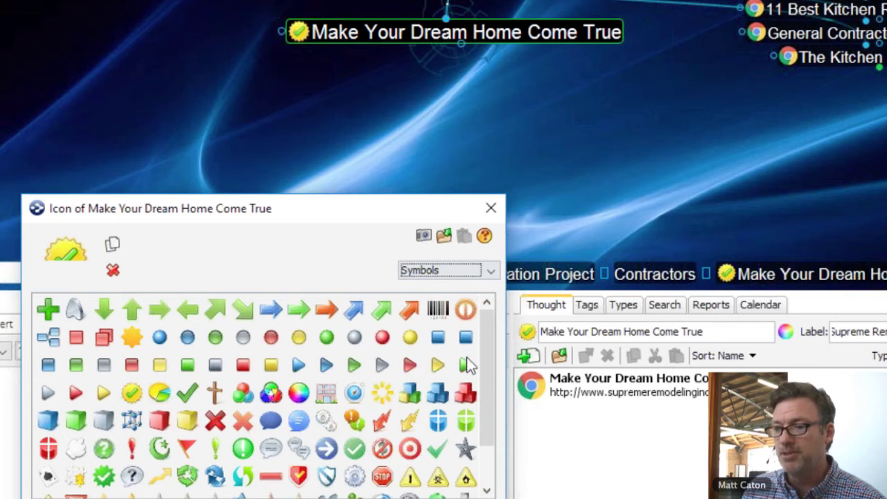
drag(485, 364, 493, 420)
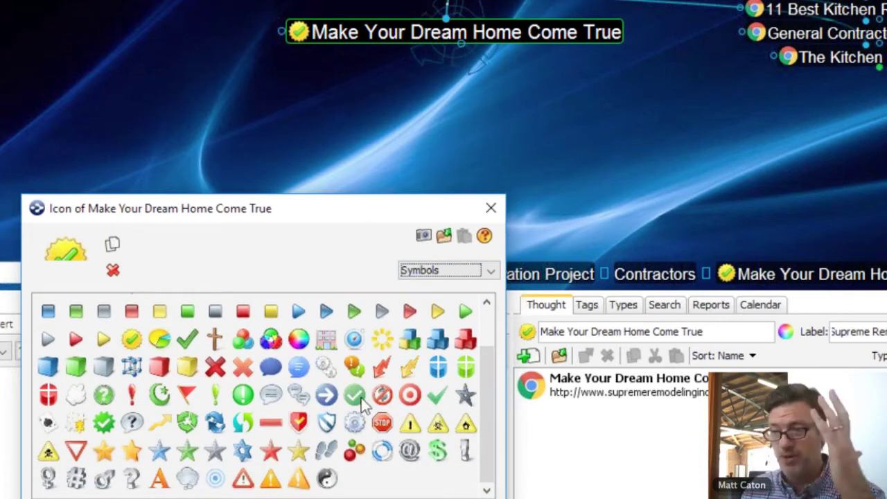
click(358, 395)
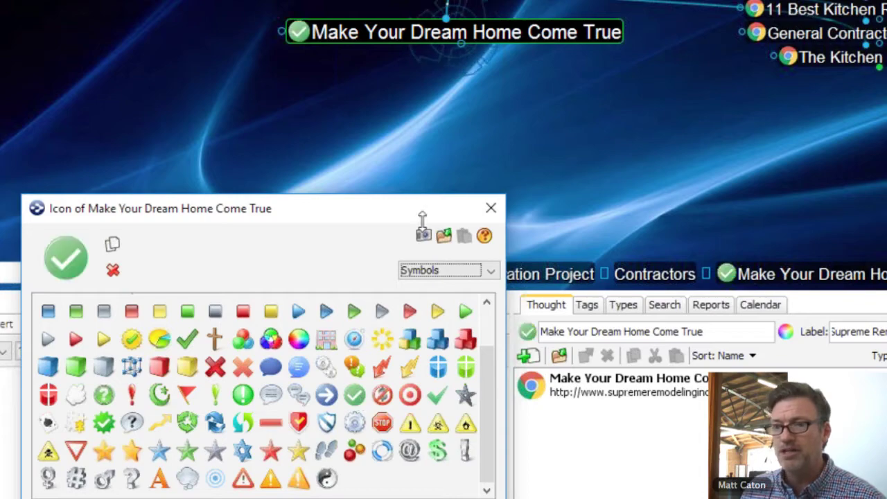
click(491, 208)
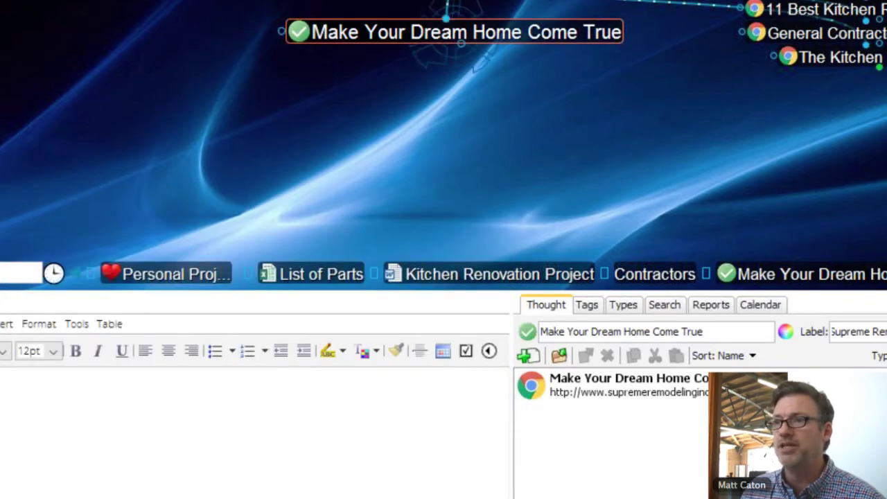
click(447, 8)
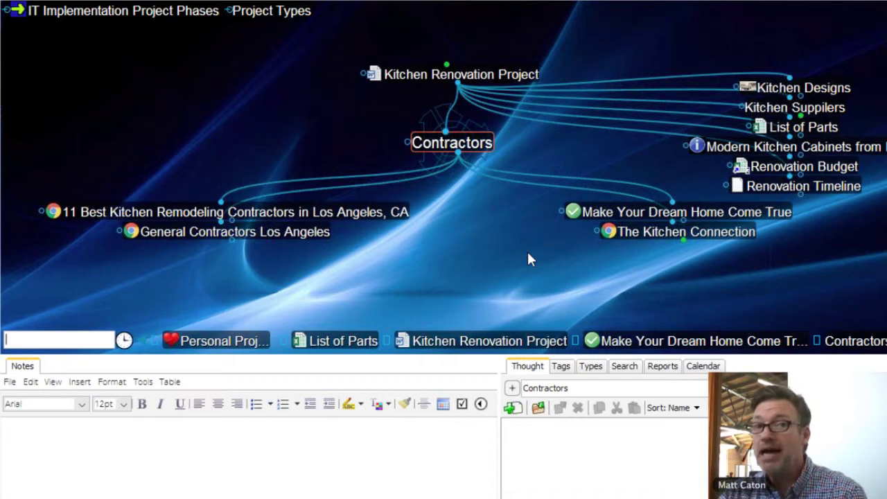
Step: Activate the "Make Your Dream Home Come True" thought and open its attached Supreme Remodeling website
drag(528, 260, 605, 221)
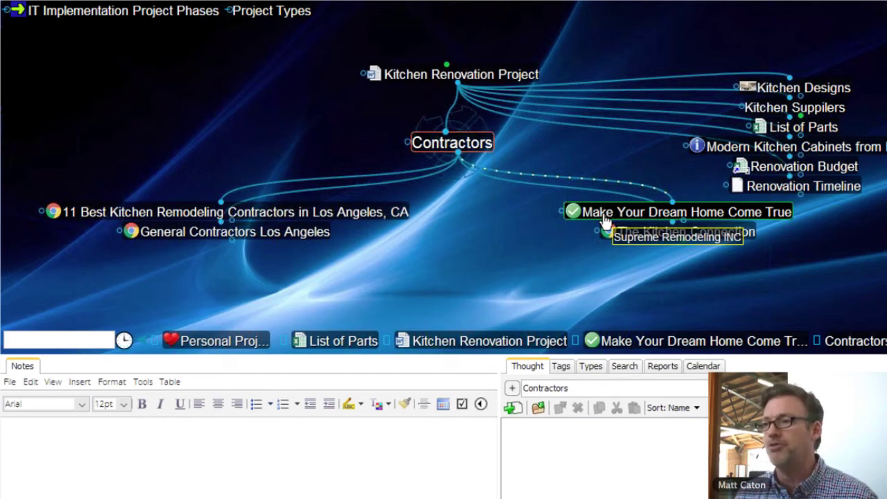
click(671, 215)
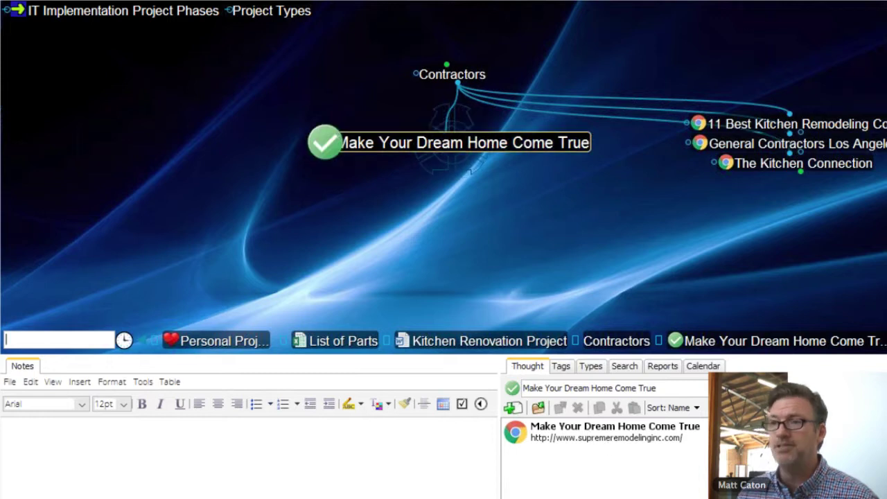
click(324, 146)
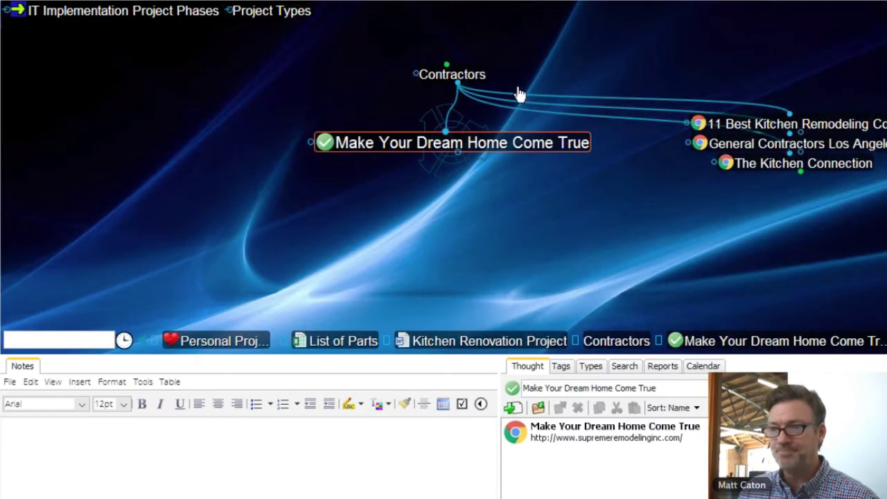
Step: Navigate through Contractors and Kitchen Renovation Project to the Diving thought, and minimize the browser window covering the map
click(455, 75)
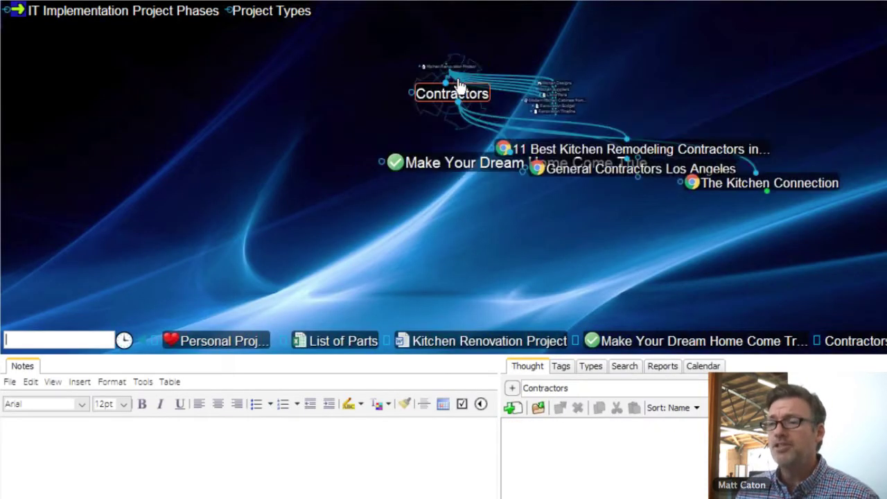
click(460, 82)
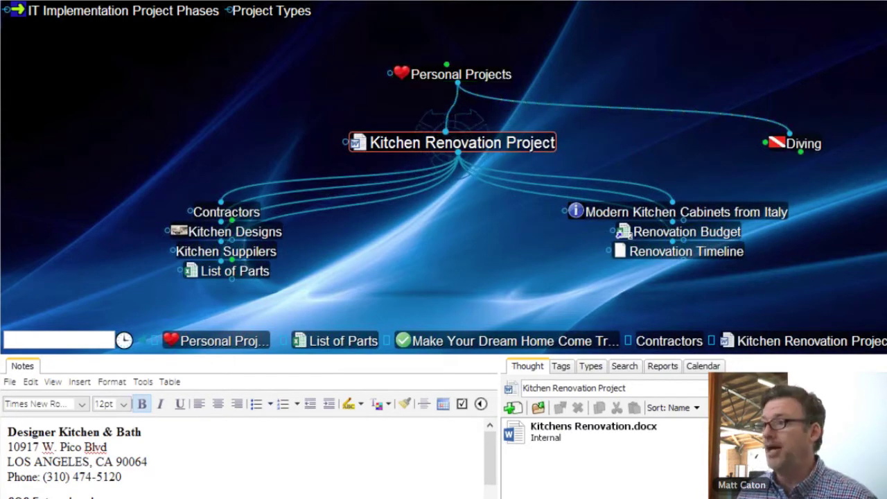
click(809, 144)
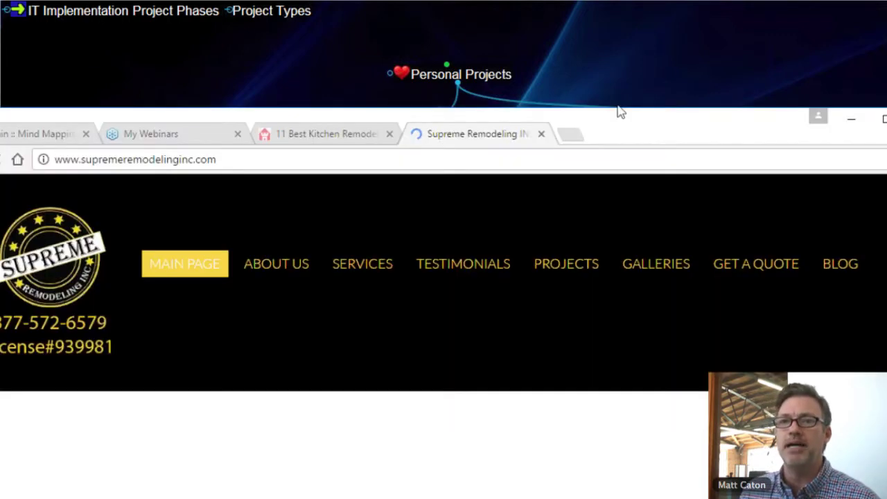
click(856, 116)
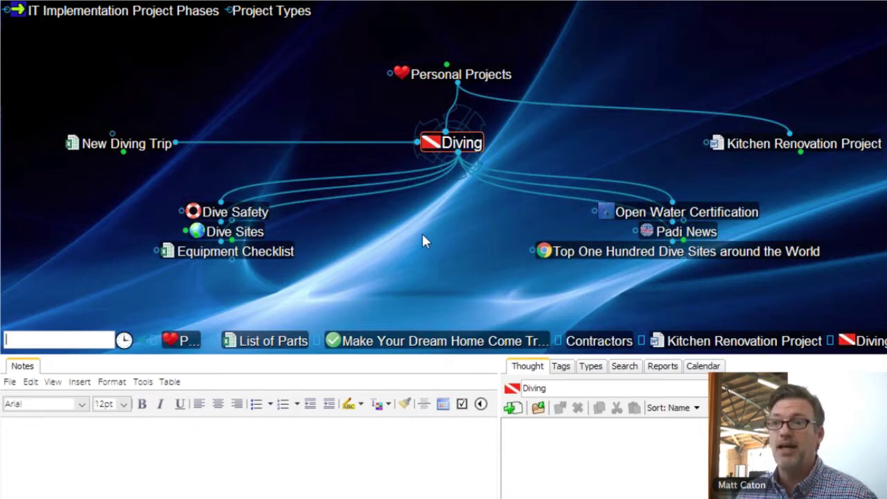
Step: Activate the Equipment Checklist thought under Diving and enlarge the notes area to show more of the checklist
click(276, 254)
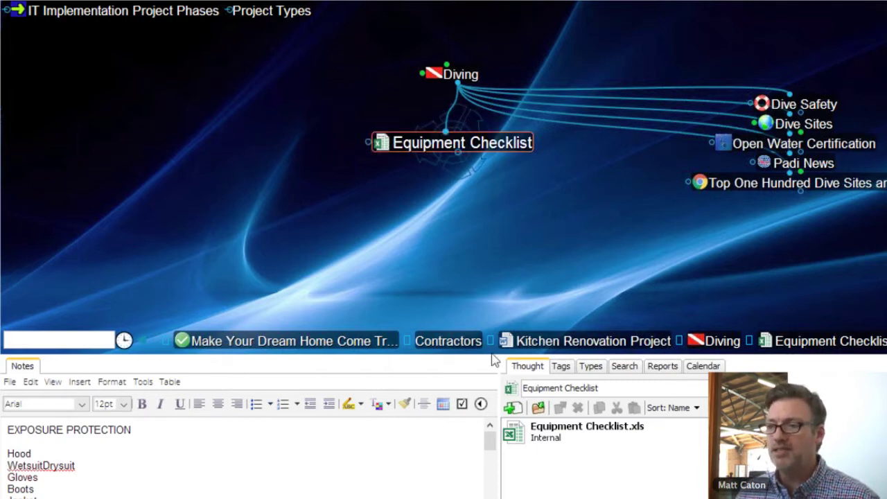
drag(495, 358, 490, 271)
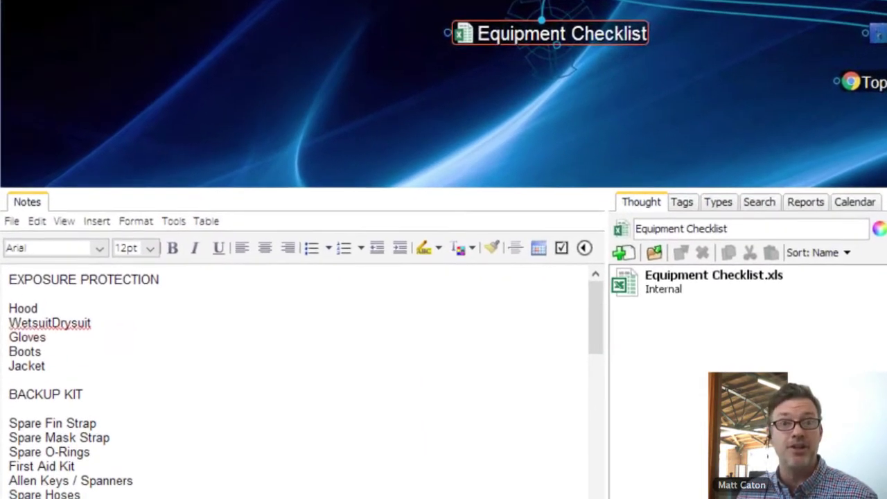
Step: Look through the Equipment Checklist note and view the file options available for notes
drag(490, 397, 489, 459)
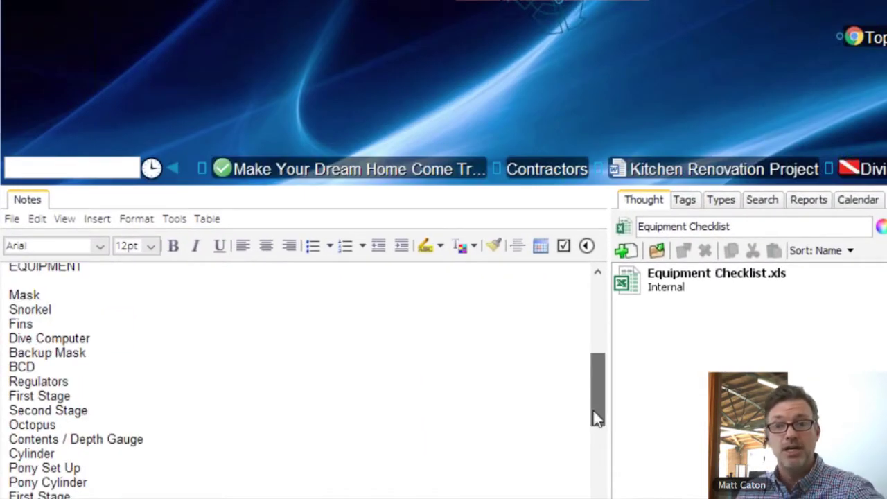
drag(596, 418, 599, 301)
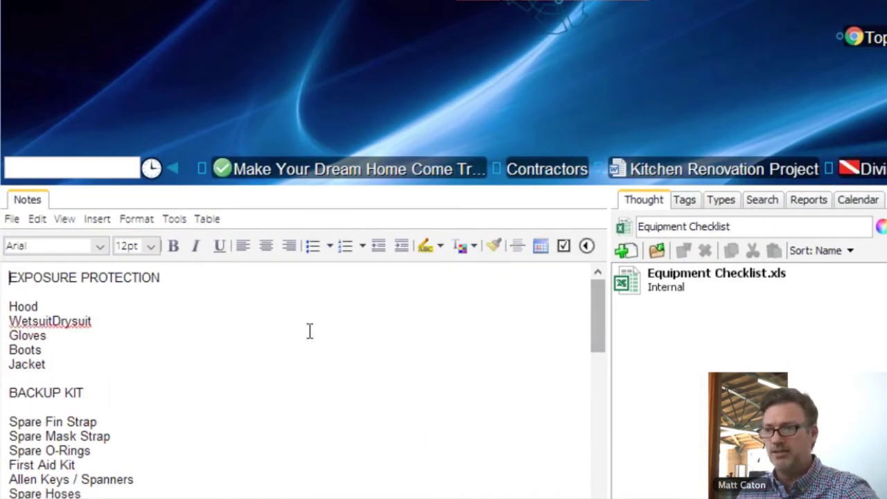
click(13, 219)
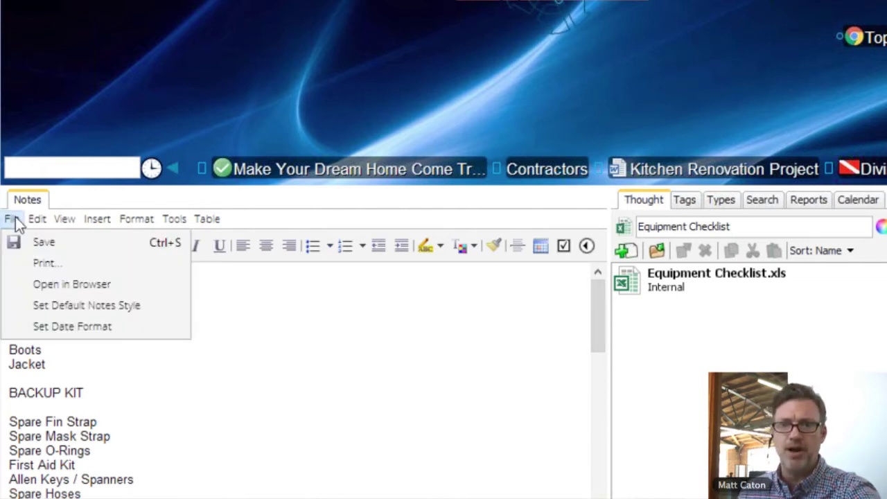
click(291, 302)
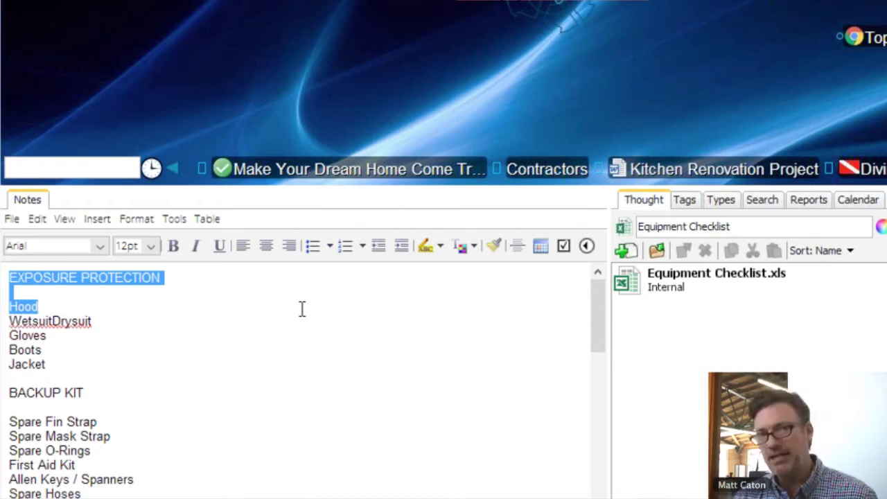
Step: Insert check boxes before Hood, WetsuitDrysuit, Gloves, Boots and Jacket under EXPOSURE PROTECTION in the note
click(282, 395)
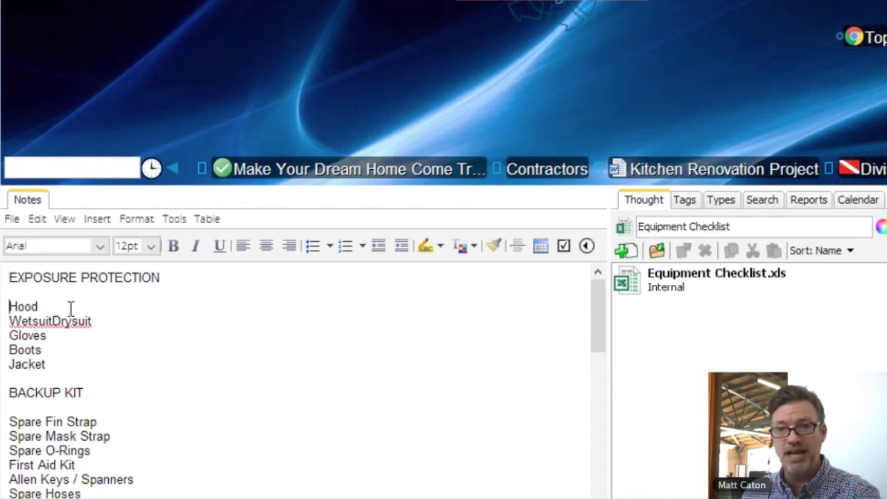
click(564, 246)
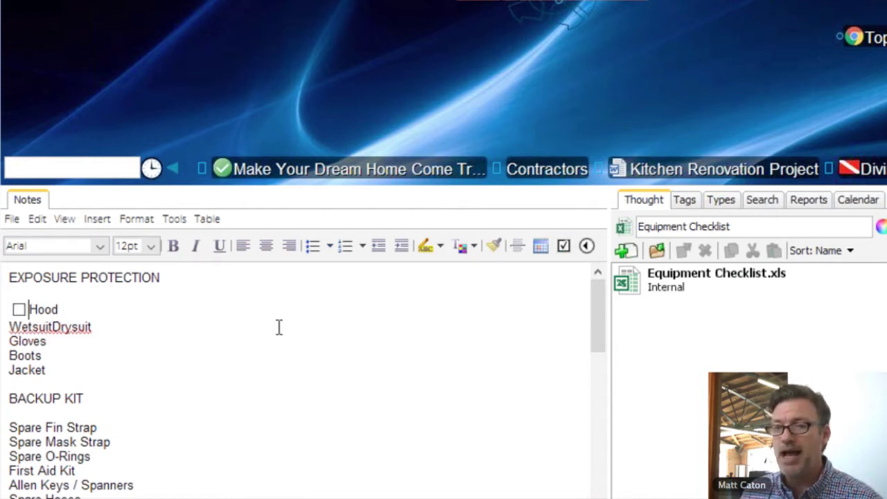
click(12, 330)
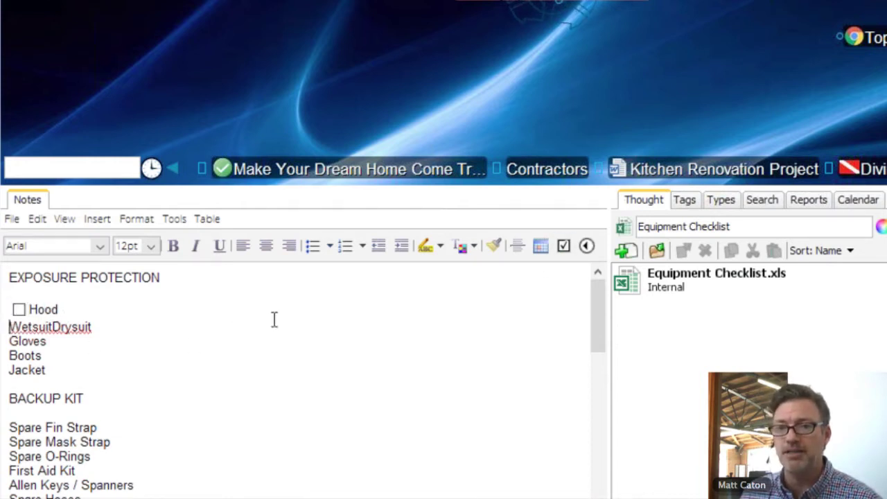
click(564, 246)
click(10, 348)
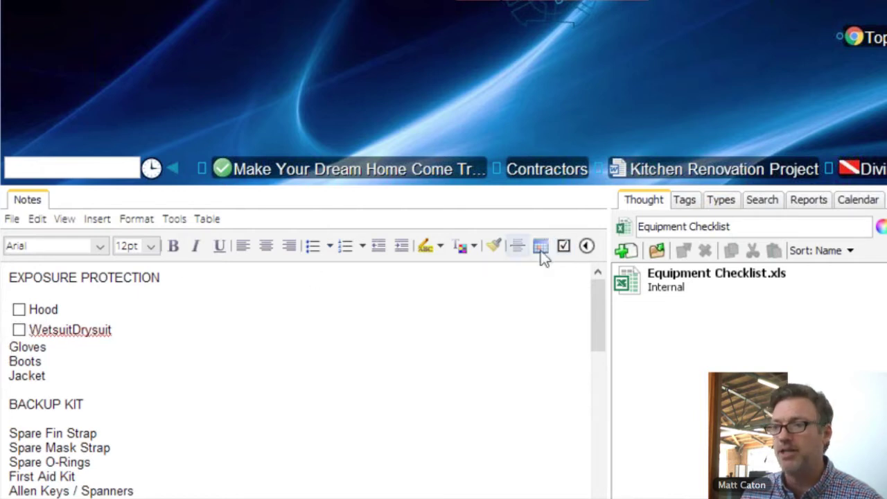
click(564, 246)
click(10, 367)
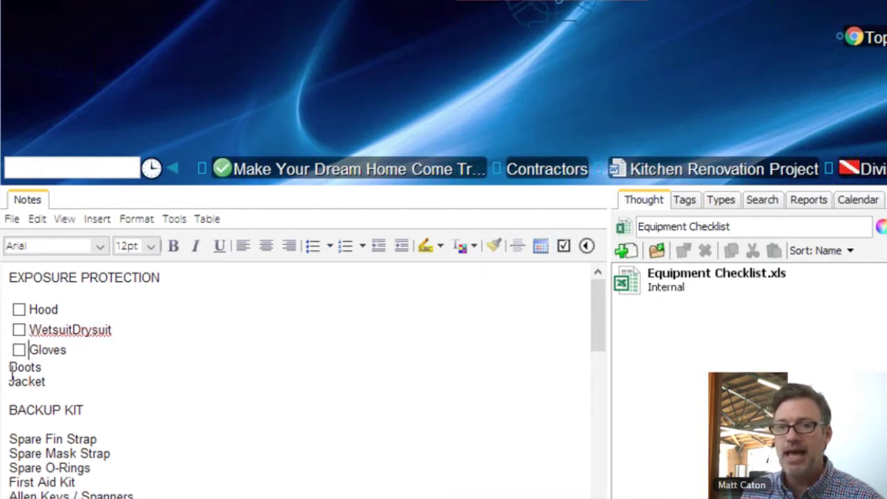
click(564, 246)
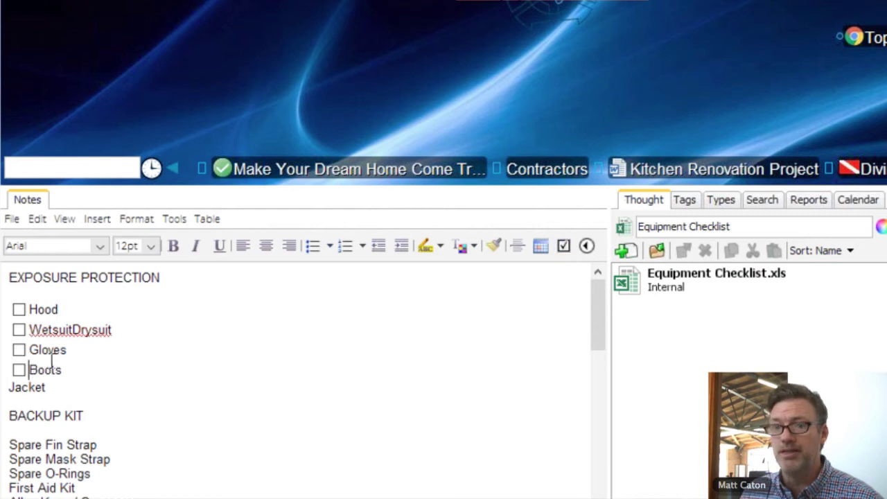
click(7, 390)
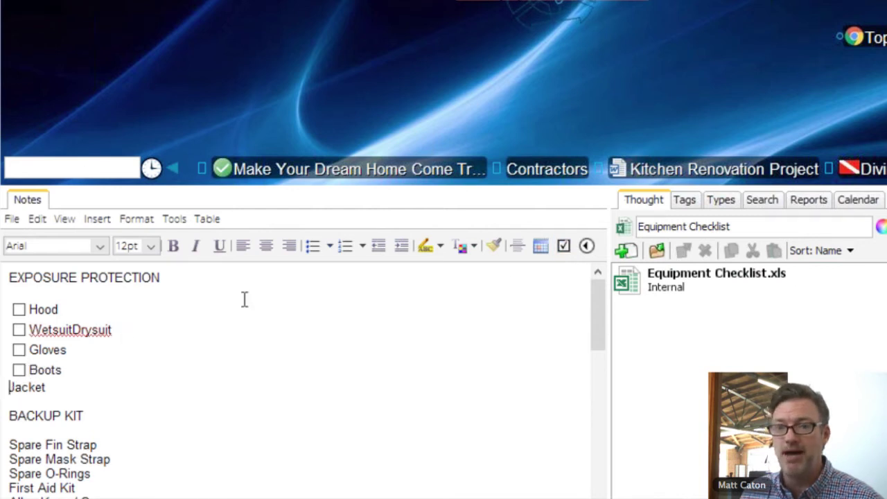
click(564, 246)
click(274, 344)
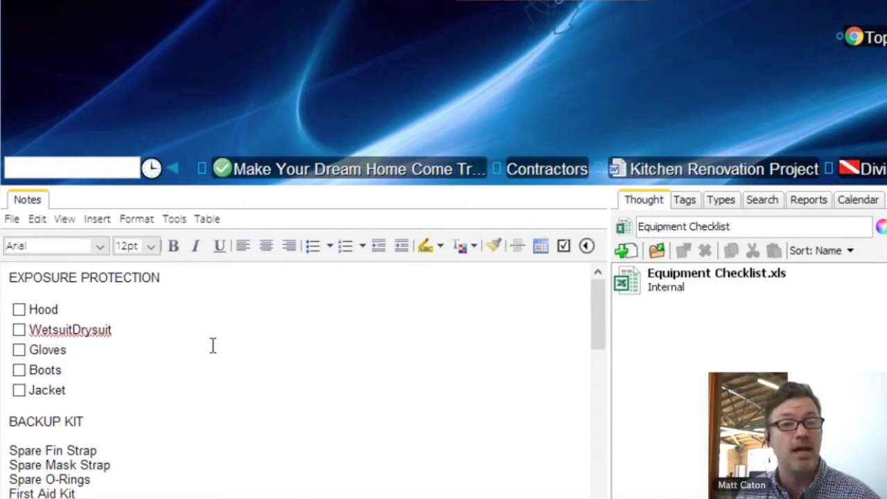
Step: Add a new check box item named Visor on its own line below Hood
click(96, 300)
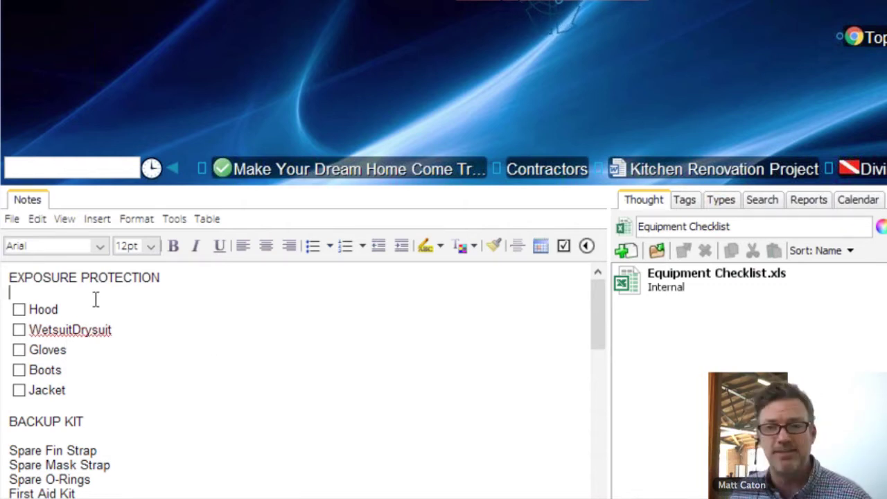
click(93, 312)
key(Return)
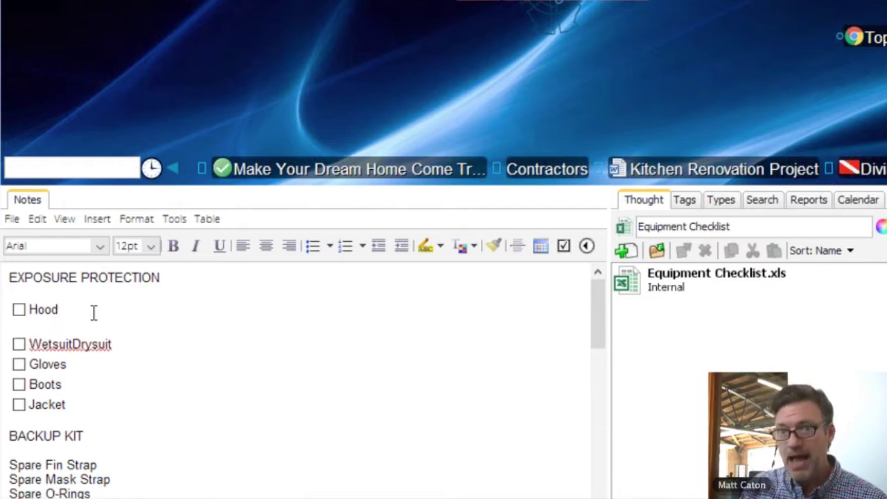
click(563, 245)
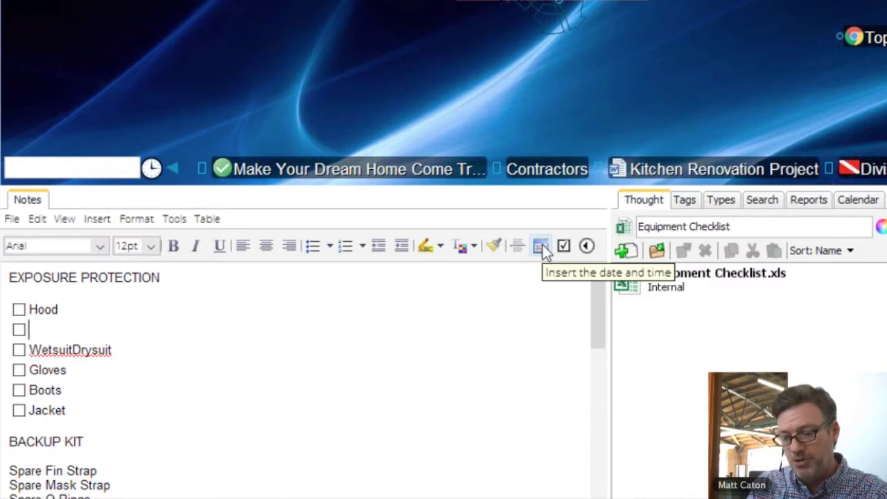
text(Visor)
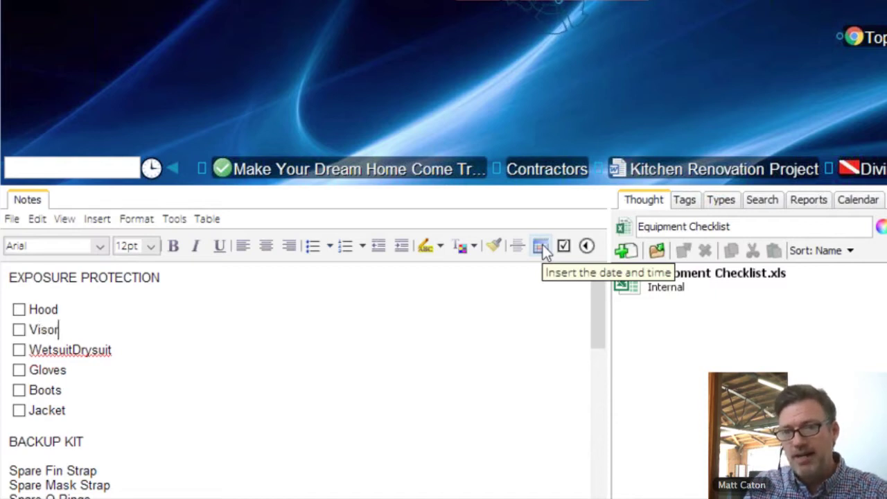
Step: Check off the Visor item, insert the current date and time after it, and put "- completed on" before the date
click(20, 330)
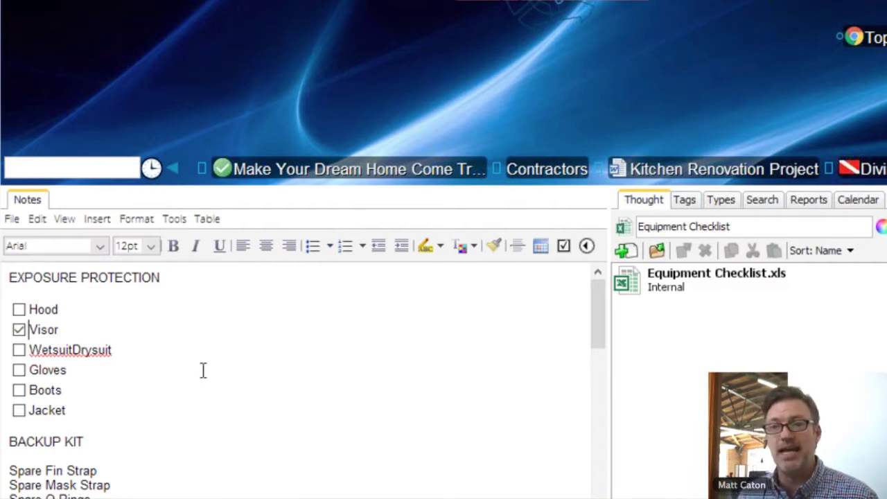
click(138, 321)
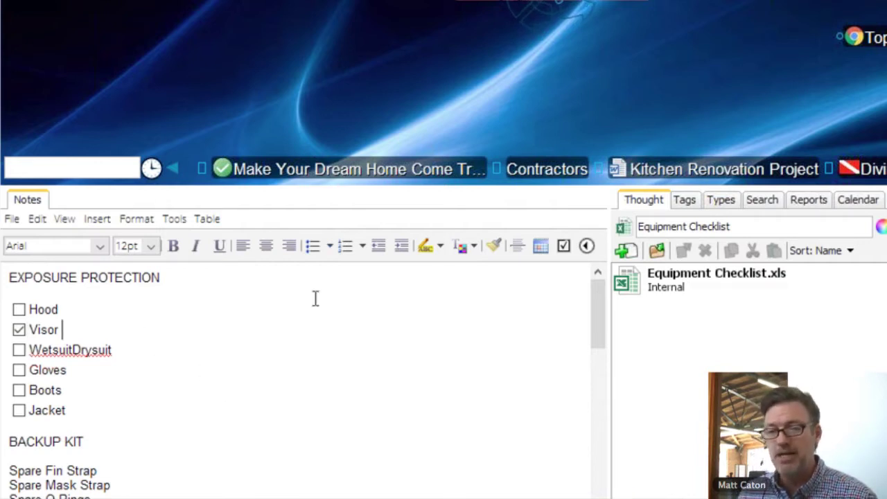
click(542, 250)
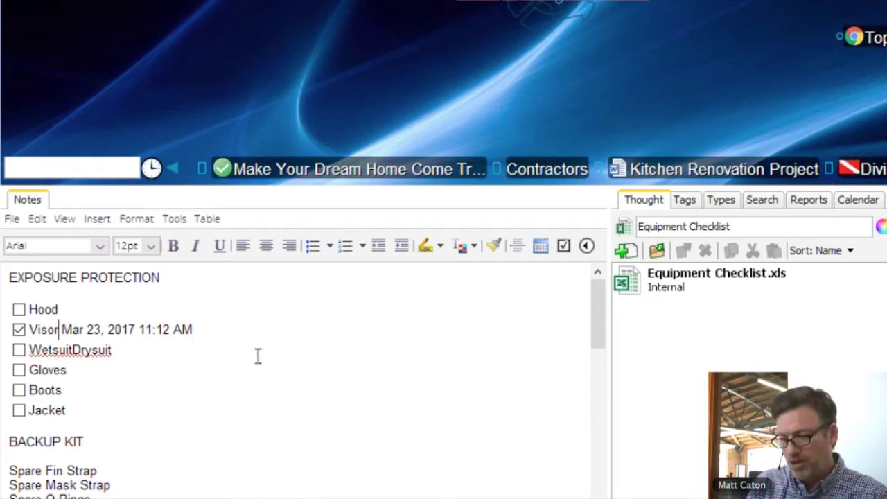
text(- comple)
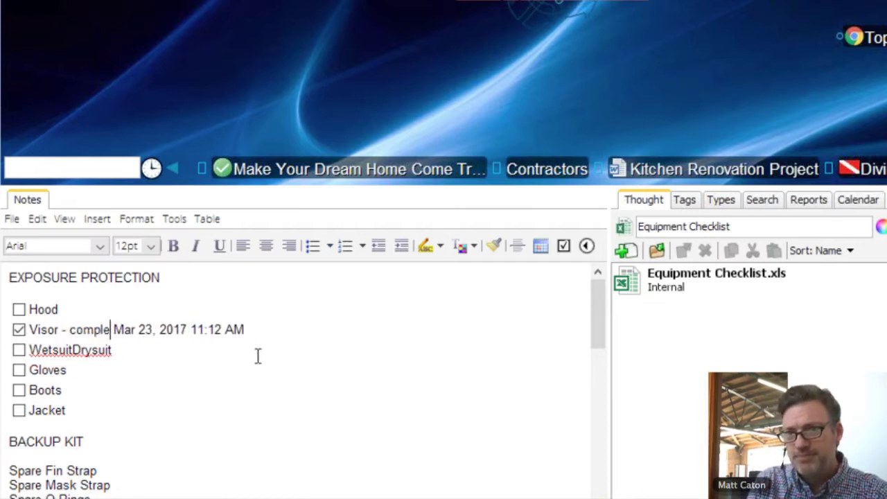
text(ted on)
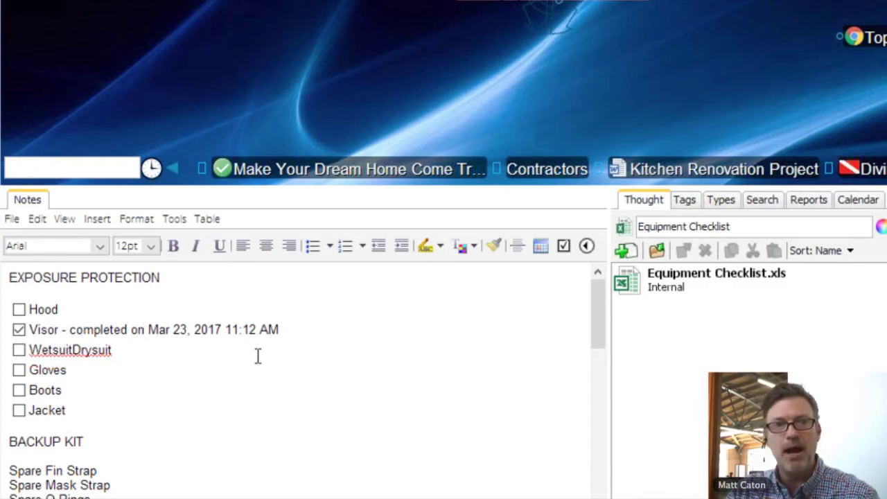
Step: Delete the whole Visor line, including its check box and date, from the checklist
click(305, 331)
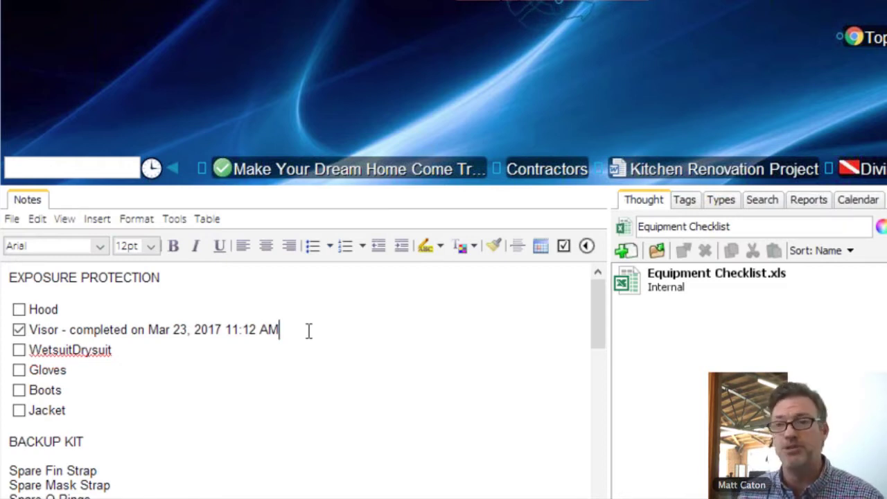
drag(301, 331, 7, 332)
key(BackSpace)
key(BackSpace)
key(BackSpace)
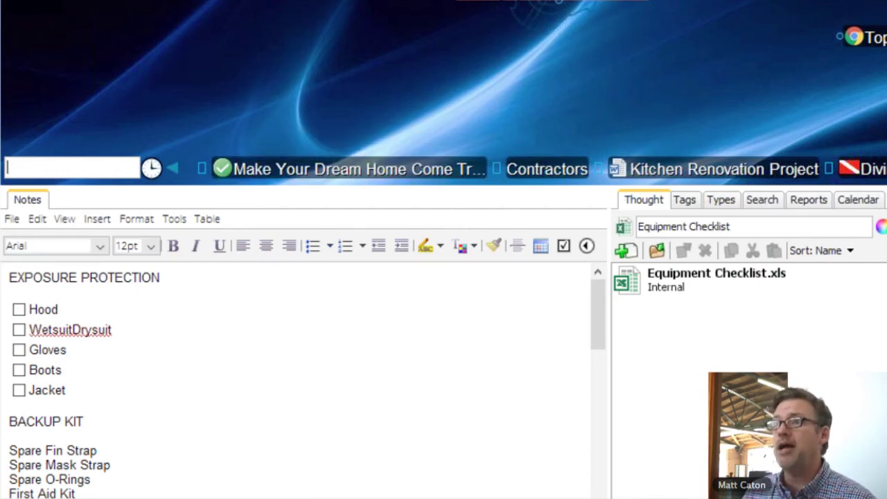
Step: Navigate from Equipment Checklist up through Diving and Personal Projects to the Marketing Campaign thought to view its child thoughts
click(560, 21)
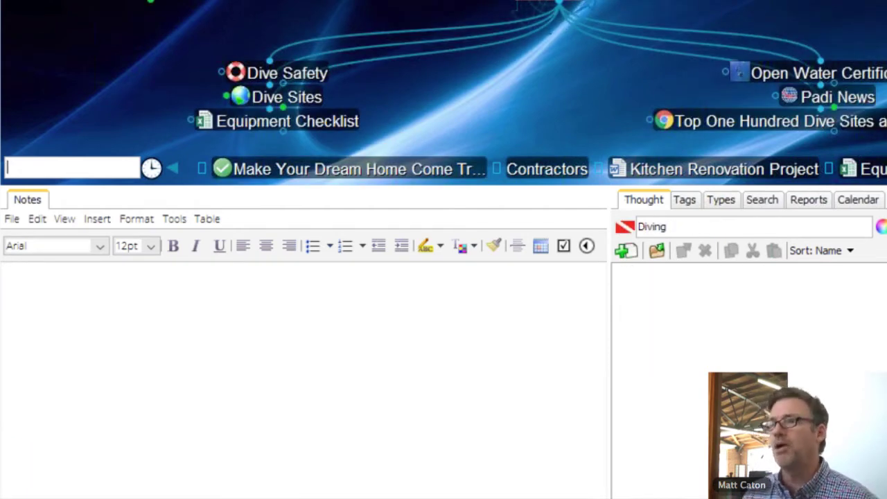
click(578, 0)
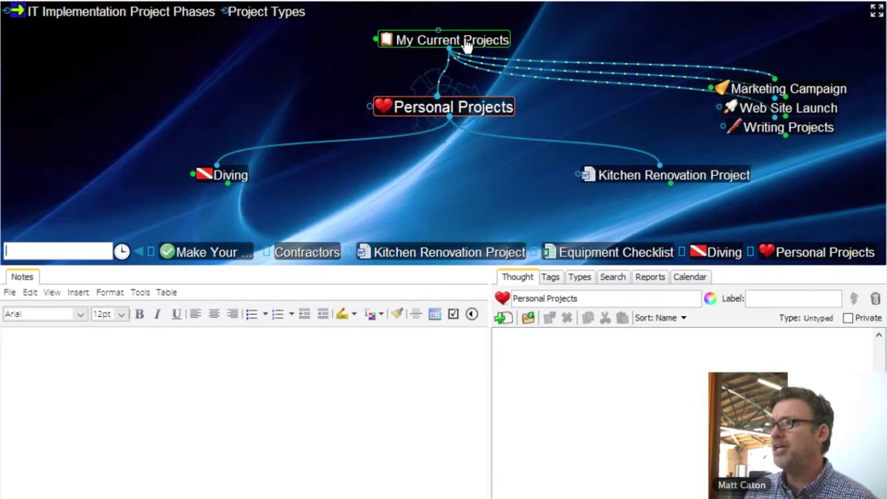
click(820, 90)
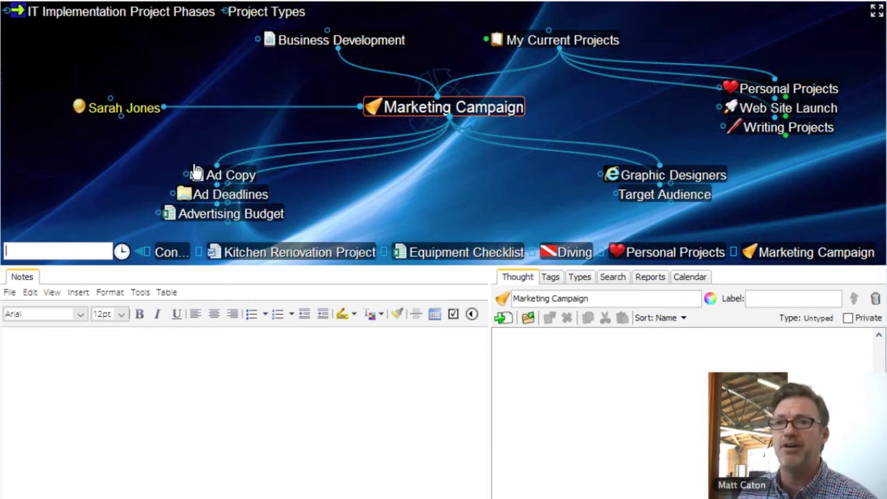
click(186, 194)
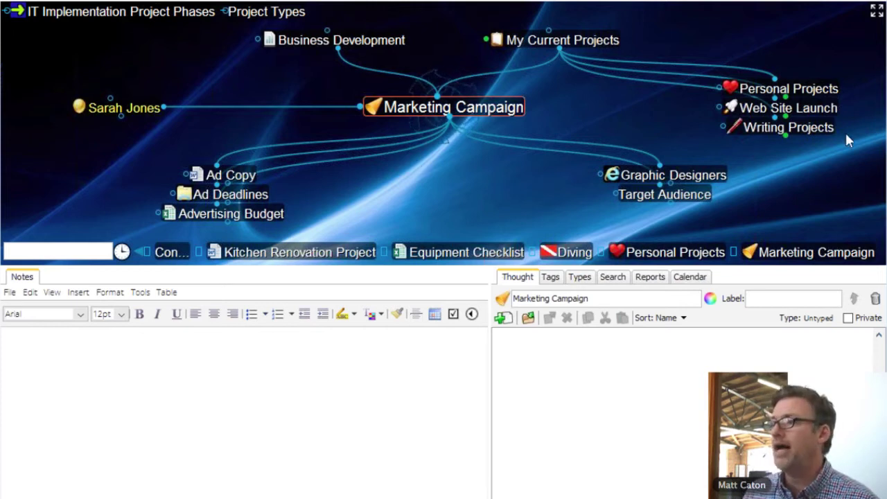
Step: Activate the Writing Projects thought and create a child thought named "Client Presentation" under it
click(801, 128)
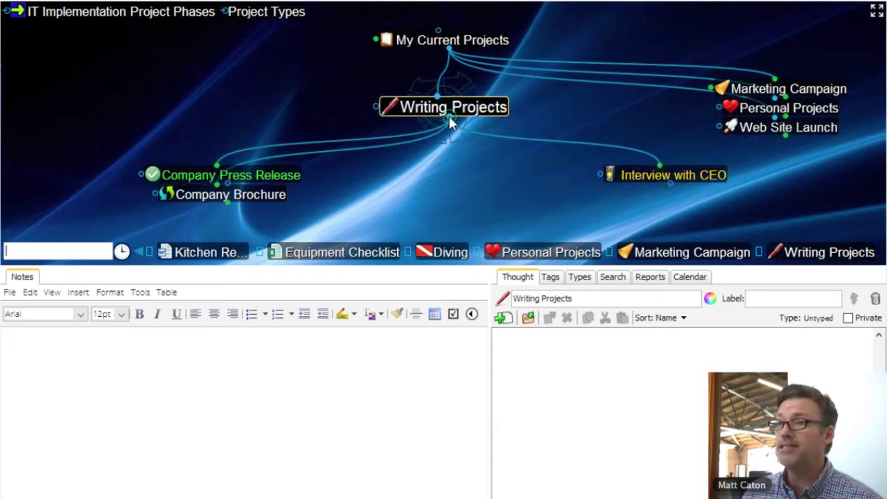
drag(450, 121, 524, 182)
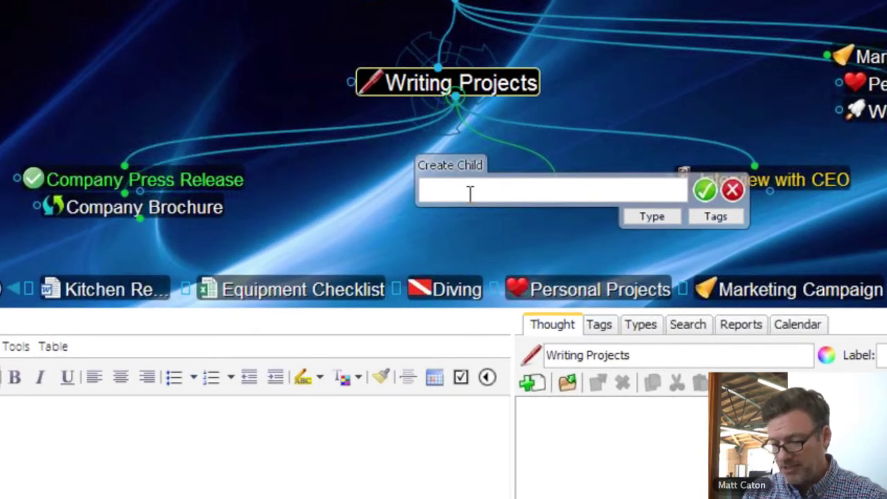
text(C)
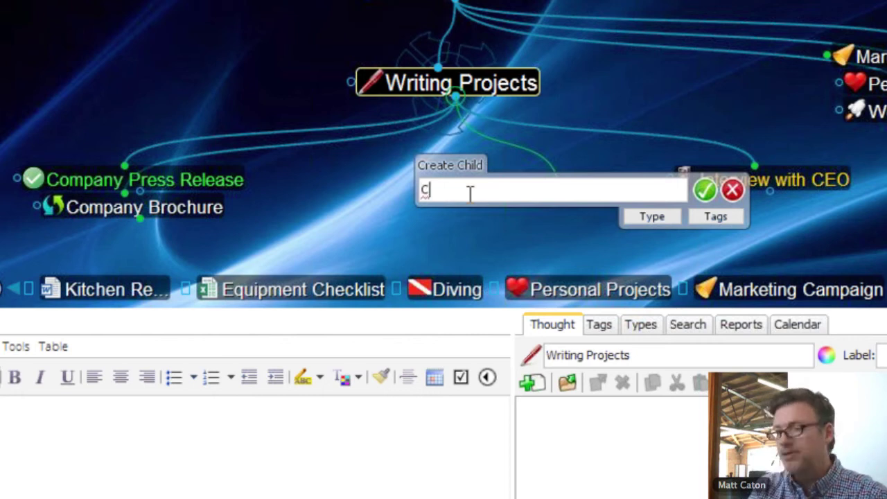
text(lient P)
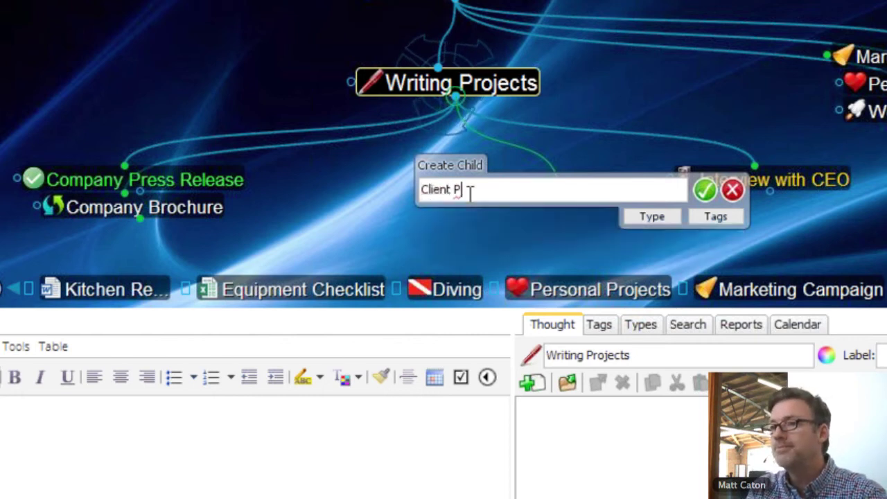
text(resentation)
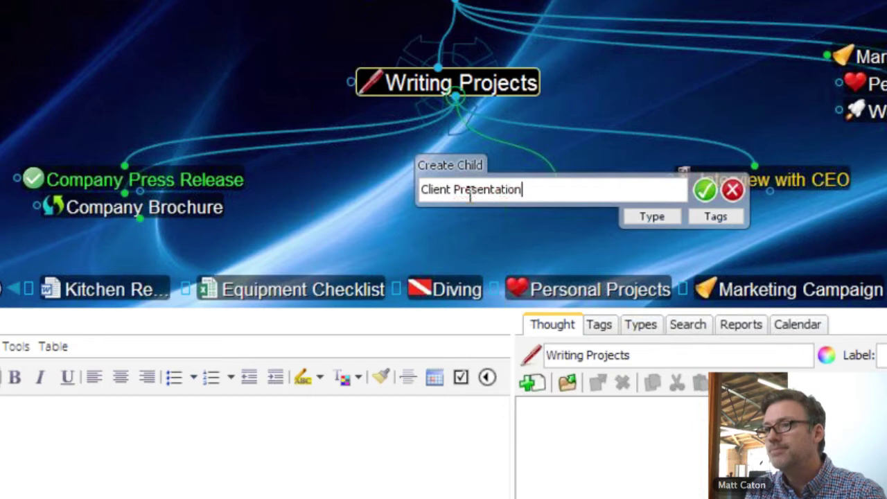
key(Return)
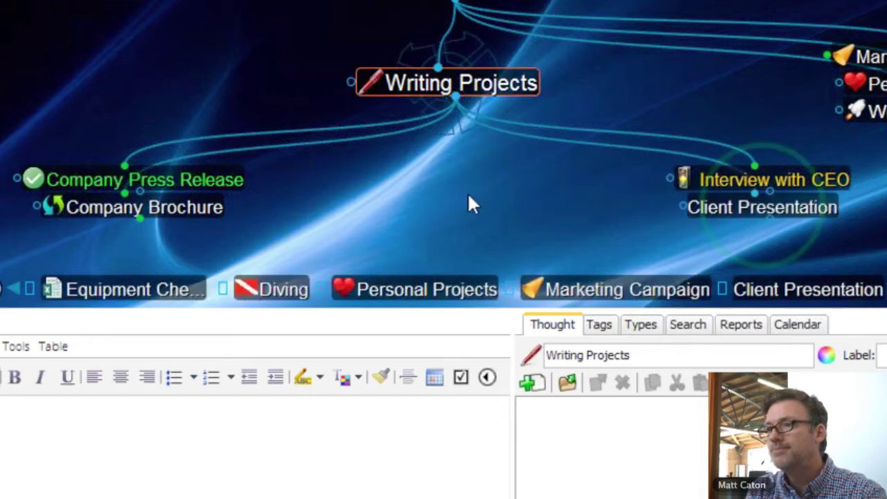
Step: Activate the Client Presentation thought and create a second parent thought named "InBest" for it
click(719, 209)
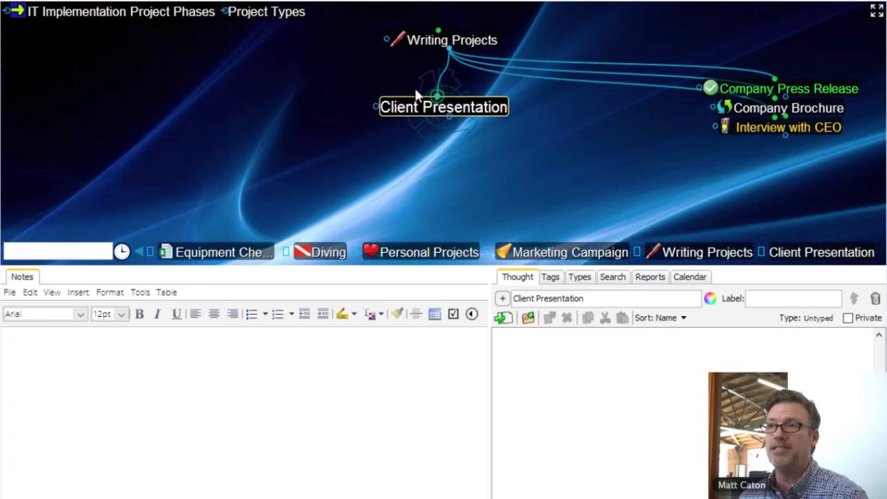
drag(440, 95, 350, 67)
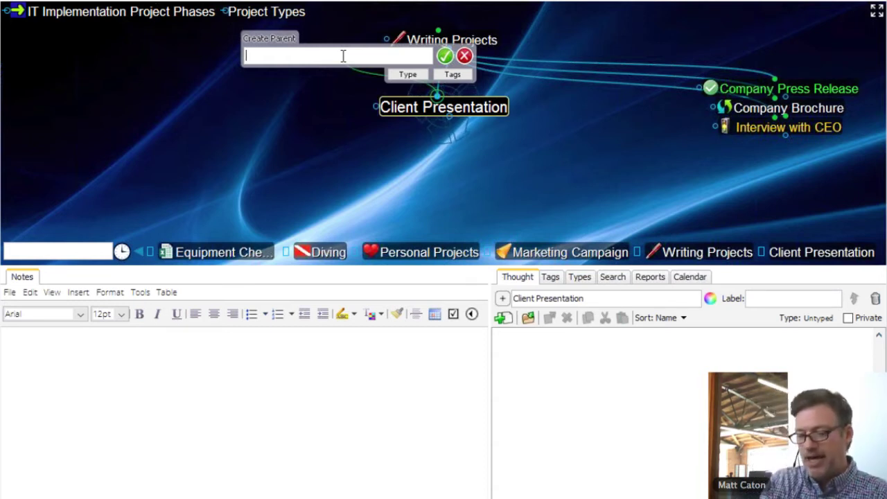
text(In)
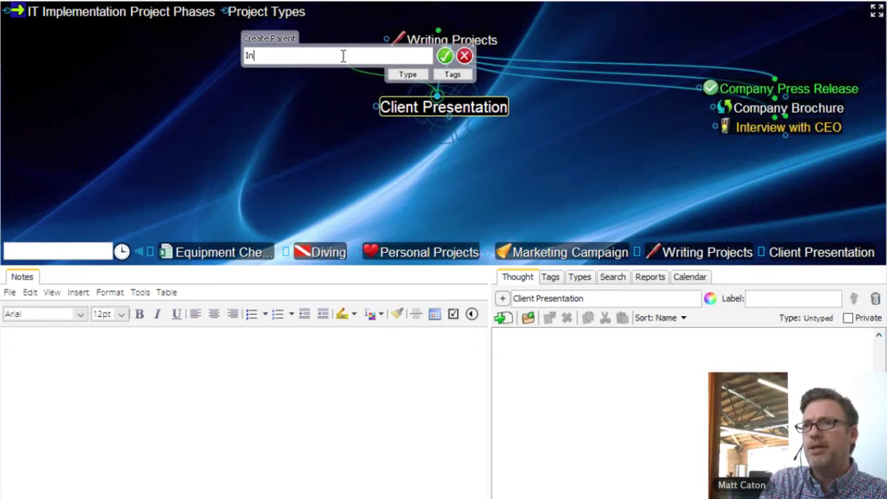
text(Best)
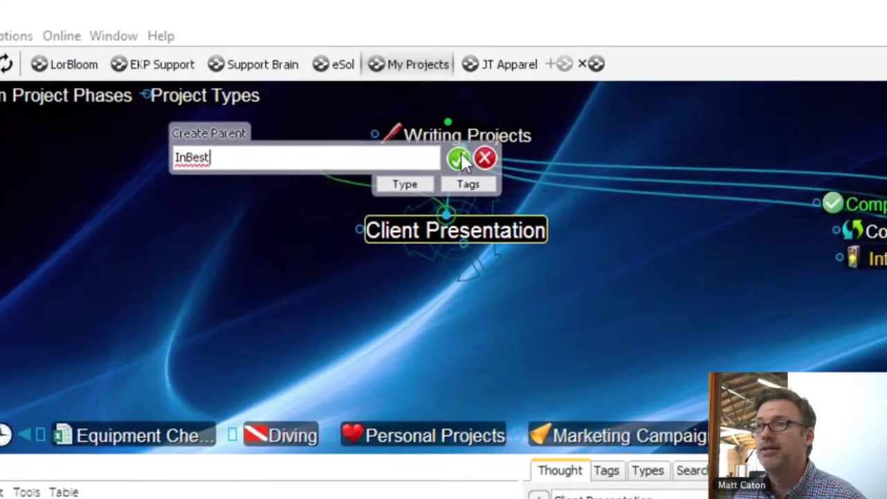
click(445, 56)
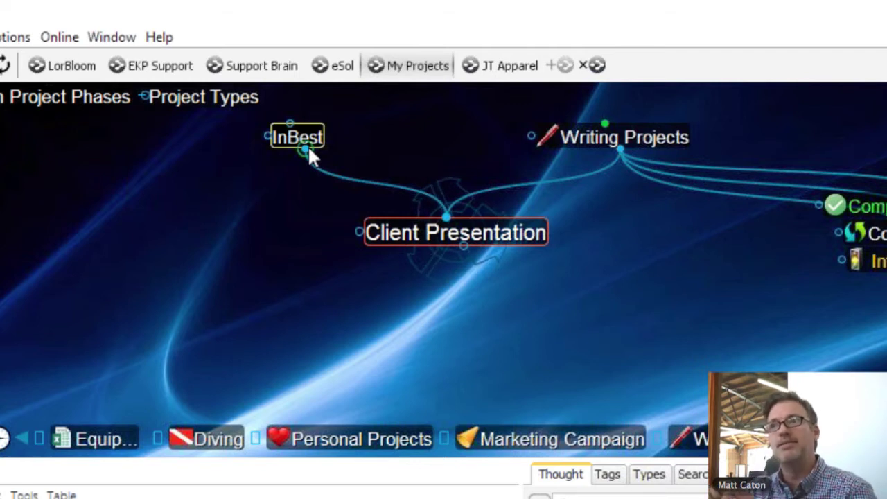
Step: Create a child thought named "Script" under the Client Presentation thought
click(468, 240)
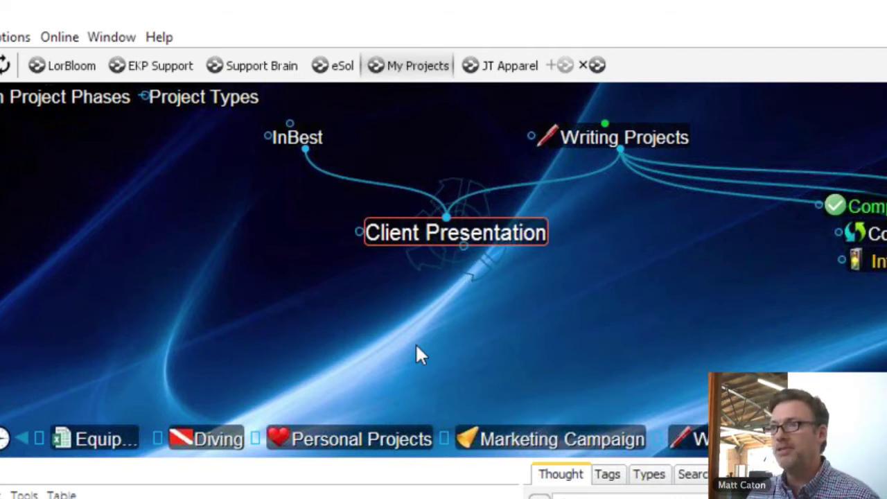
drag(462, 244, 347, 316)
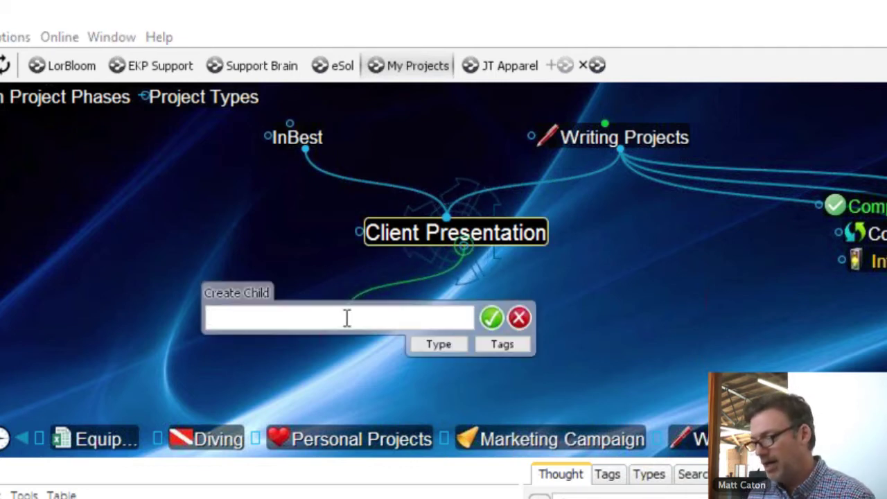
text(Sc)
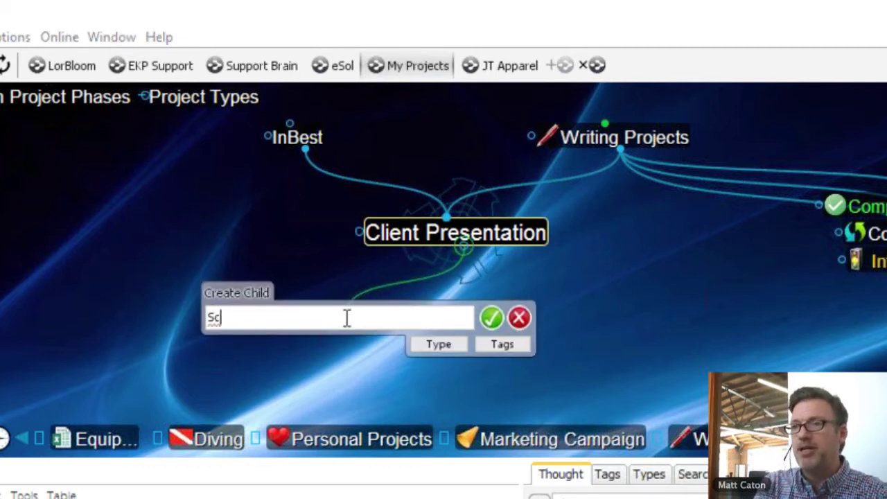
text(ript)
key(Return)
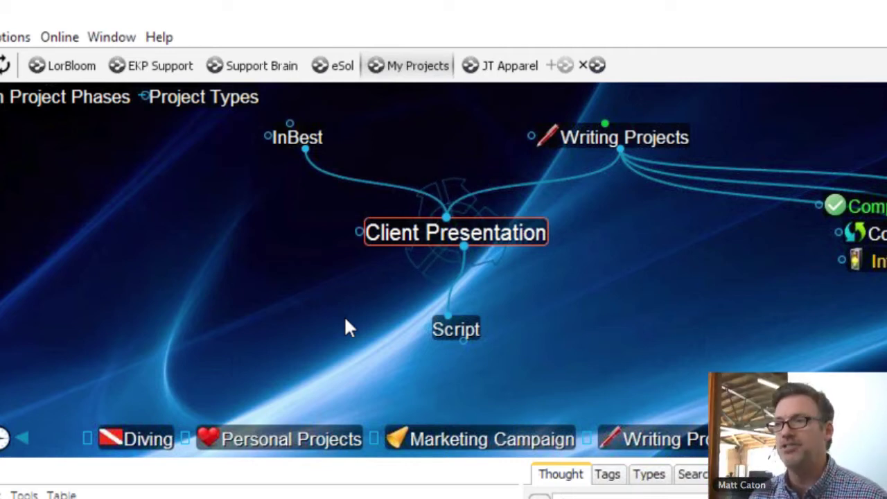
Step: Activate the Script thought and begin its note with the line "Be sure to mention:"
click(471, 333)
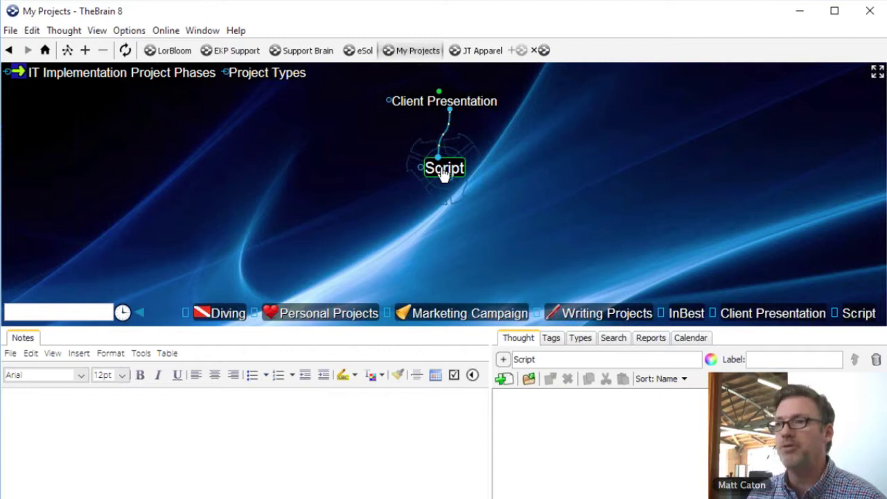
right_click(450, 170)
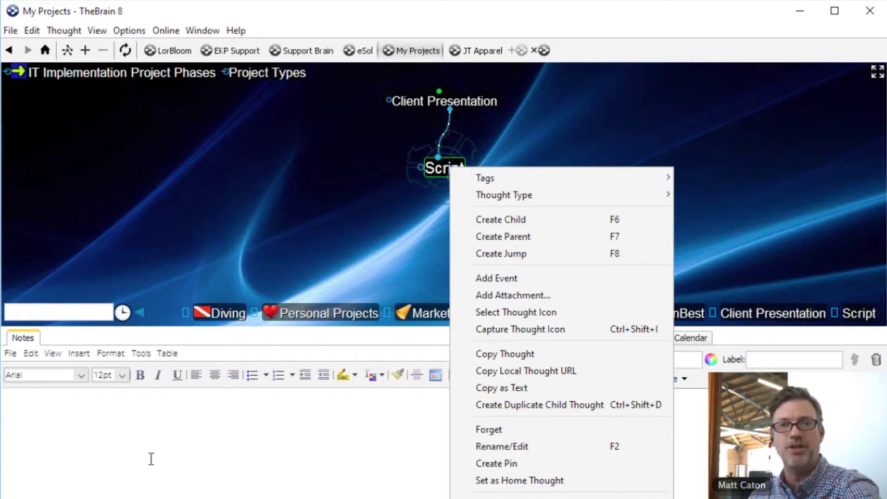
click(135, 428)
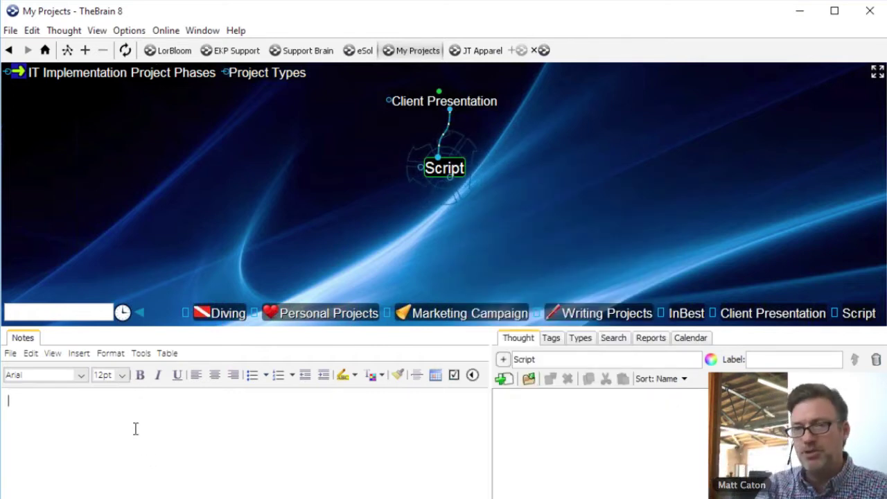
text(Be sure to mention:)
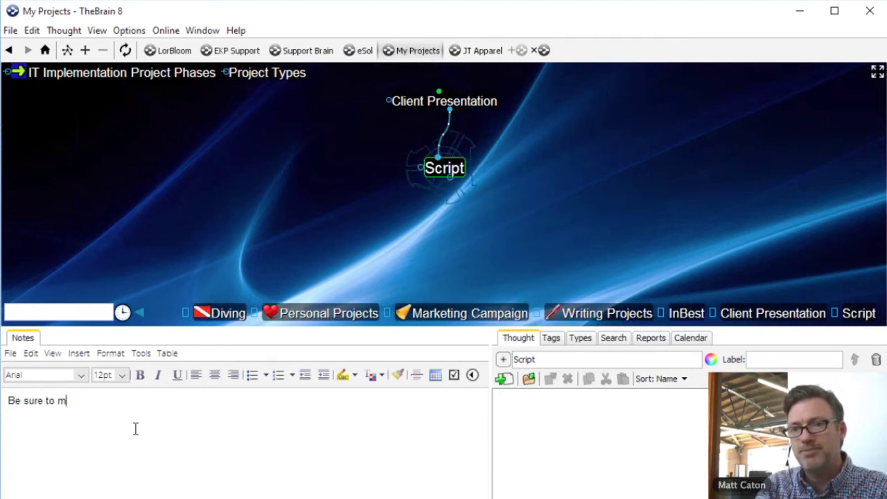
key(Return)
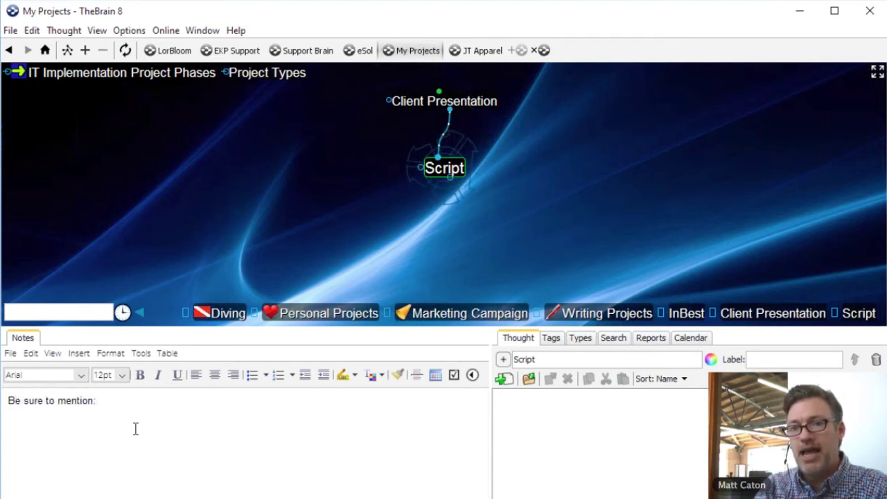
Step: Add the check box items "2018 pricing ideas" and "Introduction of the team" on separate lines of the Script note
click(454, 375)
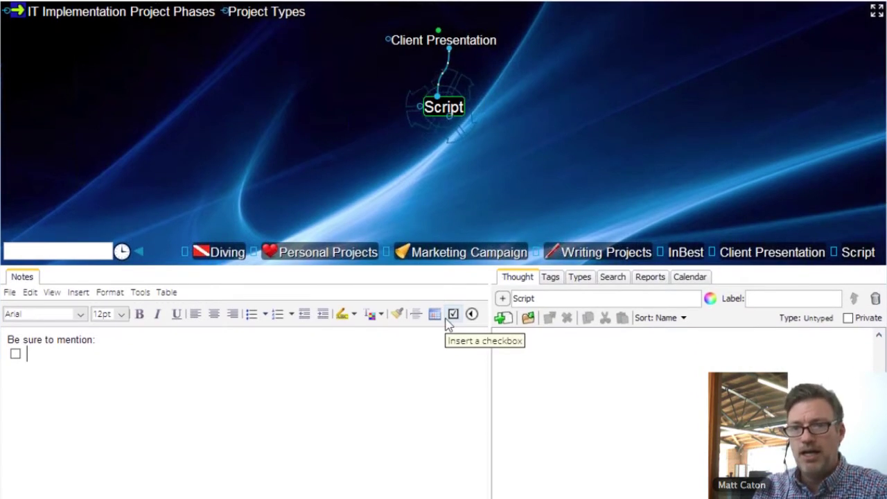
text(2018)
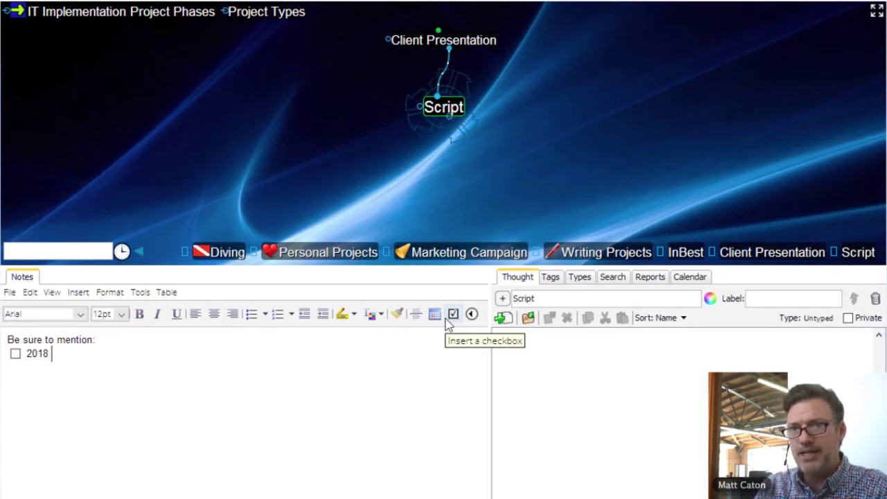
text( pricin)
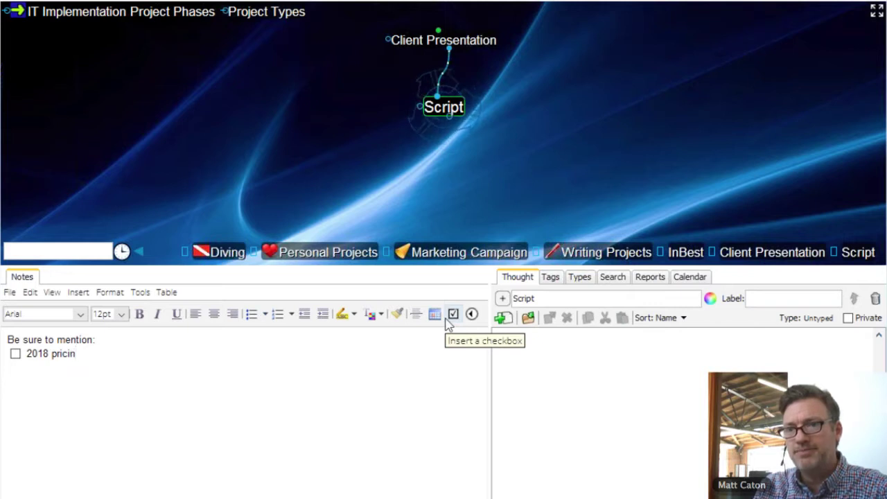
text(g ideas)
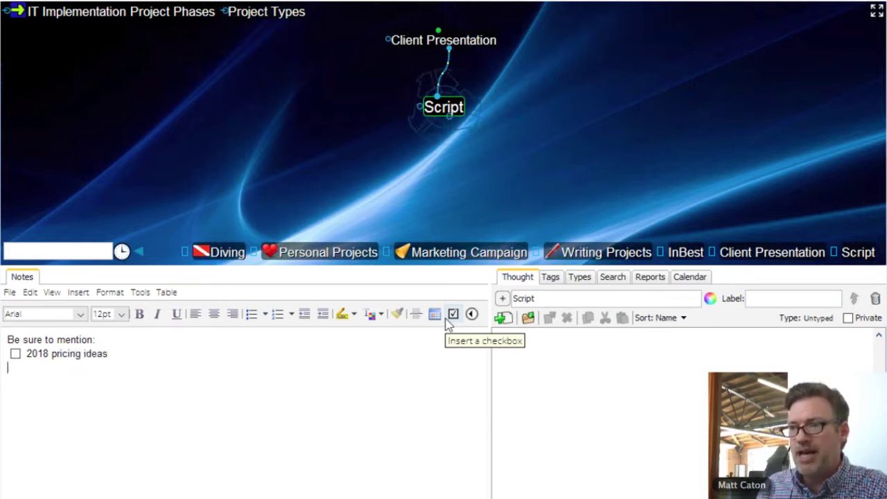
click(454, 318)
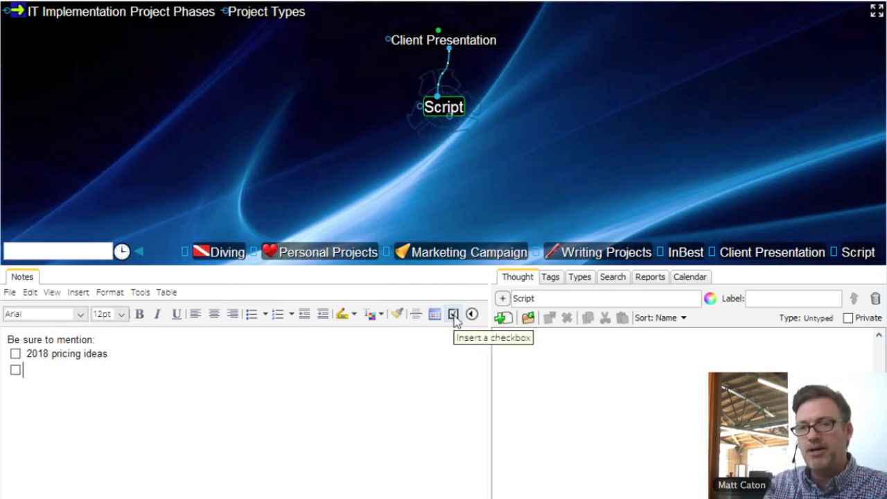
text(Int)
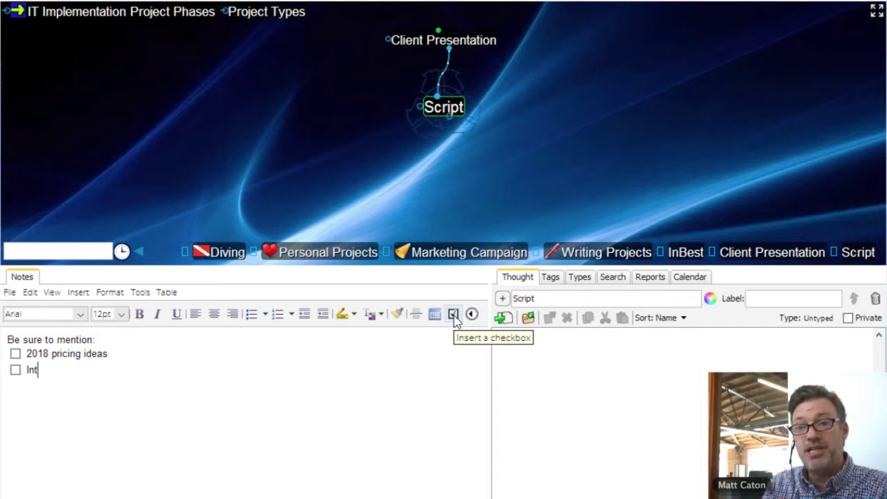
text(roduction of t)
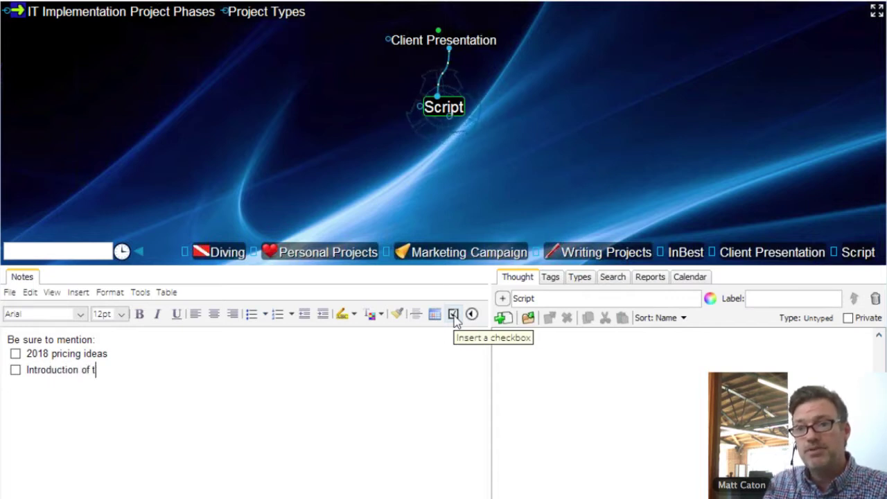
text(he team)
key(Return)
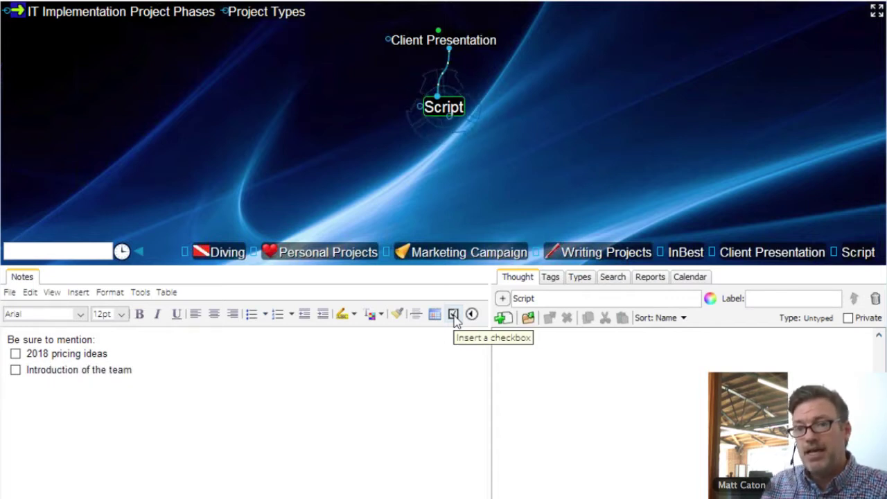
Step: Add a "Company Background" check box item to the Script note, and check off it and the "Introduction of the team" item
click(454, 315)
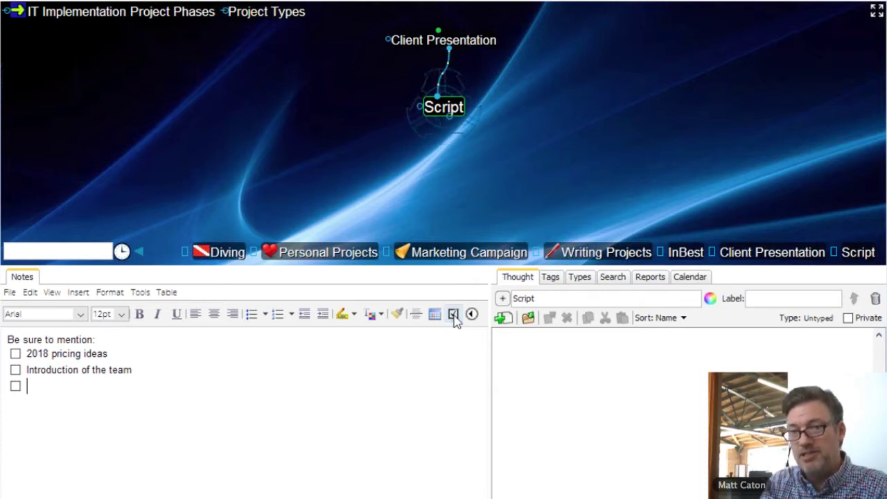
text(Com)
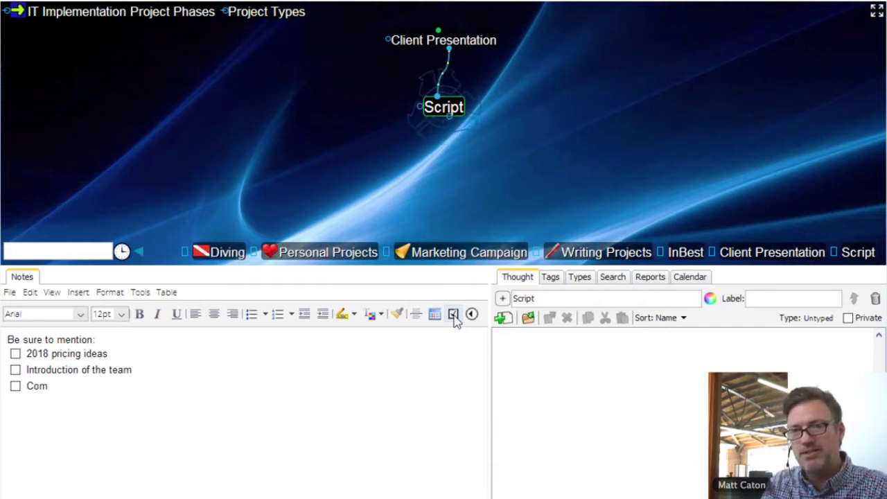
text(pany Bac)
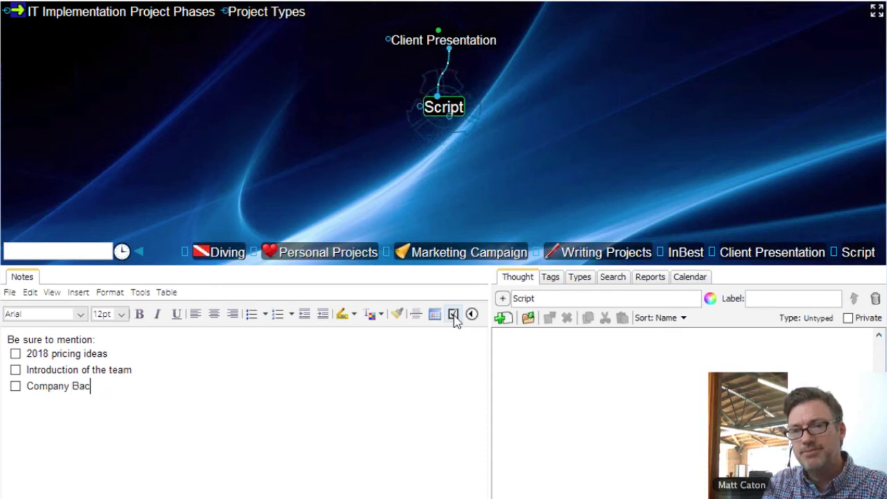
text(kground)
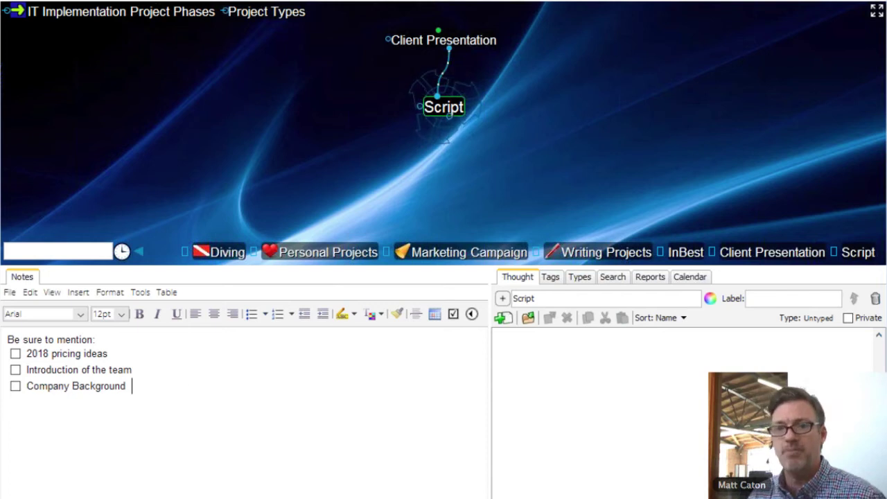
click(16, 387)
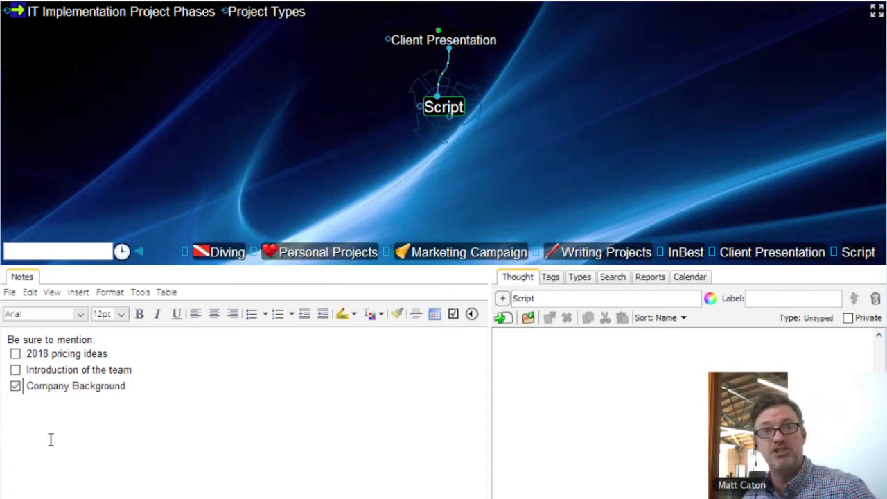
click(15, 370)
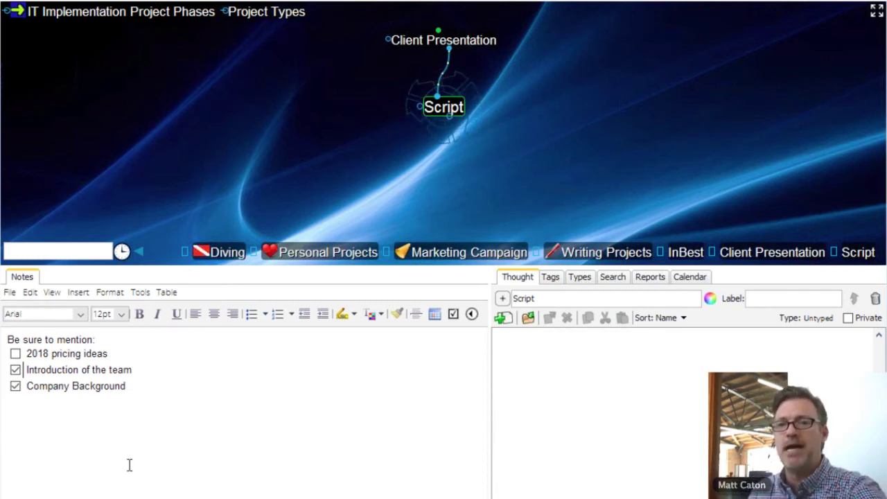
Step: Add a new Microsoft Word Document as an attachment to the Script thought
right_click(442, 111)
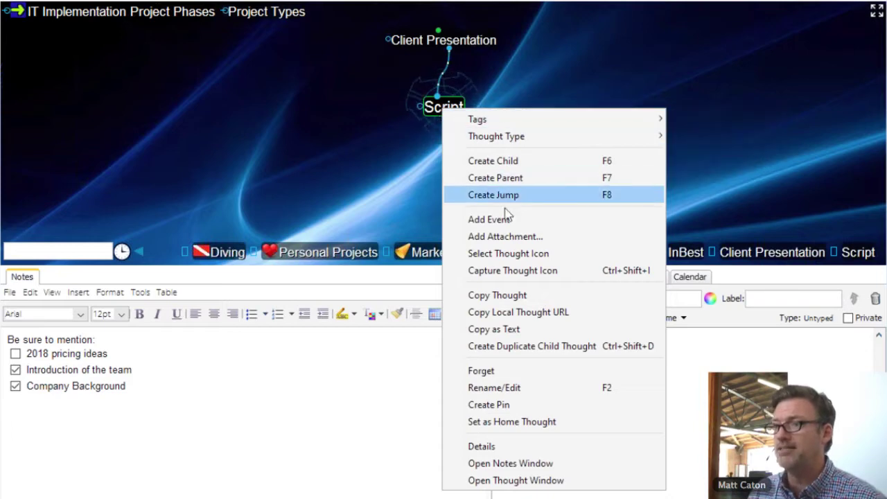
click(510, 239)
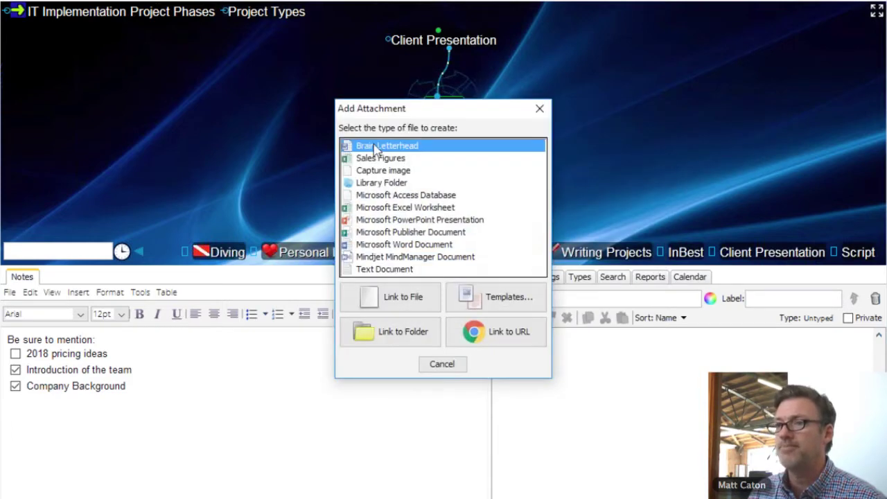
double_click(390, 245)
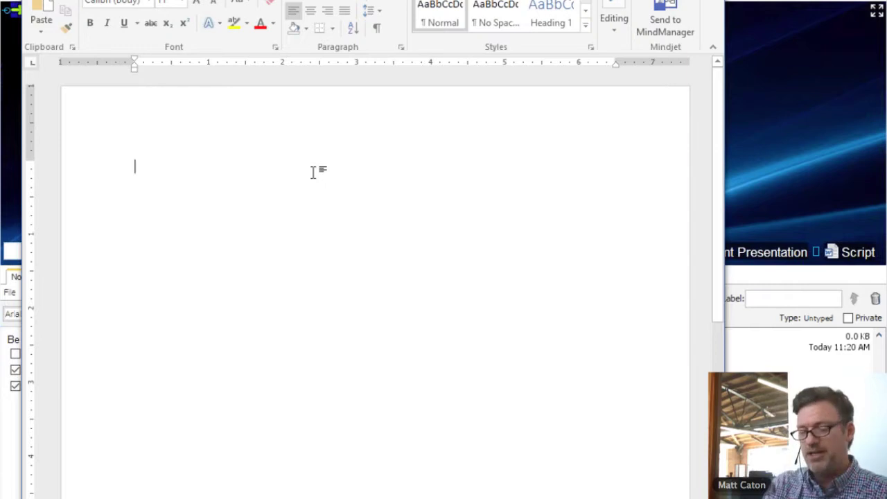
Step: Write "Welcome to my company.." in the attached Word document
text(Welcom )
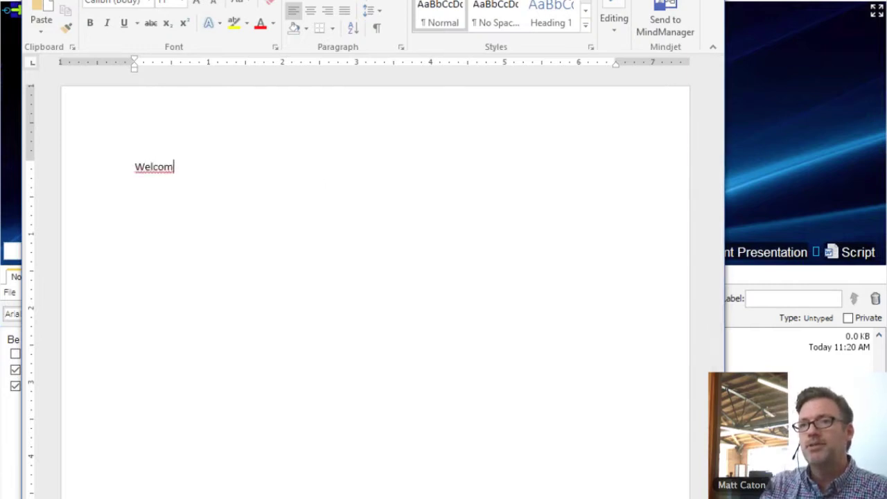
text(e to my )
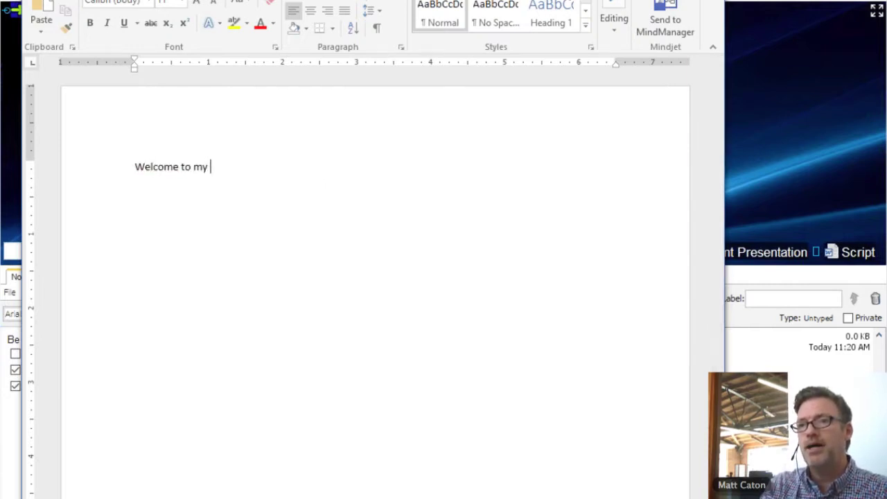
text(company)
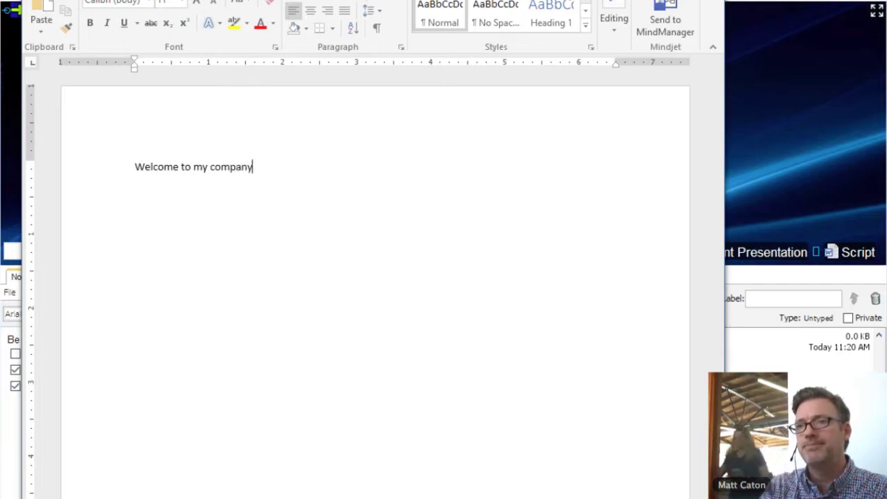
text(...)
key(BackSpace)
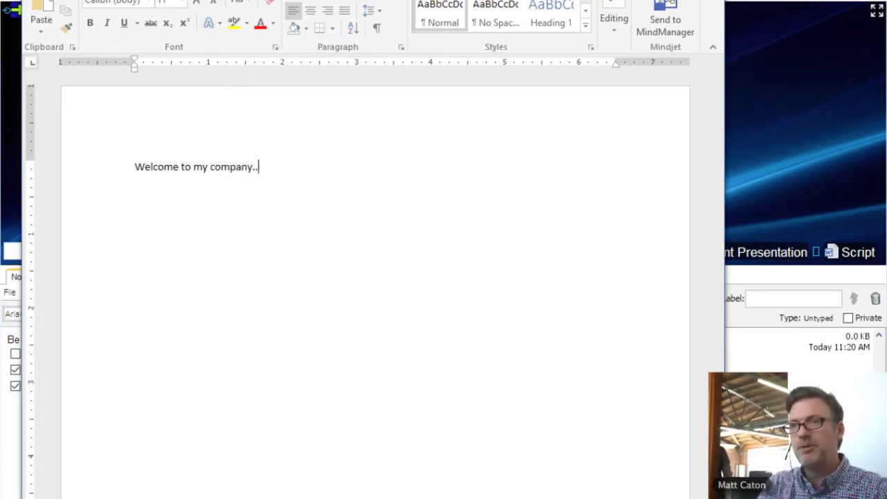
Step: Complete the attached document's text as "Welcome to my company..." and return from Word to TheBrain
text(.)
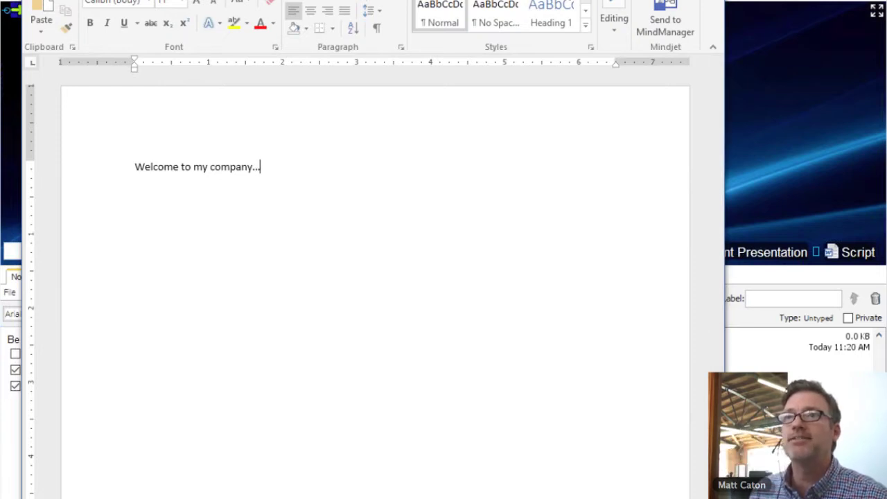
drag(572, 0, 581, 1)
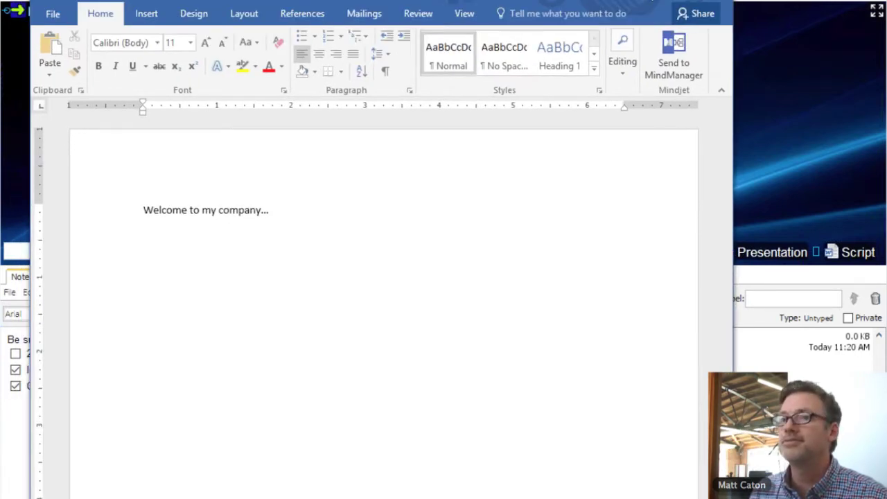
key(super+Down)
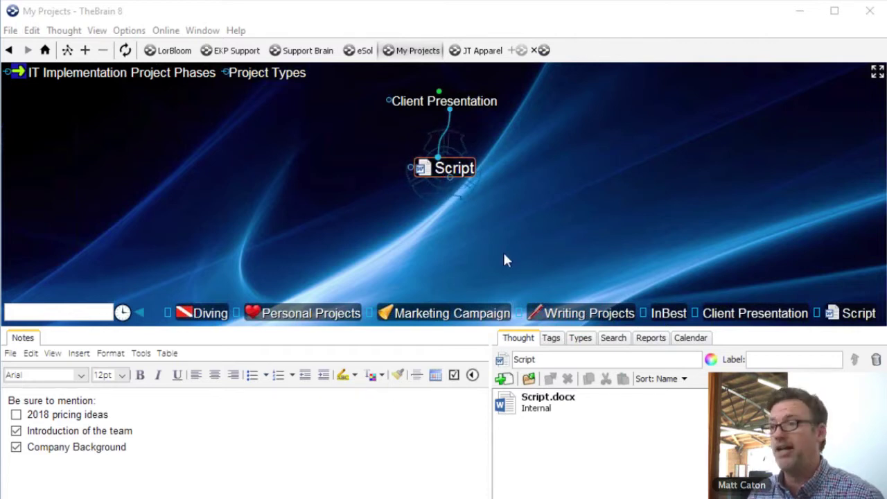
Step: Reopen the Word document attached to the Script thought to check its text, and close it again
click(580, 250)
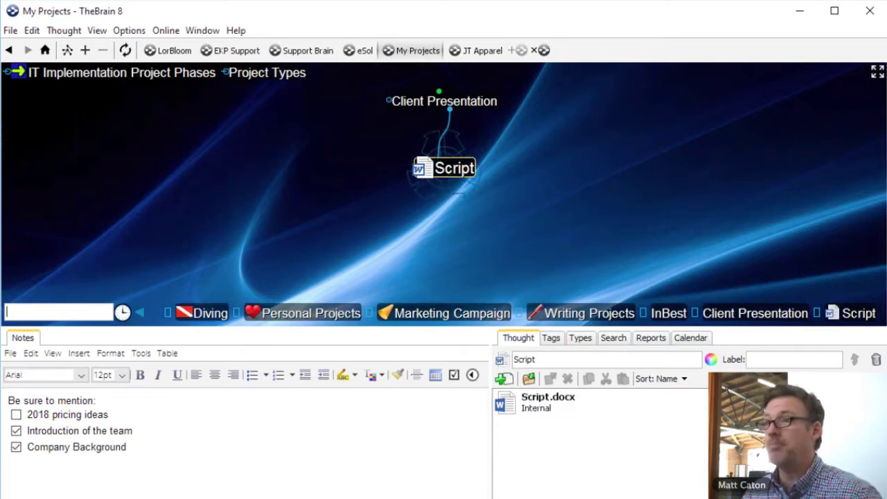
click(420, 169)
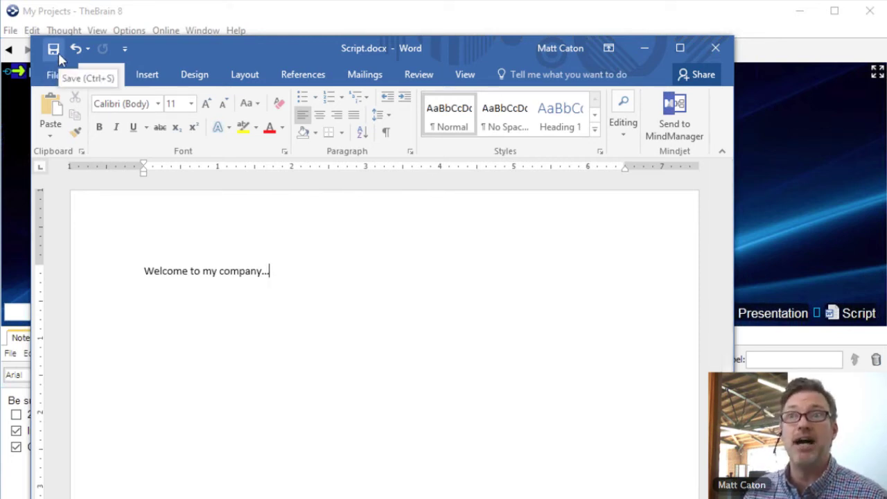
click(715, 47)
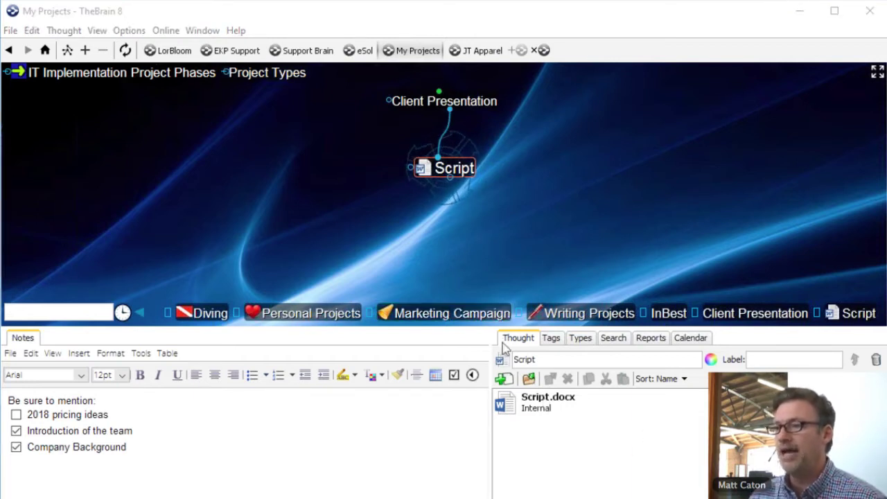
Step: Widen the thought properties area and duplicate the Script.docx attachment within the Script thought
drag(491, 445, 387, 435)
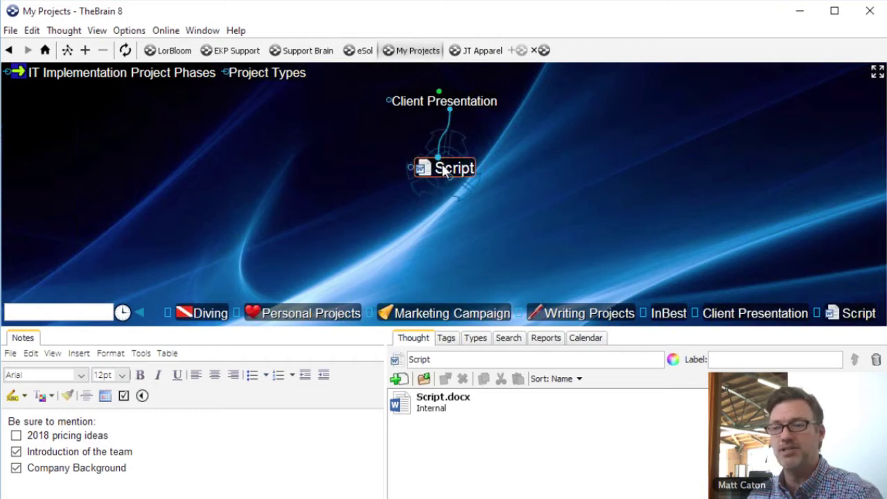
click(406, 416)
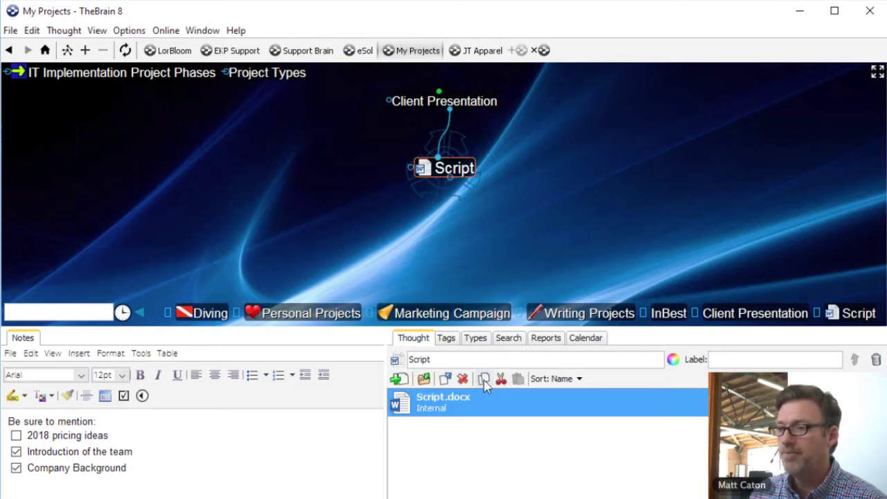
click(518, 379)
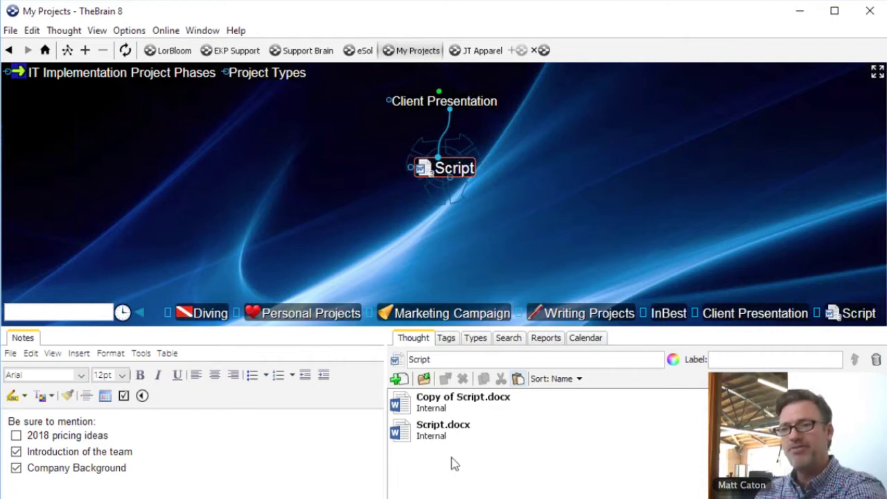
Step: Try to rename the attachment "Copy of Script.docx" as "Version 2"
click(466, 406)
click(482, 397)
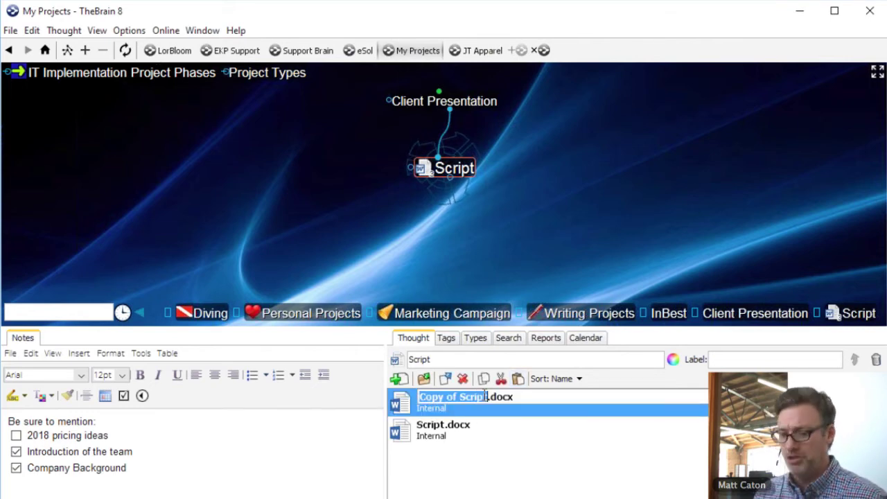
text(W)
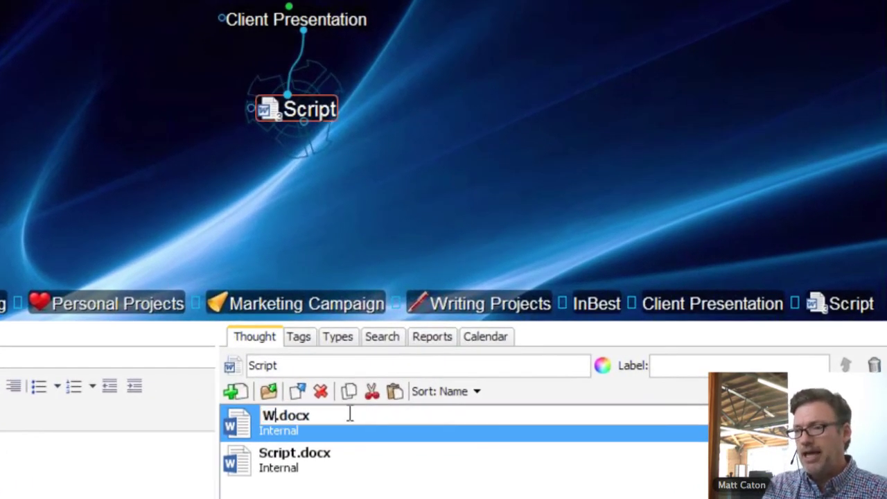
key(BackSpace)
text(Version 2)
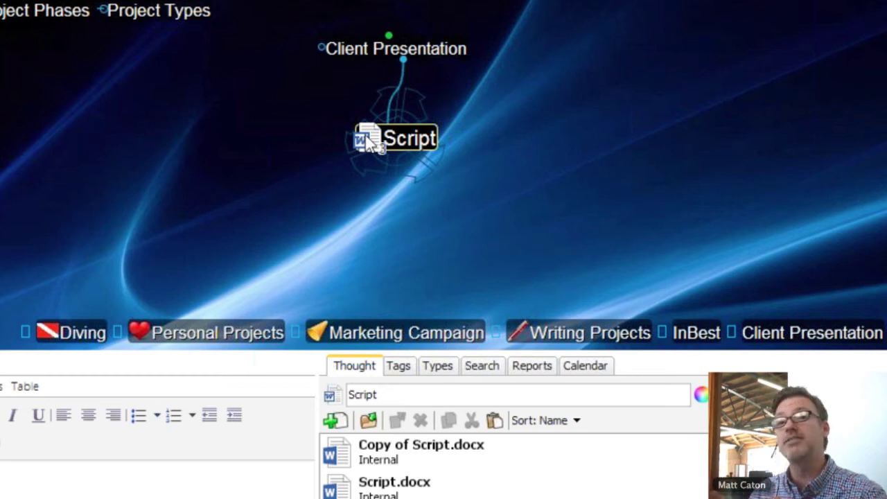
Step: View the list of attachments that can be opened from the Script thought and dismiss it
click(367, 140)
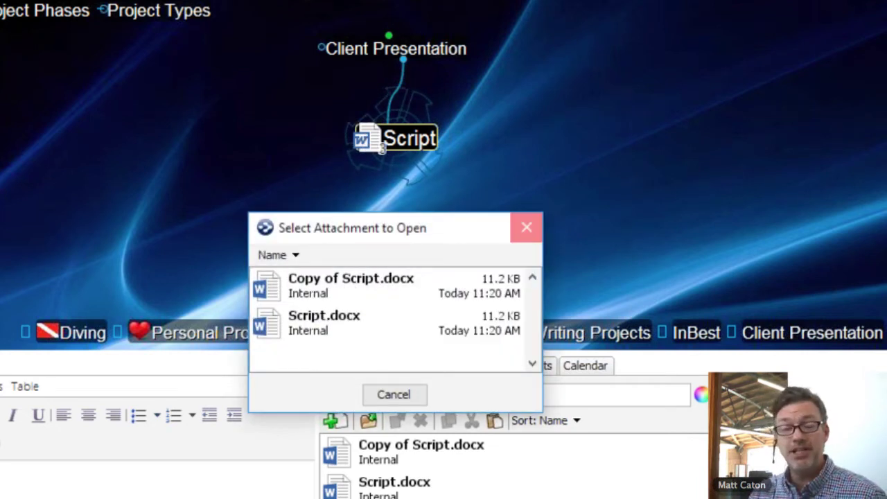
click(420, 145)
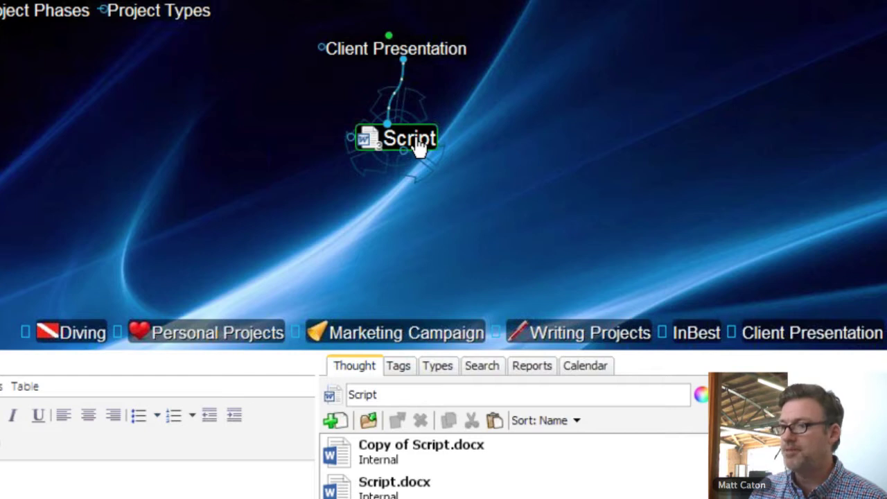
Step: Add a new Microsoft PowerPoint Presentation attachment to the Script thought, declining to open the templates folder
right_click(417, 140)
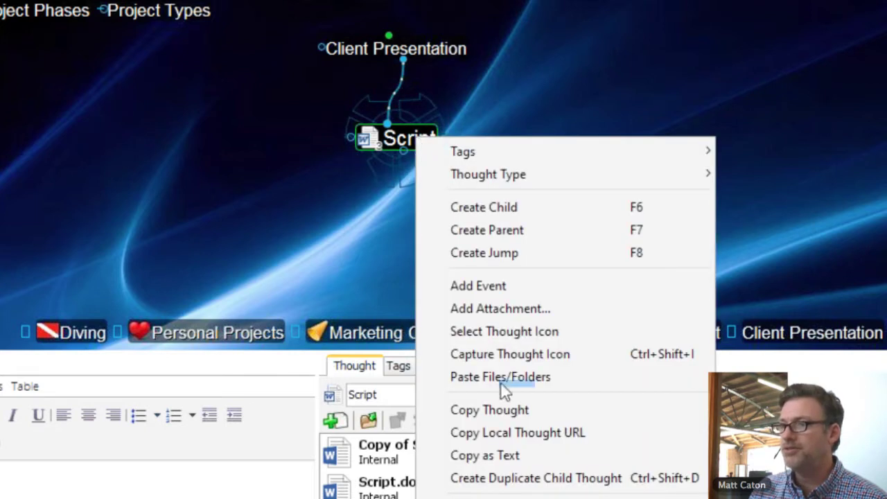
click(499, 312)
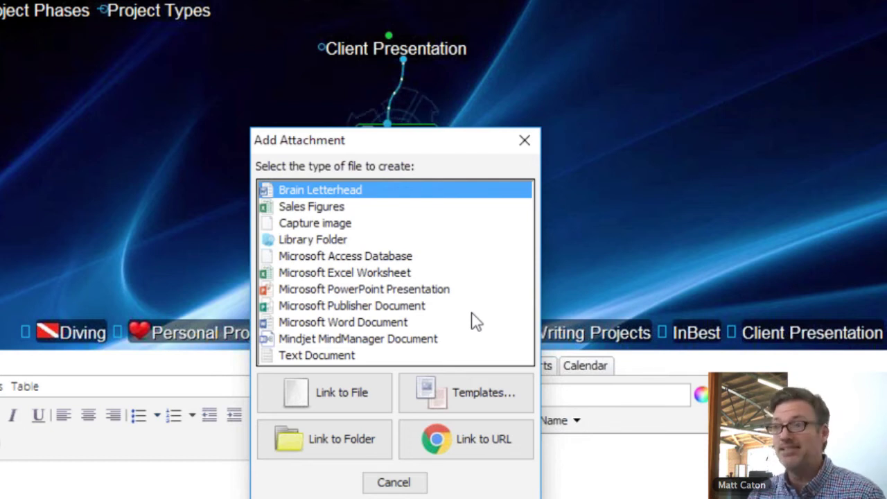
click(508, 401)
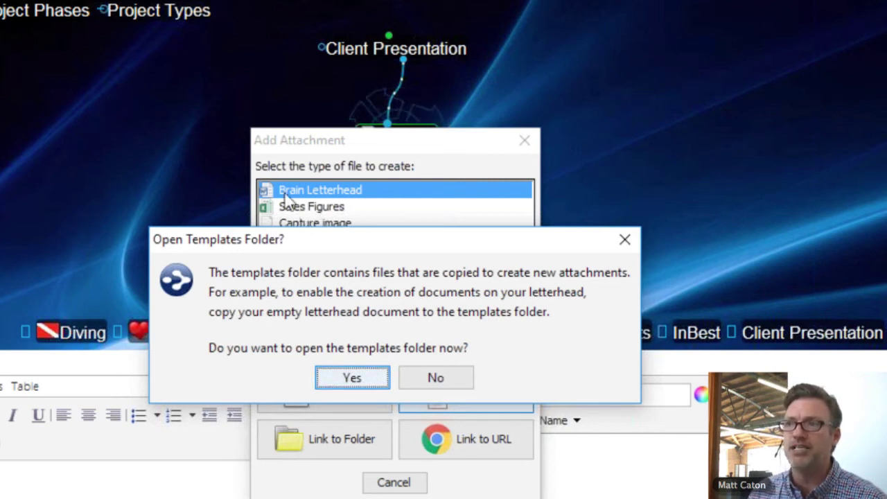
click(451, 382)
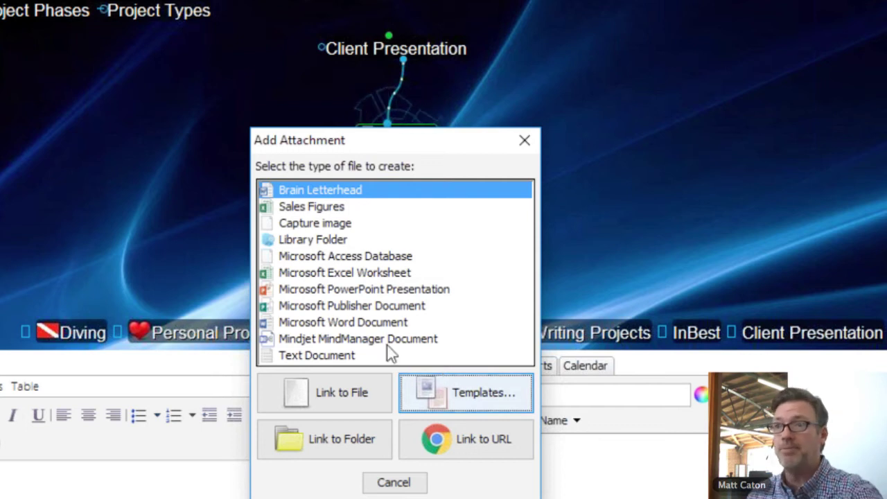
double_click(367, 290)
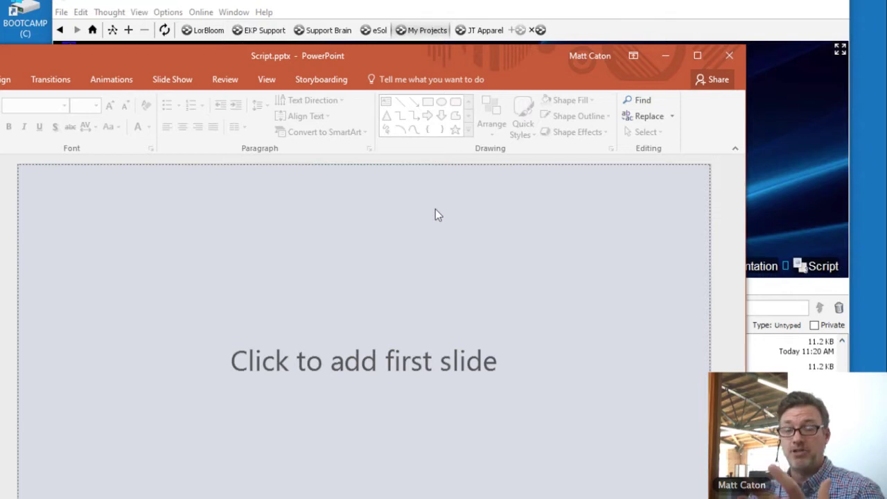
Step: Add the first slide to the attached presentation and title it "Presentation goes here.."
click(418, 370)
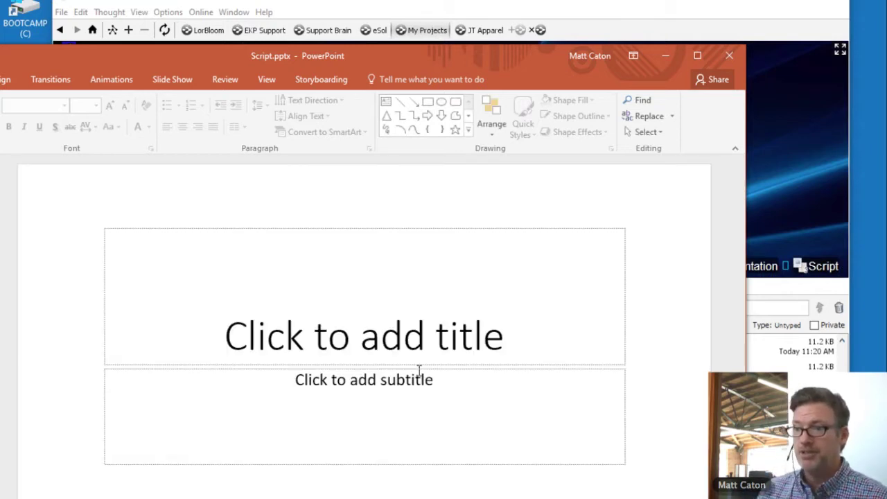
click(293, 337)
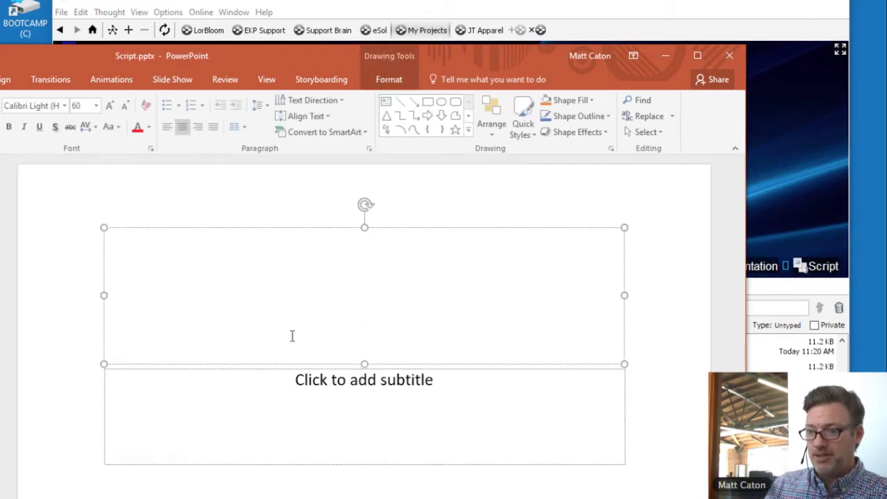
text(Per)
key(BackSpace)
key(BackSpace)
text(re)
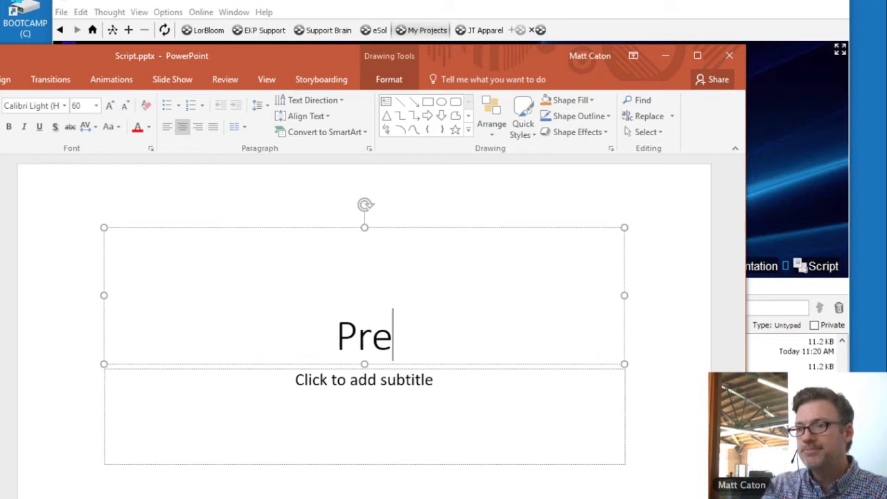
text(sentation go)
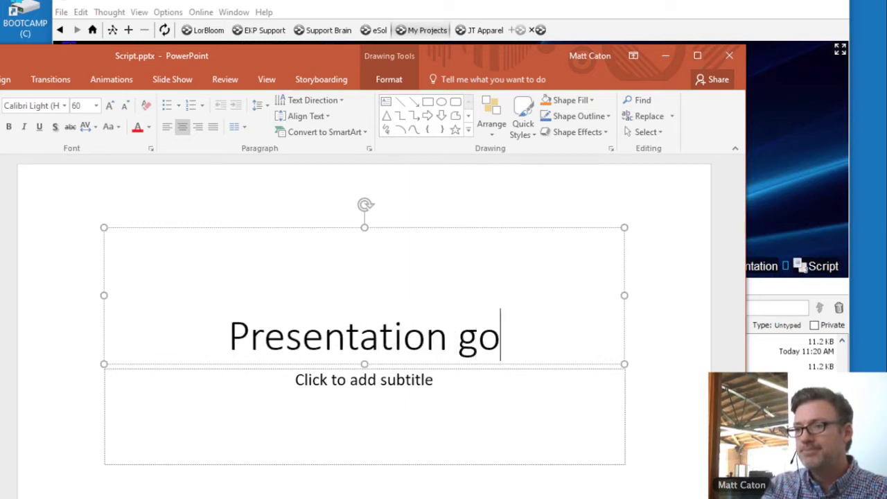
text(es here..)
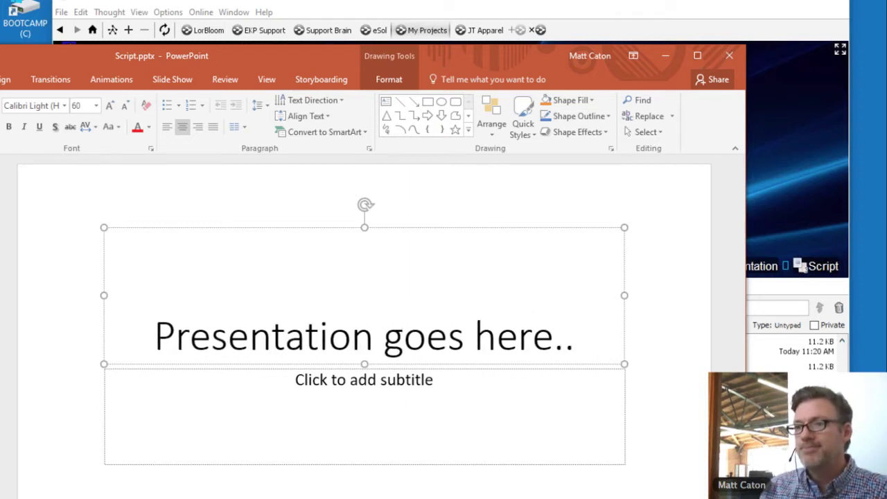
Step: Bring the whole PowerPoint window into view, save the Script.pptx presentation and close it
drag(48, 46, 206, 54)
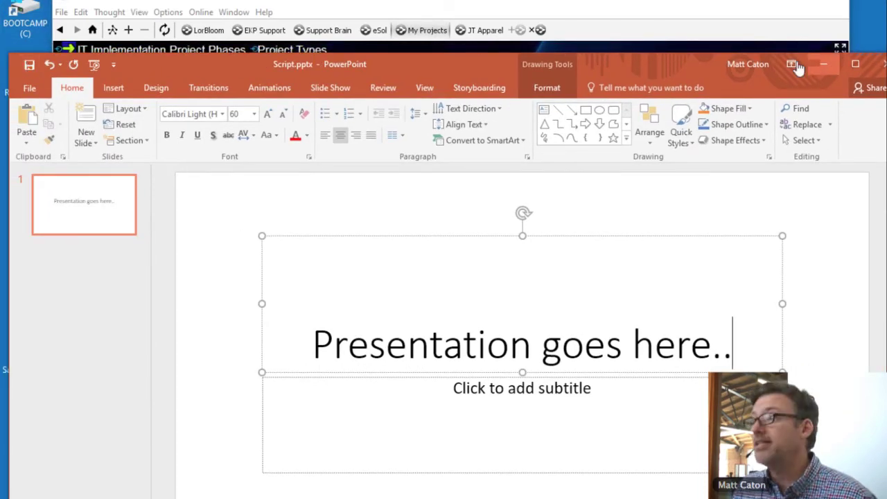
double_click(686, 57)
double_click(550, 75)
click(750, 84)
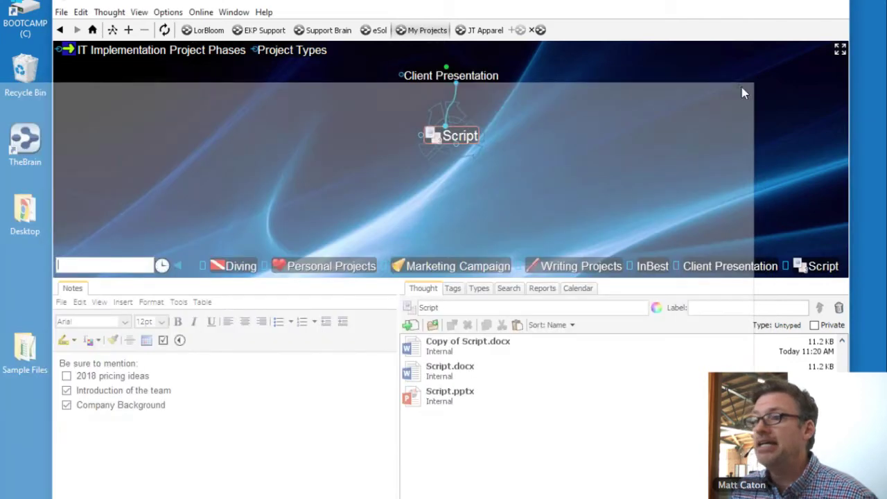
Step: Make Client Presentation the active thought, view the list of attachments on its Script child, and dismiss the list
click(473, 79)
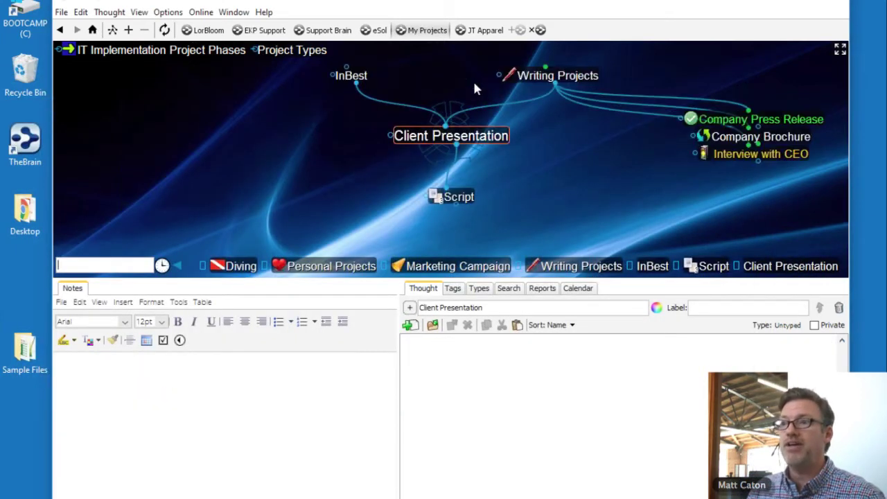
click(433, 199)
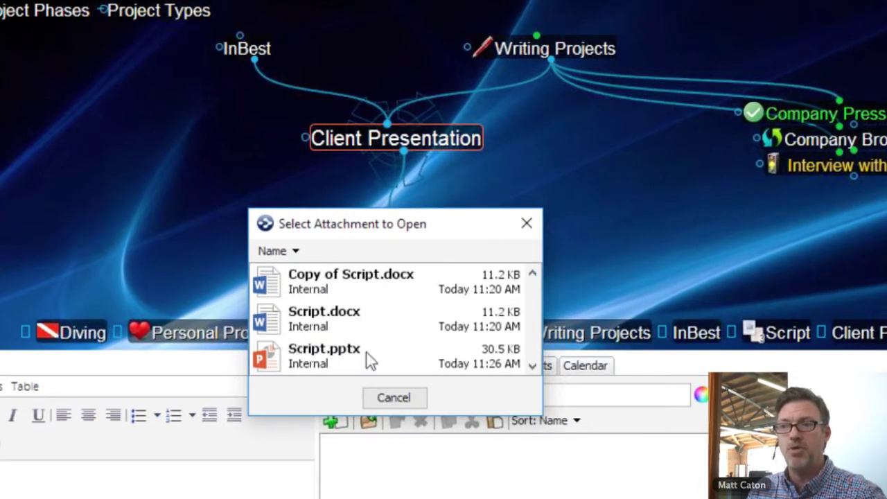
click(526, 223)
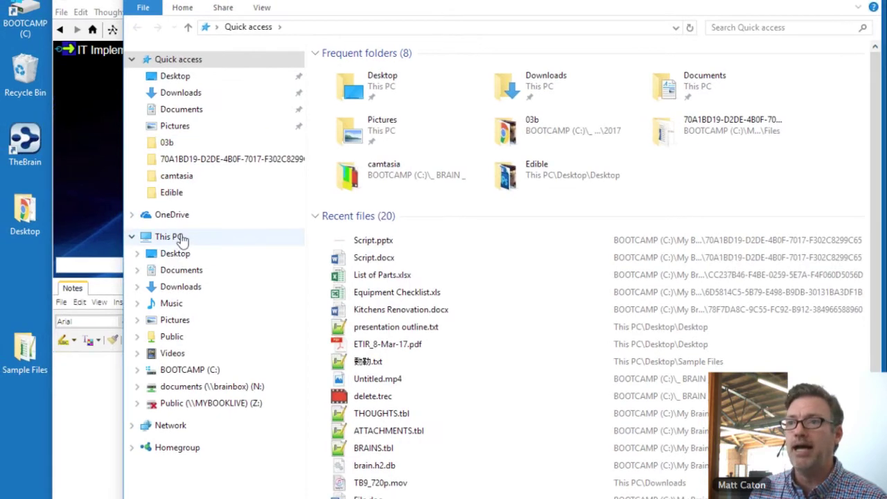
Step: Browse in File Explorer to the ESolutions folder on the BOOTCAMP (C:) drive
click(181, 238)
double_click(350, 174)
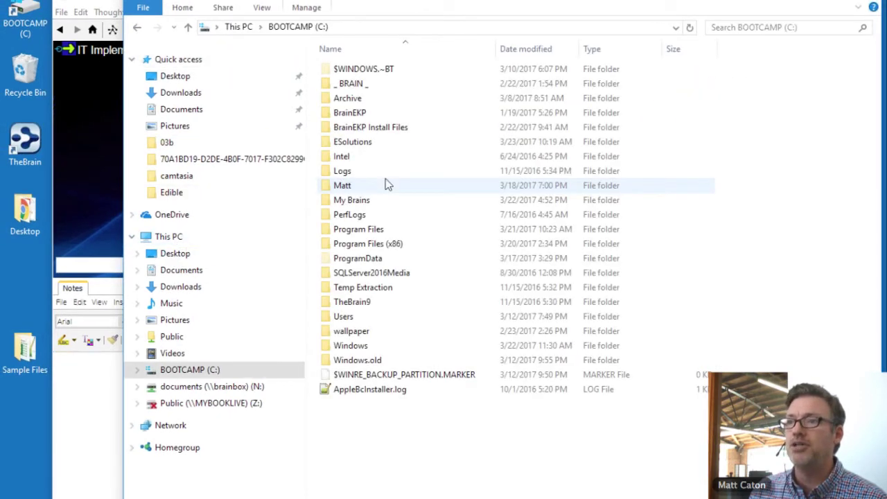
click(363, 145)
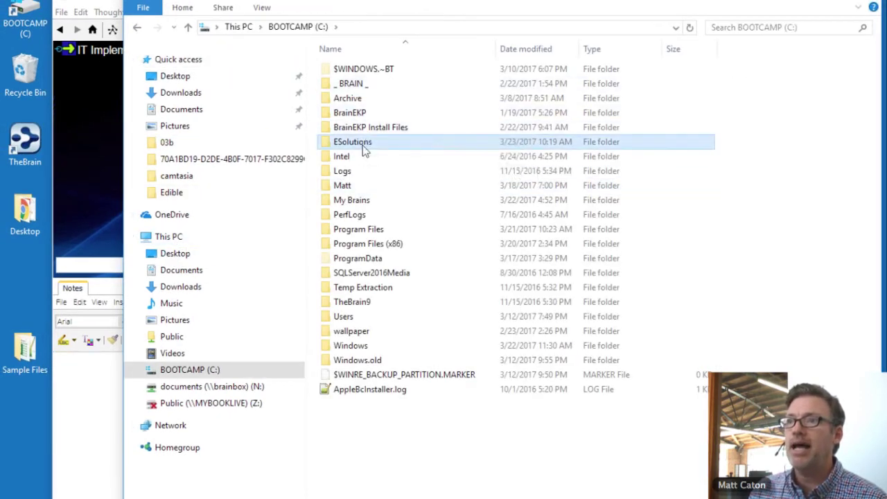
double_click(364, 147)
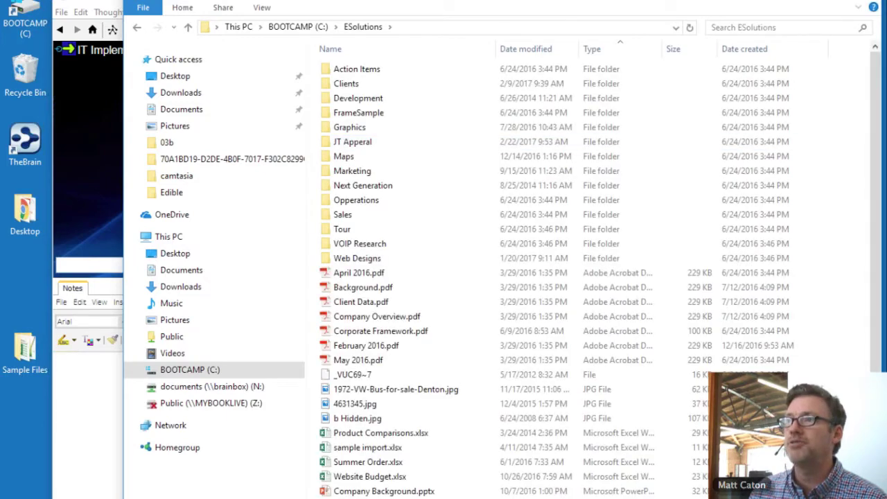
Step: Select Website Budget.xlsx in the ESolutions folder, and move and narrow the File Explorer window to uncover TheBrain's thoughts
drag(509, 0, 352, 1)
scroll(455, 224, down, 4)
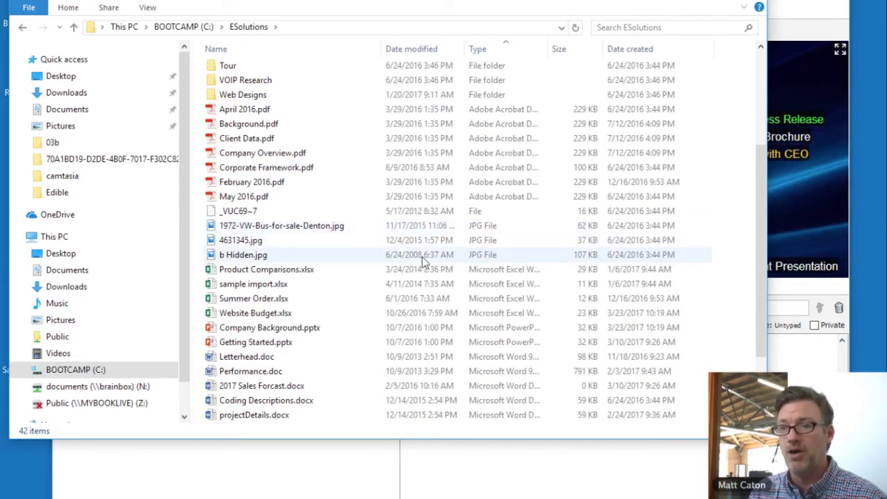
click(248, 315)
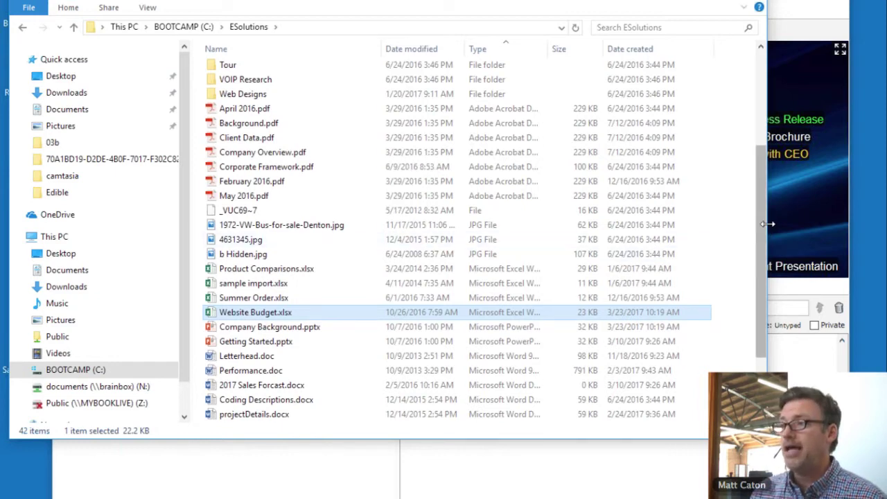
drag(768, 224, 521, 224)
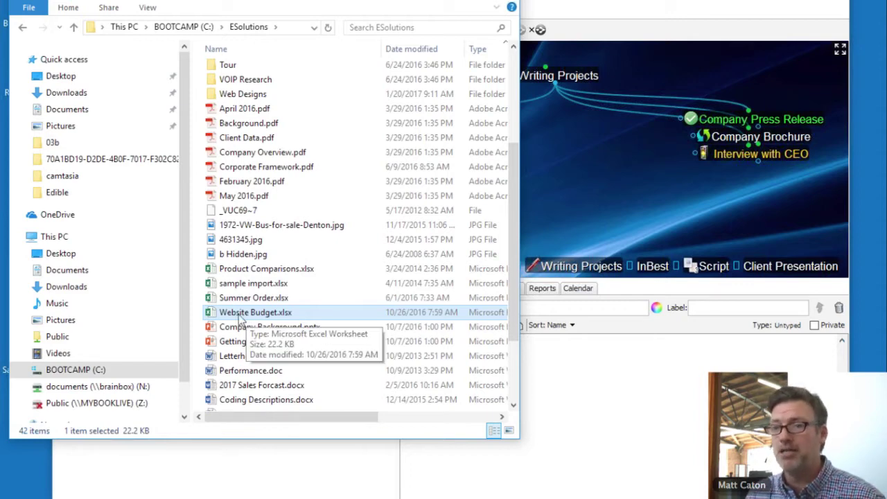
Step: Attach Website Budget.xlsx from File Explorer as a child thought of Client Presentation, and view the options for its attachment
drag(247, 319, 600, 210)
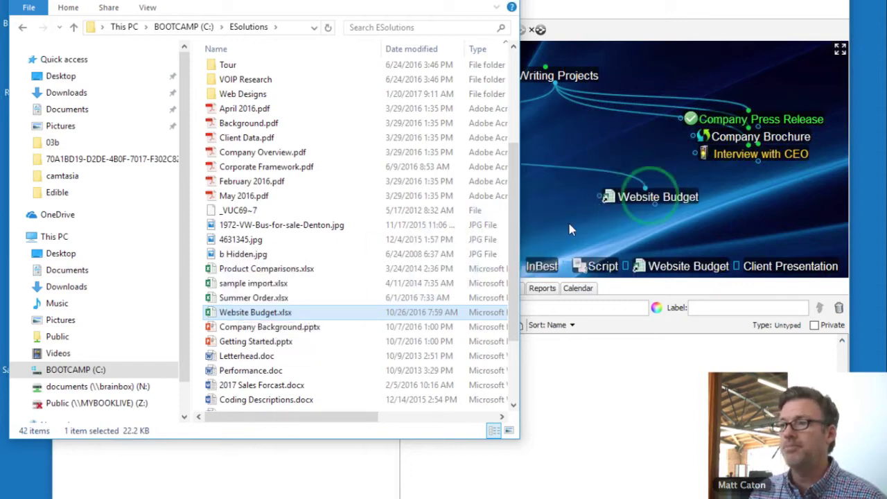
click(557, 225)
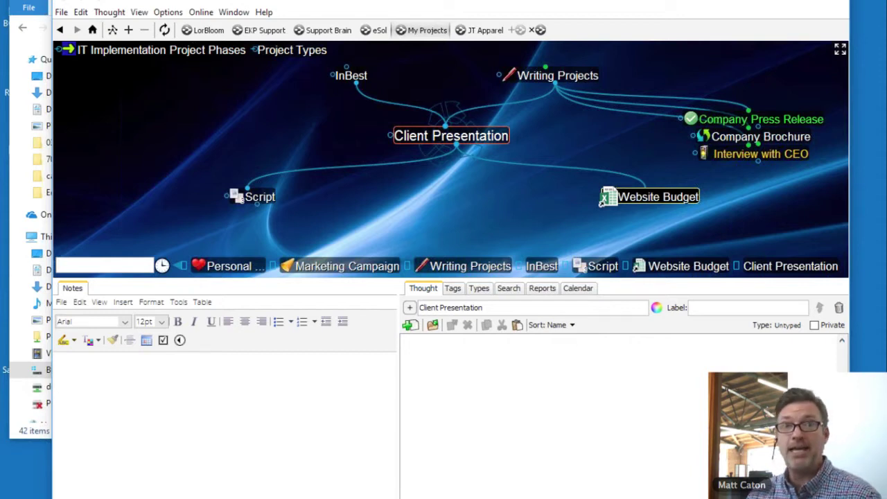
right_click(609, 199)
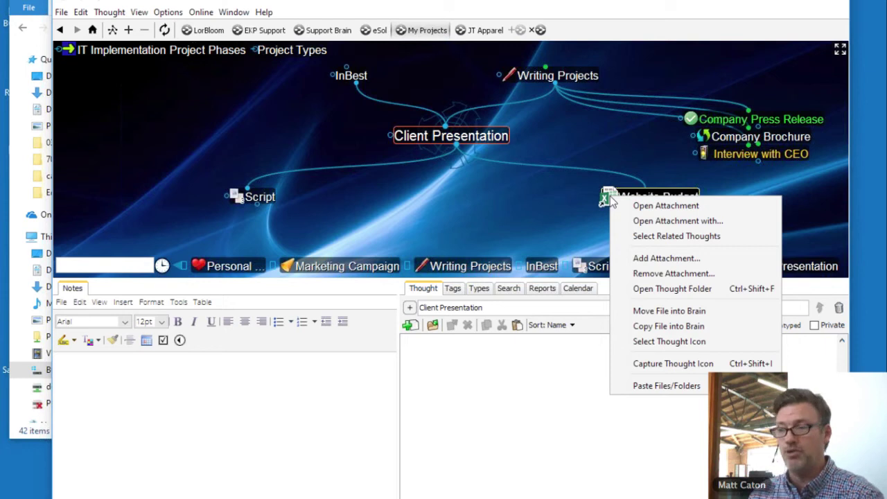
click(647, 326)
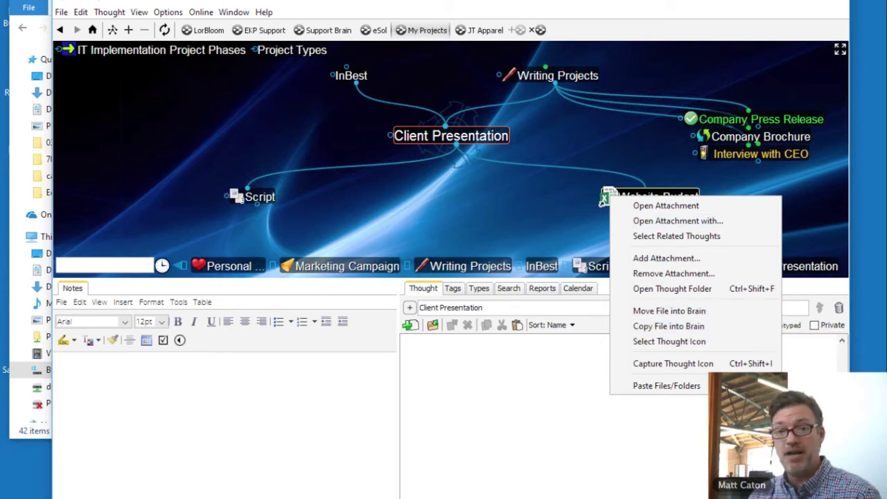
Step: Examine the choices for drag and drop of files in the UI preferences, and close the preferences without changing anything
click(168, 12)
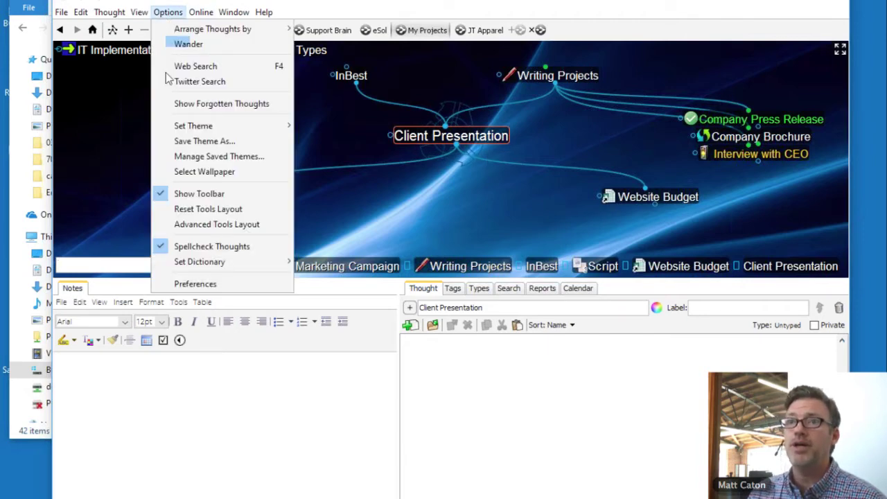
click(191, 287)
click(428, 102)
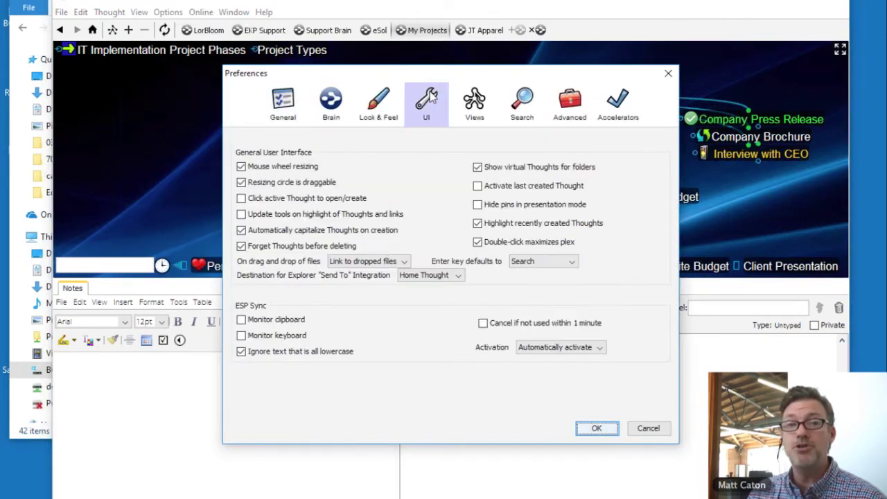
click(402, 264)
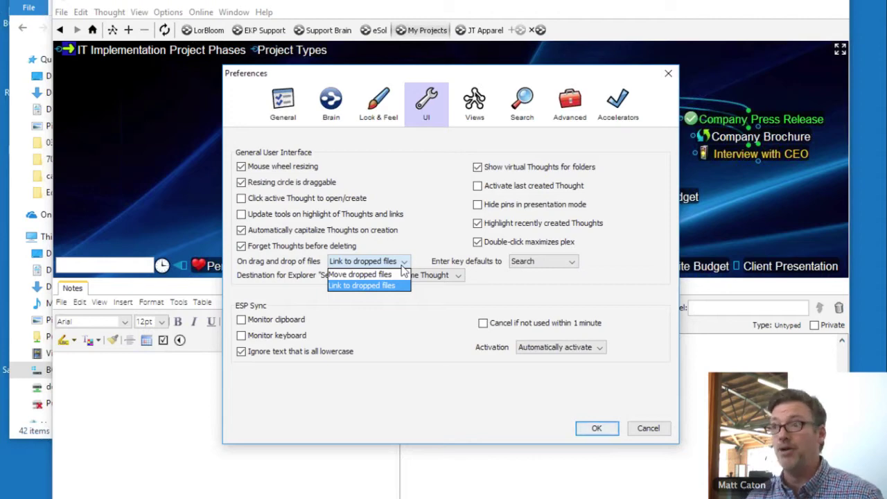
click(670, 75)
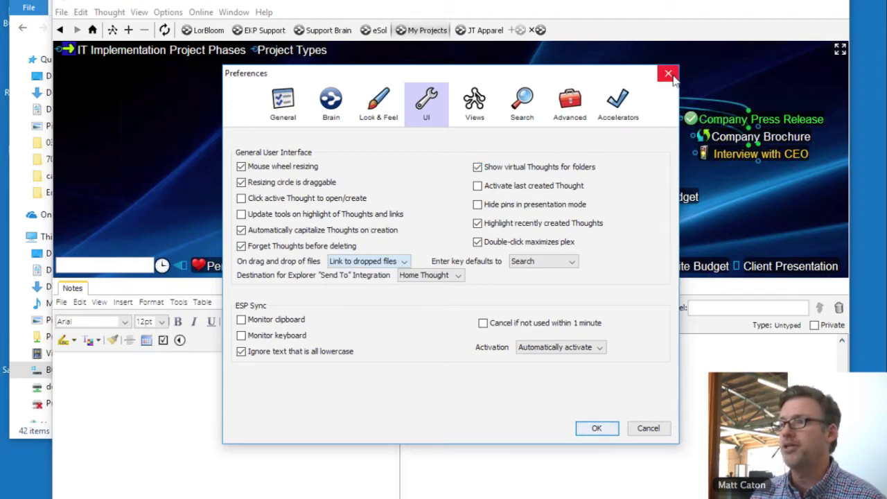
click(671, 75)
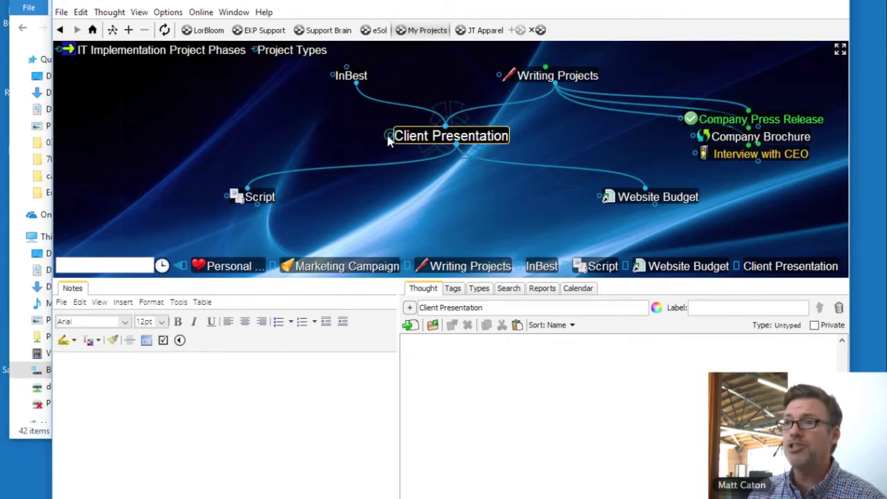
Step: Link the existing thought of the expert from the team to Client Presentation as a jump thought
drag(389, 139, 250, 132)
text(Pa)
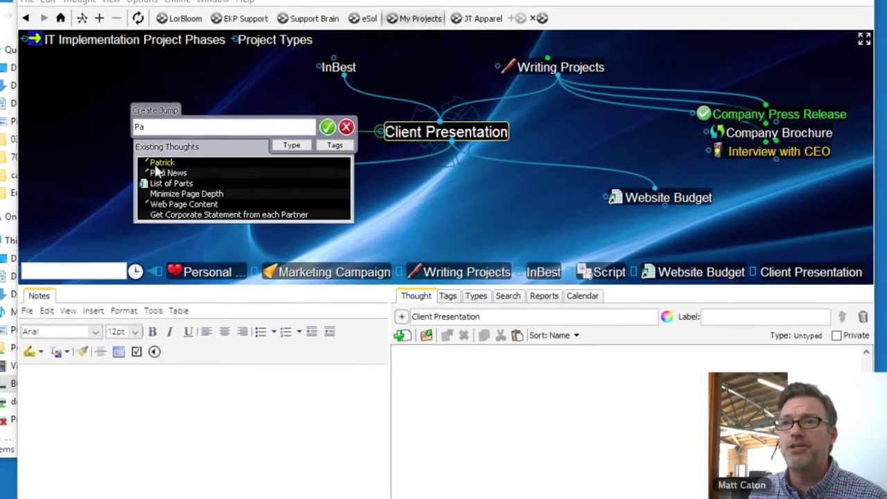
click(187, 165)
click(152, 168)
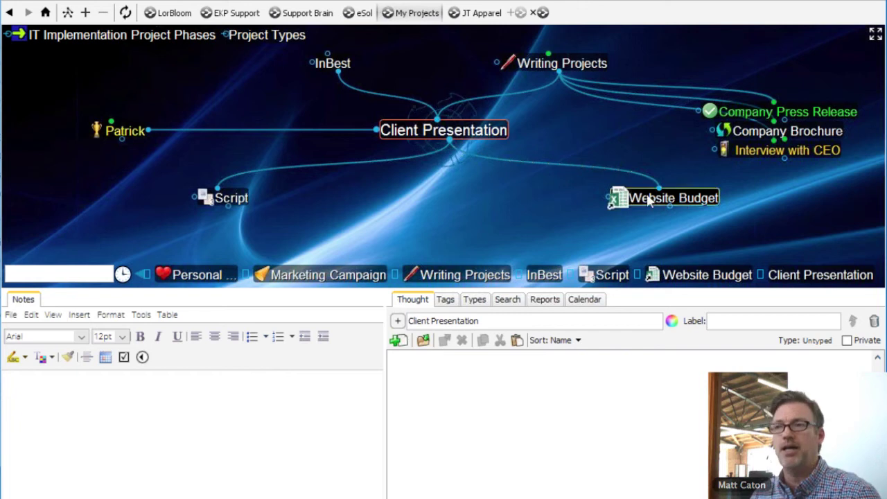
Step: Make the linked team member's thought active and enter the person's phone number in its notes
click(127, 132)
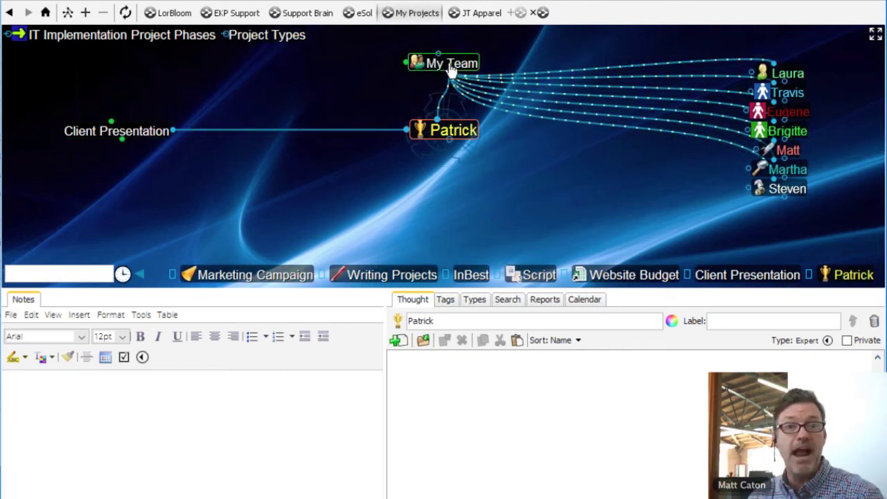
click(96, 459)
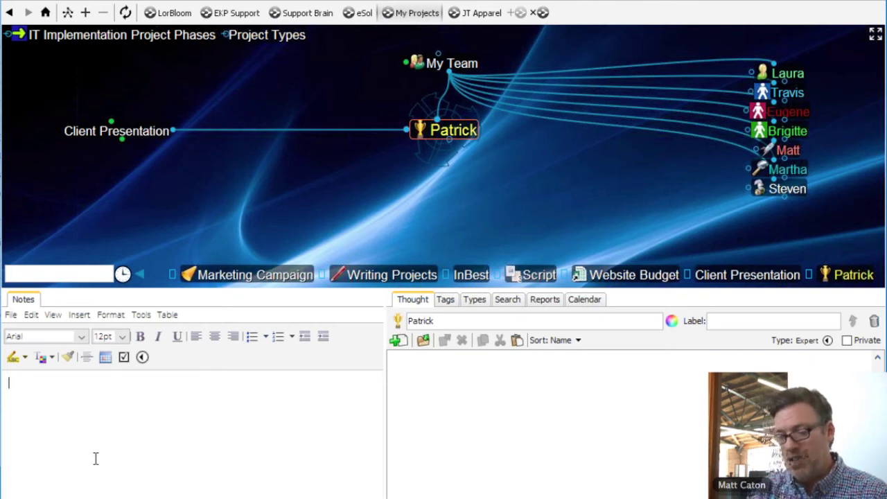
text(55)
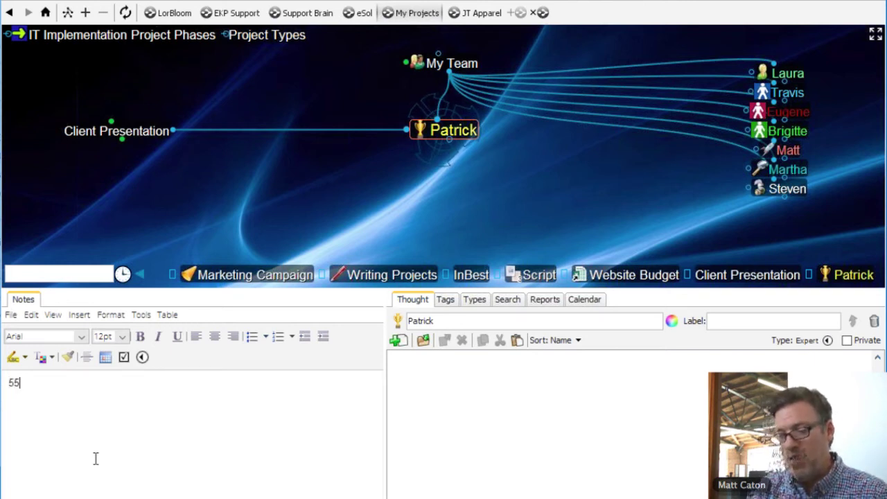
text(5-1234)
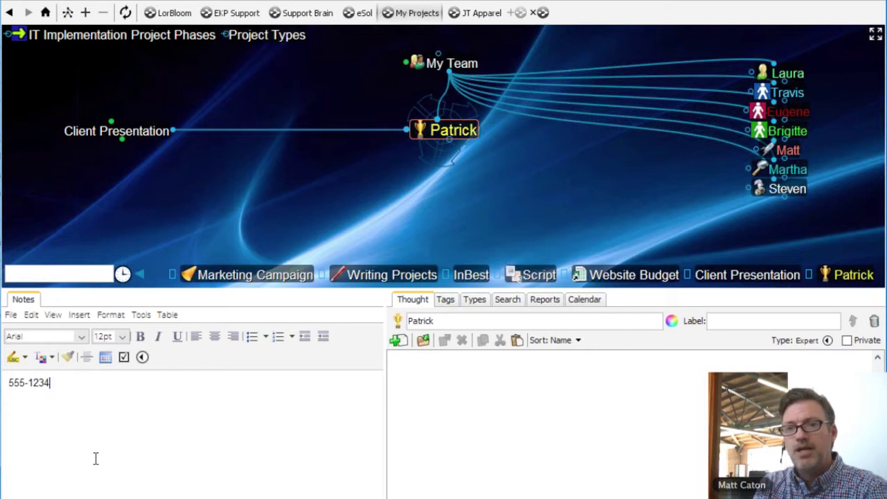
key(Return)
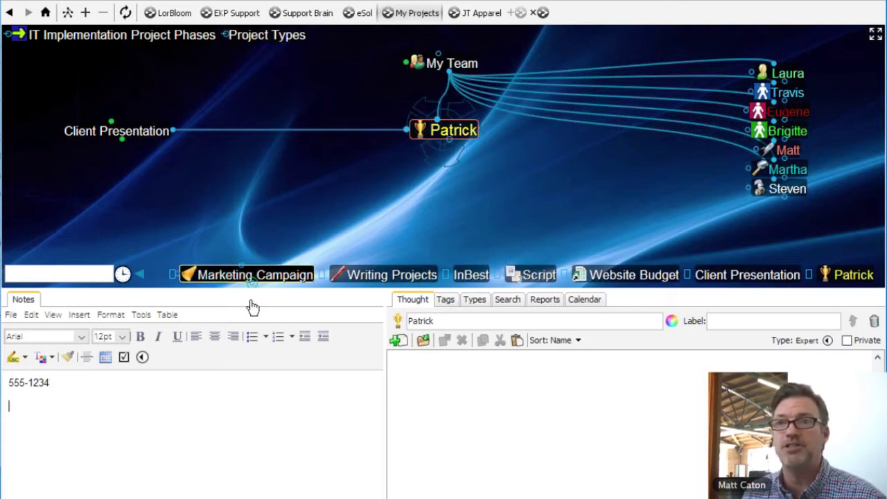
Step: Navigate back through Client Presentation, Writing Projects and My Current Projects to make Project Methodologies the active thought
click(135, 142)
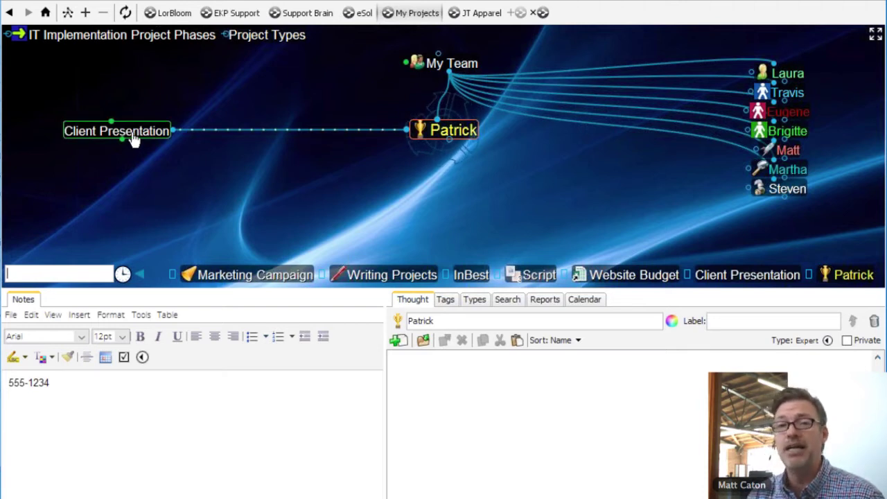
click(135, 139)
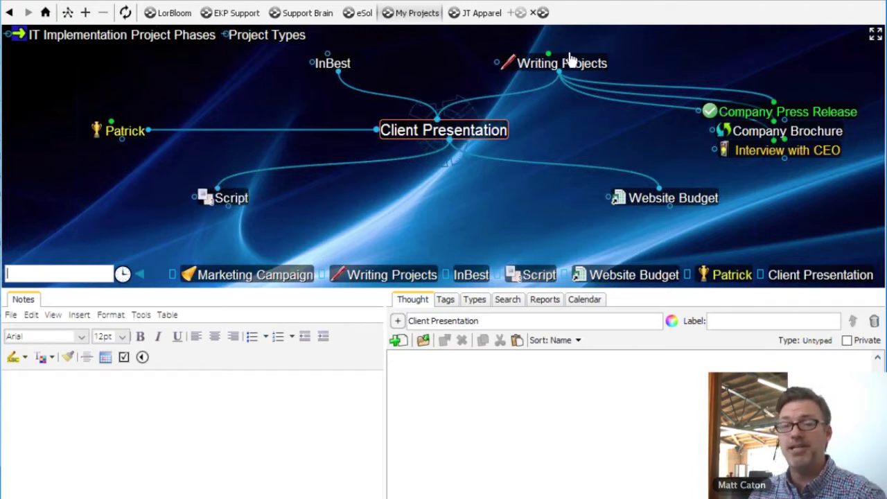
click(509, 63)
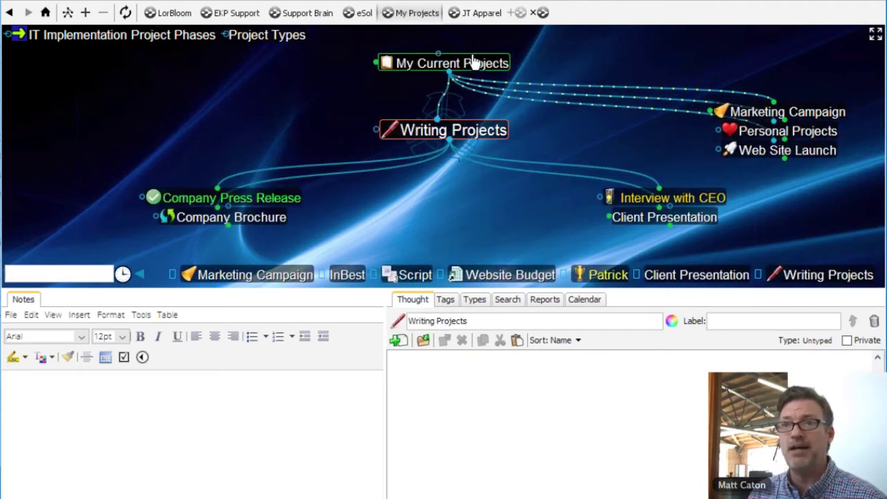
click(450, 62)
click(171, 143)
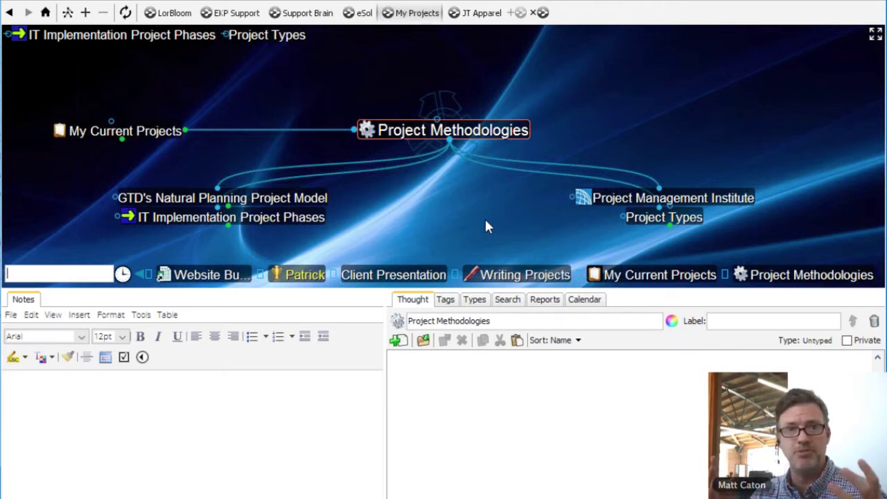
Step: Examine the Purpose note, Mission and Brainstorming phases of GTD's Natural Planning Project Model, and return to the model's thought
click(287, 199)
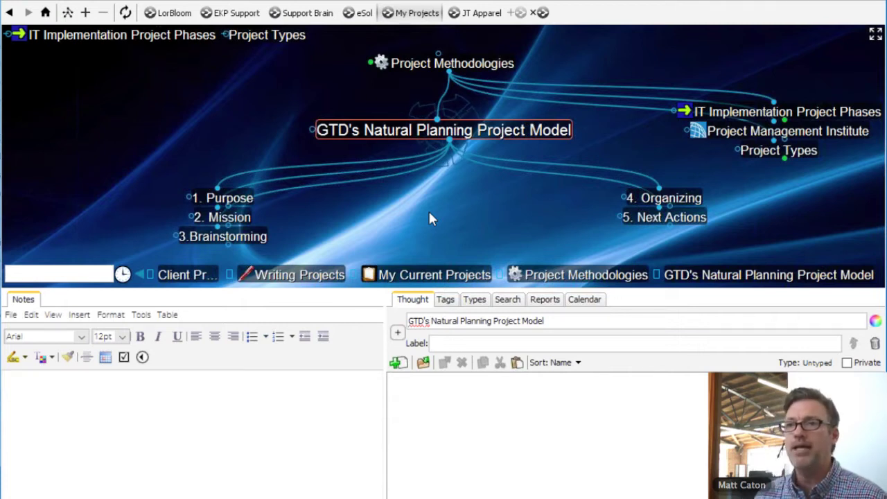
click(227, 198)
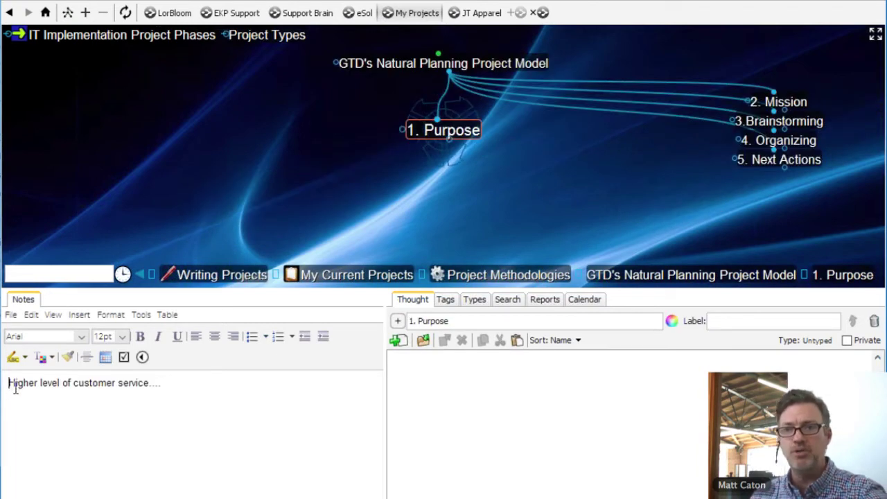
drag(14, 386, 240, 388)
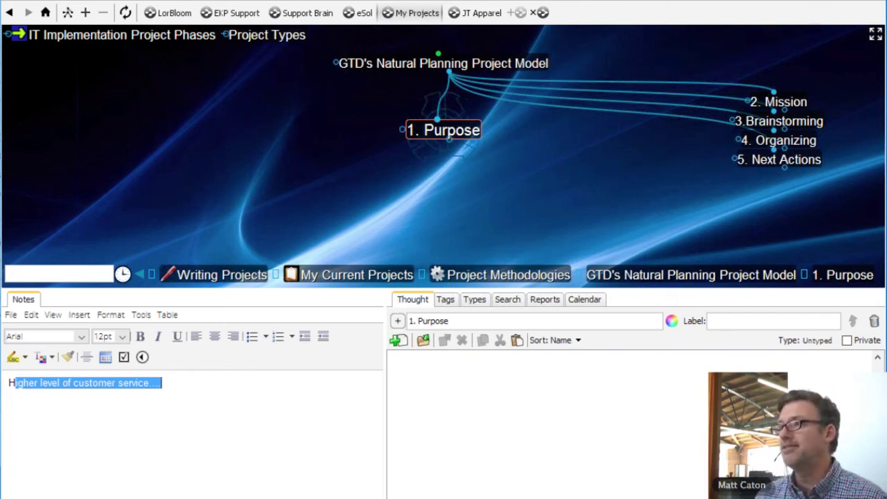
click(786, 102)
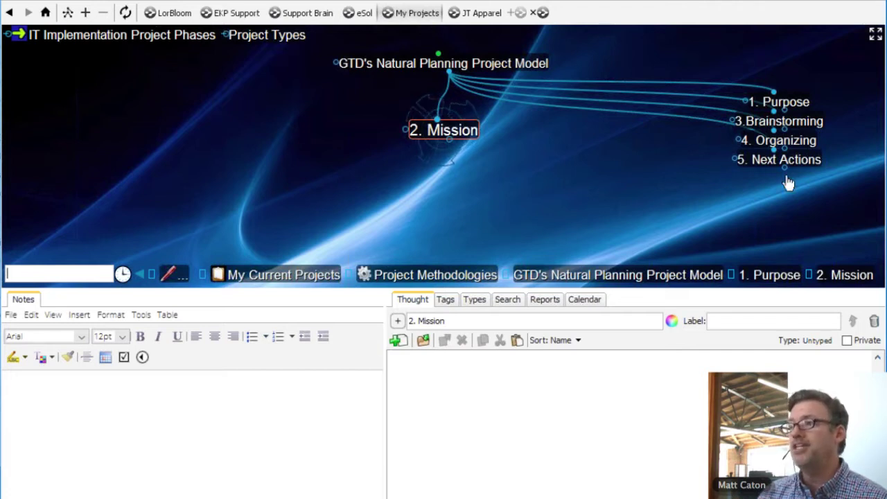
click(817, 132)
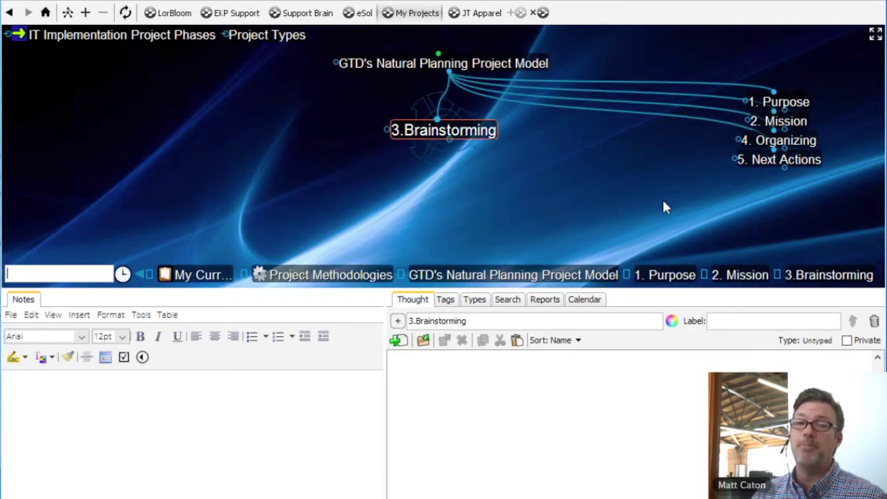
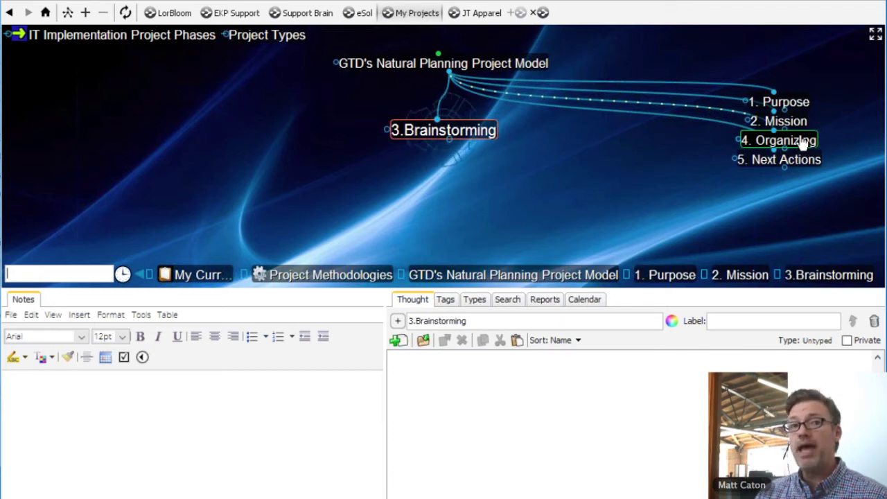
click(388, 63)
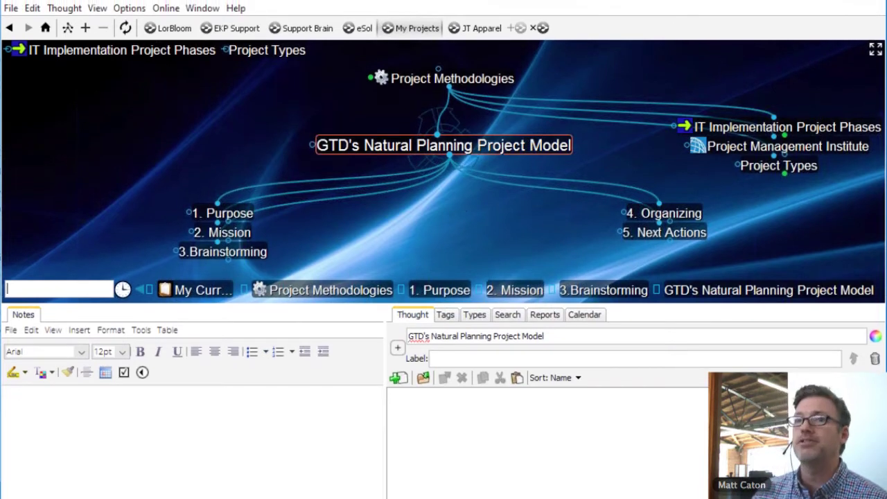
Step: Create a new brain named Recycle Bicycle in C:\My Brains without selecting any template
click(11, 8)
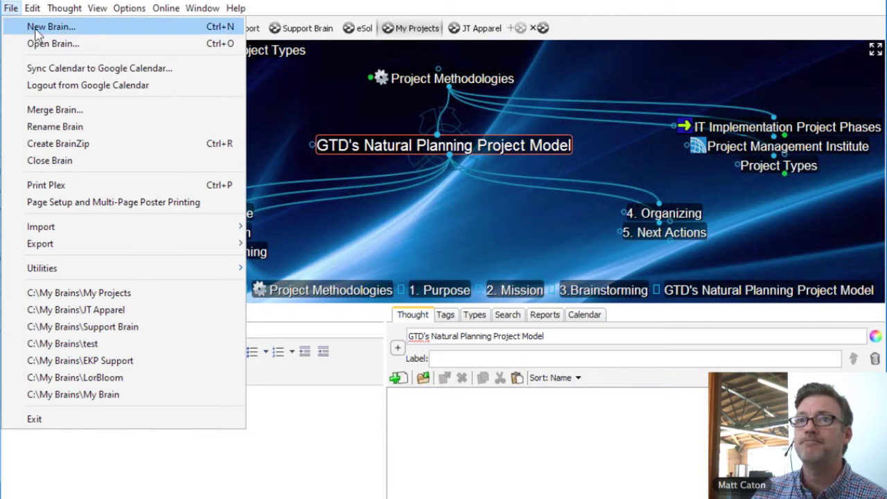
click(39, 31)
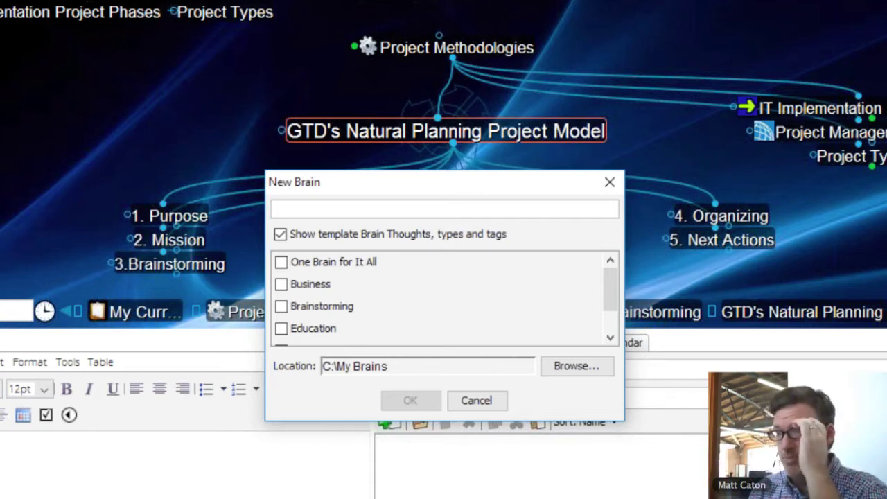
text(Re)
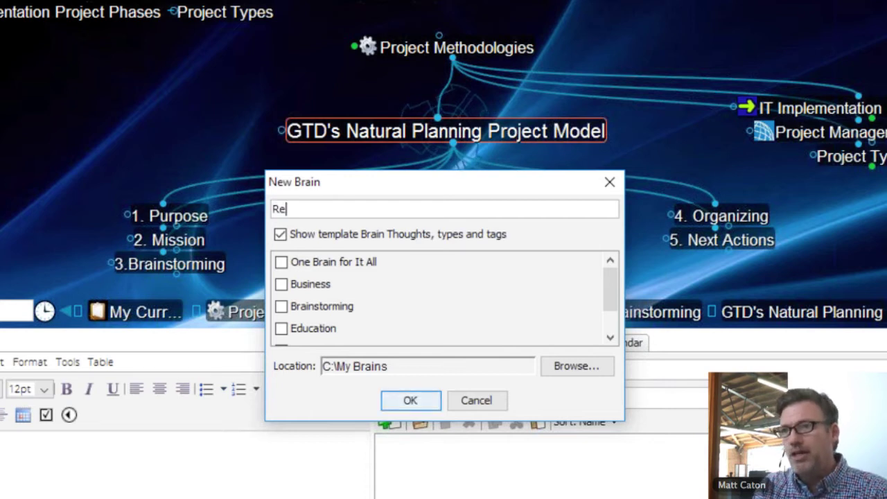
text(cycl)
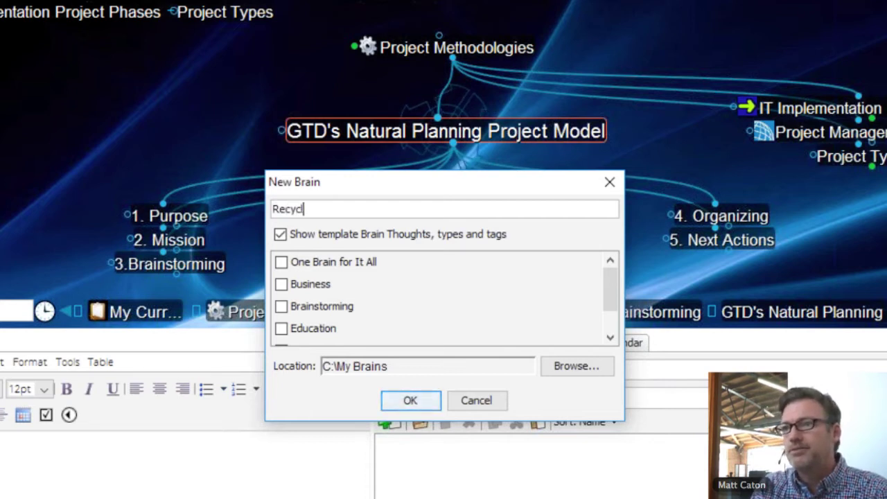
text(e B)
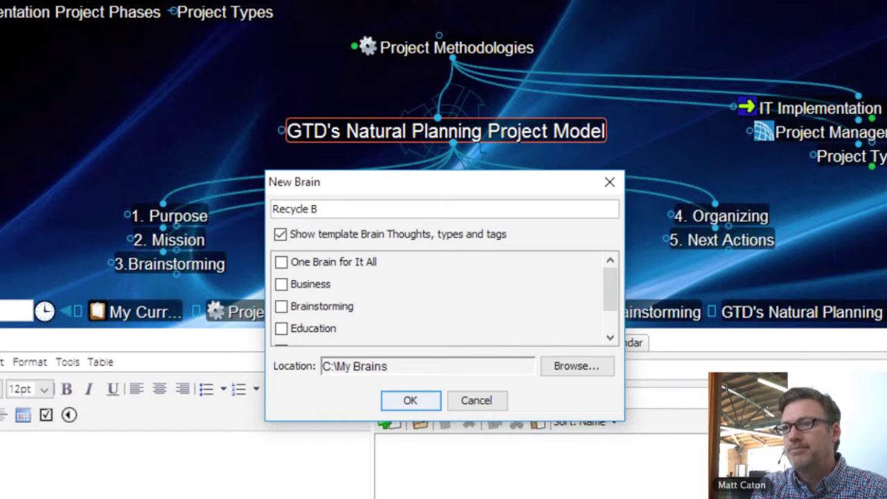
text(icycle)
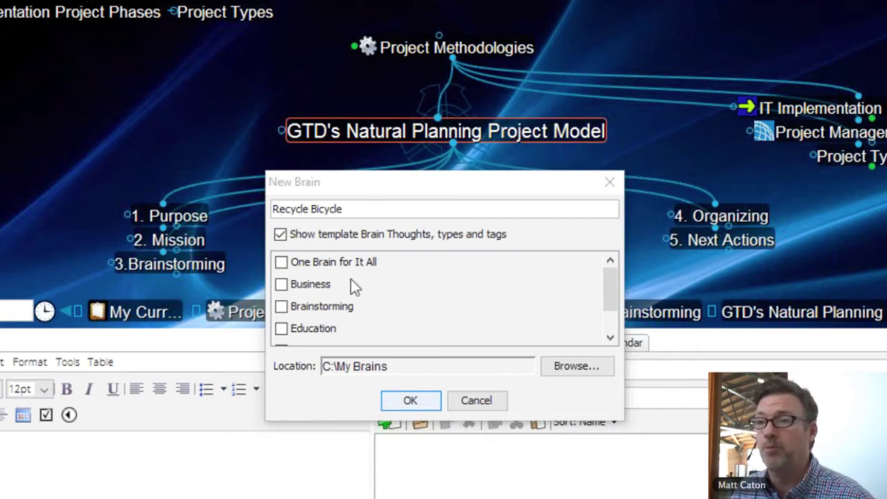
mouse_move(615, 296)
mouse_down()
mouse_move(615, 321)
mouse_move(615, 290)
mouse_up()
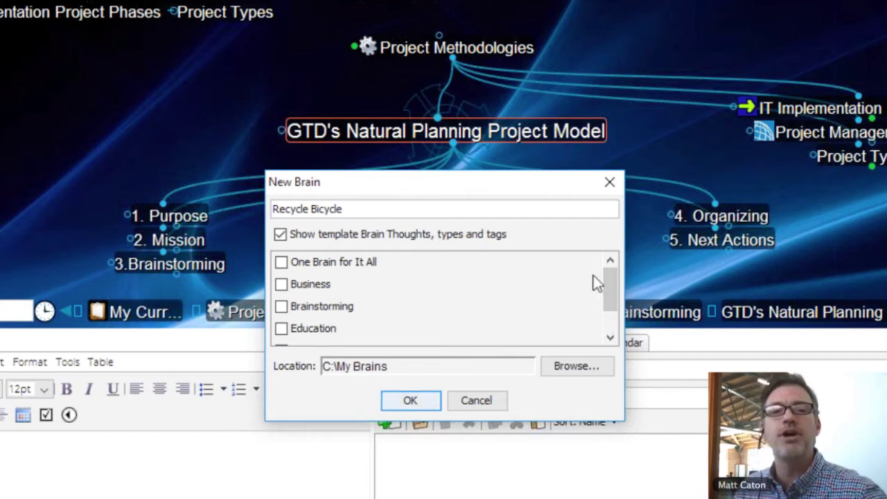
click(425, 403)
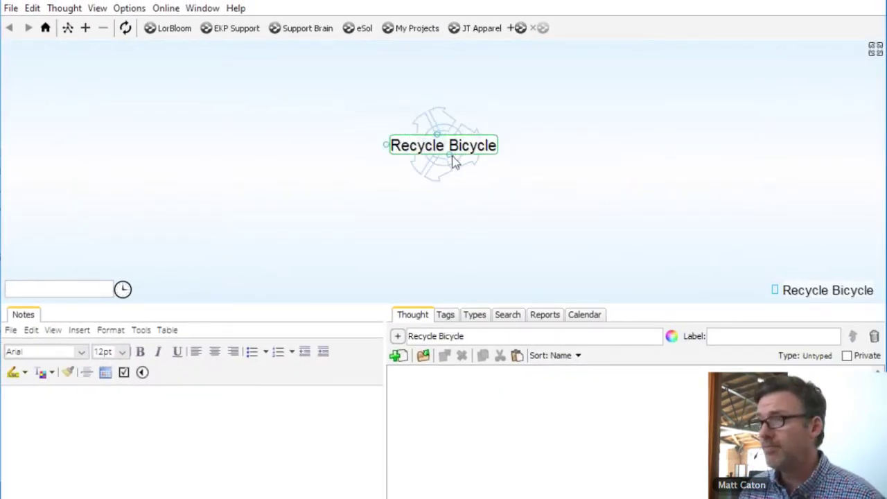
Step: Create five child thoughts under Recycle Bicycle: 1. Purpose, 2. Mission, 3. Brainstorming, 4. Organize and 5. Next Steps
drag(452, 160, 400, 204)
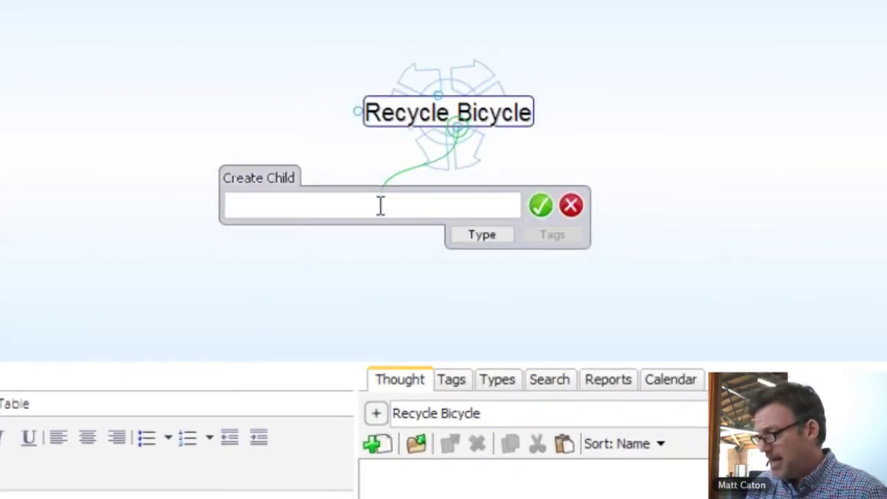
text(1.)
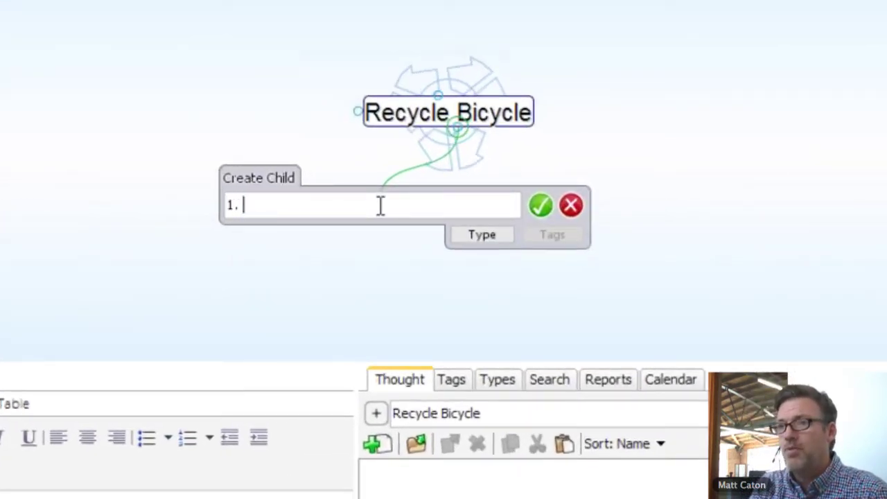
text( Purpose)
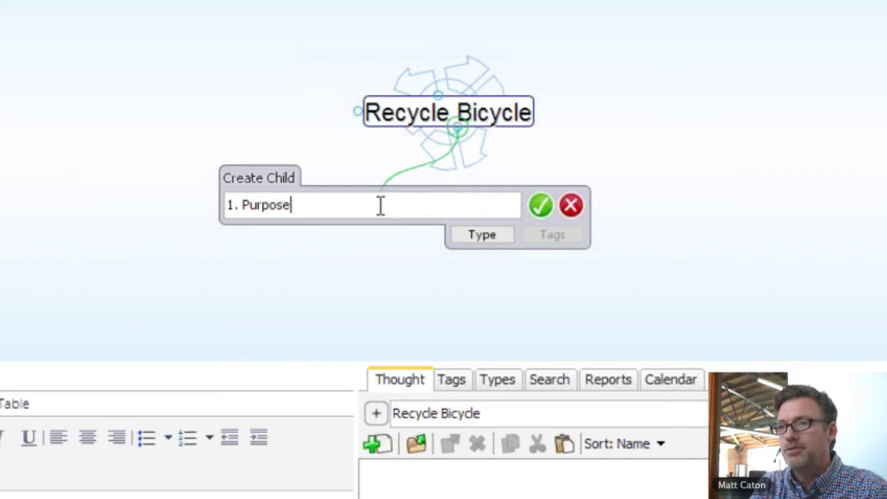
text(;)
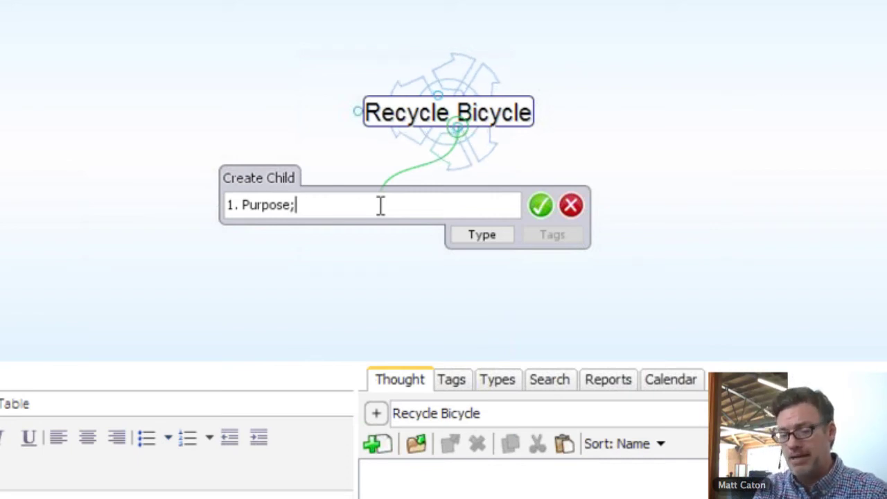
text(2. Mi)
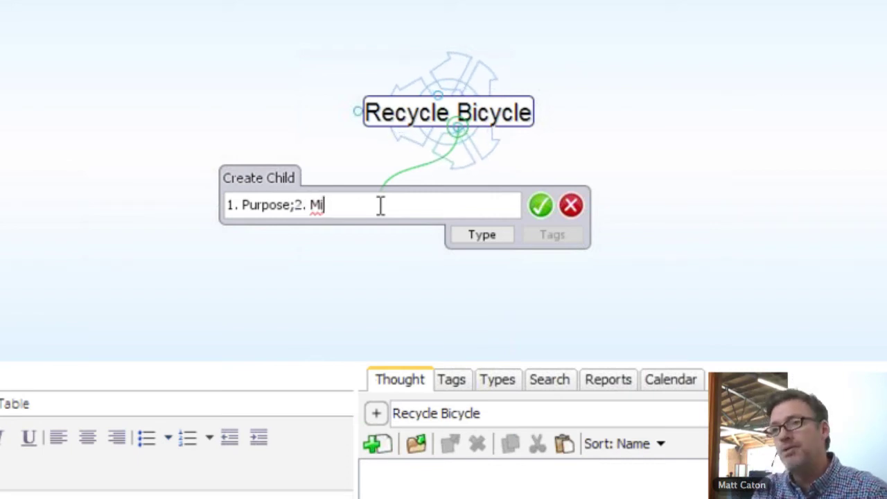
text(ssion;)
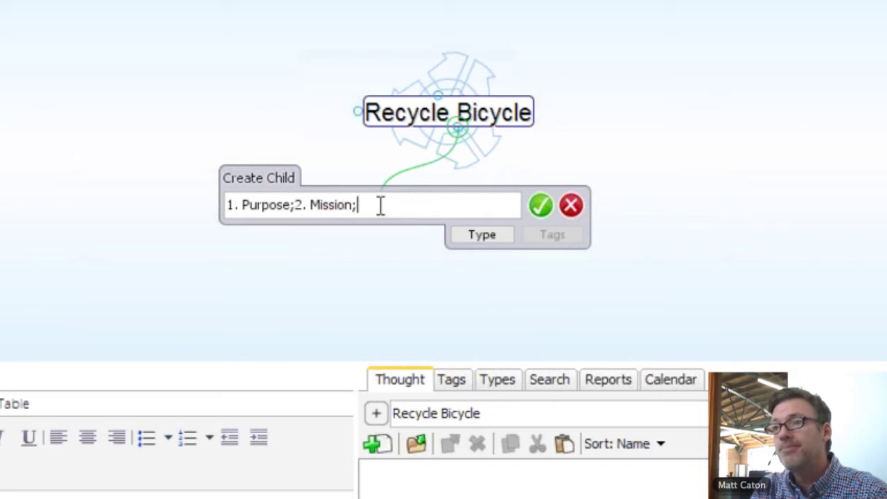
text(3)
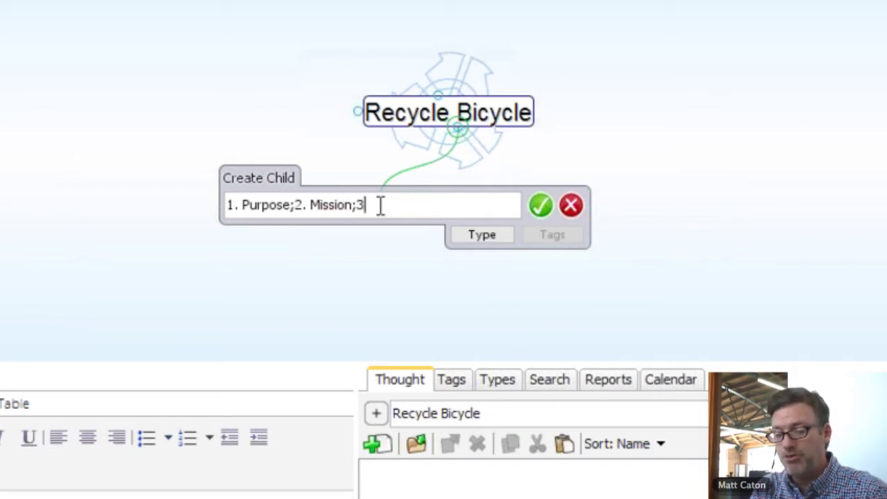
text(. B)
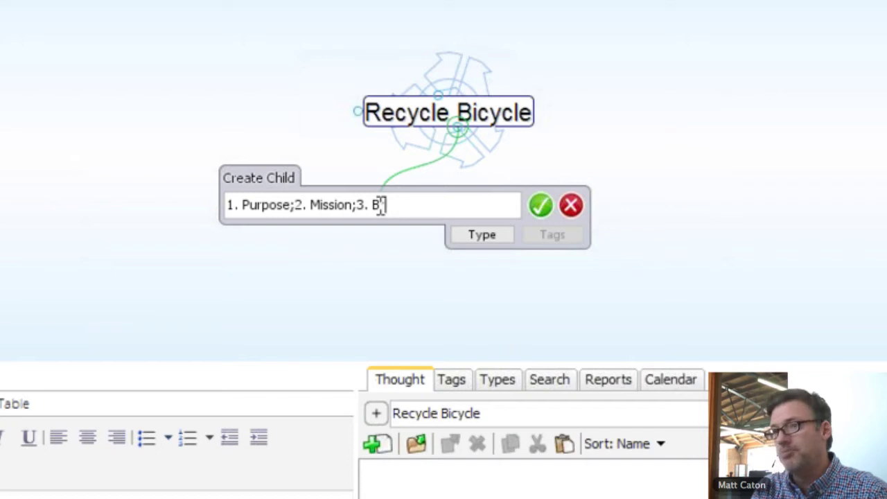
text(rains)
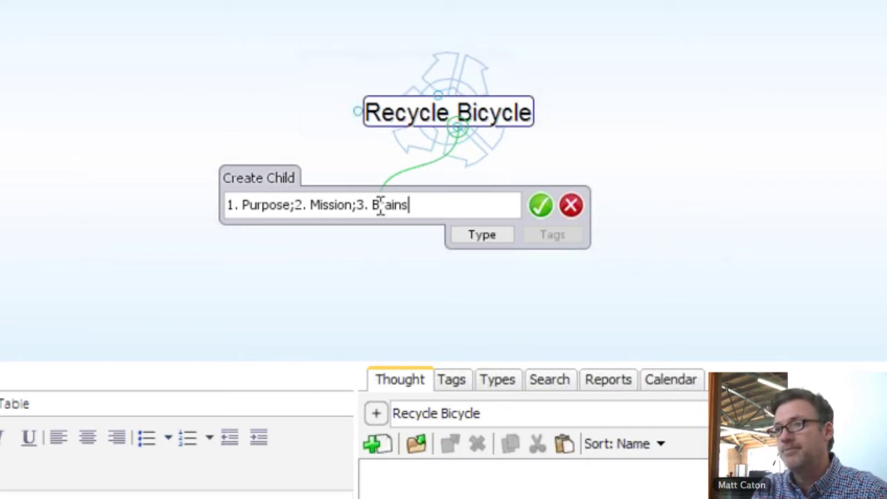
text(torming;)
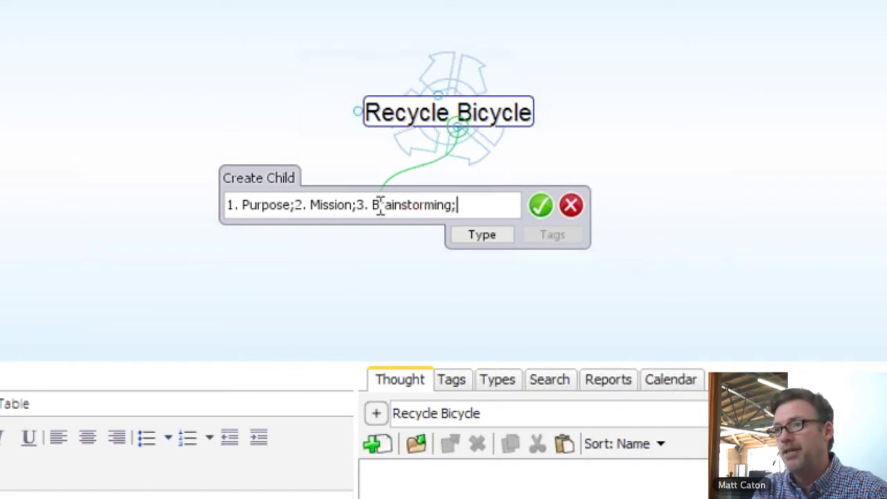
text(4.)
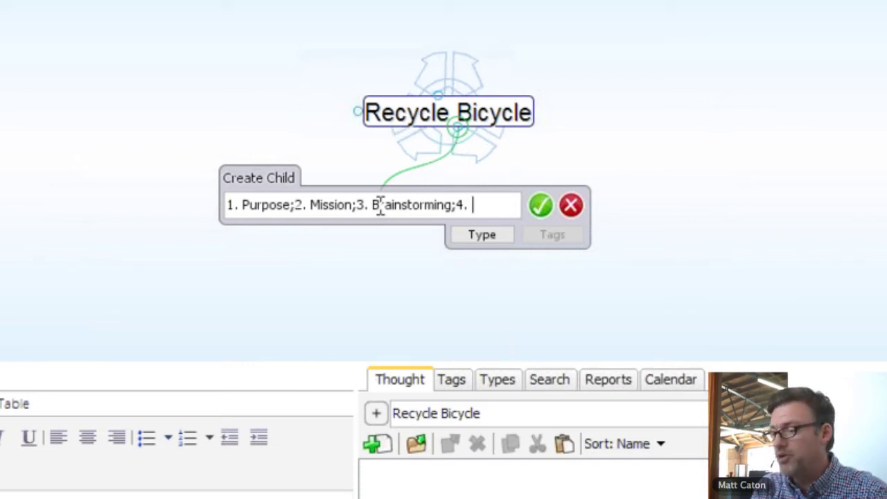
text( O)
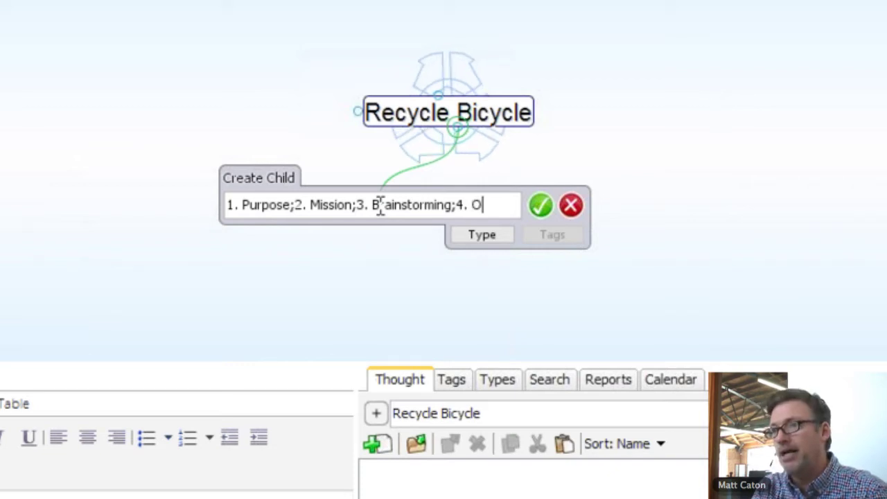
text(rganize;)
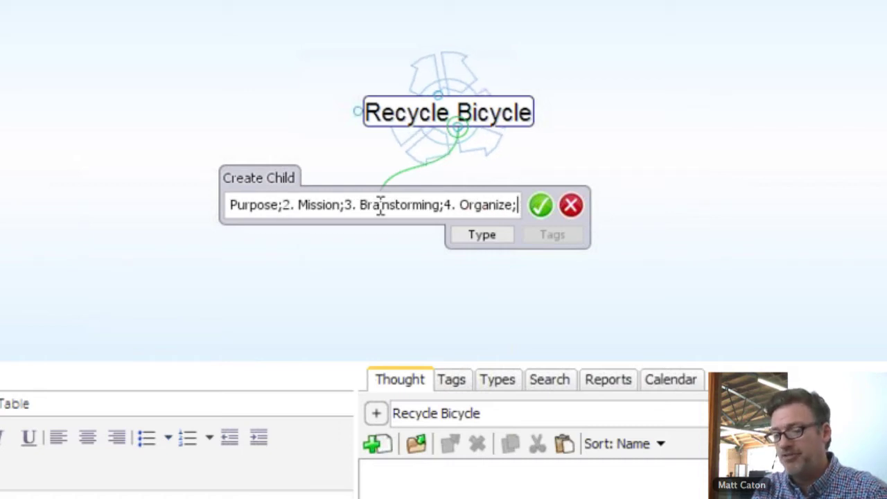
text(5. N)
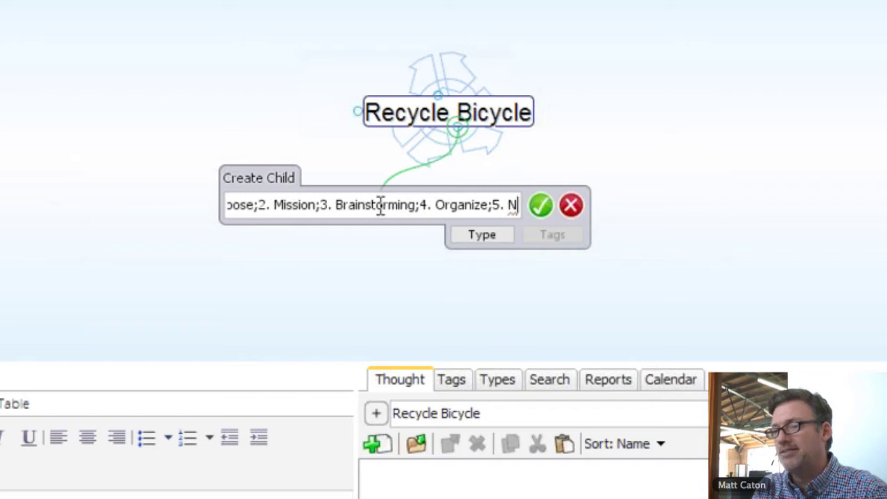
text(ext Stepts)
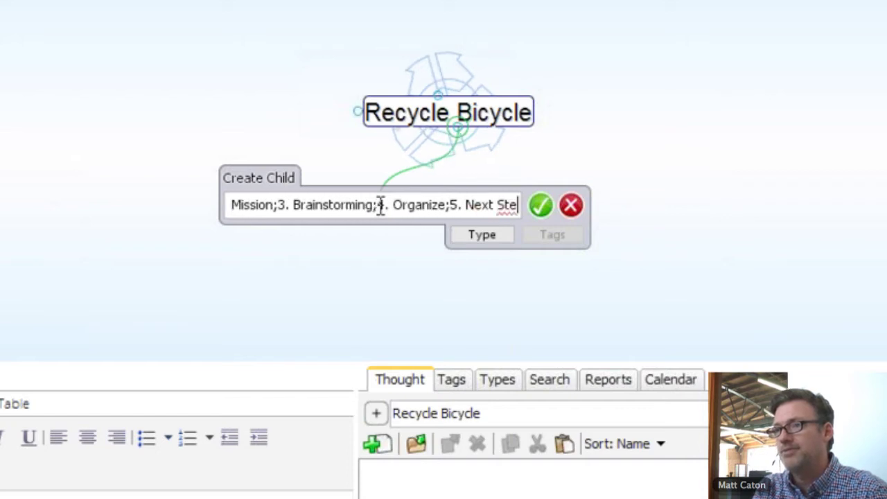
key(BackSpace)
key(BackSpace)
key(BackSpace)
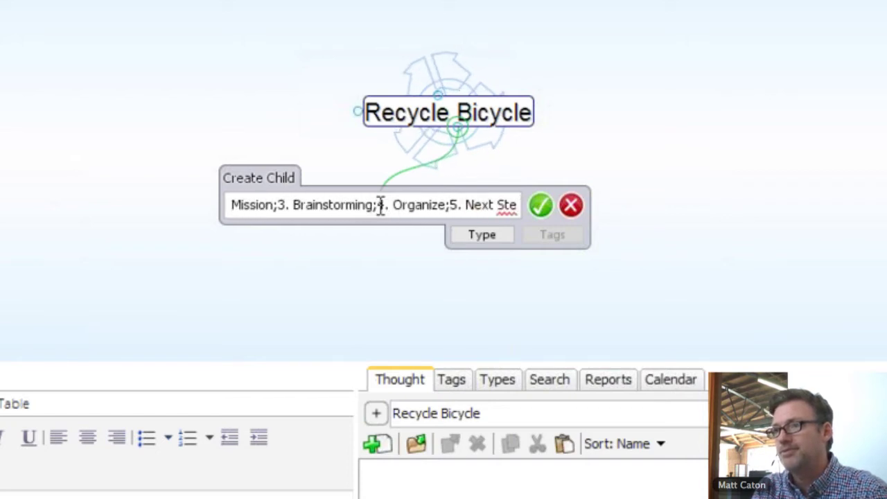
text(pos)
key(Return)
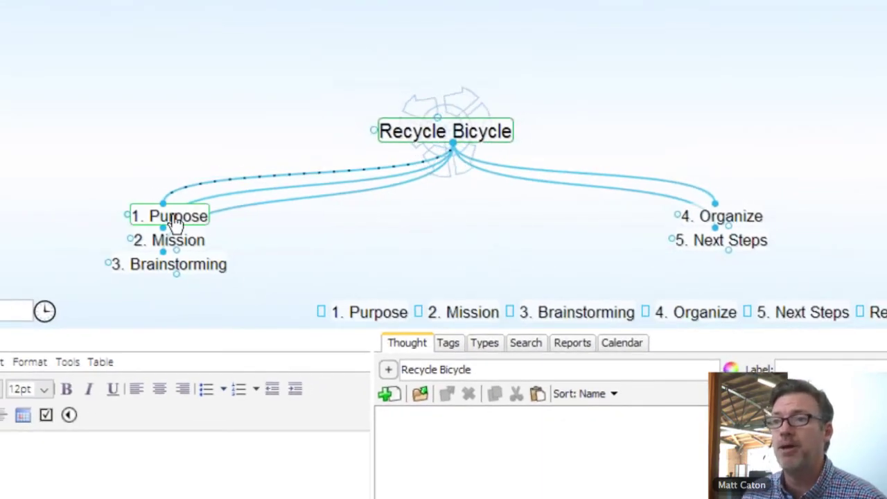
Step: Make 1. Purpose the active thought and write "Create inexpensive bikes from used parts." in its notes
click(175, 219)
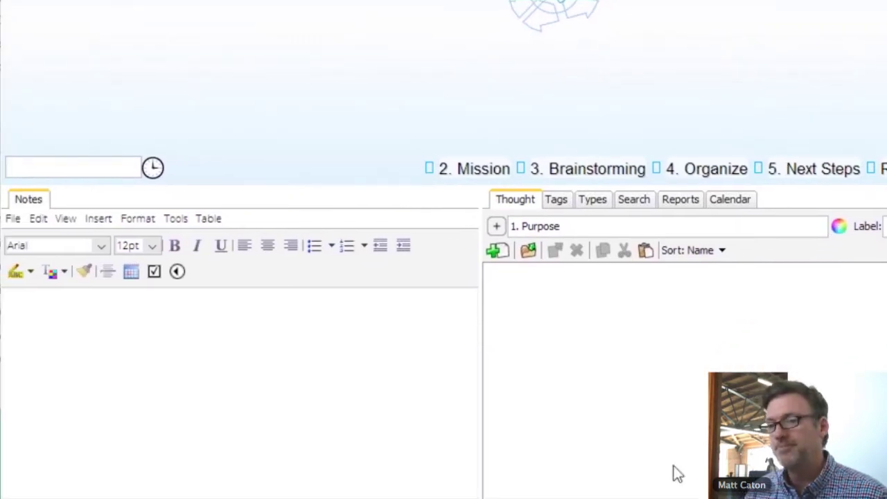
click(101, 344)
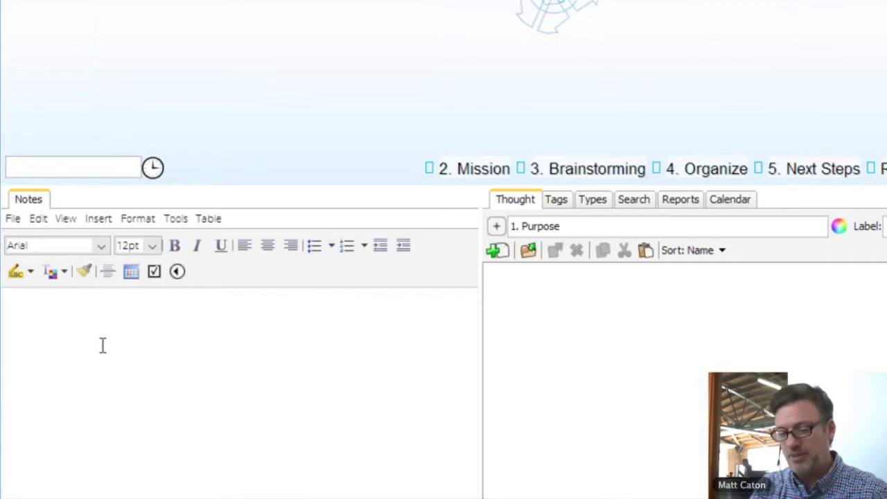
text(Create)
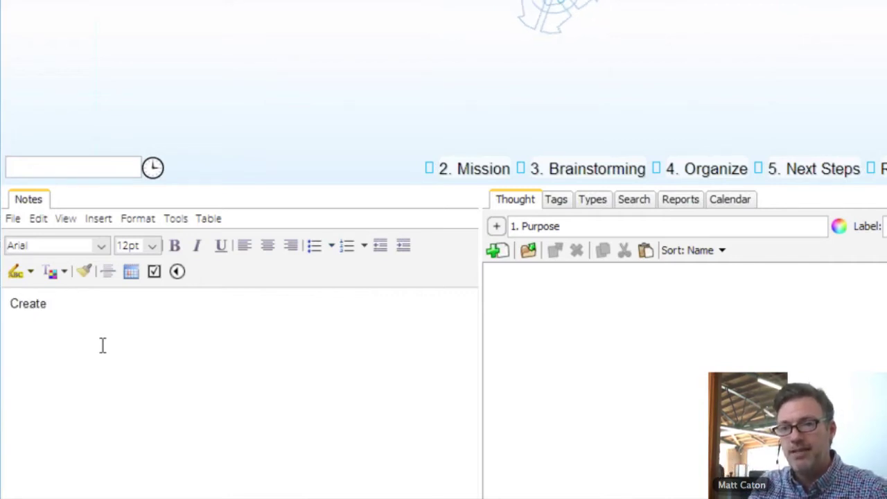
text( inex)
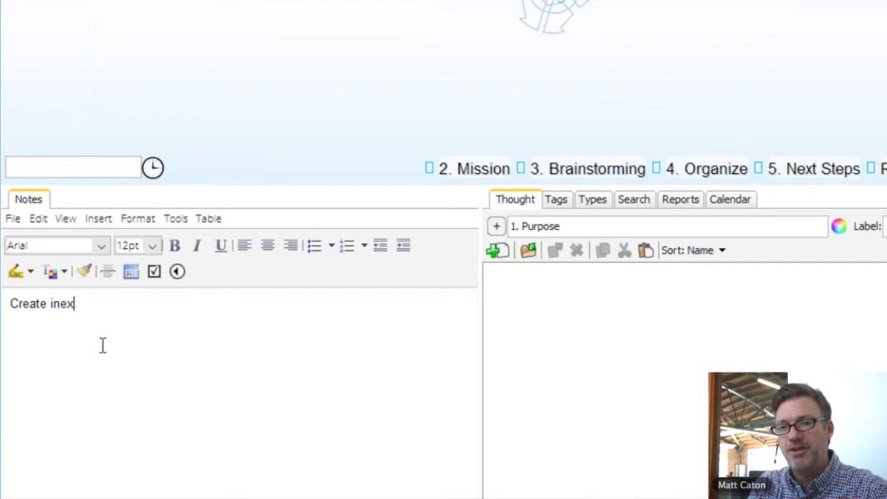
text(pensive bikes fo)
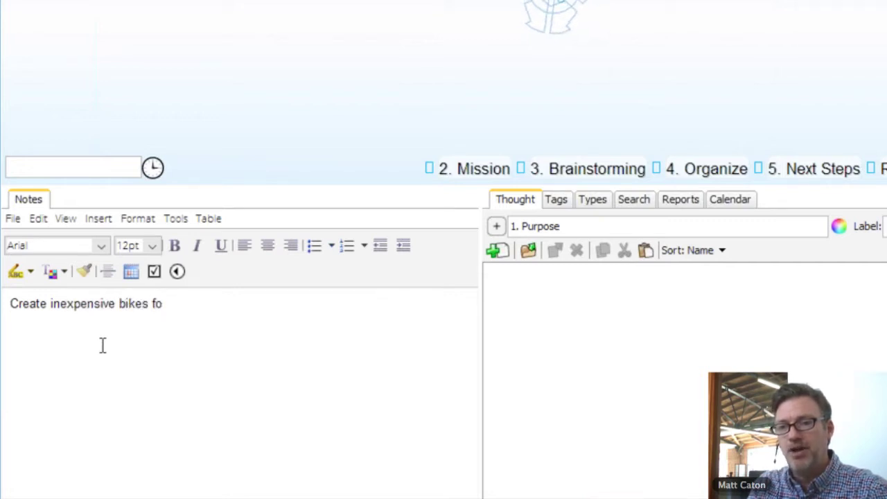
key(BackSpace)
text(rom used parts.)
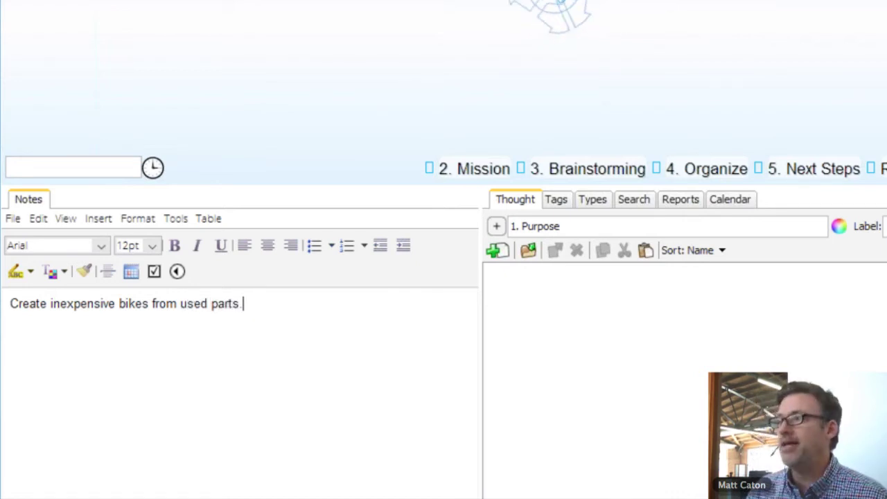
Step: Make 2. Mission the active thought and add the checkbox items "affordable" and "work" to its notes
key(alt+Right)
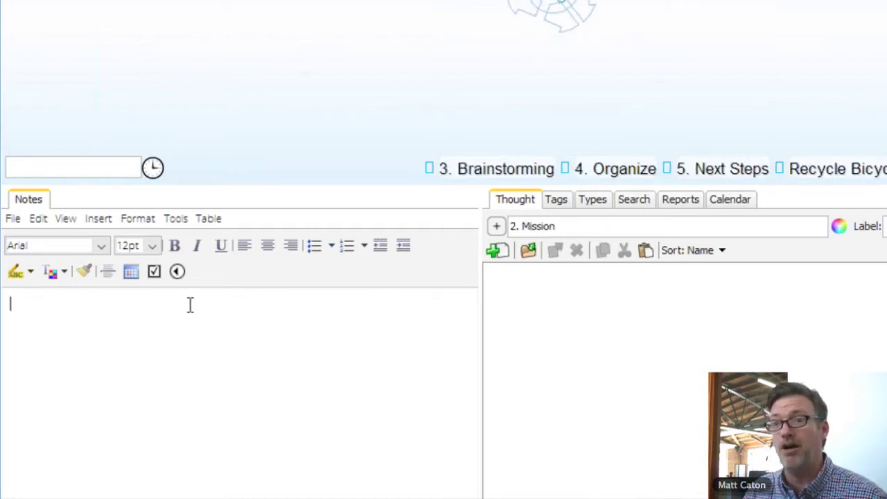
click(153, 272)
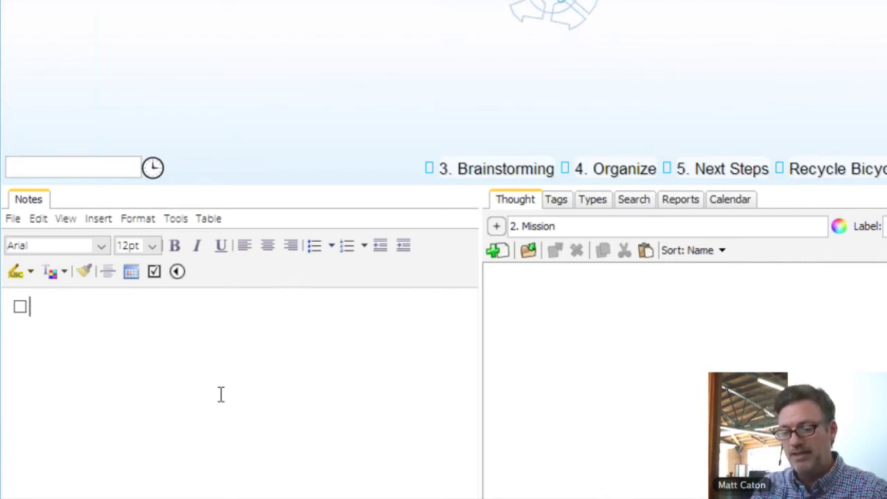
text(affordable)
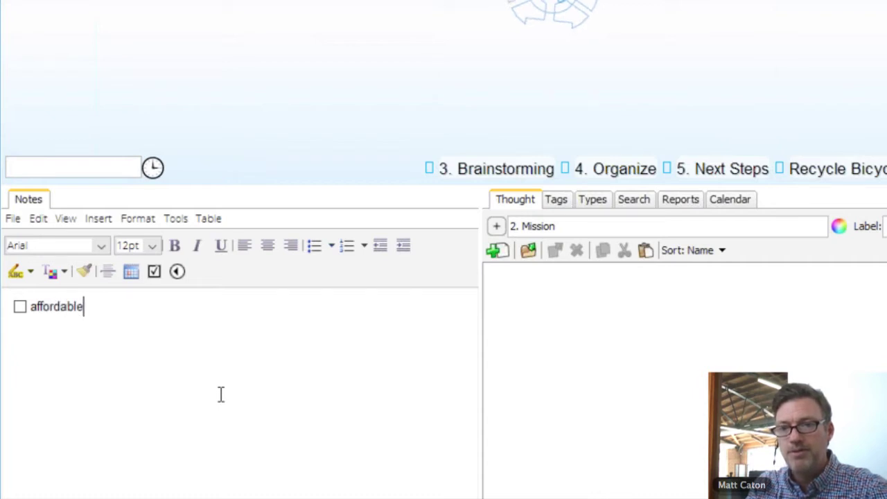
key(Return)
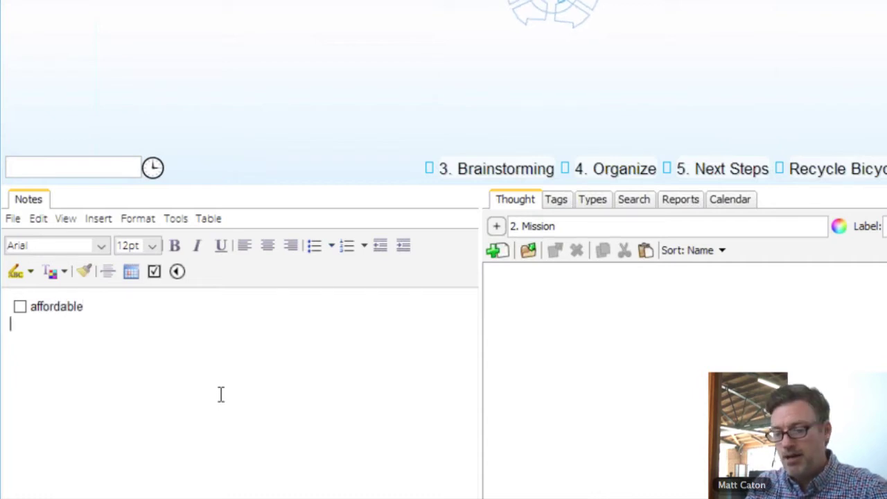
click(155, 277)
text(work)
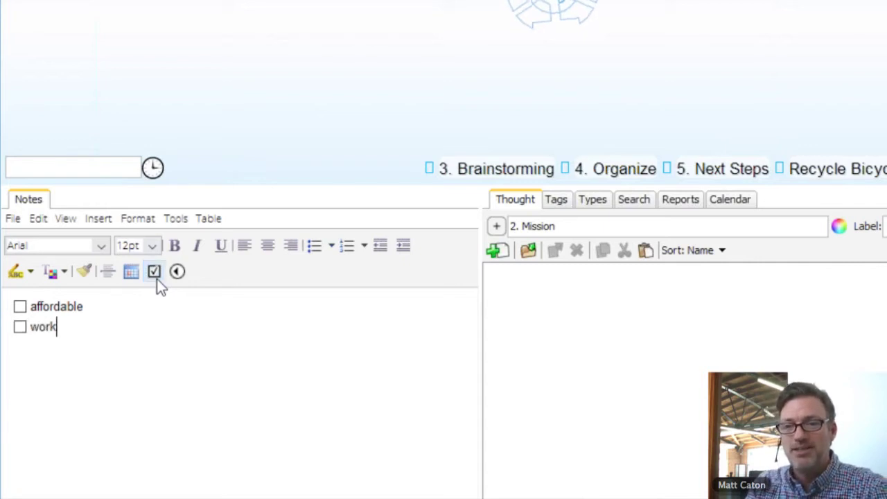
Step: Add a third checkbox item to the Mission notes and correct its spelling to "variety"
key(Return)
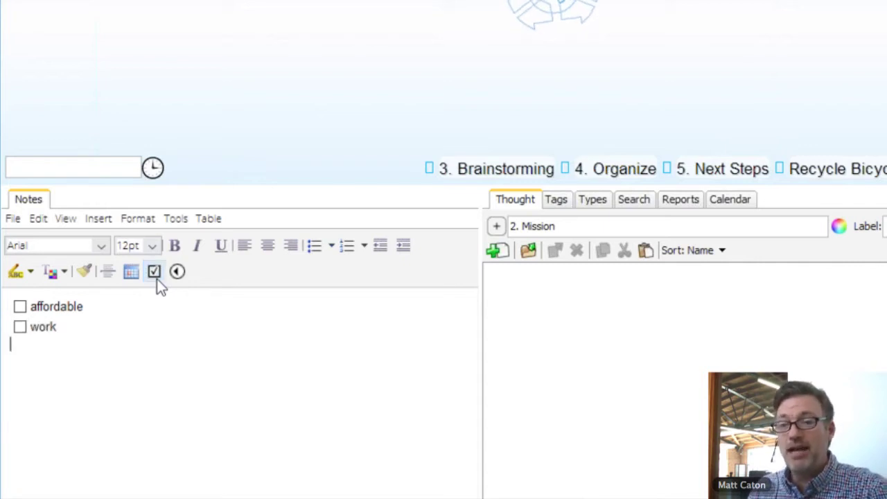
click(157, 279)
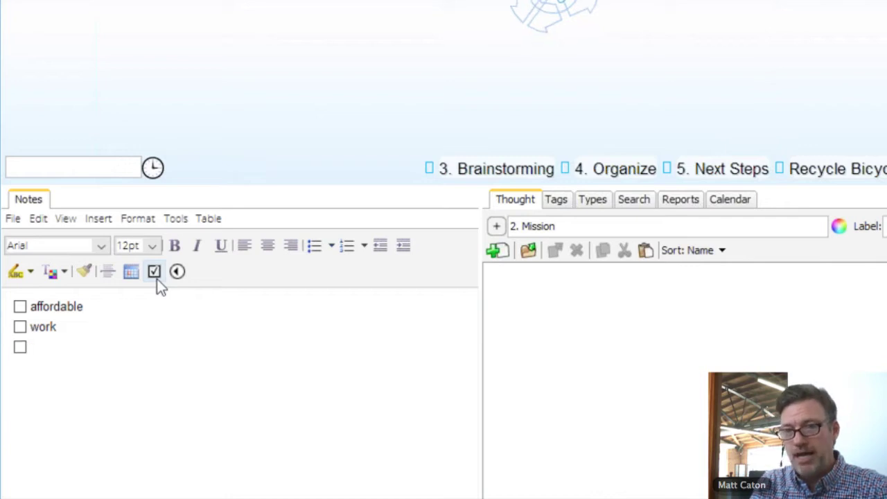
text(veri)
text(e)
key(BackSpace)
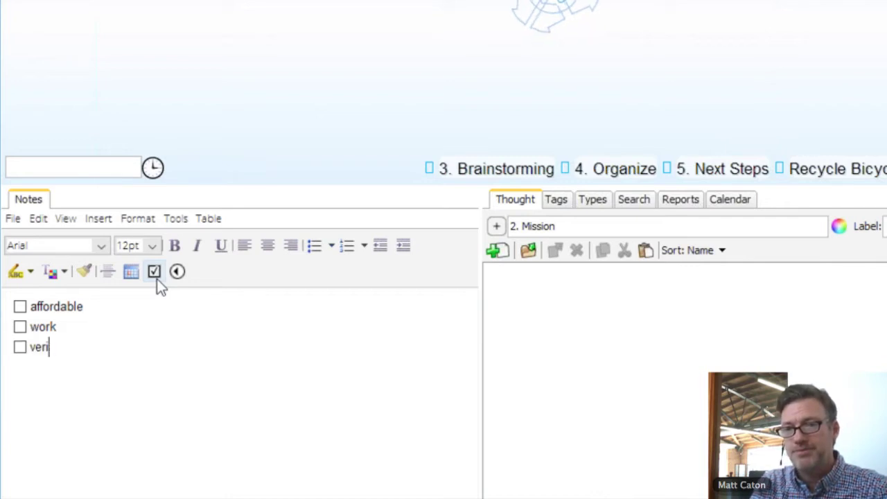
text(etiy)
key(BackSpace)
key(BackSpace)
text(y)
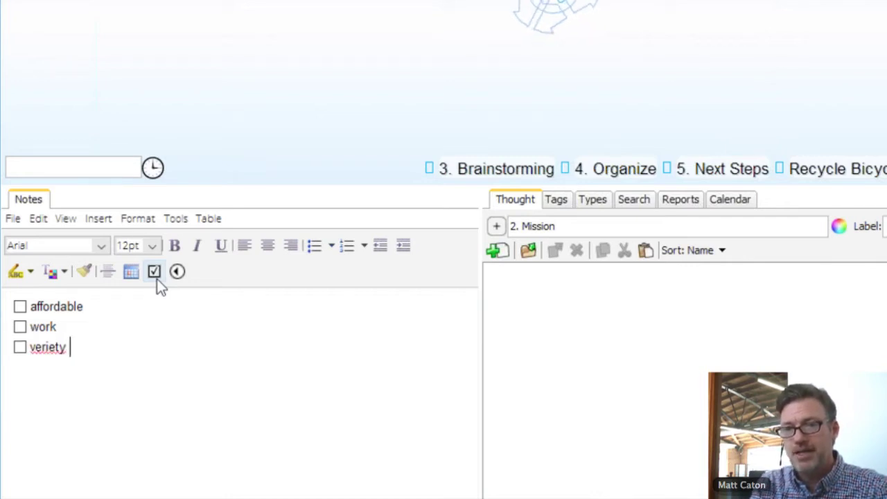
right_click(48, 350)
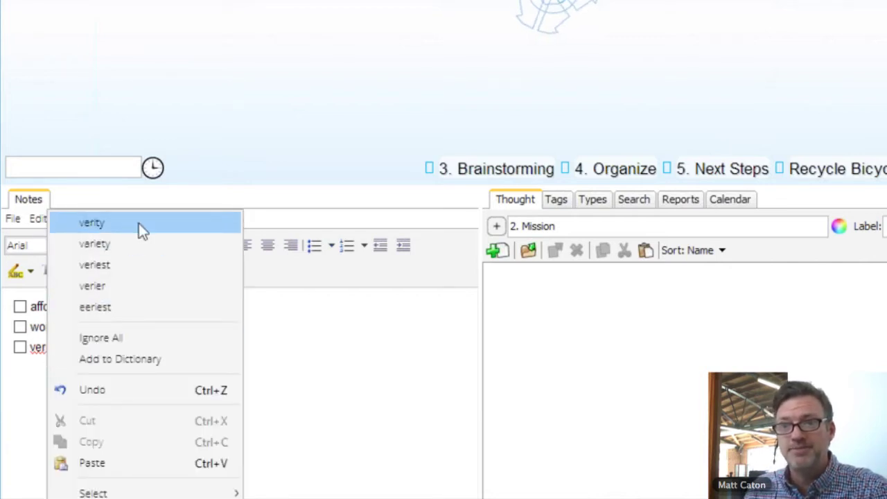
click(129, 249)
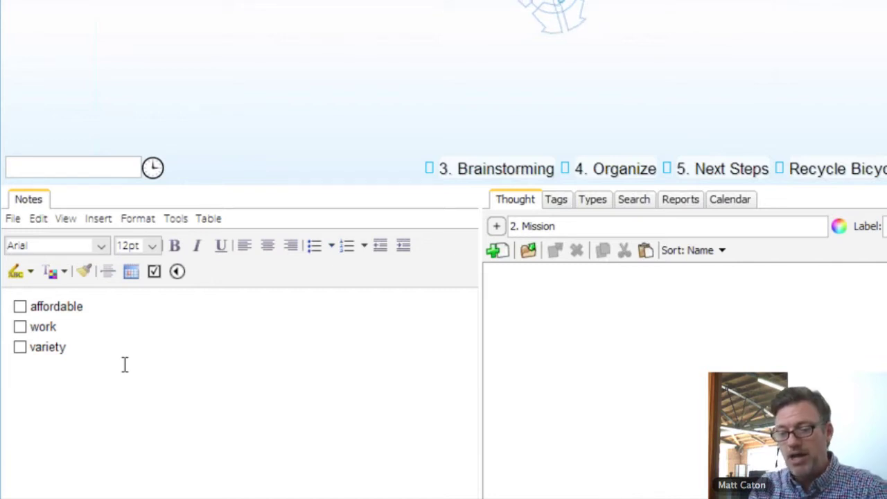
Step: Write "100 bikes in the first 6 months" below the Mission checklist and turn that line into a checkbox item
text(100)
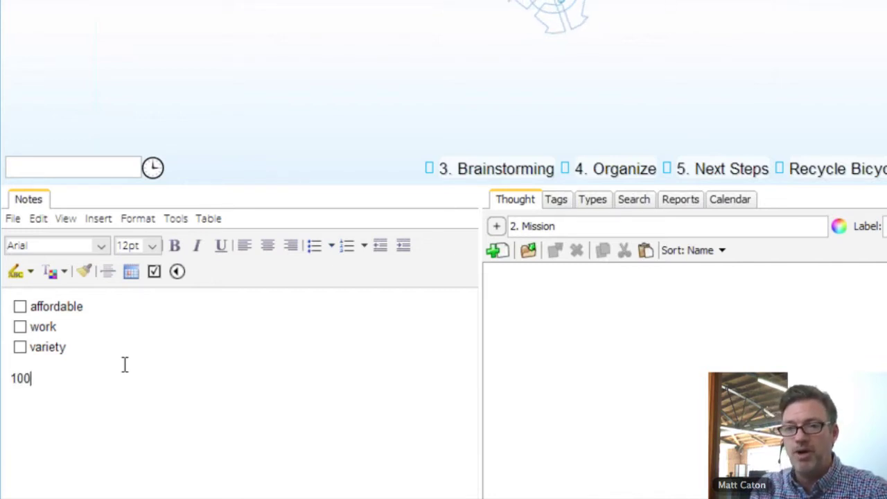
text( bikes in)
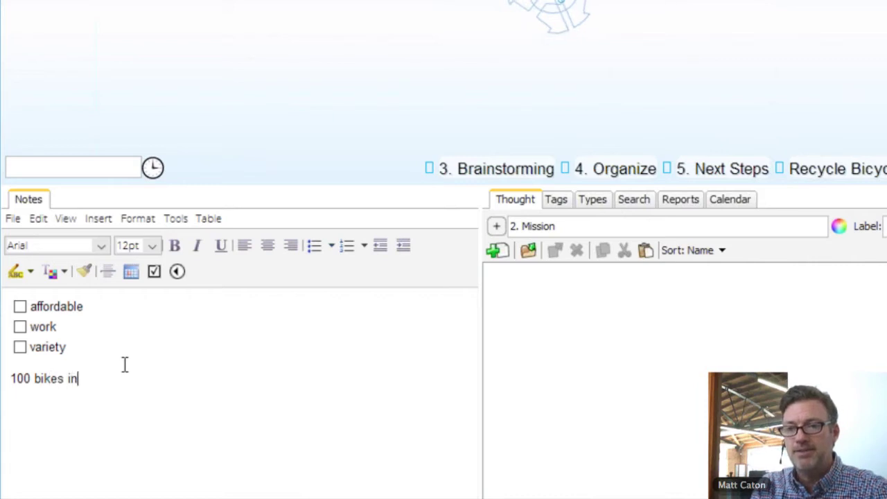
text( the first )
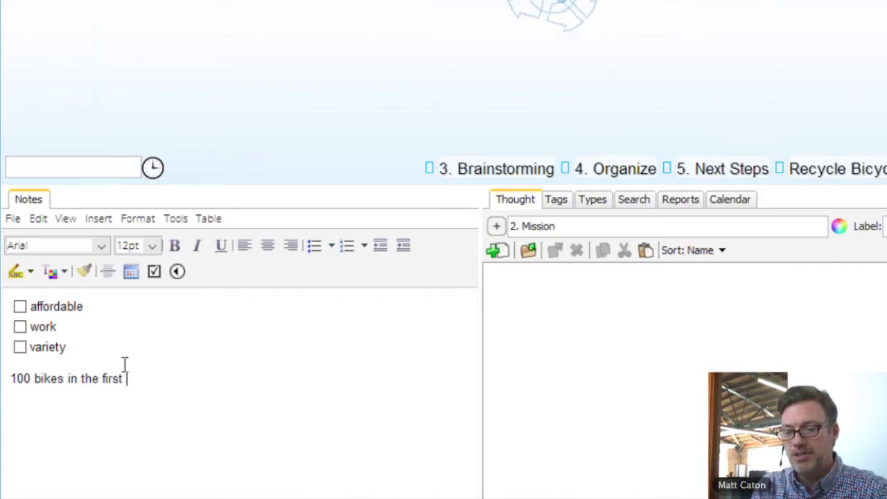
text(6 month)
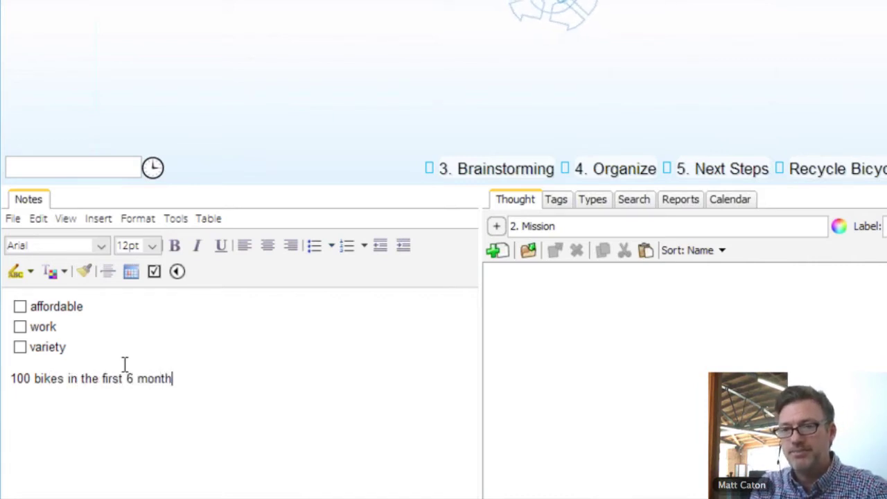
text(s)
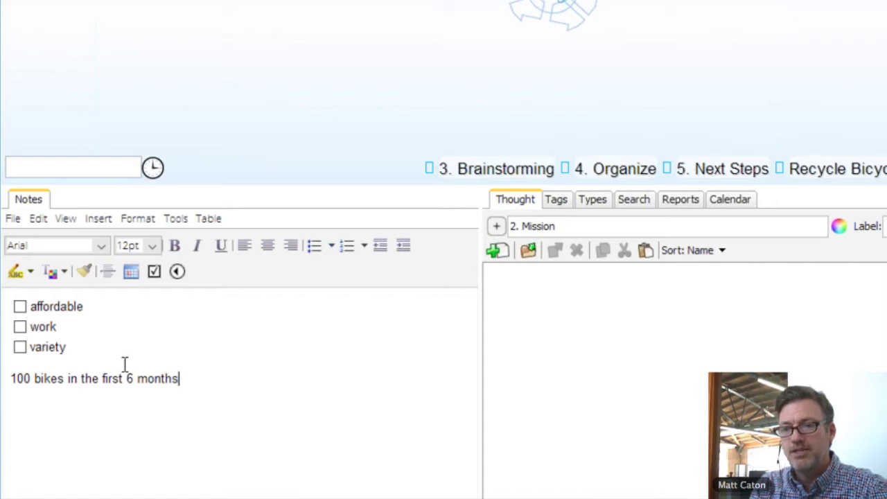
click(9, 379)
click(154, 271)
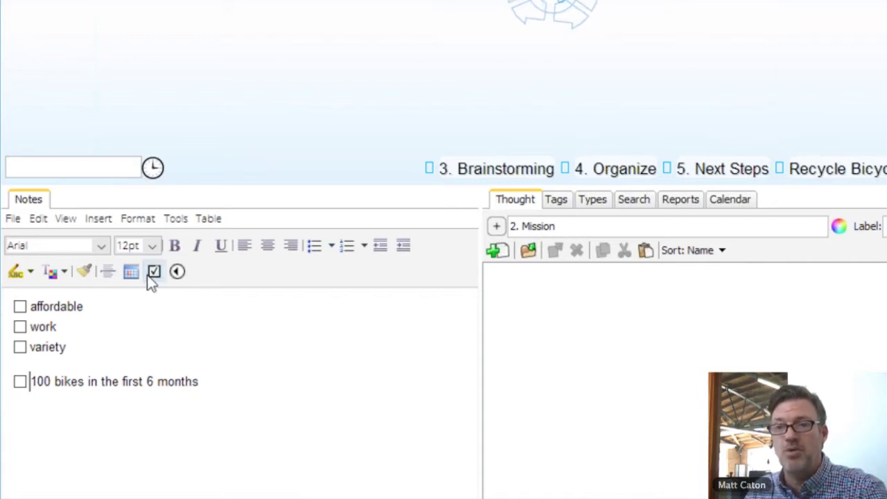
Step: Insert blank lines and a horizontal rule in the Mission notes between "variety" and "100 bikes in the first 6 months"
key(Return)
key(Return)
key(Return)
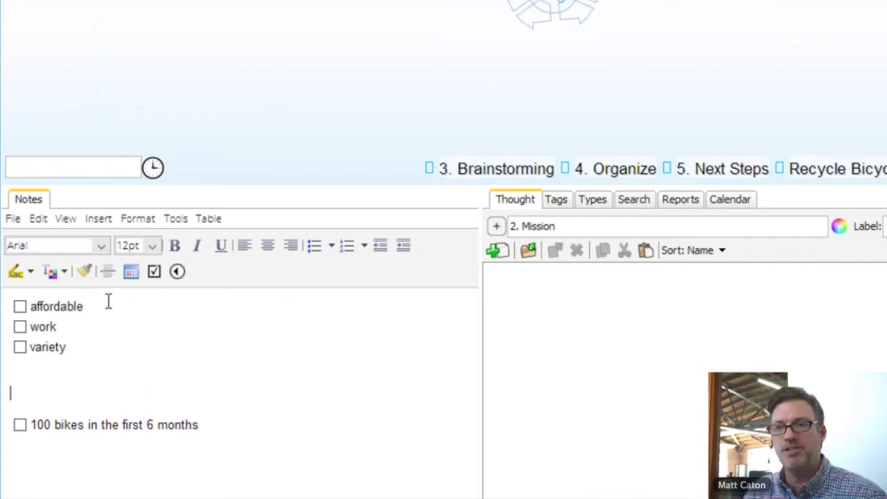
click(107, 271)
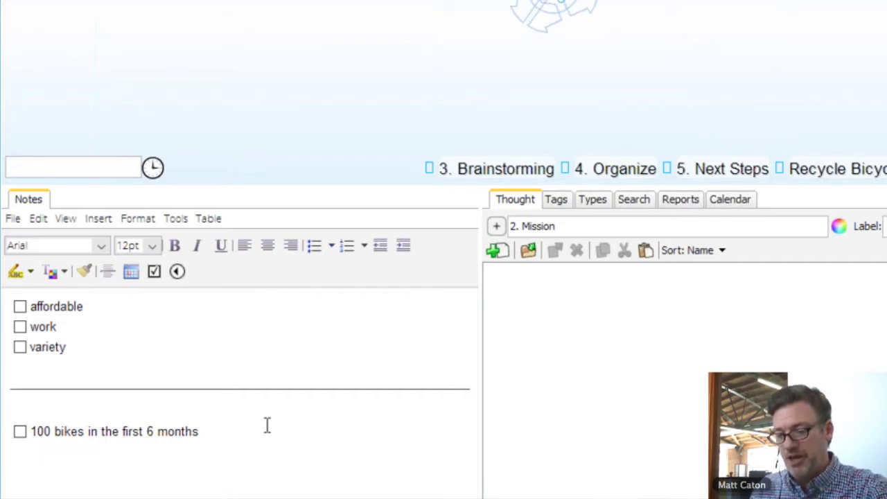
Step: Add the checkbox item "250 in first year" at the end of the Mission notes
click(155, 271)
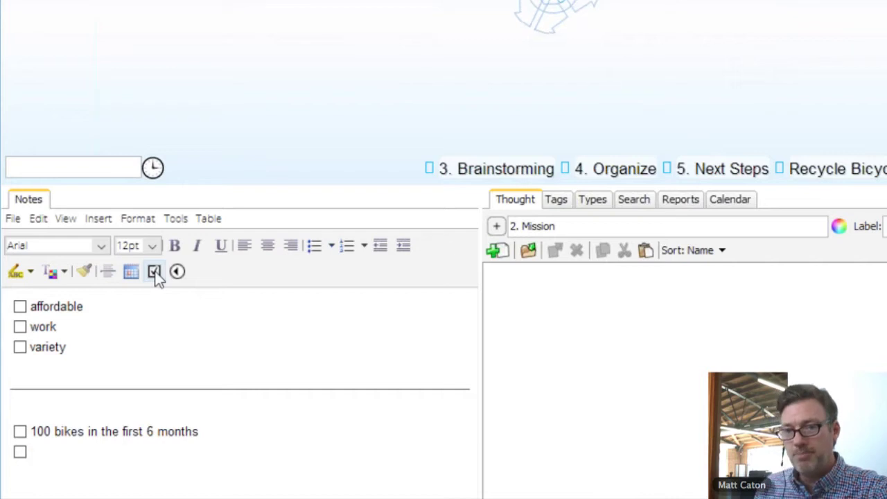
text(25)
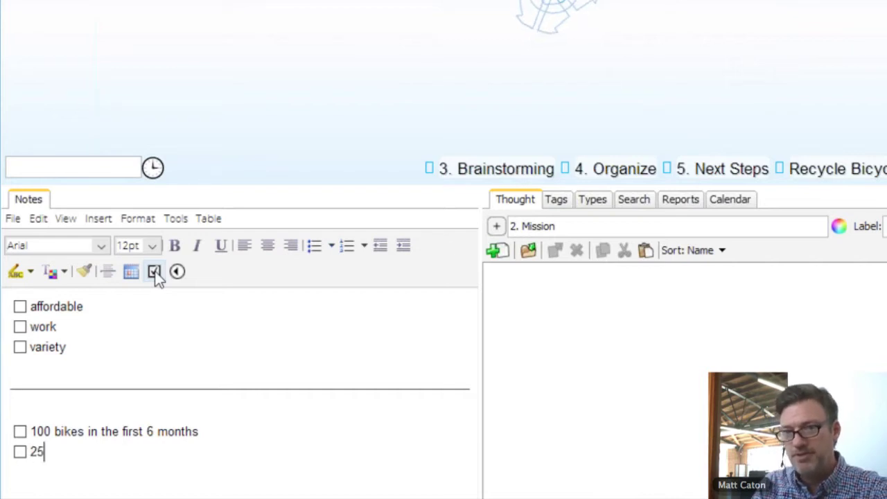
text(0 in first year)
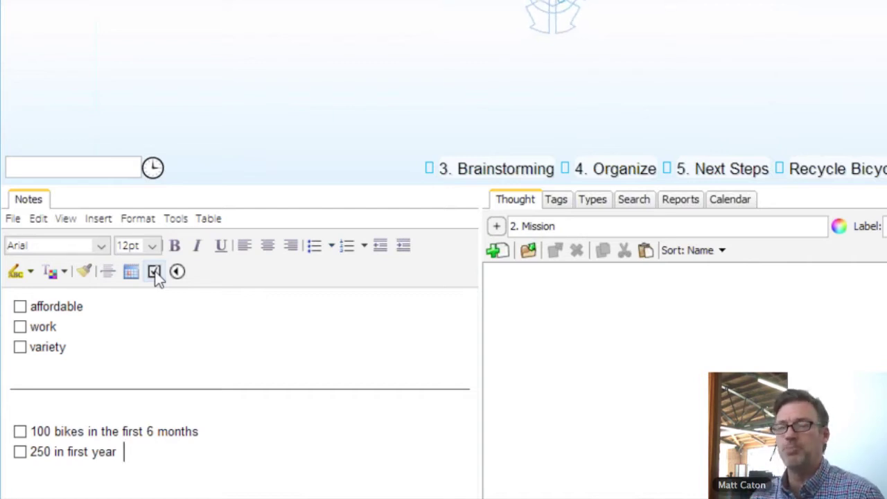
Step: Make 3. Brainstorming the active thought and create a child thought named Trek under it
click(859, 59)
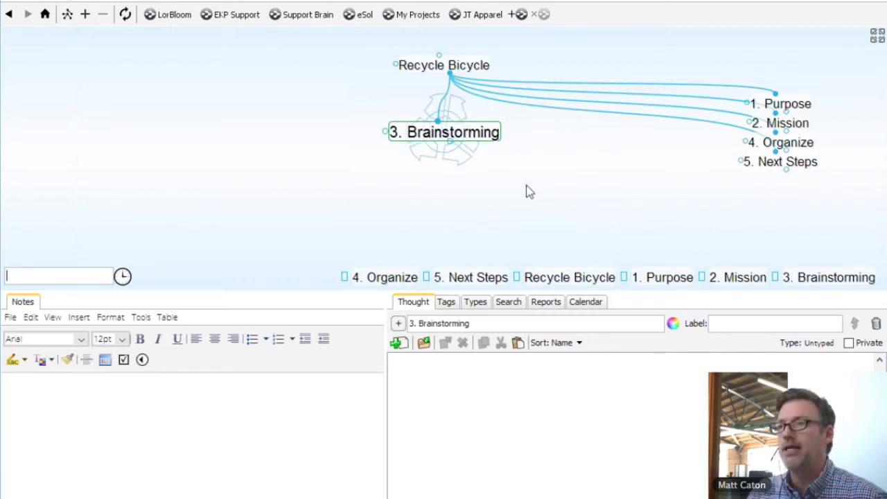
drag(368, 205, 365, 198)
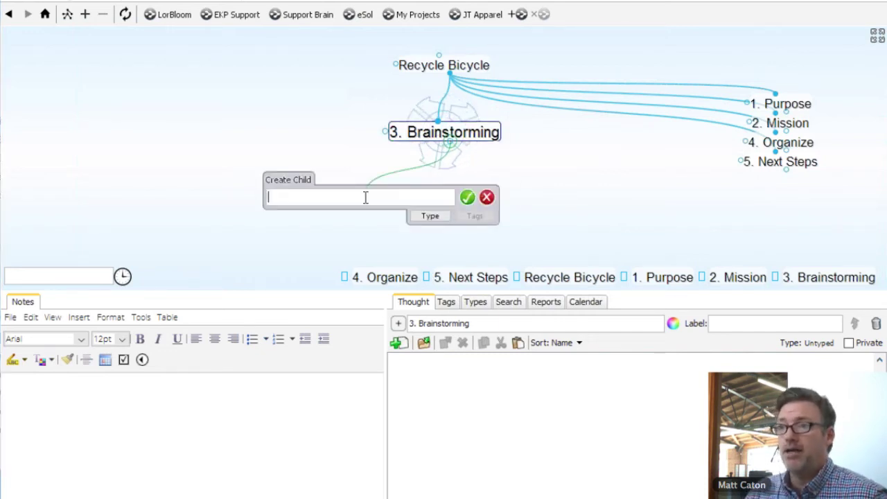
text(Trek)
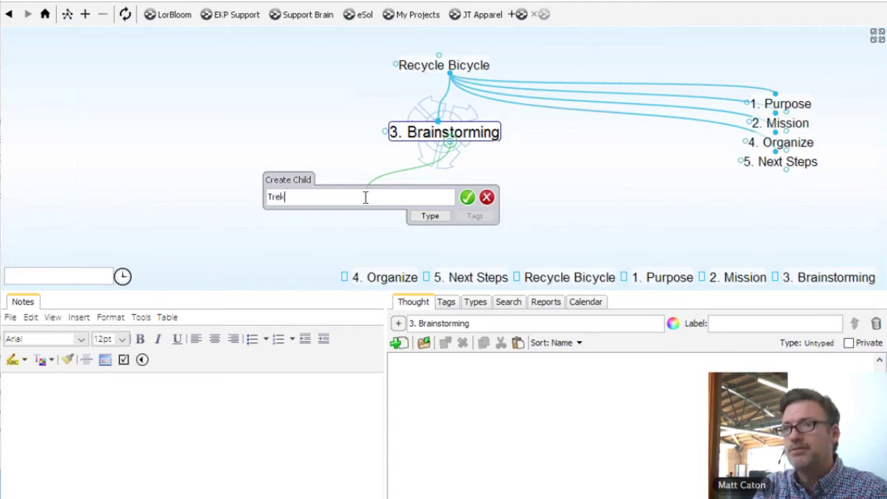
key(Return)
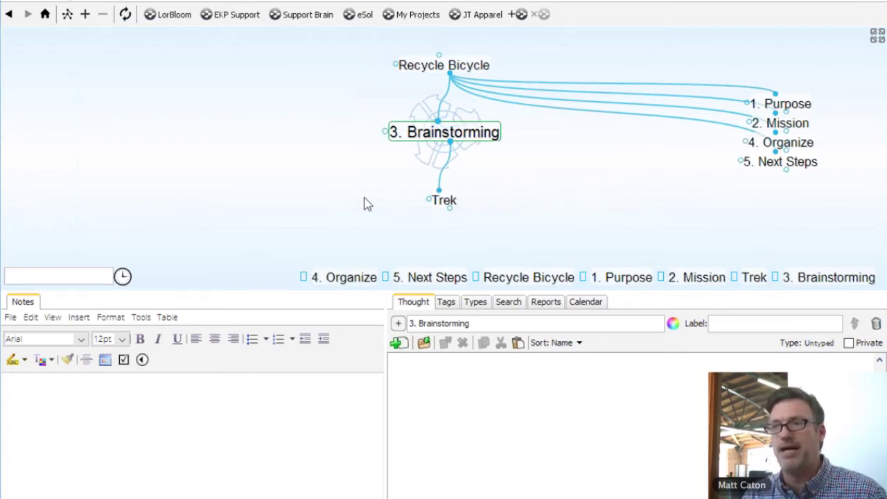
Step: Make Trek the active thought and run a Google web search on its name
click(452, 207)
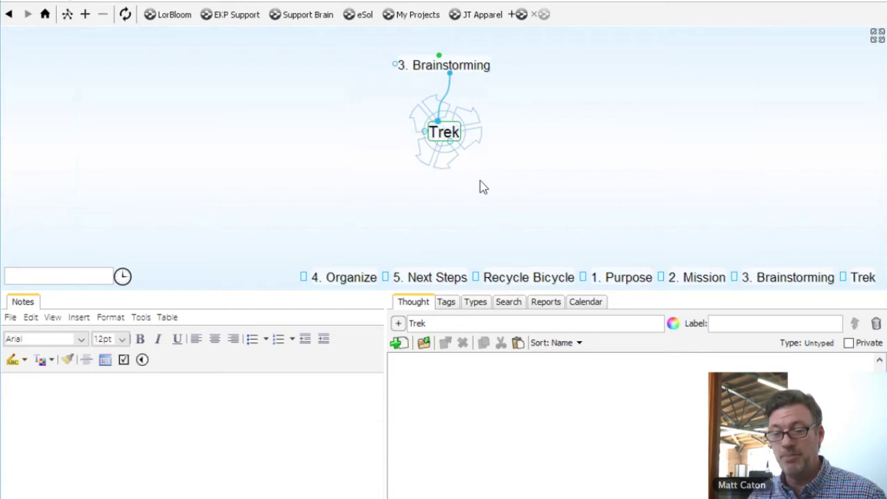
key(ctrl+shift+w)
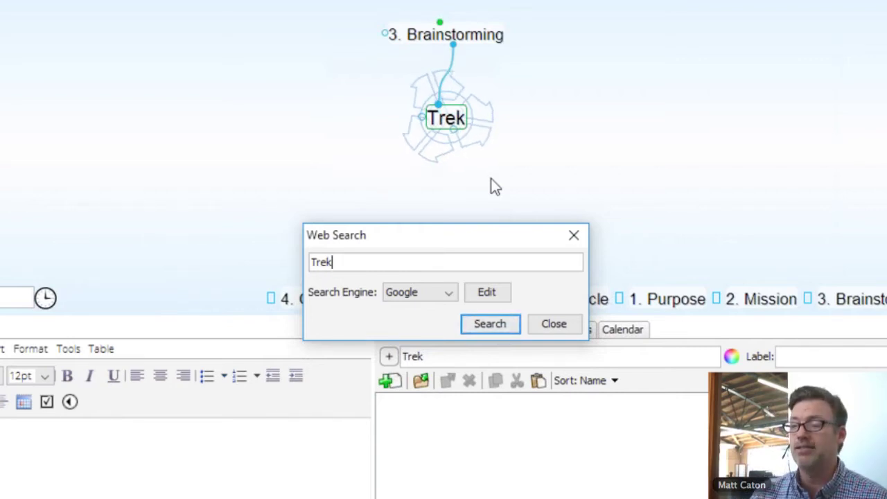
click(441, 294)
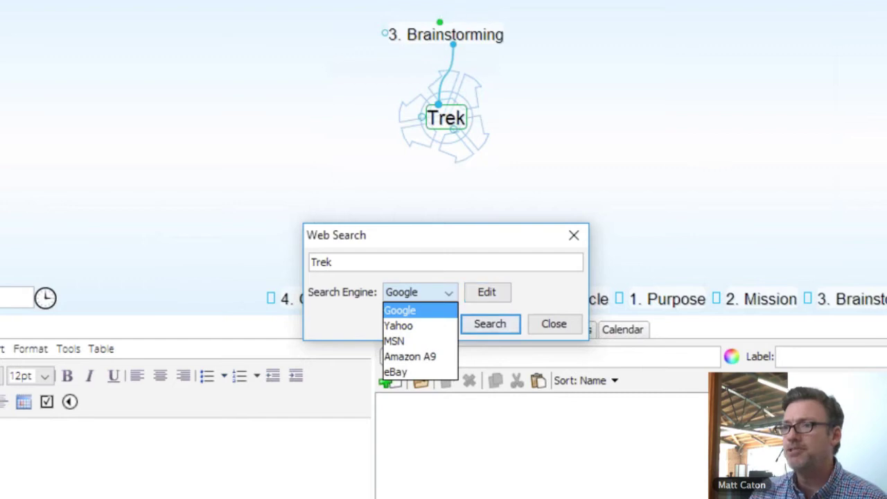
click(500, 330)
click(500, 329)
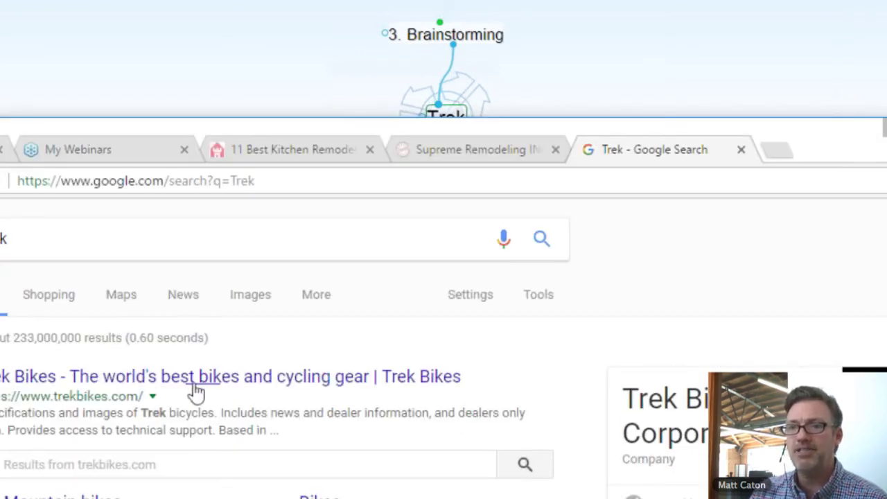
Step: Preview the Trek Bikes site, return to the search results and attach the Trek Bikes result link to the Trek thought
click(238, 388)
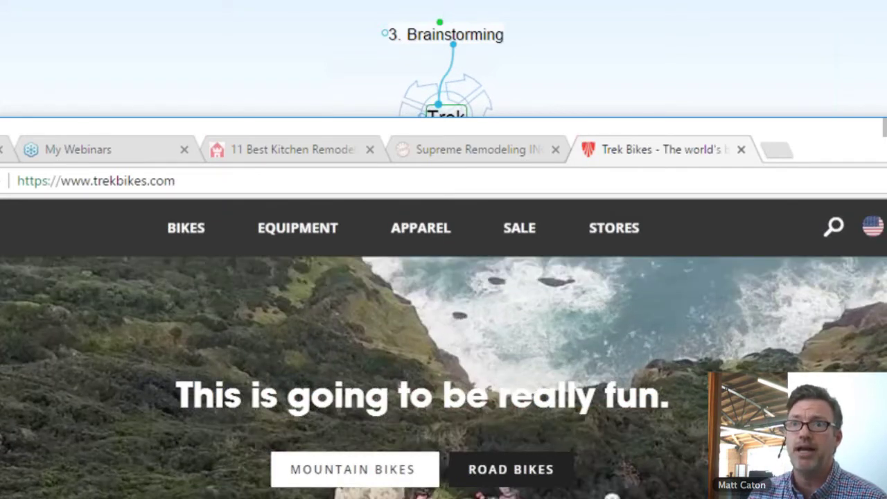
key(alt+Left)
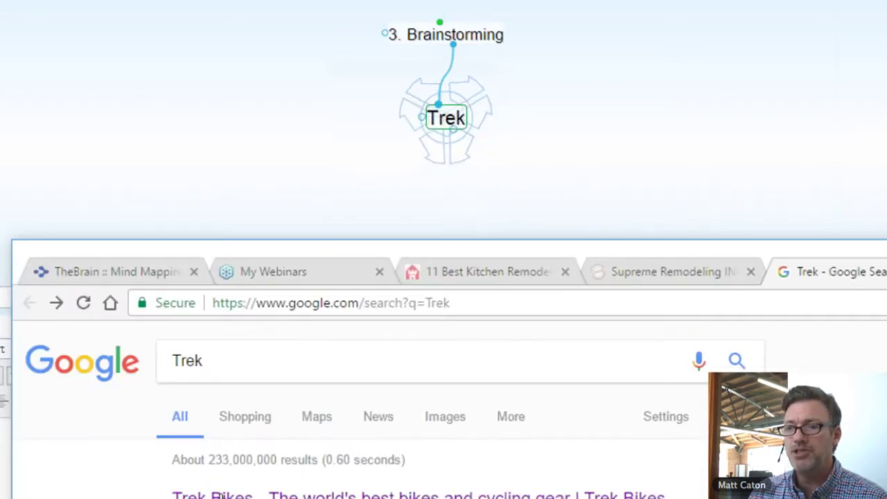
drag(277, 496, 447, 128)
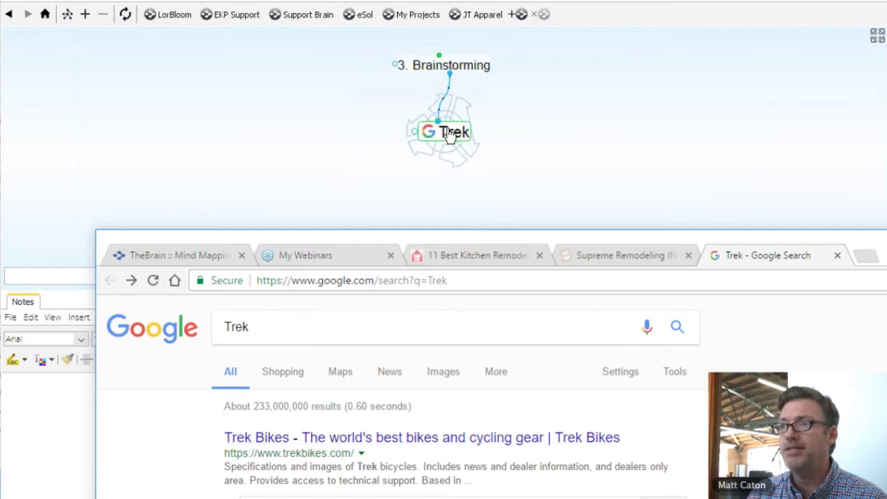
Step: Launch the web link attached to the Trek thought and open the site's Mountain bikes category page
click(428, 131)
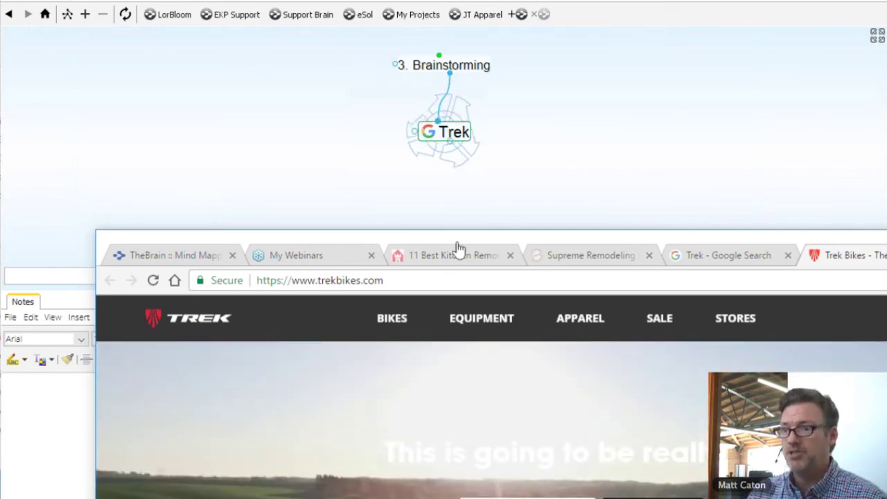
click(386, 327)
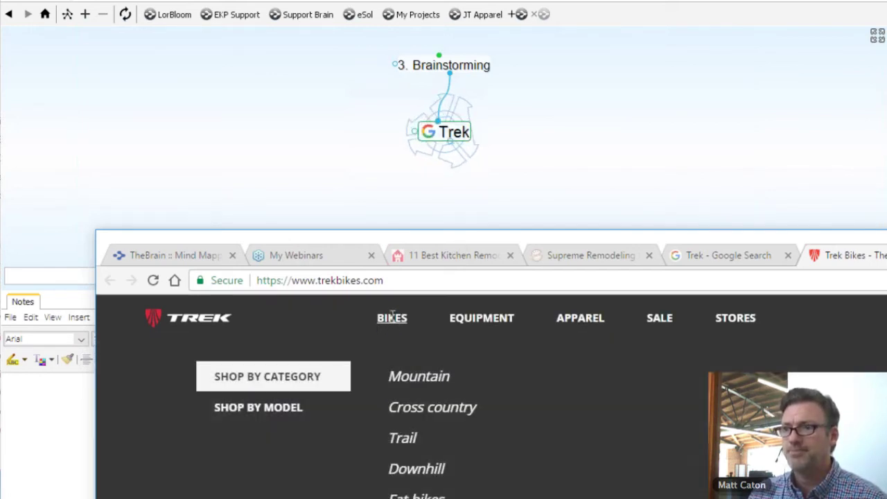
drag(409, 238, 334, 220)
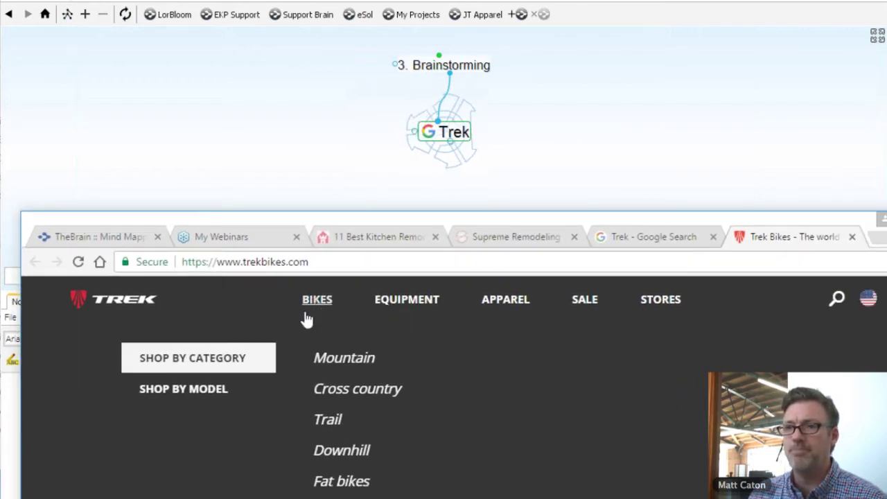
click(332, 366)
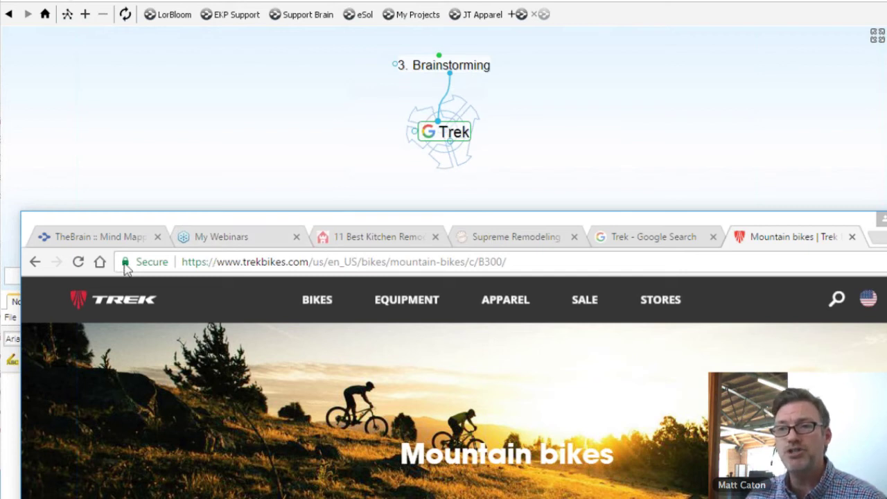
Step: Add the Mountain bikes web page as a child thought of Trek and return to TheBrain
drag(283, 229, 304, 294)
drag(145, 327, 438, 196)
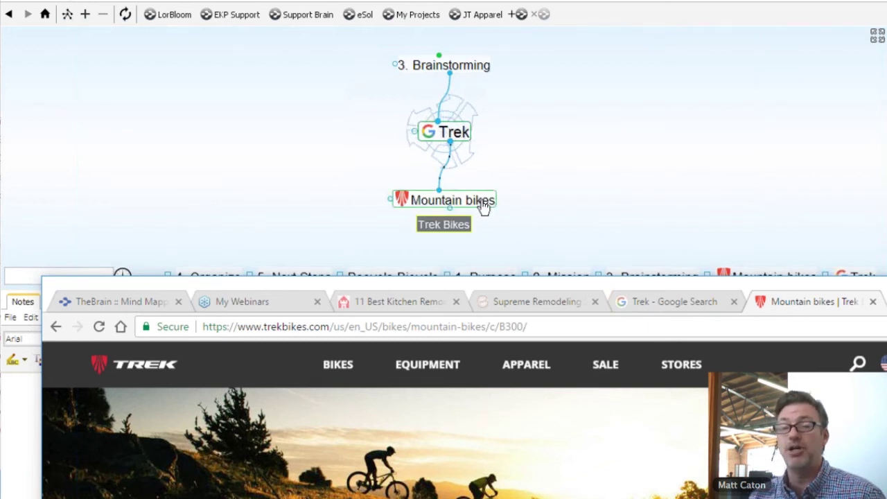
click(545, 210)
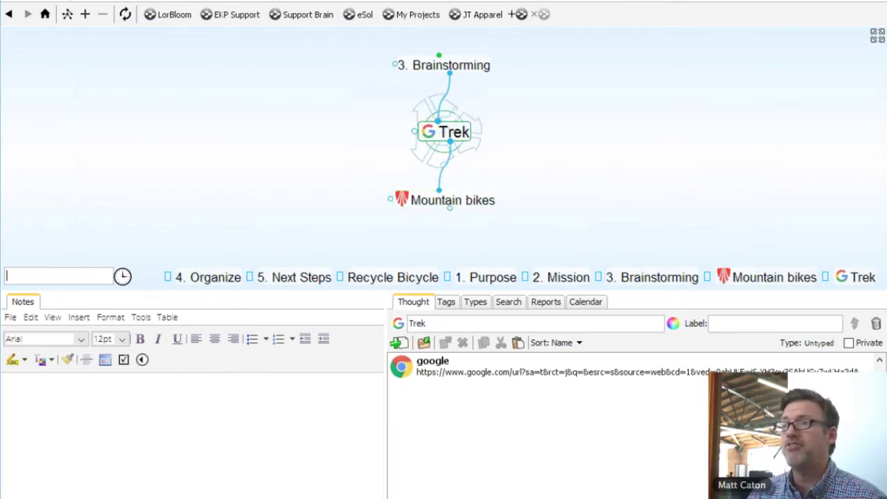
Step: Create a second child thought named Scrap Metal under 3. Brainstorming
drag(452, 77, 551, 187)
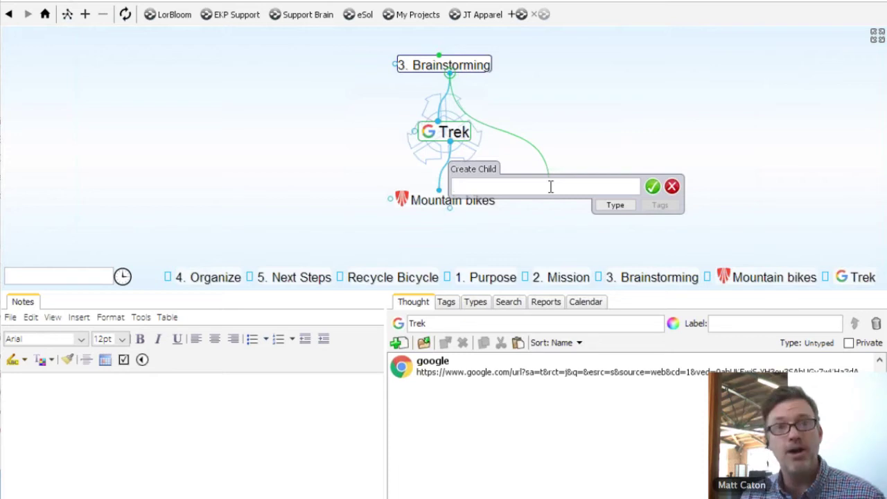
text(S)
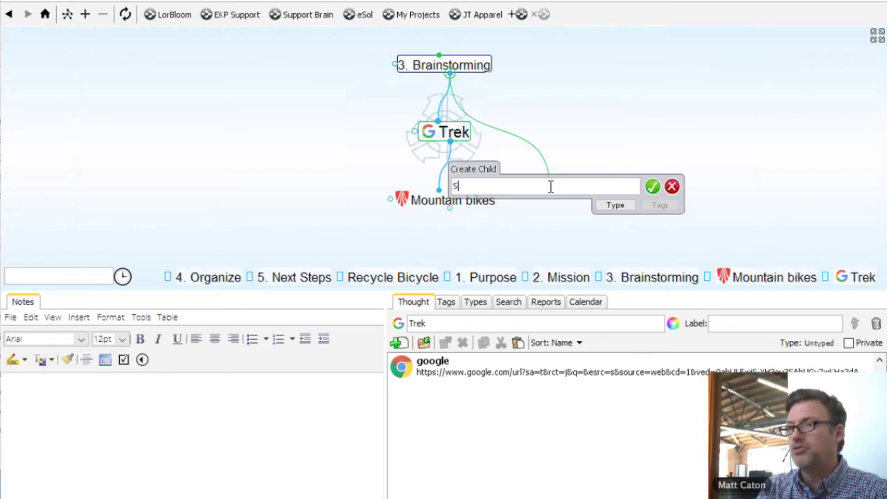
text(crap m)
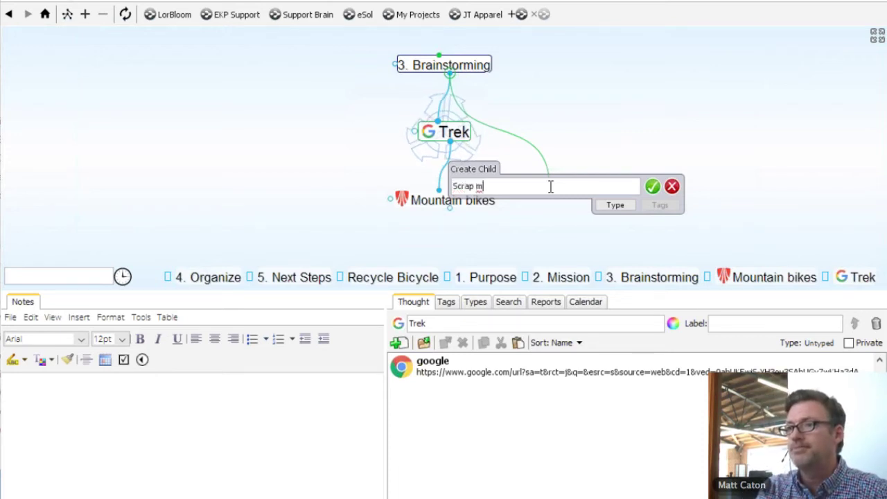
key(BackSpace)
text(Metal)
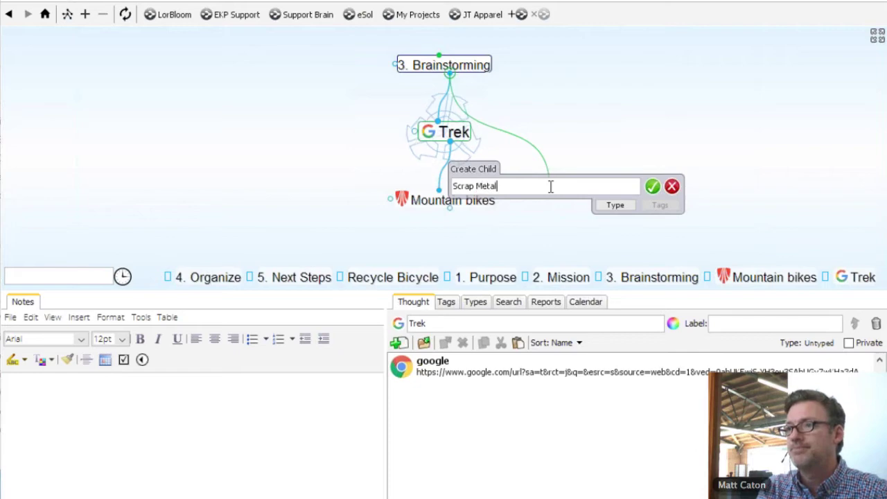
key(Return)
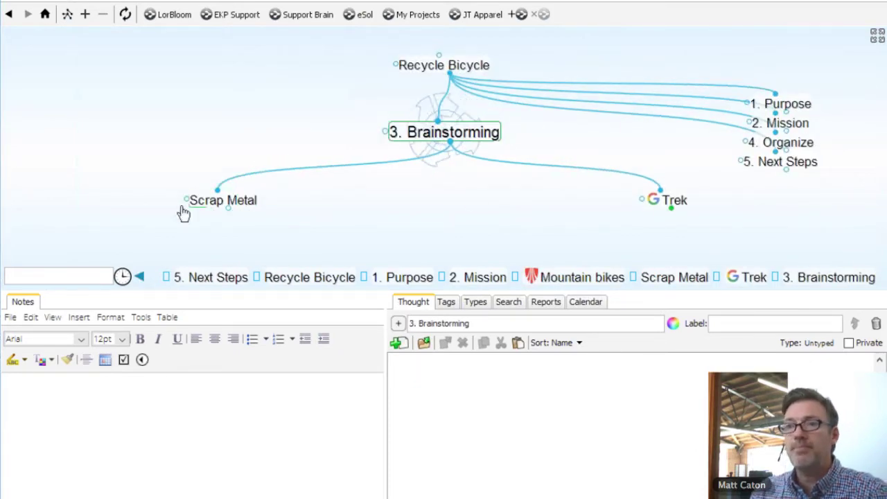
Step: Run a Google web search for "Scrap Metal in NY" from the Scrap Metal thought and open TNT Scrap Metal's website
click(251, 201)
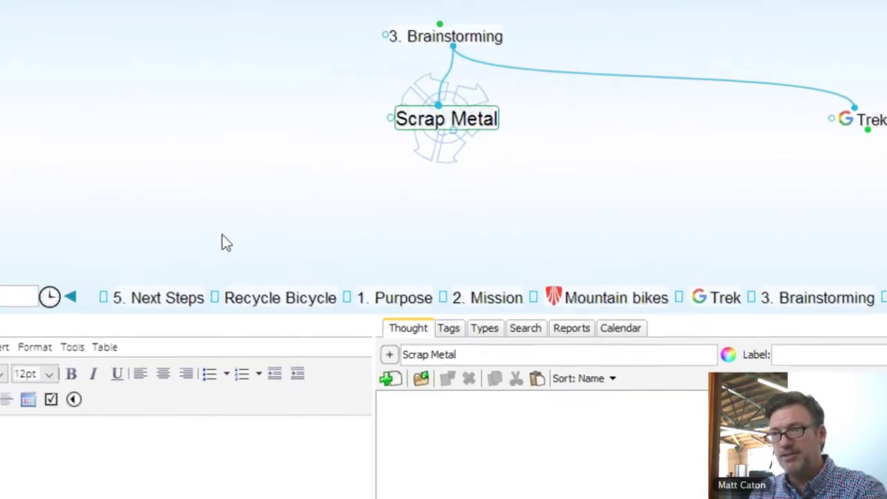
key(ctrl+shift+w)
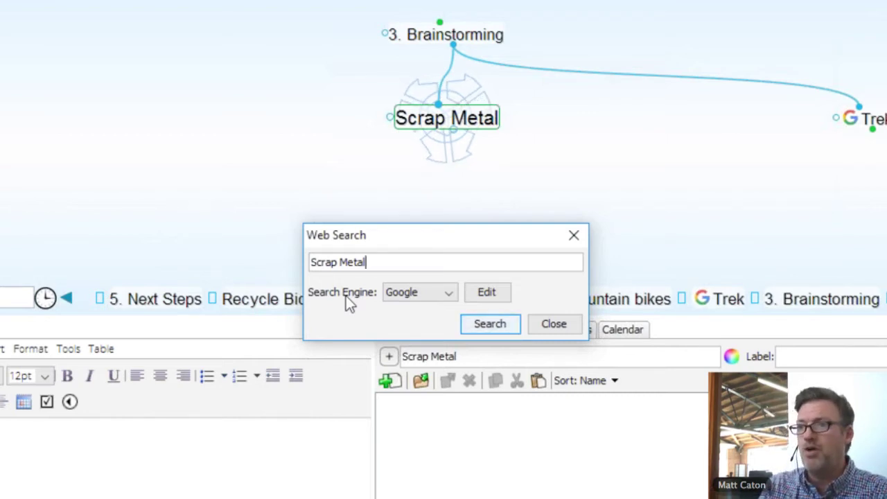
text(in NY)
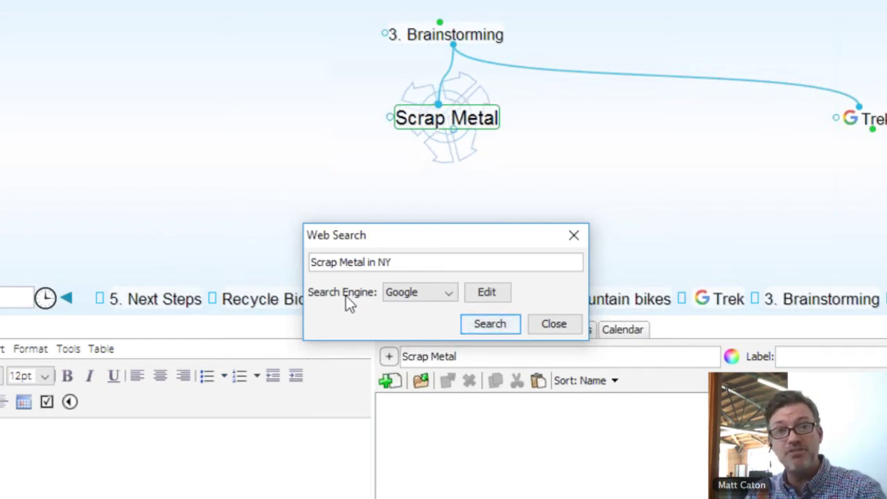
click(502, 332)
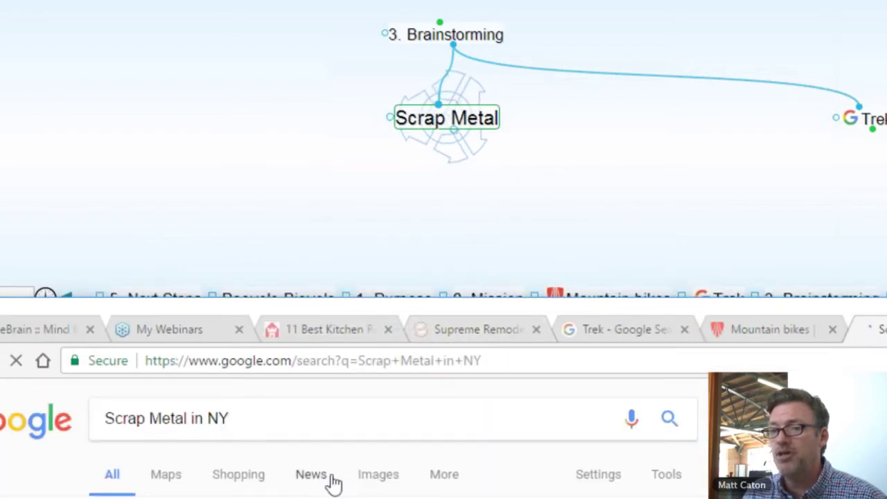
scroll(332, 484, down, 10)
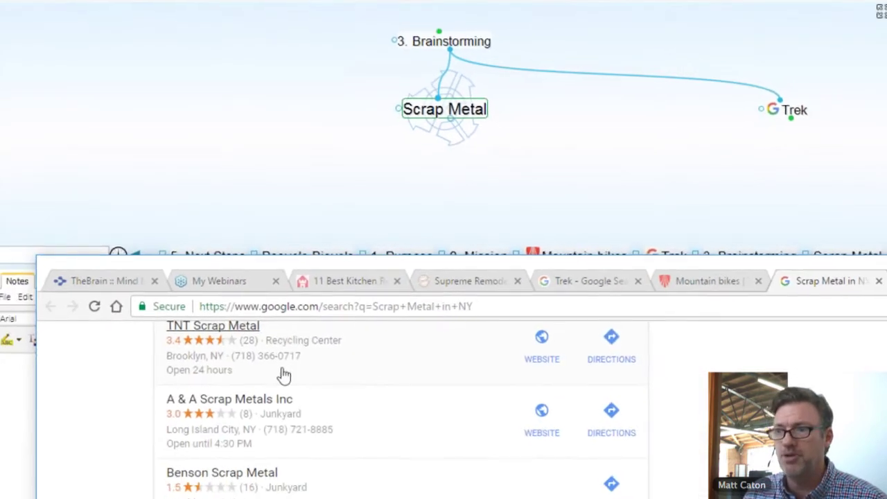
click(544, 361)
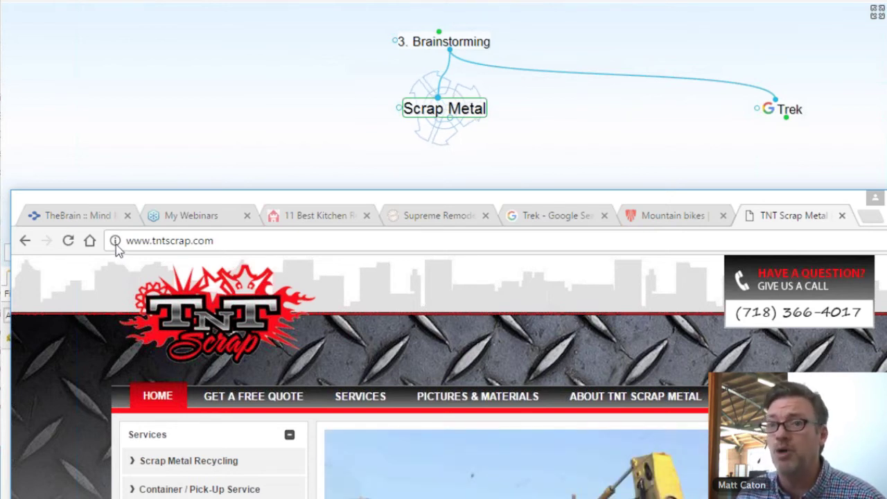
Step: Attach the tntscrap.com page to the Scrap Metal thought and return to the Google results for Scrap Metal in NY
drag(117, 245, 469, 118)
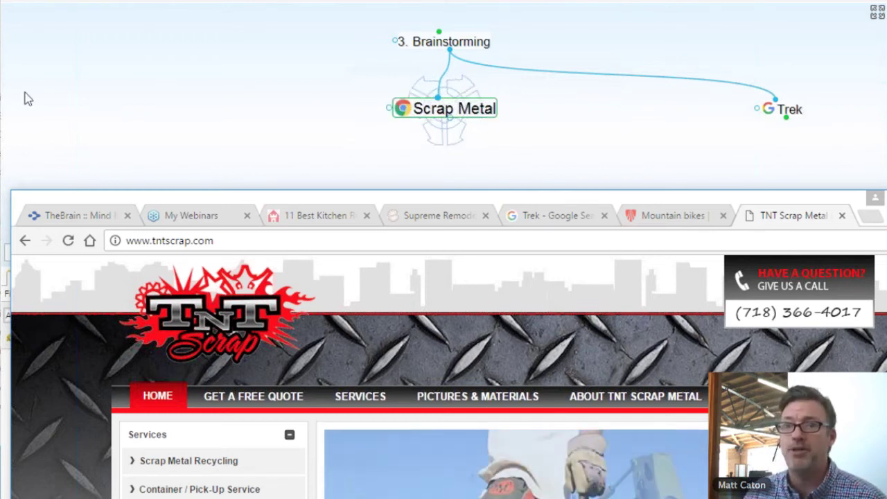
click(26, 240)
scroll(221, 404, down, 5)
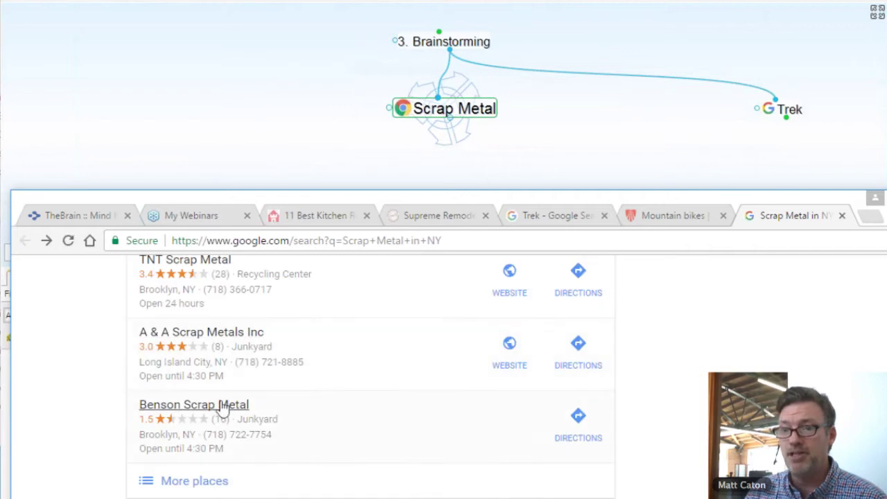
Step: Examine the Benson Scrap Metal listing for a usable website
click(222, 409)
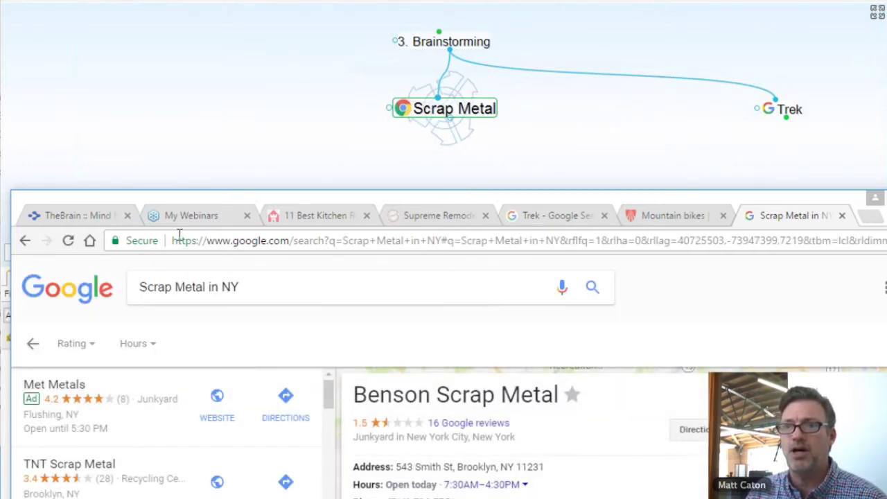
scroll(399, 394, down, 4)
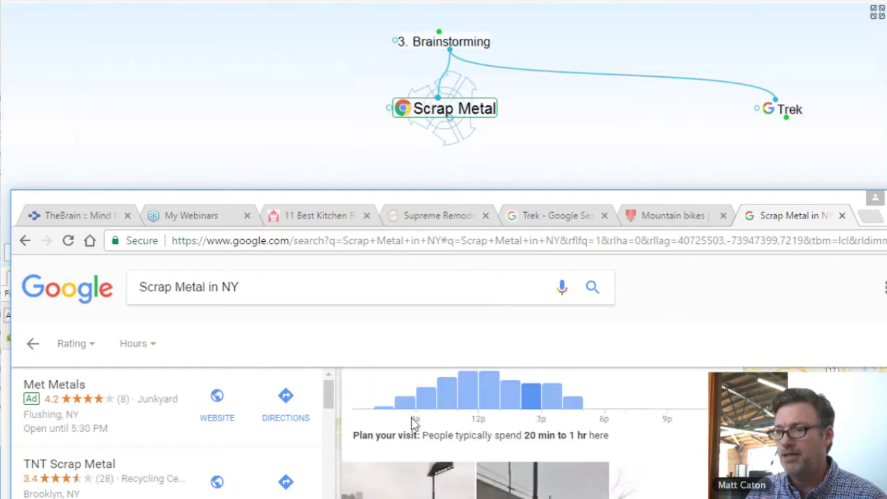
scroll(409, 410, up, 1)
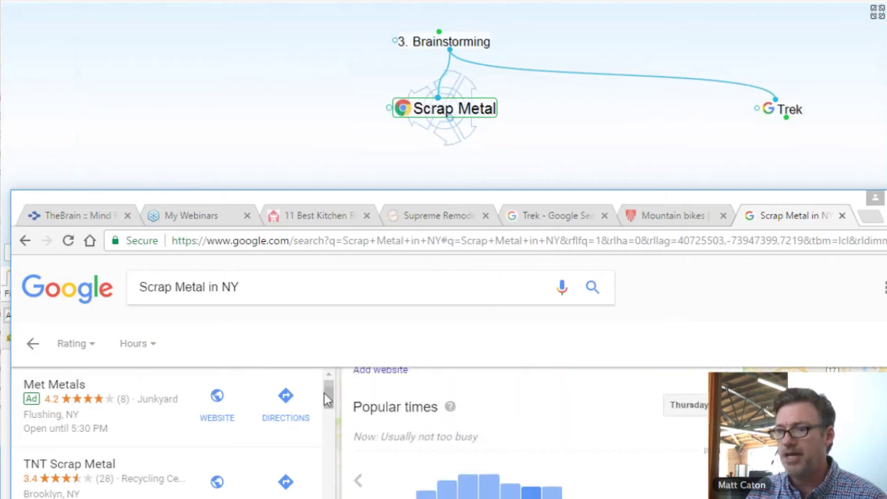
Step: Open the Met Metals website from the Google listings and attach its URL to the Scrap Metal thought
click(25, 241)
click(196, 335)
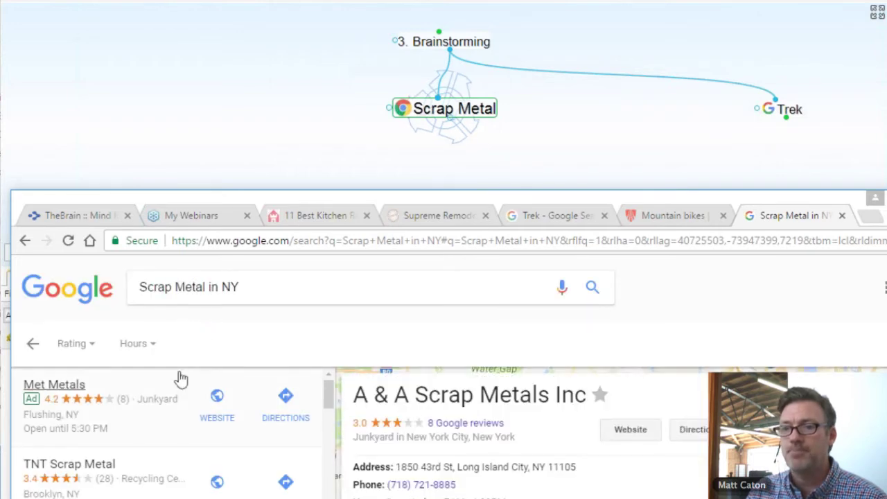
click(221, 421)
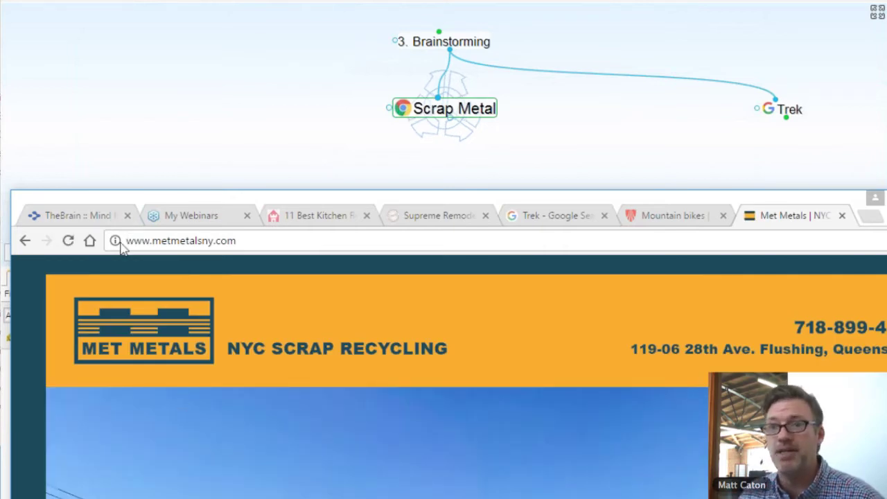
drag(117, 241, 438, 111)
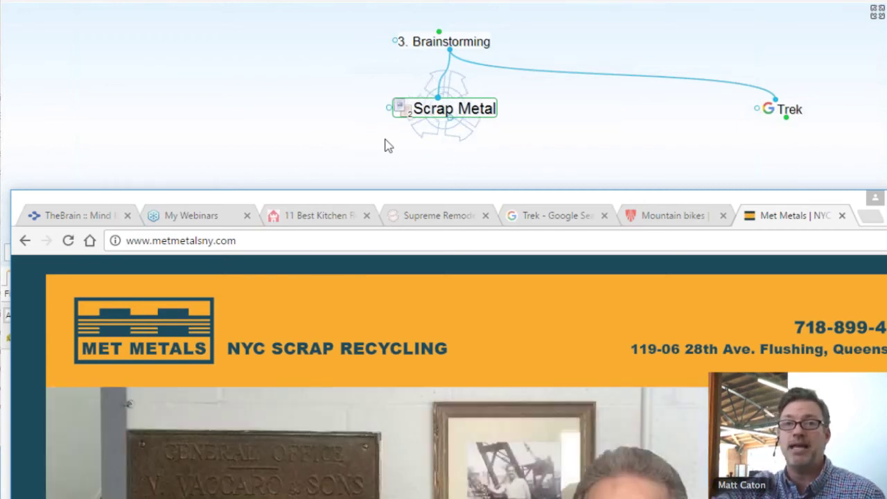
Step: Create a child thought named Warehouse under the 4. Organize thought
click(437, 43)
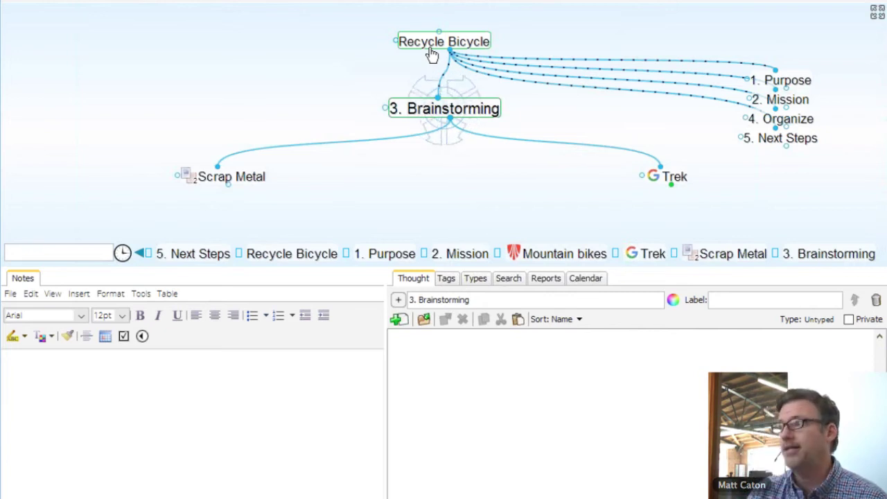
click(783, 119)
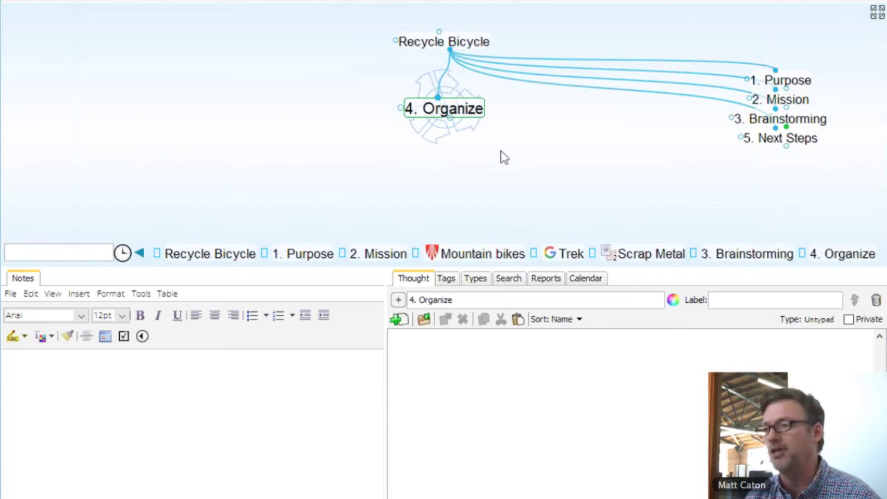
click(734, 119)
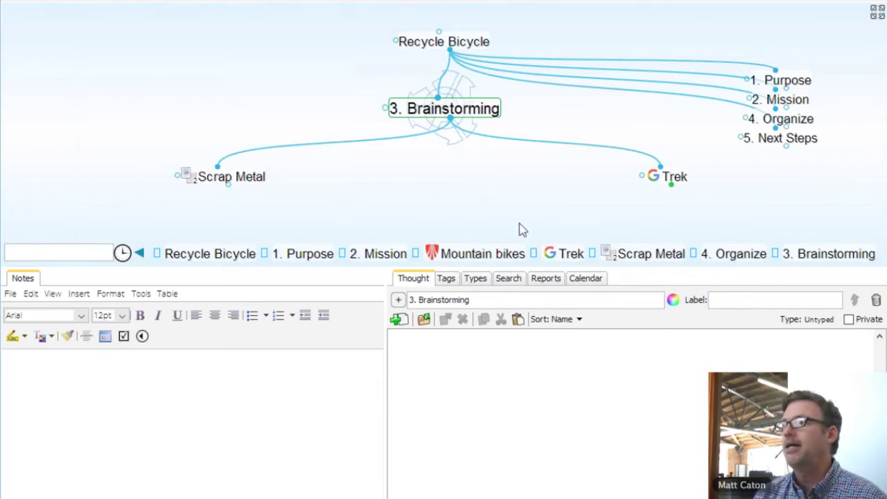
click(784, 118)
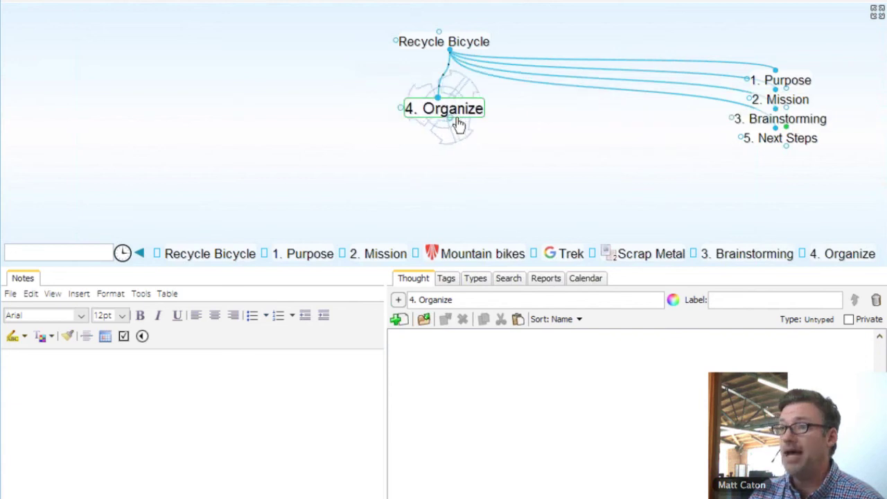
drag(452, 123, 378, 175)
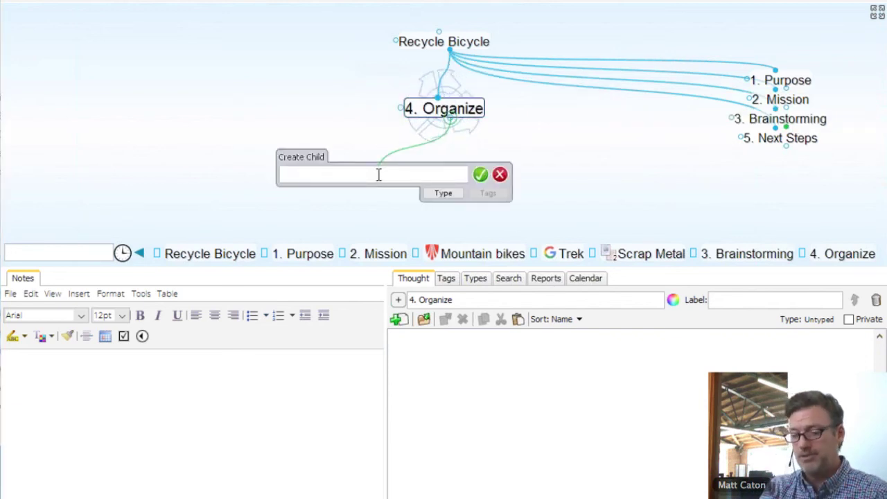
text(Warehouse)
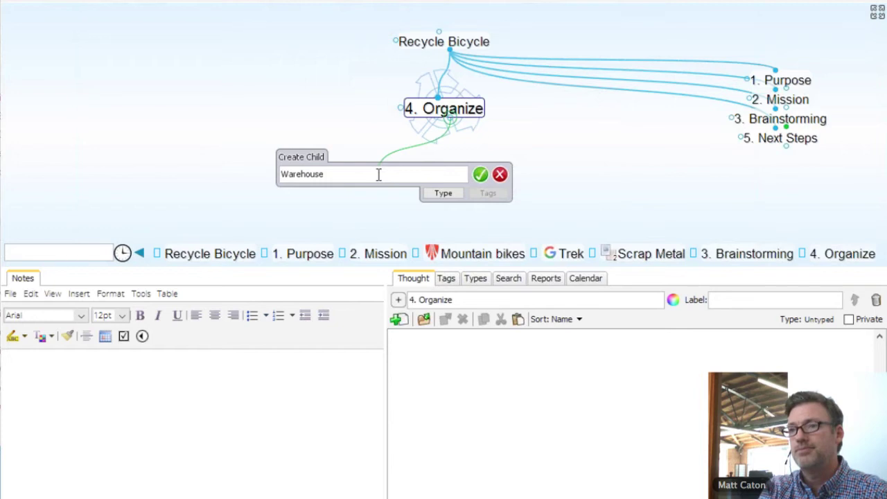
key(Return)
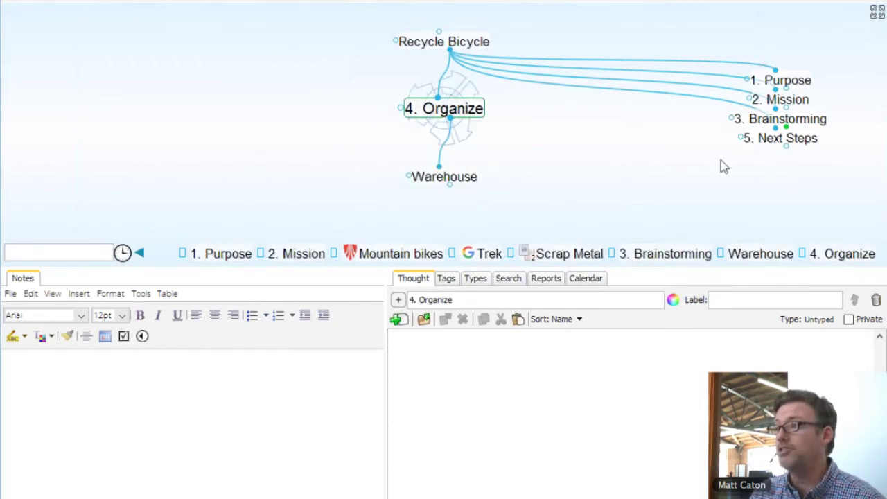
Step: From 3. Brainstorming, link the existing Scrap Metal thought as a child of 4. Organize
click(788, 119)
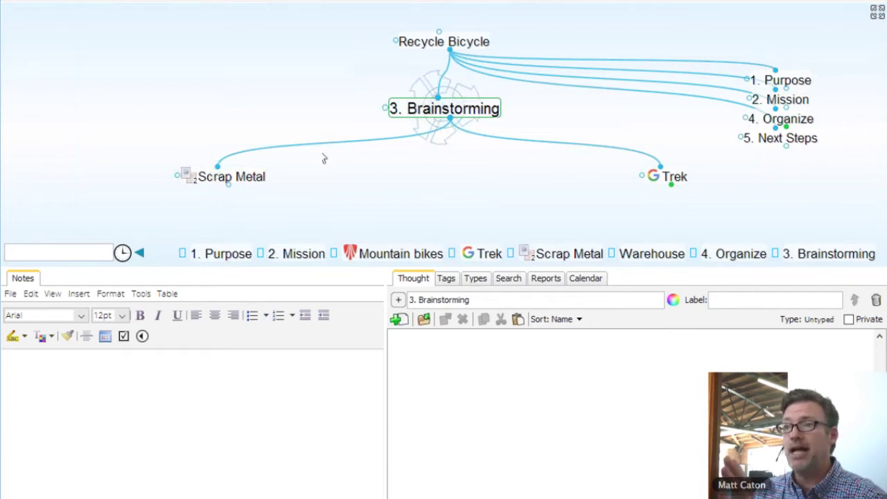
drag(219, 171, 804, 122)
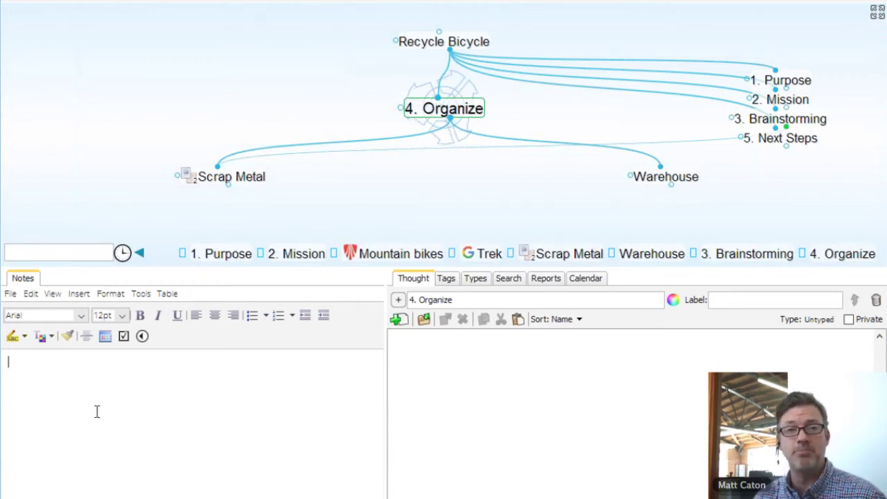
Step: Attach a new Microsoft Excel Worksheet to the 4. Organize thought
right_click(431, 110)
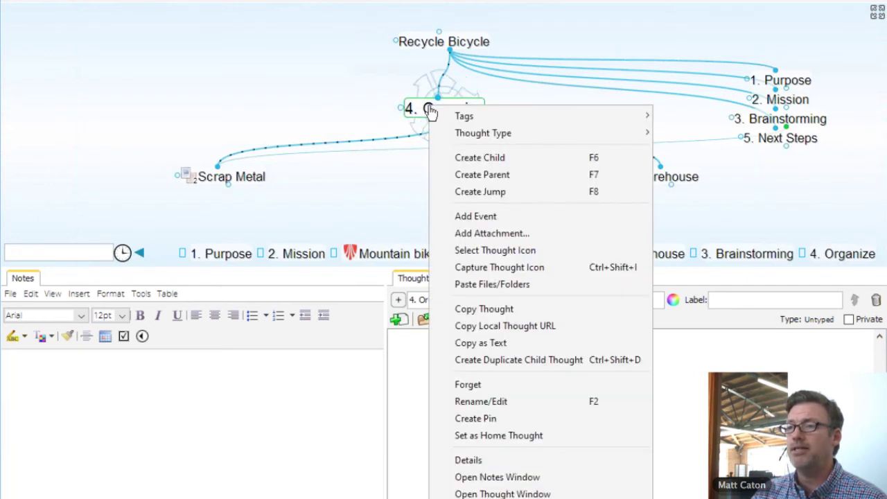
click(483, 233)
click(383, 210)
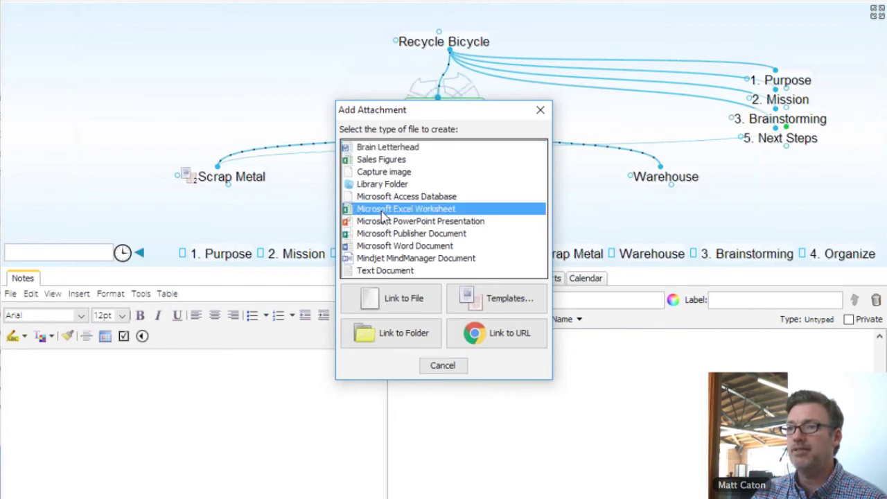
double_click(383, 210)
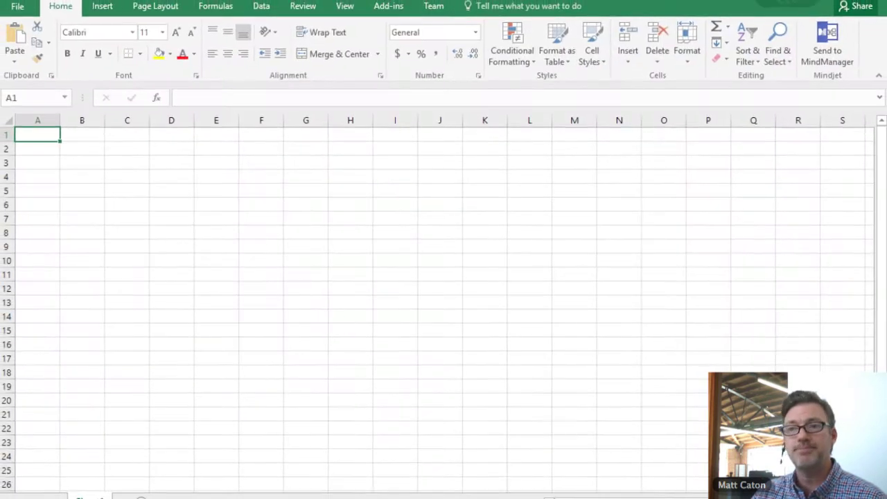
Step: Enter "Secure a site" in cell A2 and "Find source for parts" in cell A6
click(37, 148)
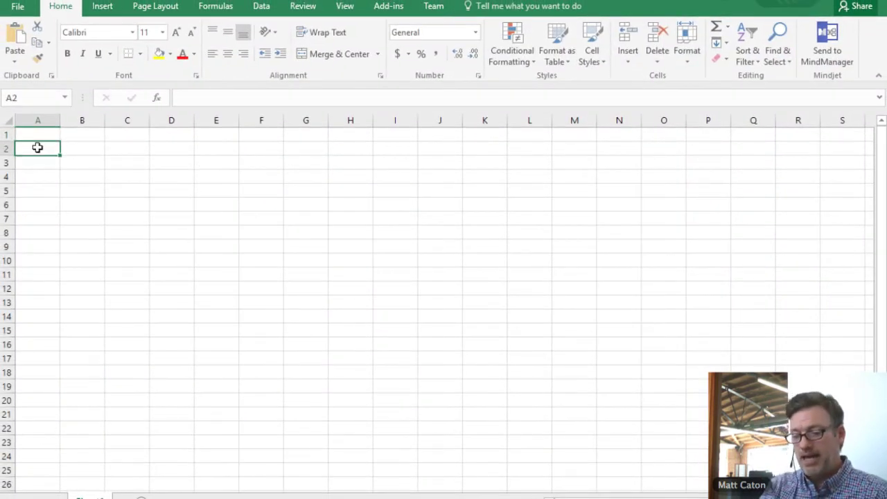
text(Secure a)
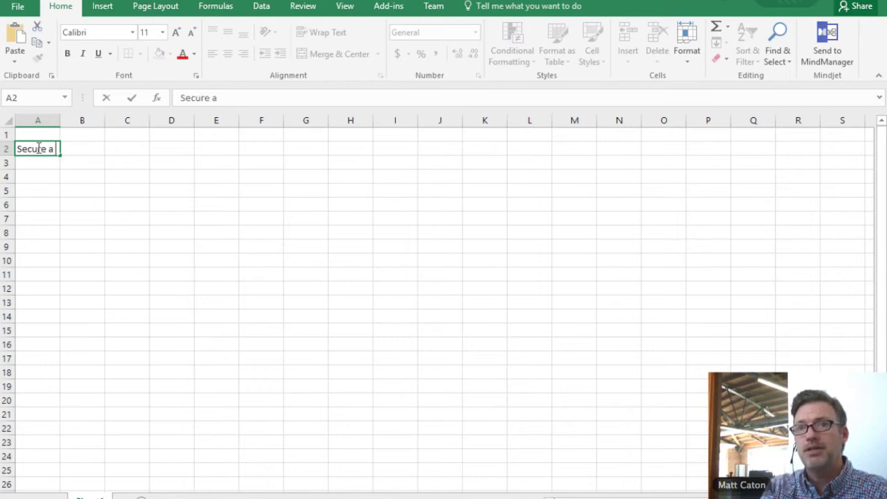
text( site)
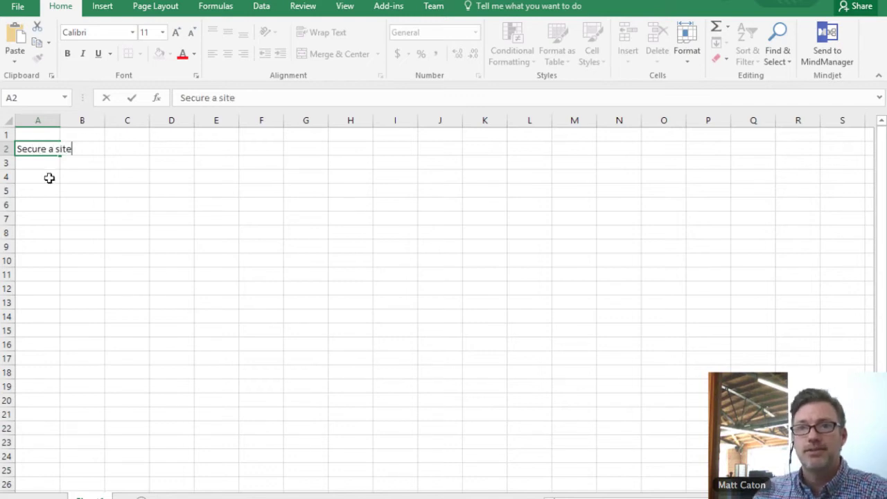
click(29, 208)
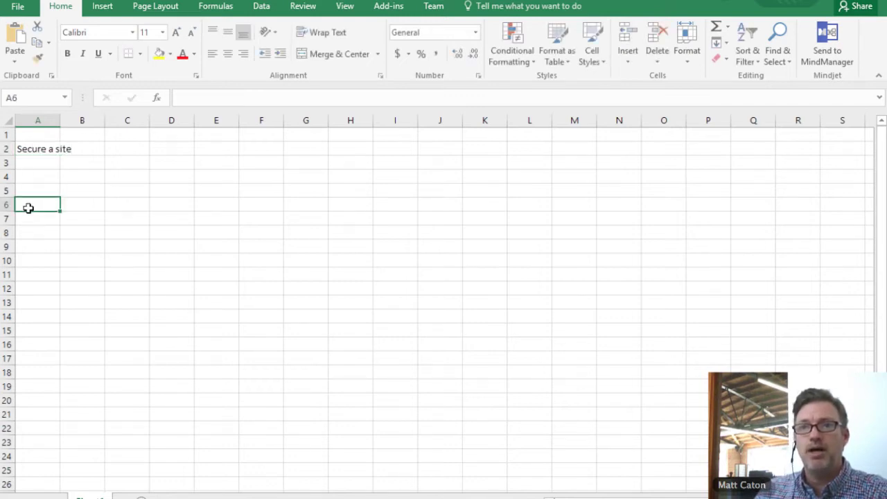
text(Find)
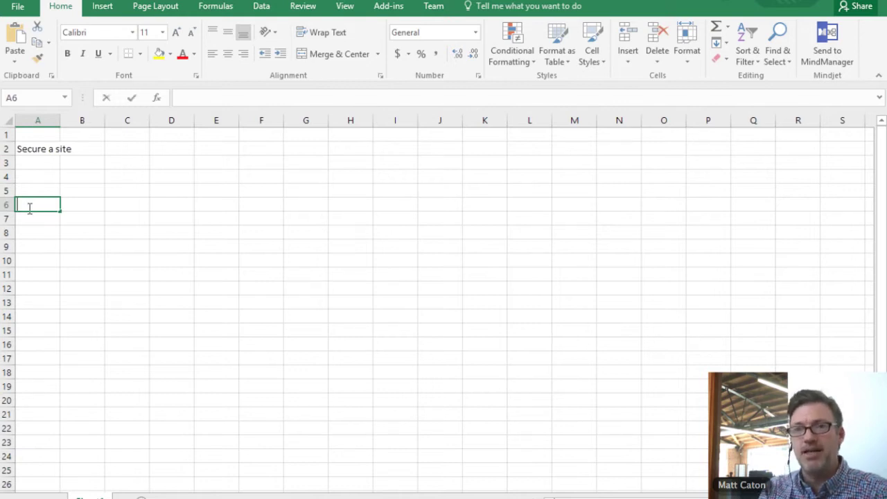
text( source for pa)
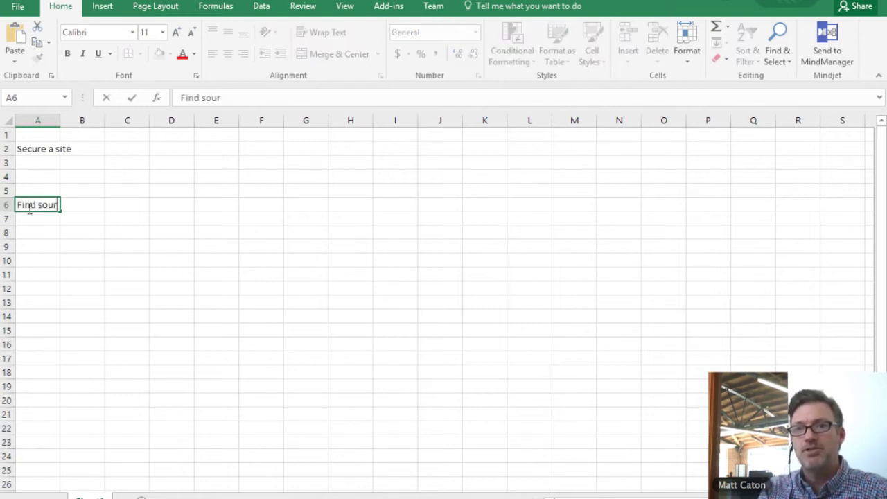
text(rts)
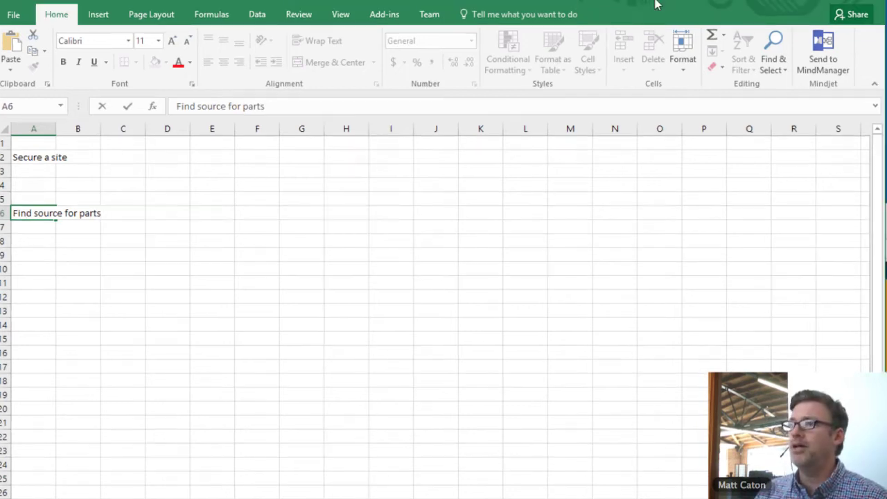
Step: Restore the maximized Excel window, move it aside and bring TheBrain to the front
double_click(656, 2)
drag(140, 111, 766, 66)
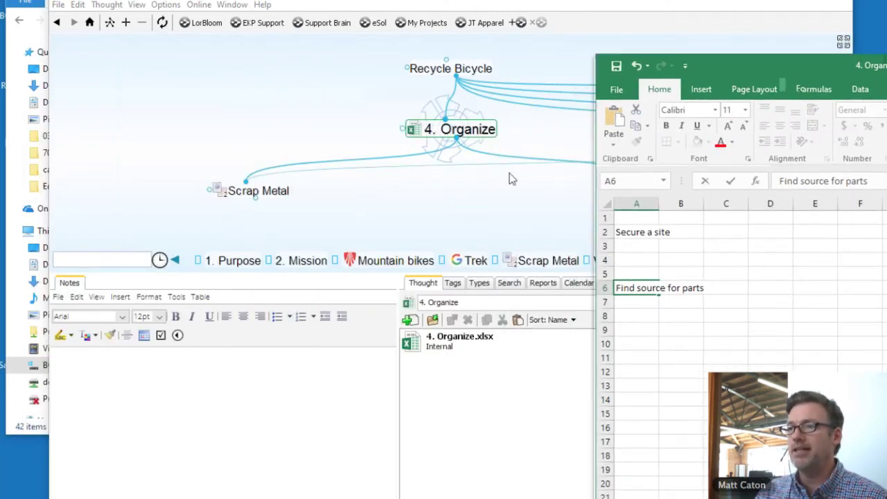
click(374, 208)
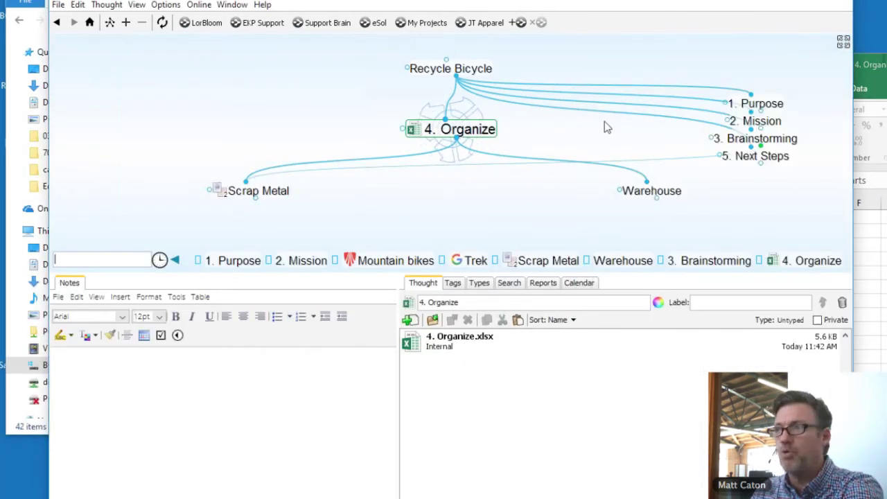
Step: Open the Scrap Metal thought through 3. Brainstorming and select the name text of its TNT Scrap Metal attachment
click(784, 141)
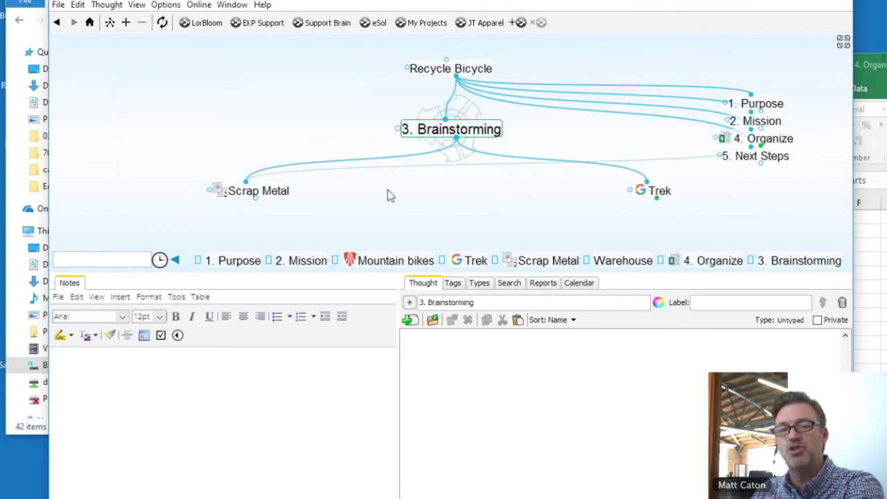
click(255, 192)
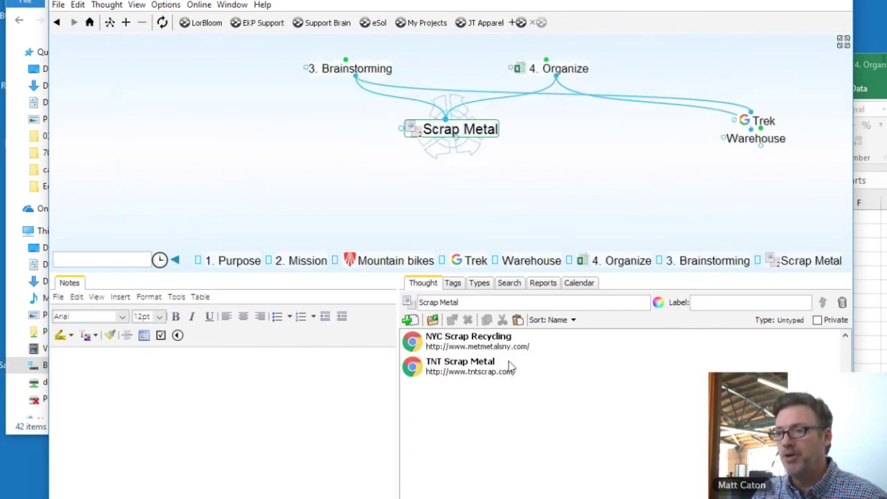
click(478, 366)
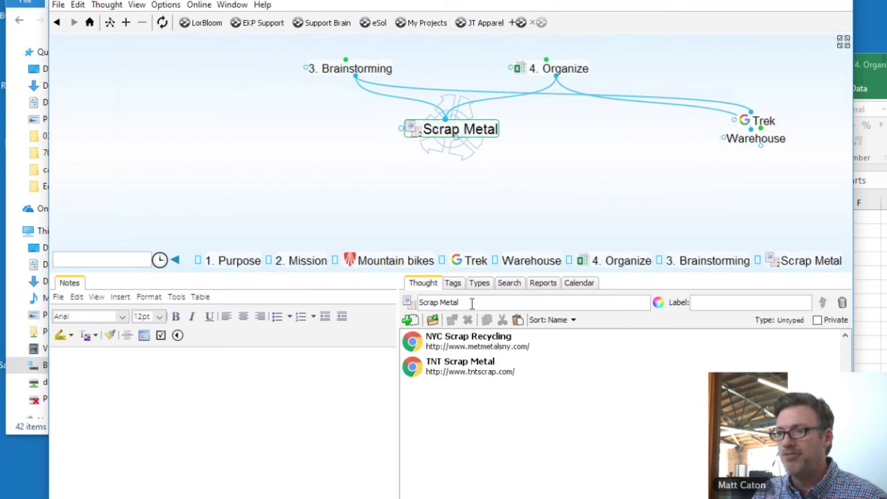
click(499, 361)
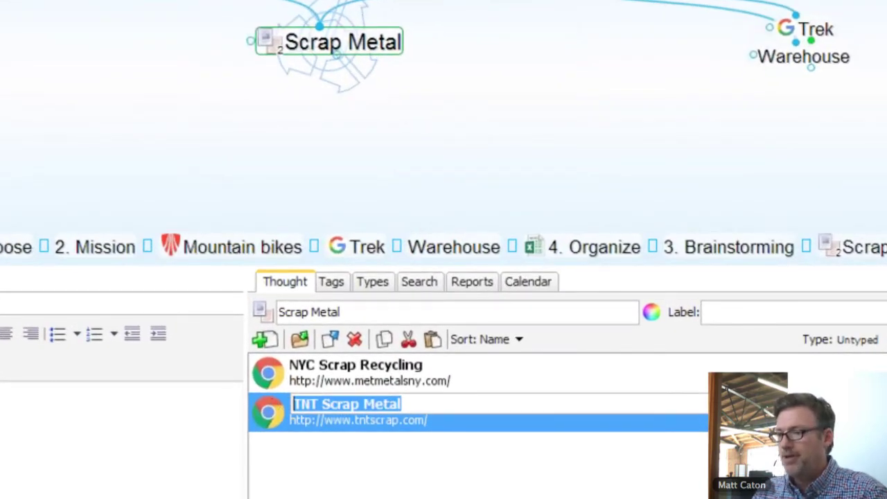
Step: Switch to the Excel task sheet and enter "TNT Scrap Metal" in cell B7
key(alt+Tab)
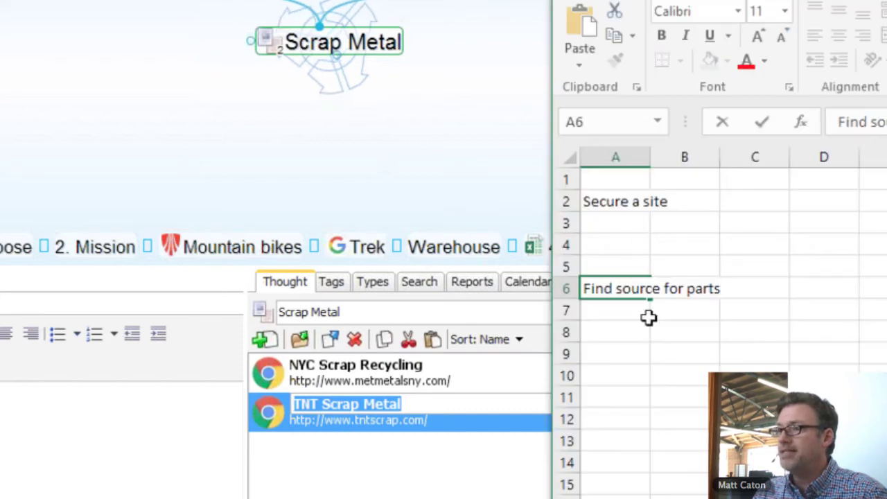
click(682, 313)
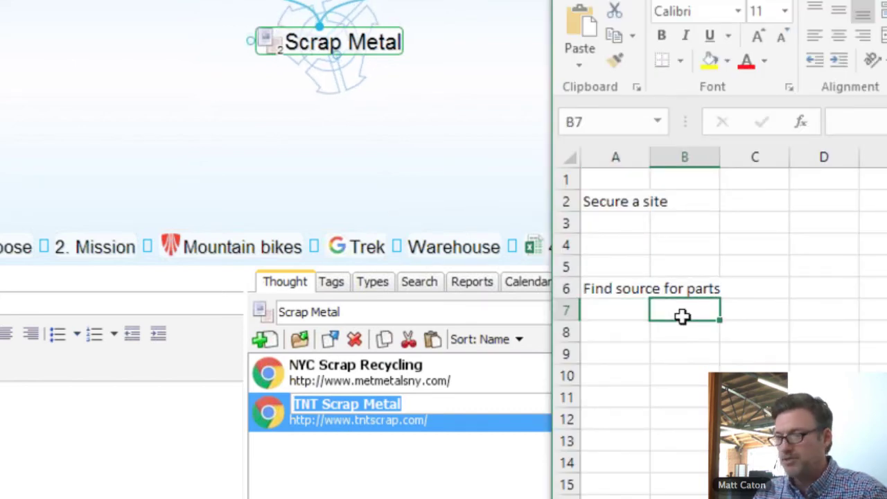
text(TNT Scrap Metal)
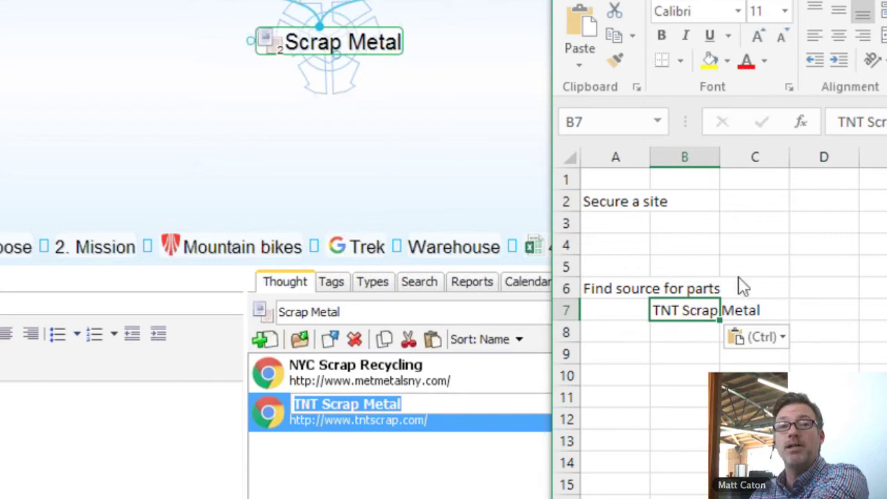
Step: Return to TheBrain and go through 3. Brainstorming and 4. Organize to the 5. Next Steps thought
click(385, 173)
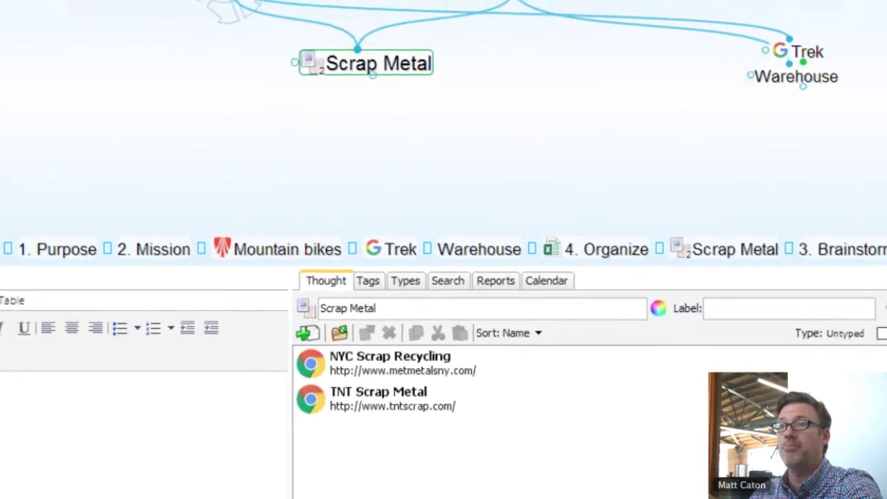
click(372, 45)
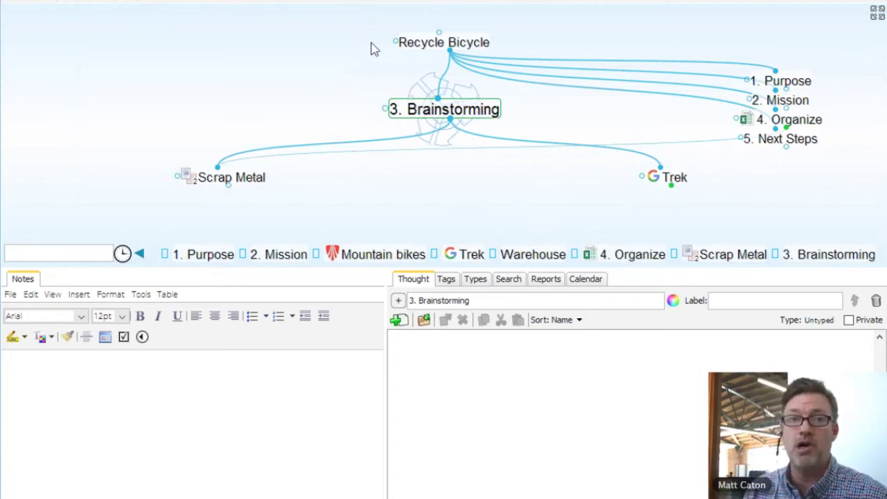
click(795, 120)
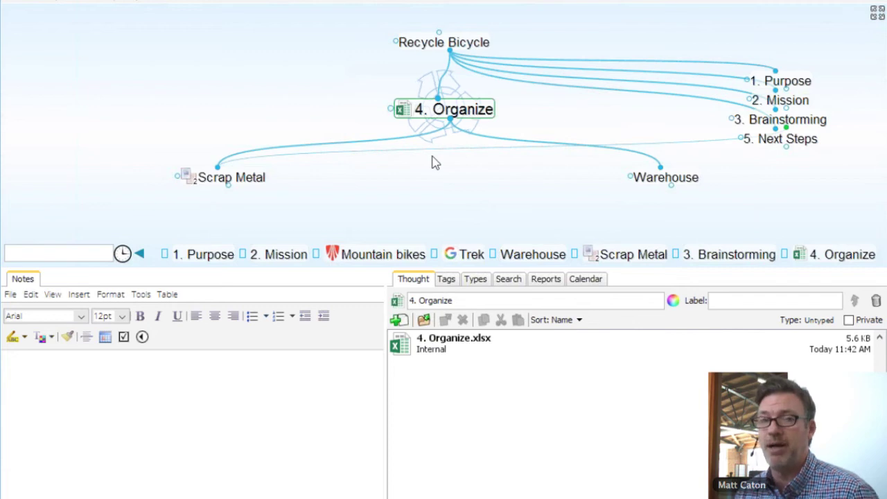
click(804, 145)
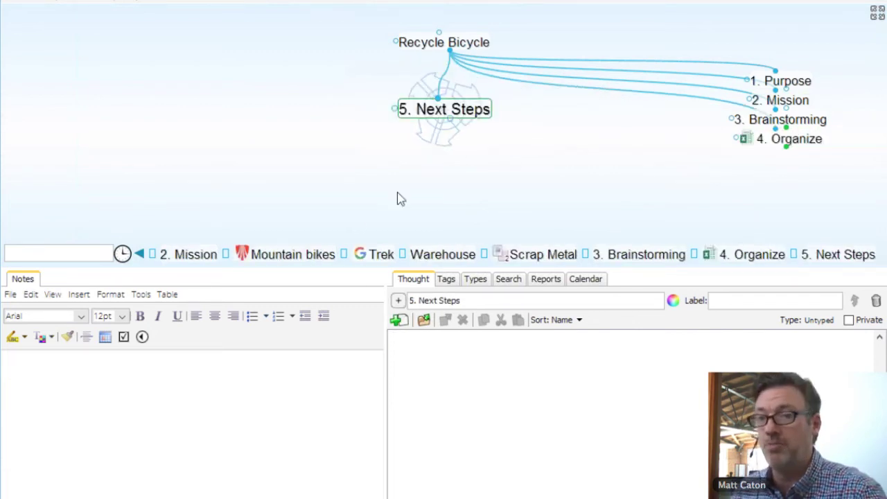
Step: Write a note on 5. Next Steps about talking with the contact about purchasing the barn, with a date and time stamp below
click(147, 425)
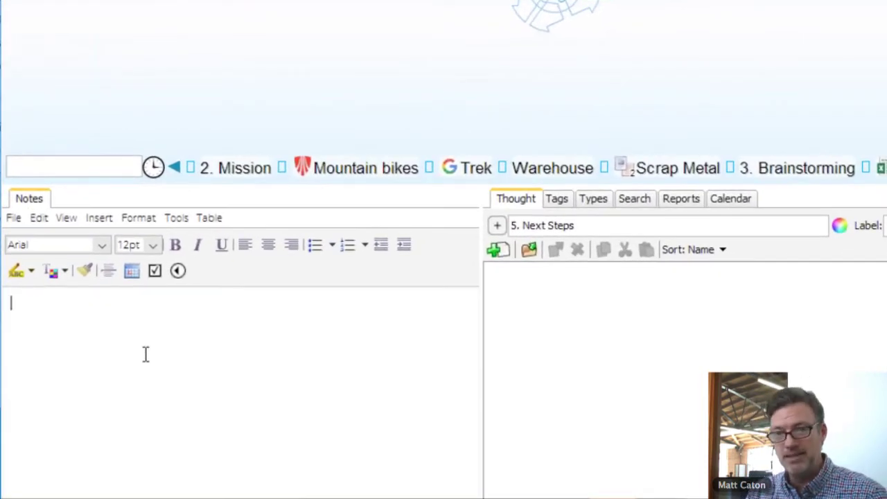
text(Talk)
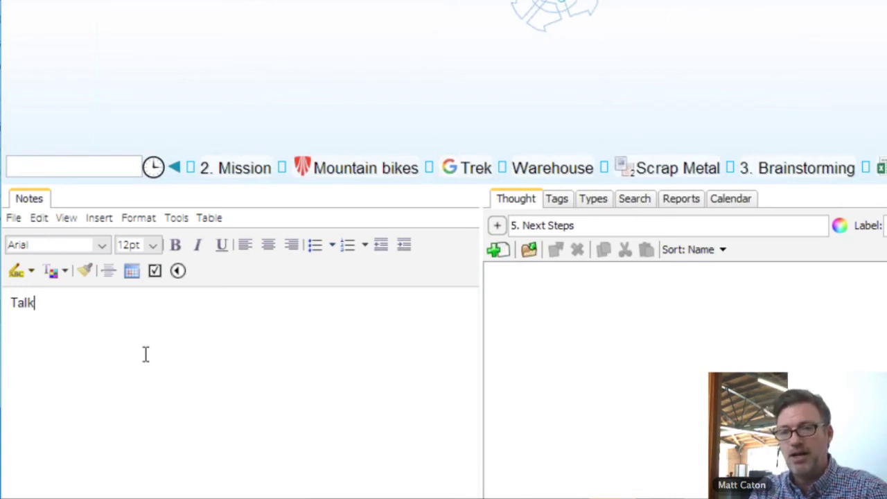
text( with Bar)
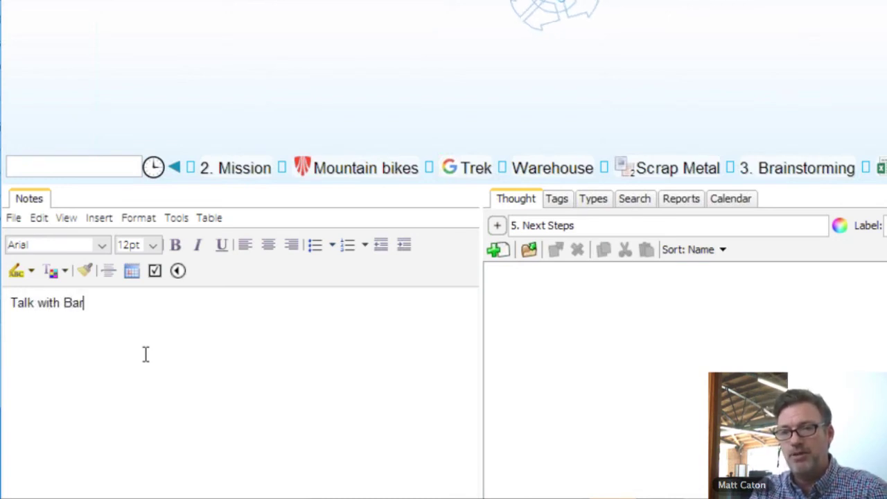
text(b about purch)
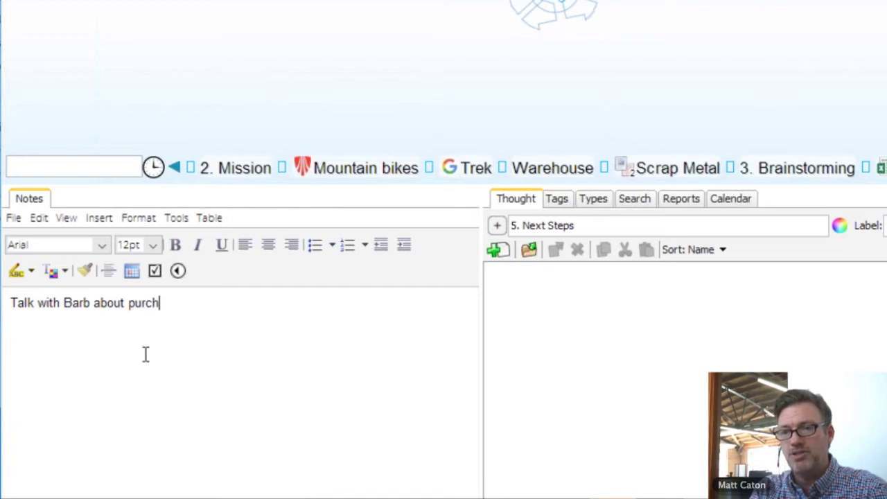
text(asing the )
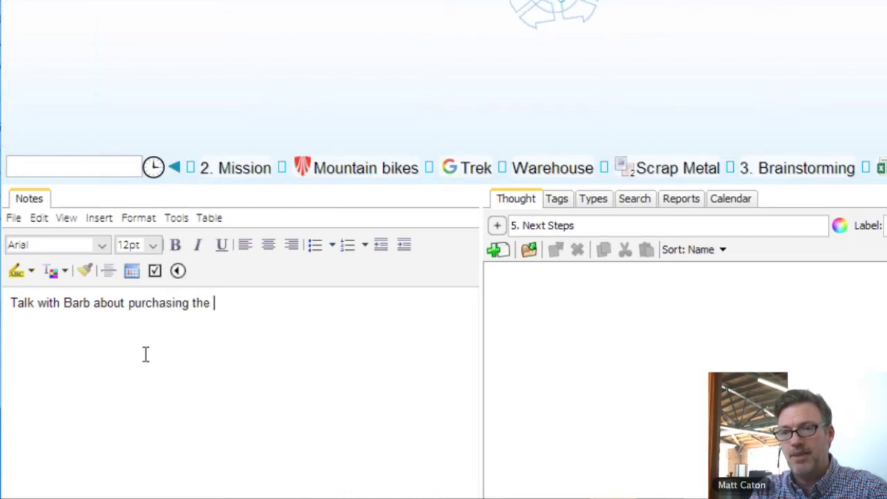
text(barn...)
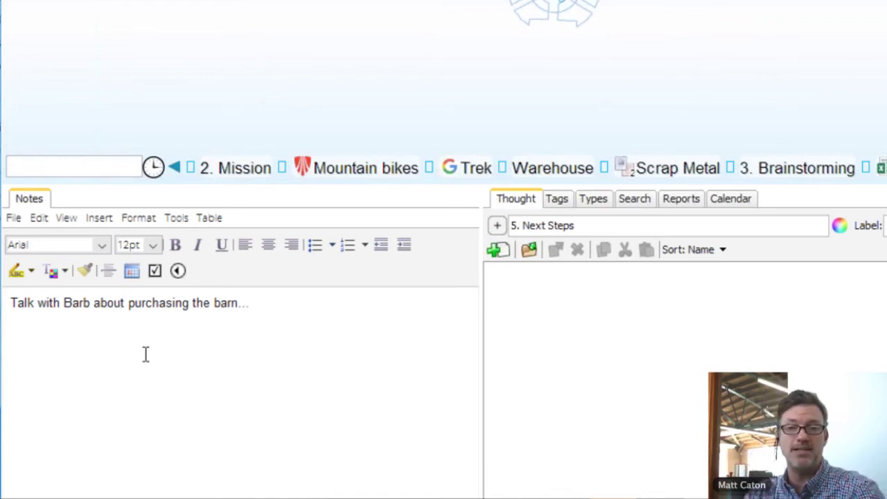
key(Return)
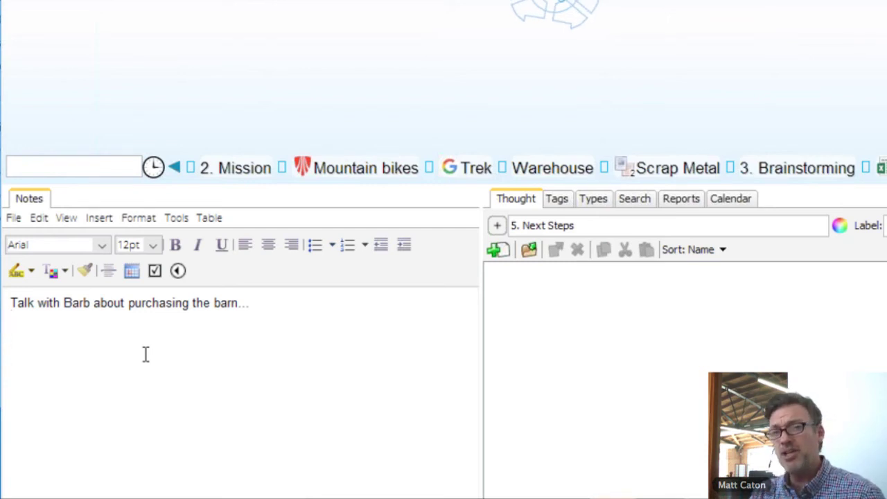
click(131, 272)
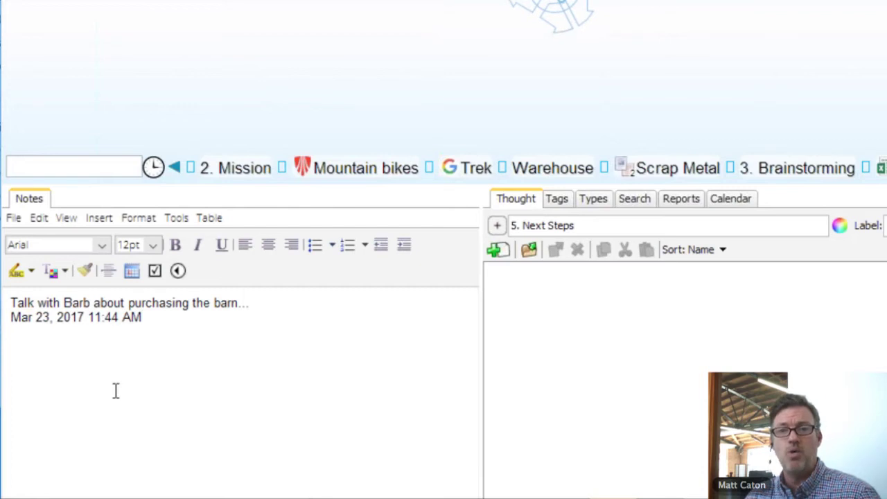
Step: Insert a horizontal divider line above the barn note, with blank lines around it for a newer entry
click(11, 302)
key(Return)
key(Return)
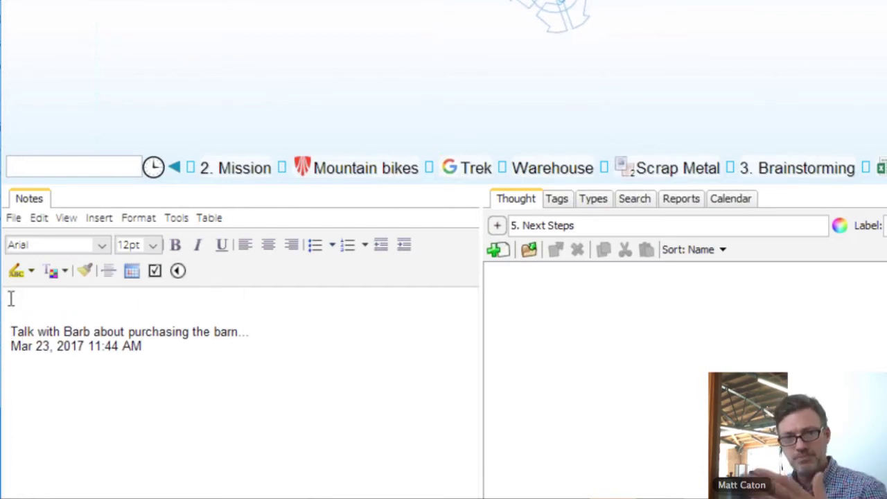
click(107, 271)
key(Return)
key(Return)
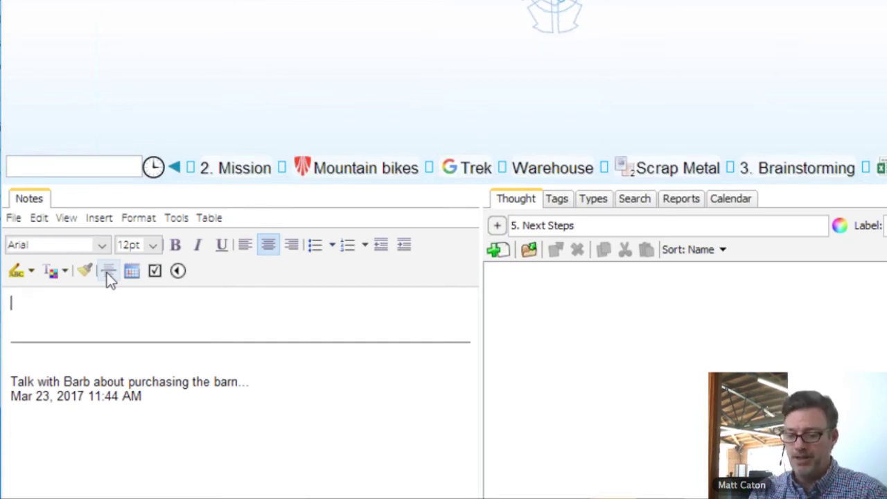
Step: Write "Upgrade the electrical" as a new entry above the divider and show the calendar
text(Upg)
key(BackSpace)
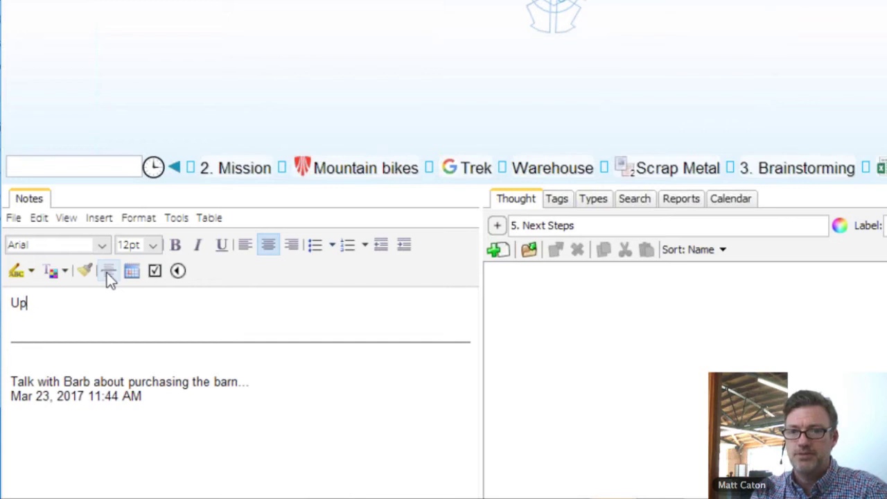
text(grade the el)
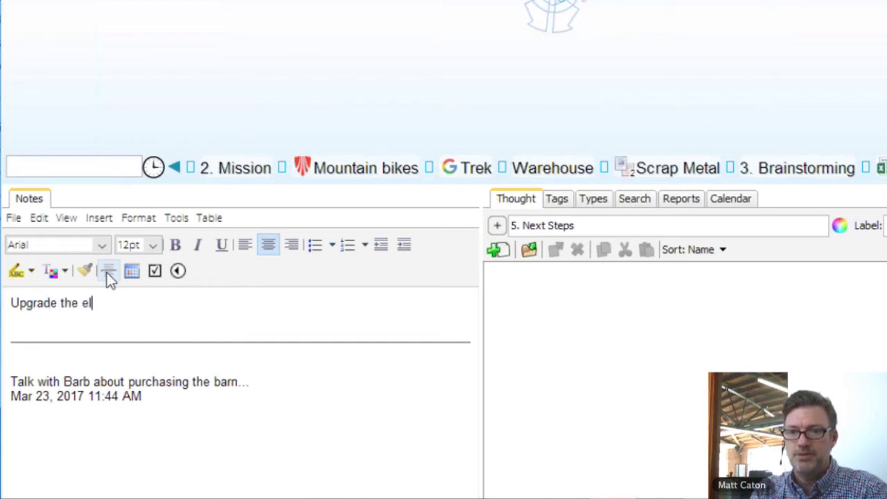
text(ectrical)
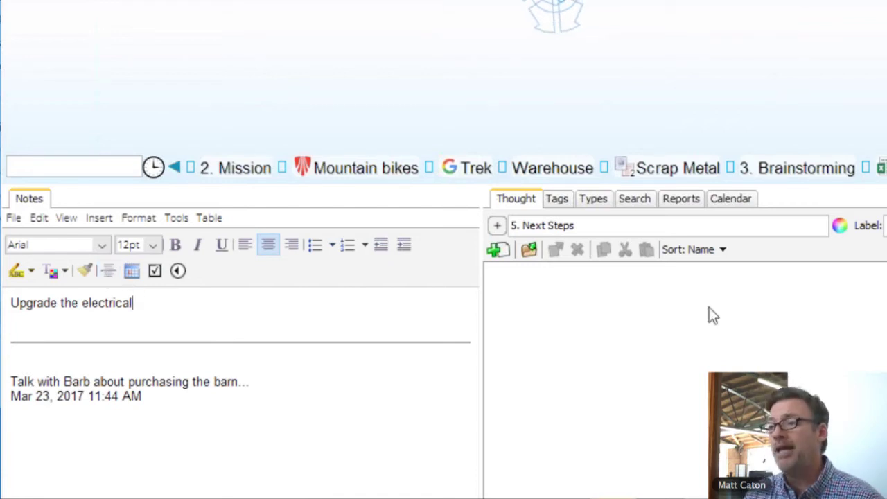
click(730, 199)
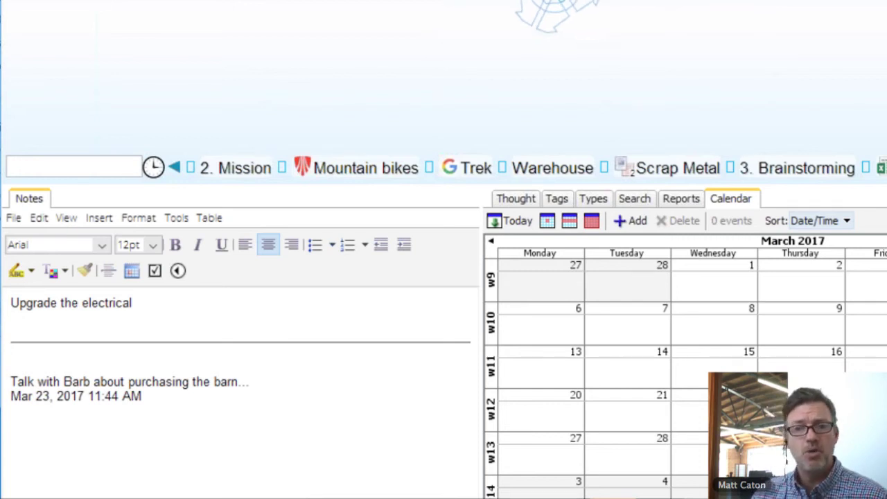
Step: Add a line under "Upgrade the electrical" recording today's talk with the electric contact, followed by a date and time stamp
click(103, 396)
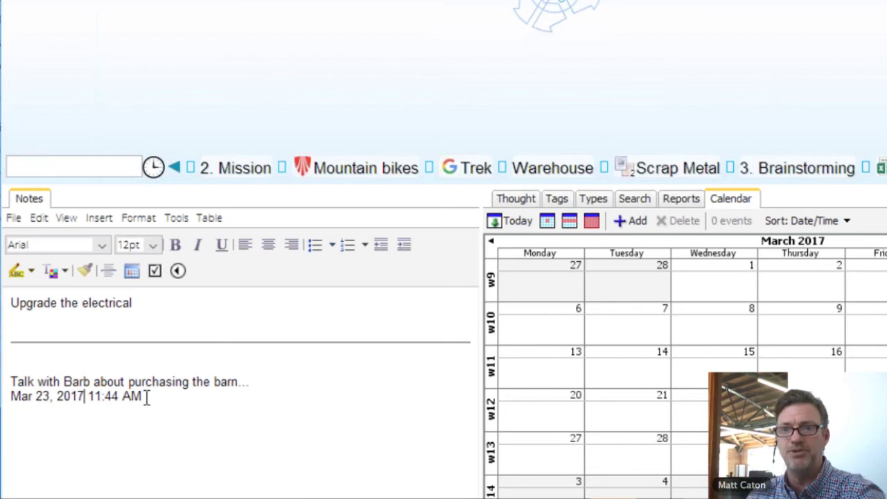
click(146, 305)
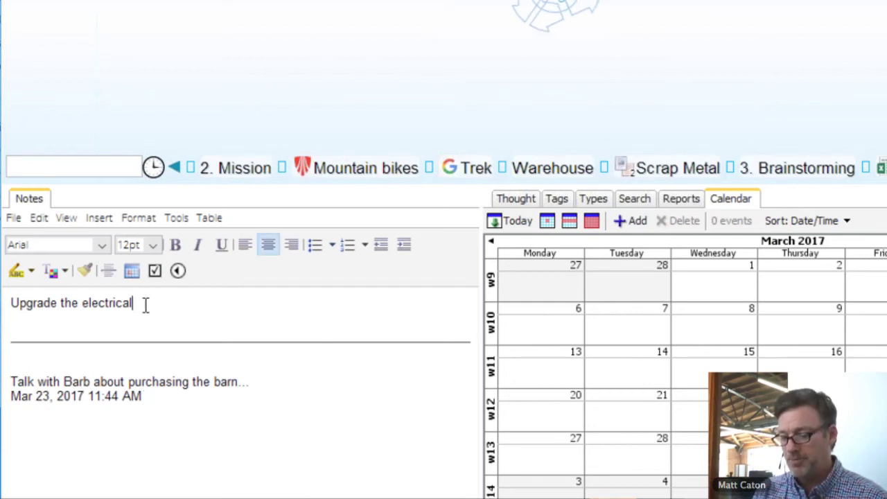
key(Return)
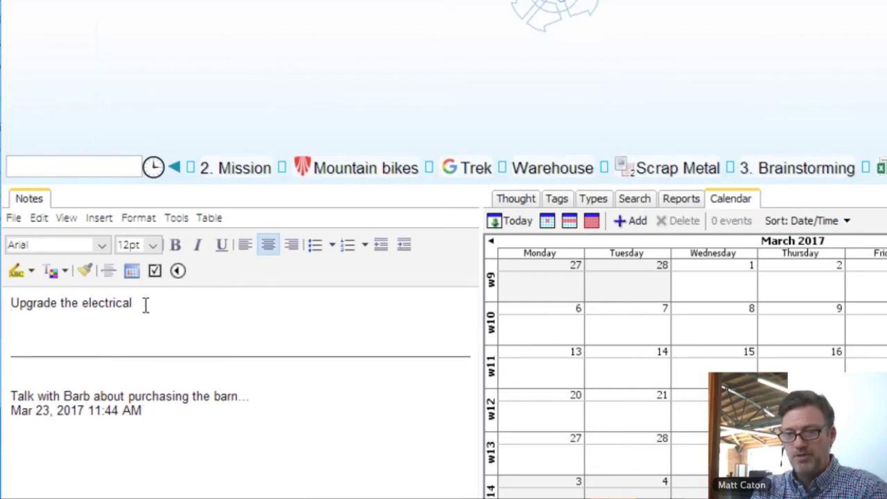
text(T)
key(BackSpace)
text(Ta)
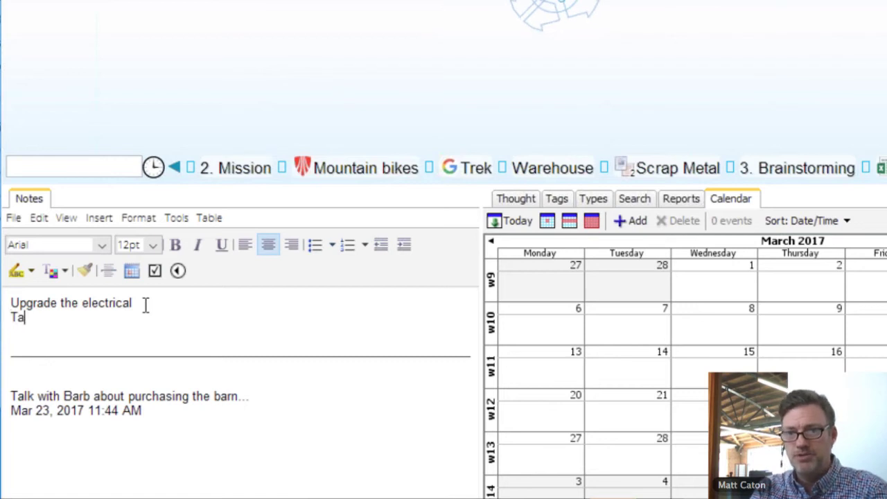
text(lked to )
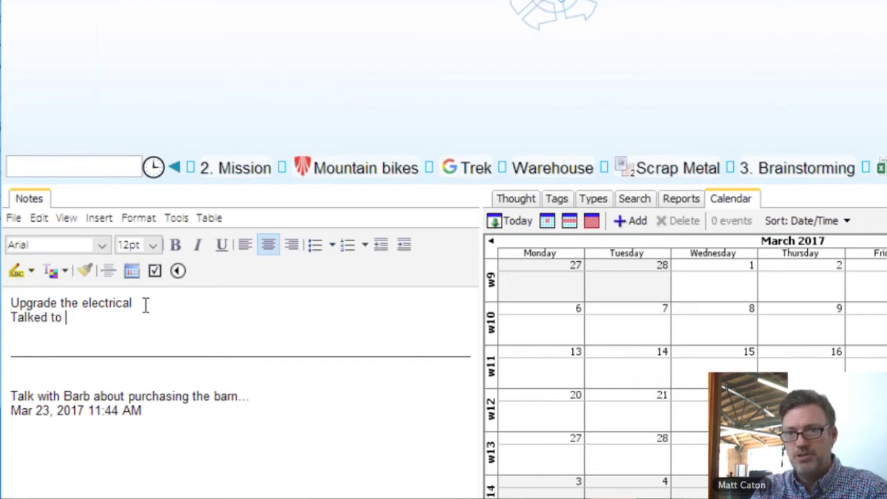
text(Bob )
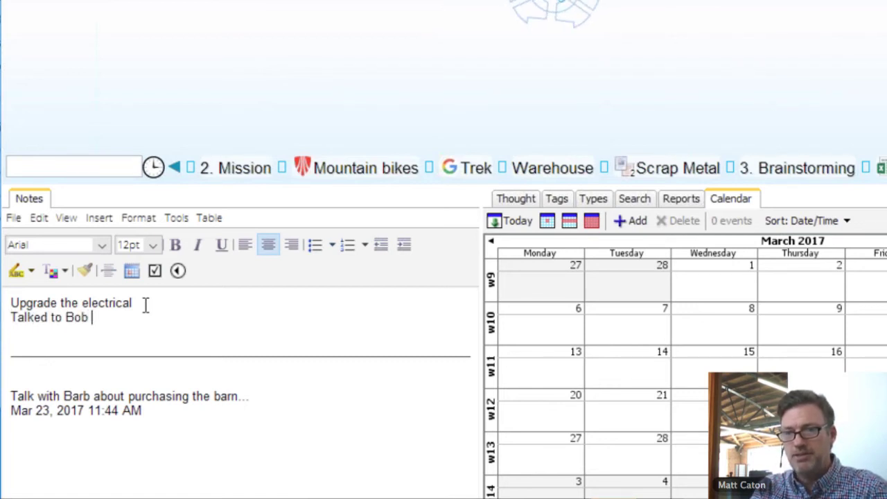
text(electric)
key(BackSpace)
key(BackSpace)
text(e)
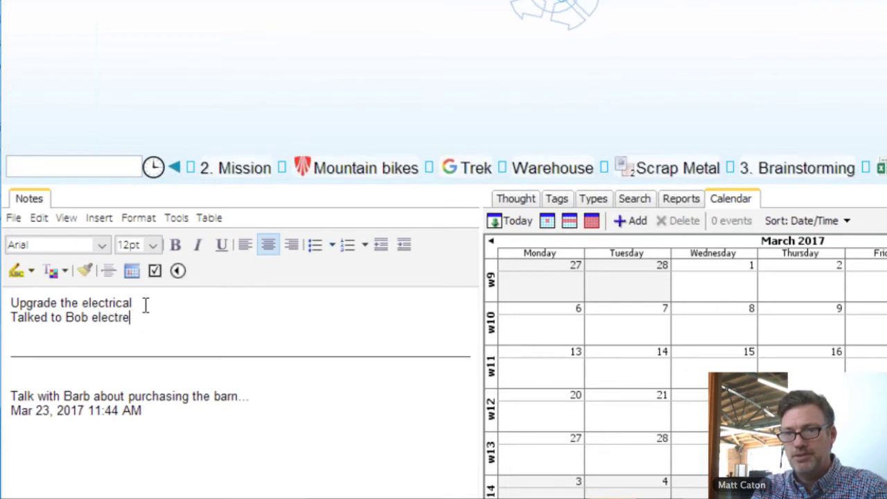
key(BackSpace)
text(ic toda)
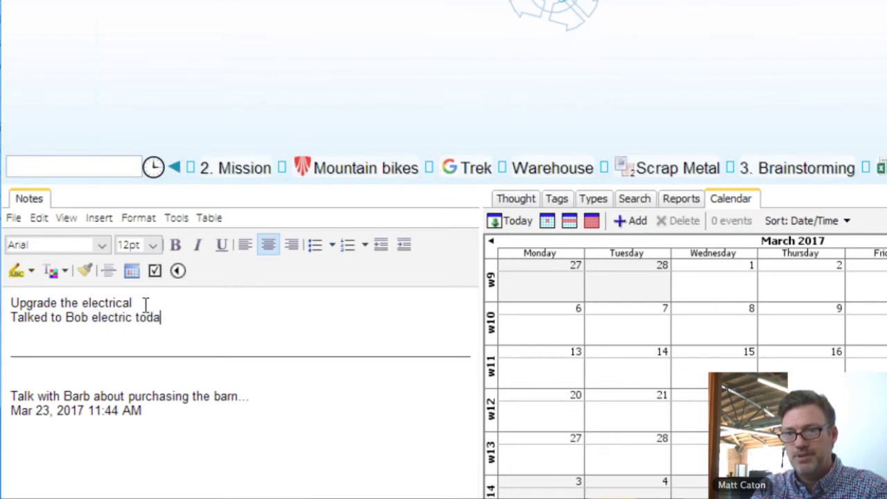
text(y)
key(Return)
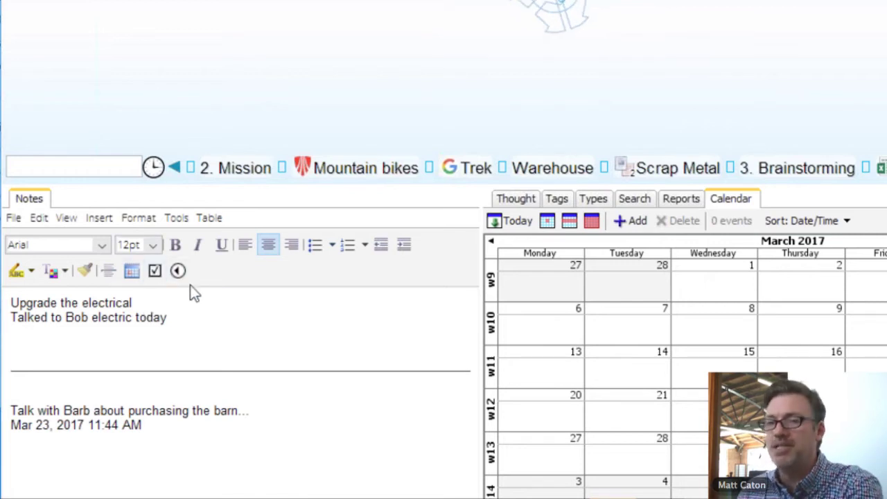
click(131, 271)
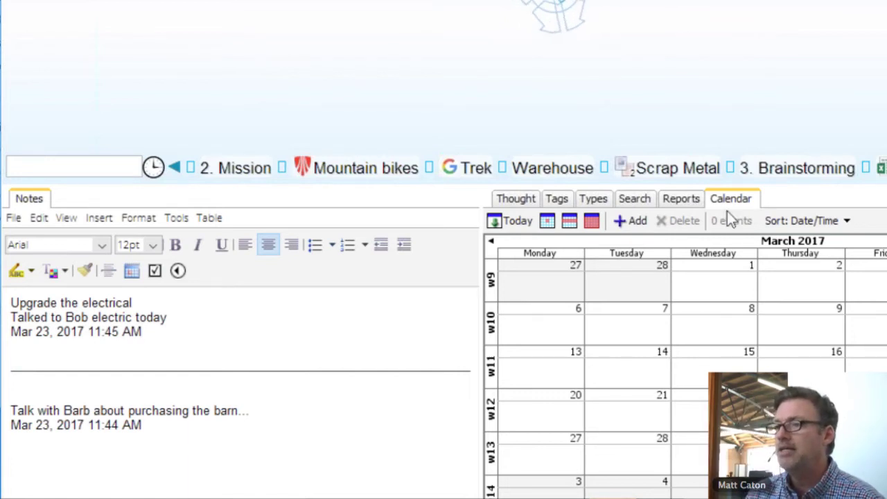
Step: Start a new calendar event for 5. Next Steps titled as a meeting with the electrical contact, dated Mar 16, 2017
click(635, 220)
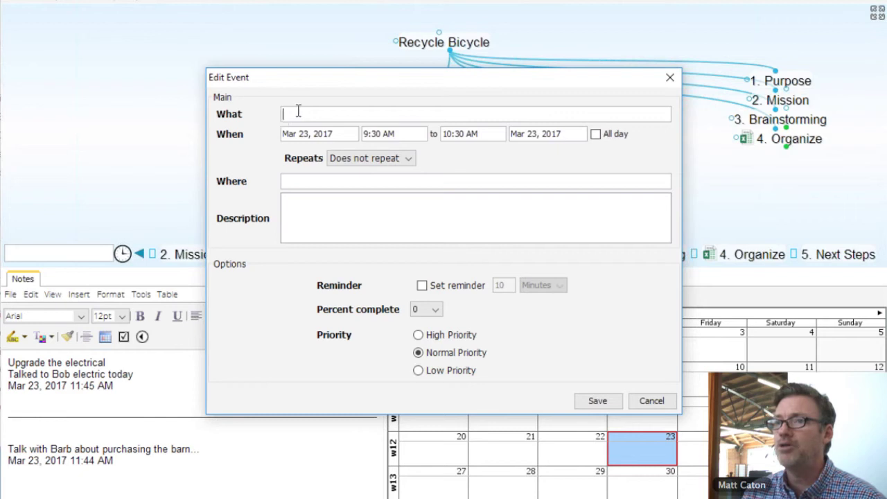
text(Meetin)
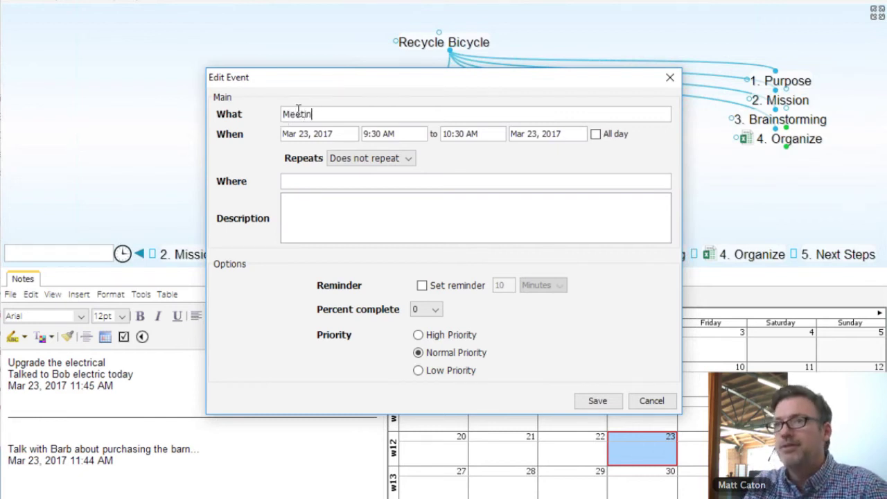
text(g with Bob)
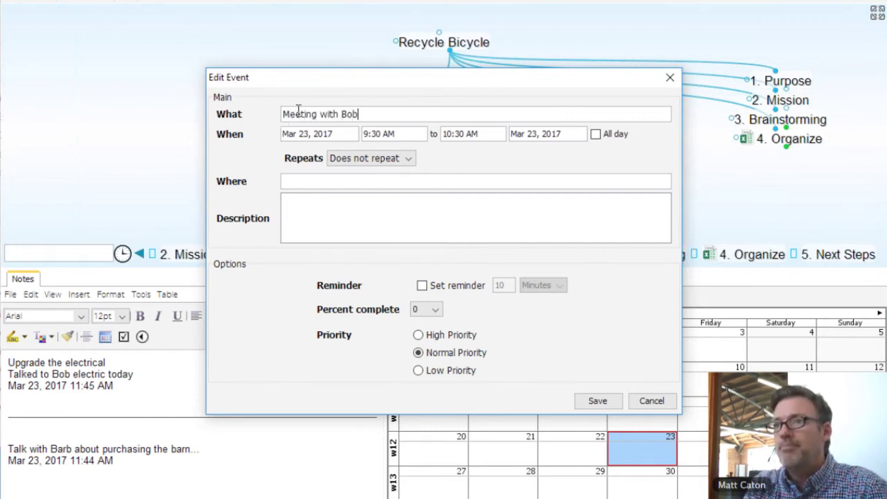
click(323, 133)
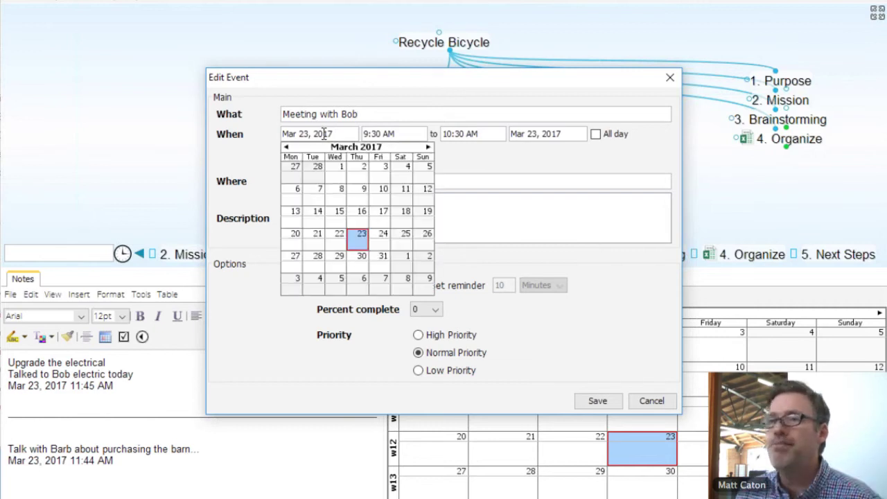
click(359, 211)
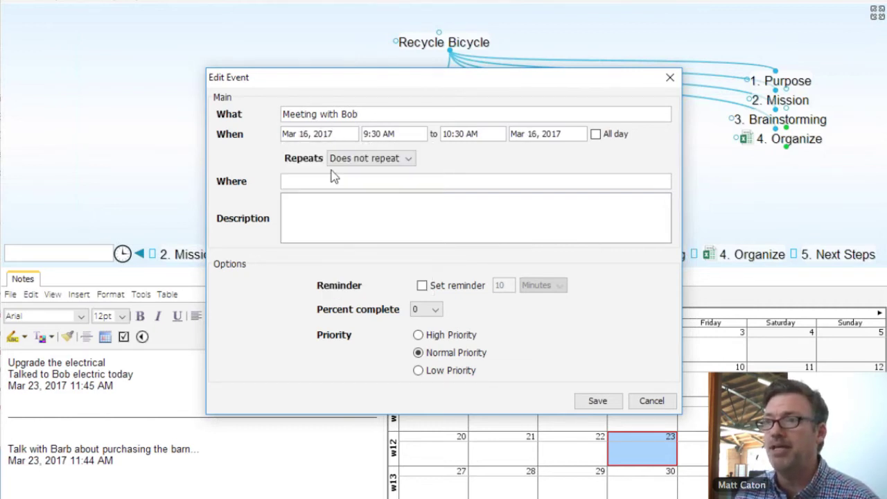
Step: Try a weekly repetition for the meeting and return it to Does not repeat
click(408, 158)
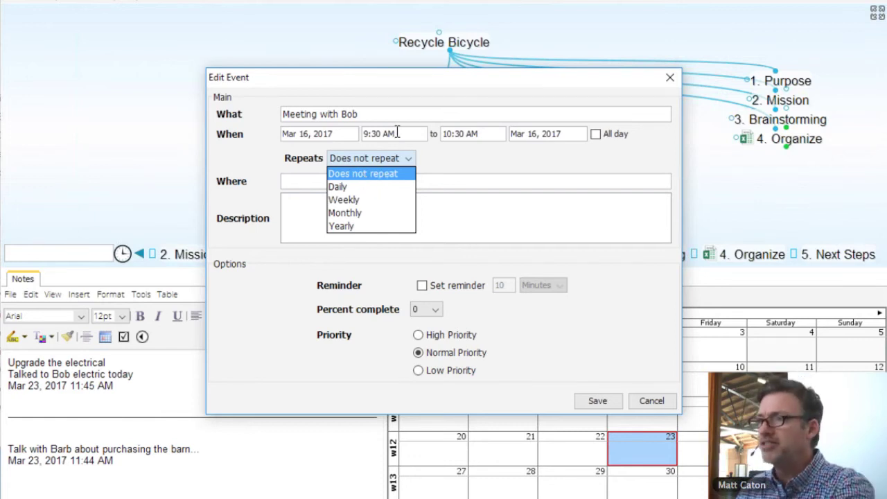
click(357, 200)
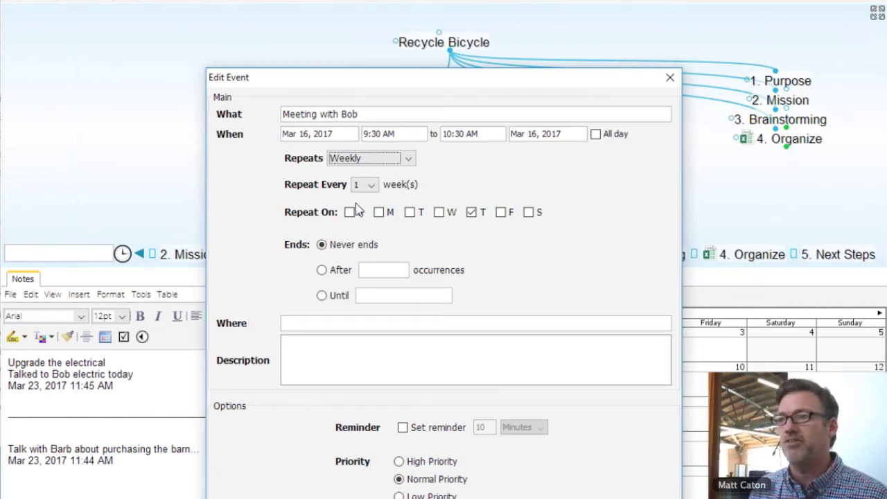
click(408, 158)
click(361, 175)
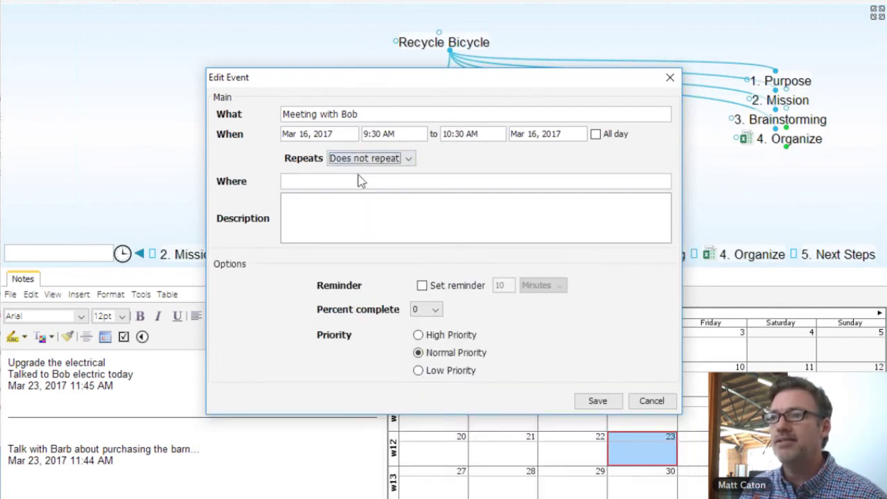
Step: Describe the event as making sure the contact knows about adding a 2nd floor loft, and save it with a 10-minute reminder
click(333, 215)
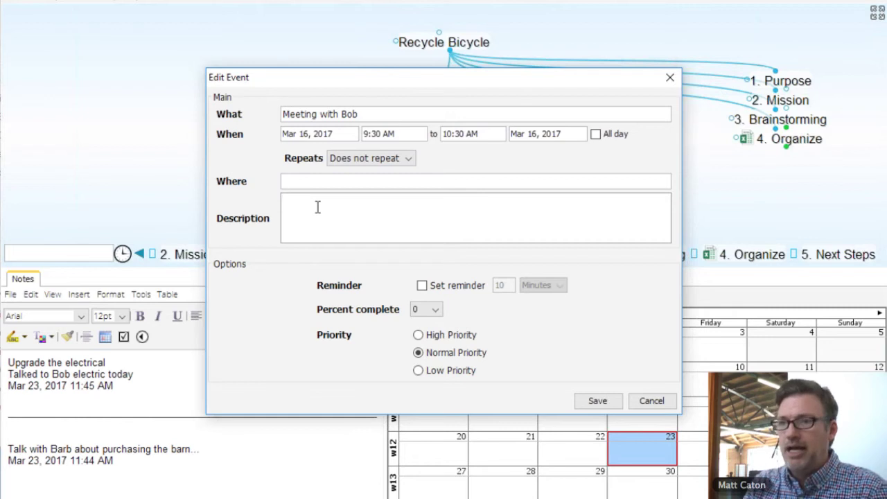
text(Make sure )
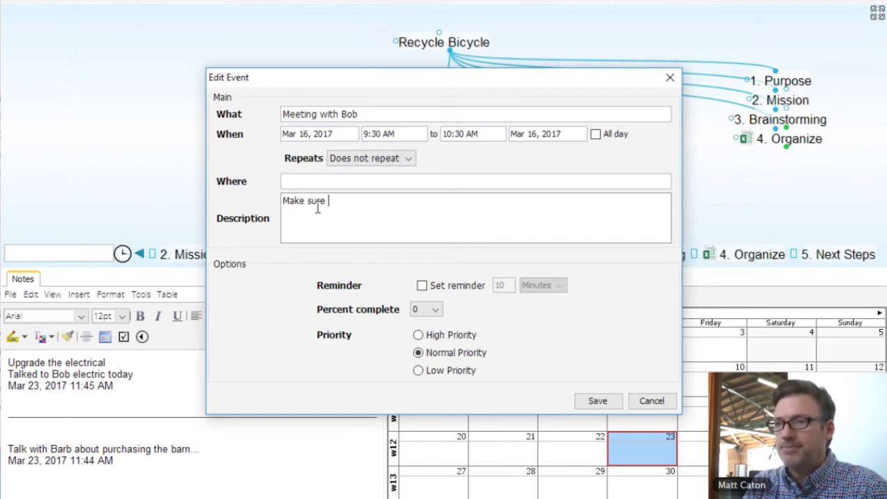
text(Bob know)
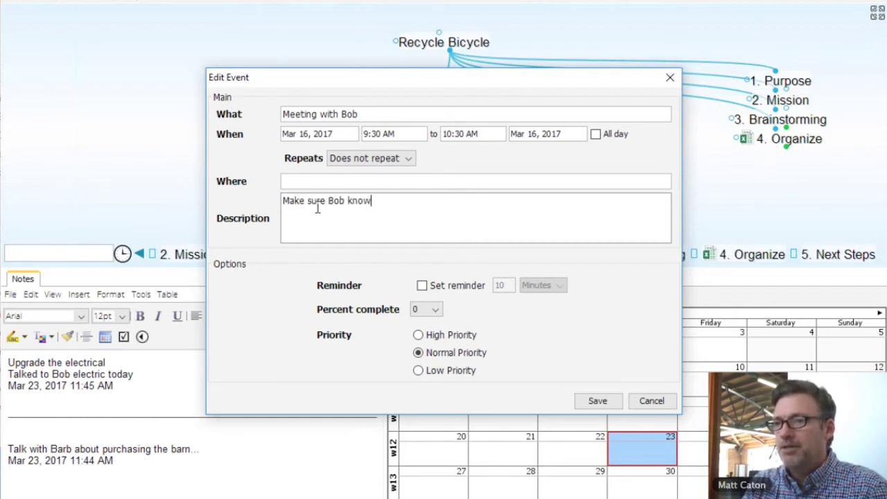
text(s about add)
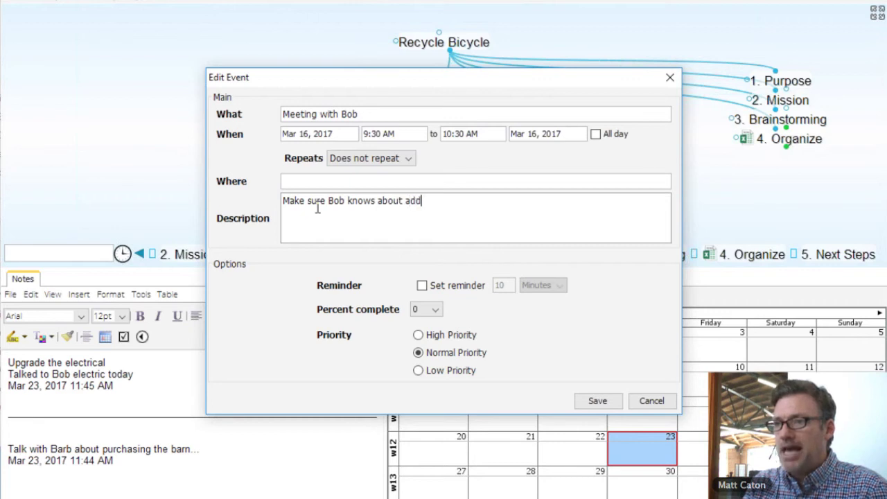
text(ing a 2n)
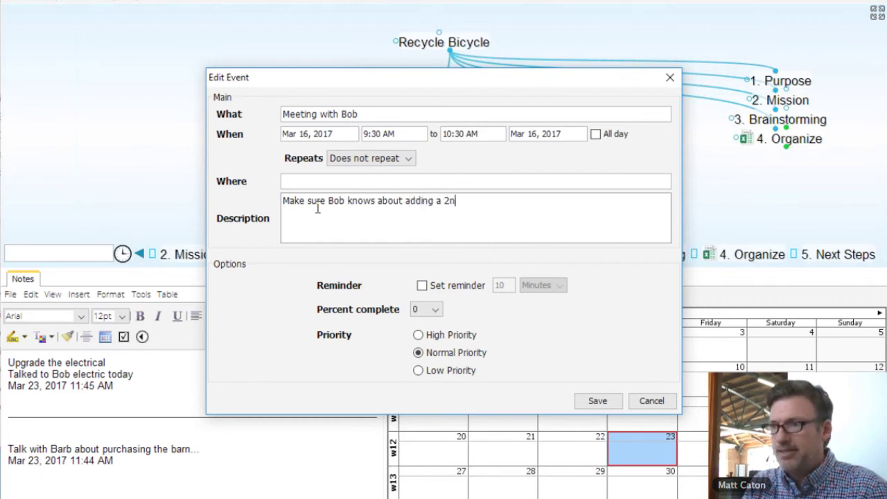
text(d floor )
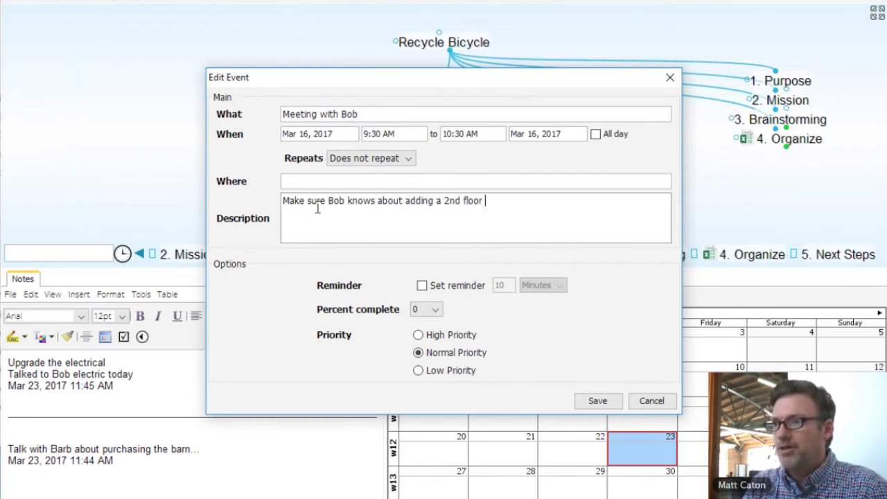
text(loft...)
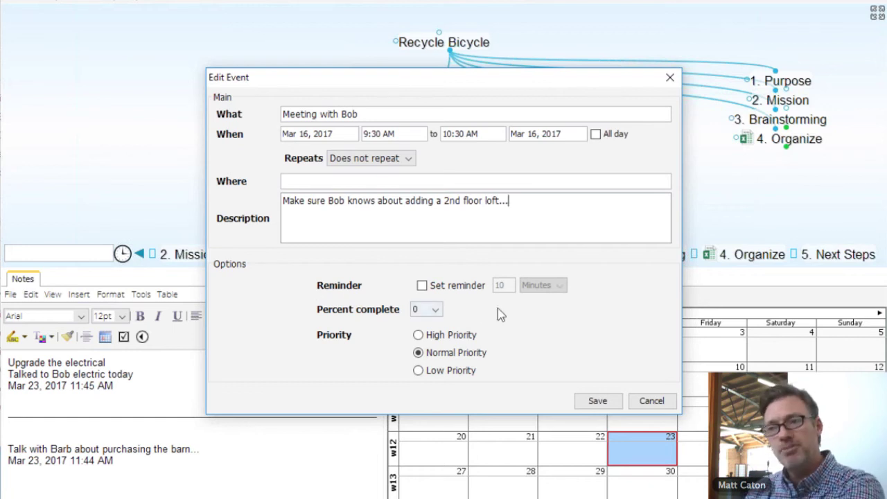
click(422, 285)
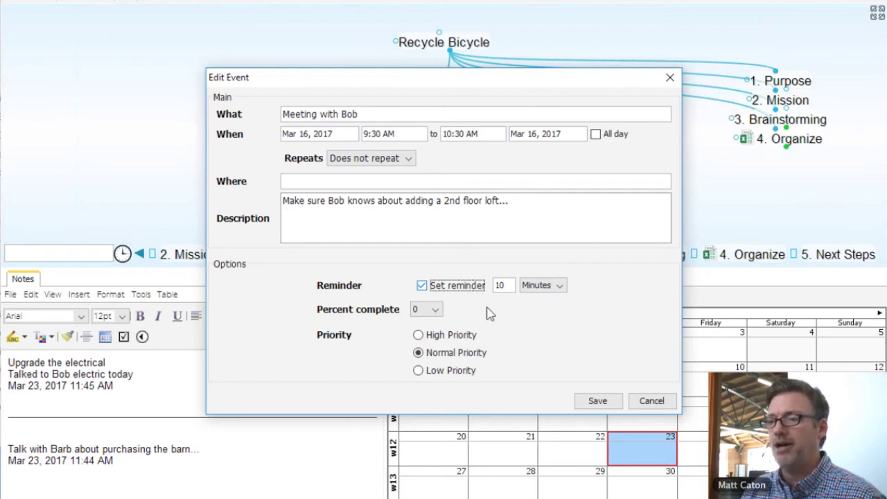
click(599, 404)
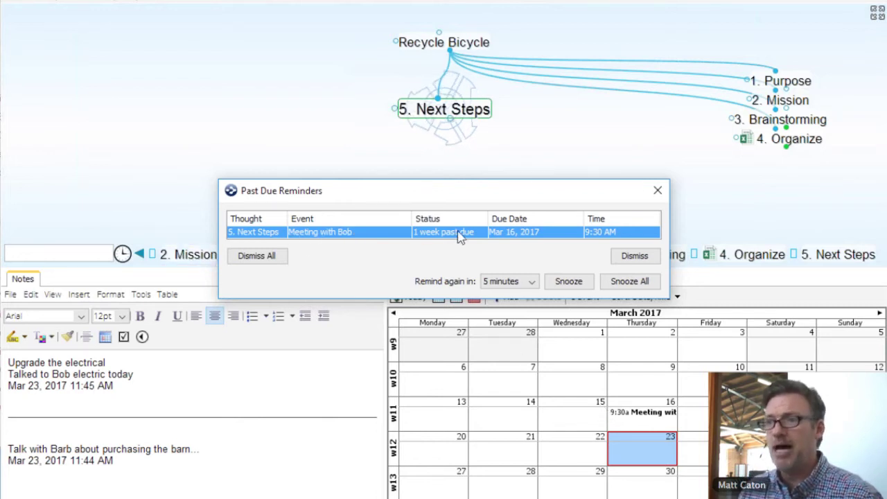
Step: Browse from Recycle Bicycle through 3. Brainstorming, Scrap Metal and Trek to the Mountain bikes thought
click(450, 45)
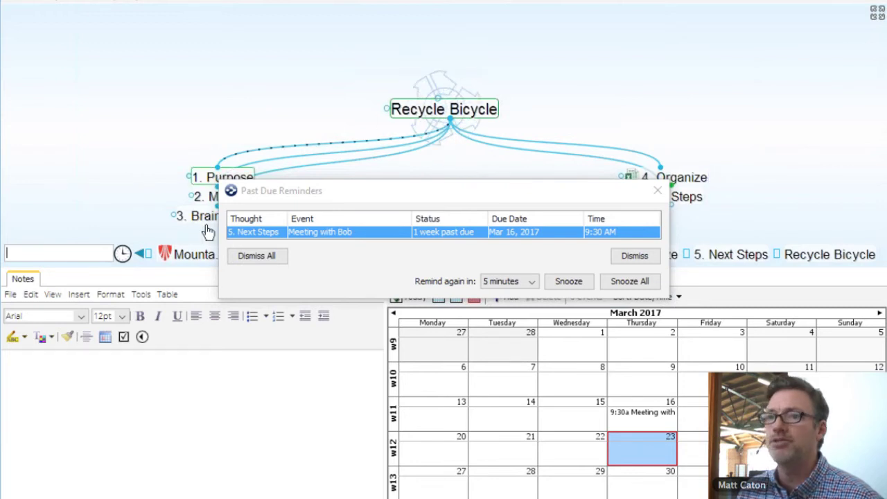
click(204, 216)
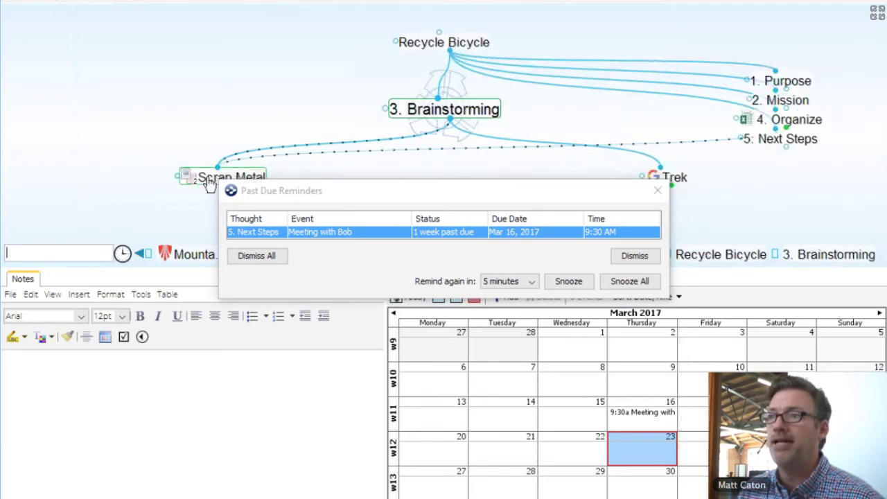
click(208, 181)
click(802, 105)
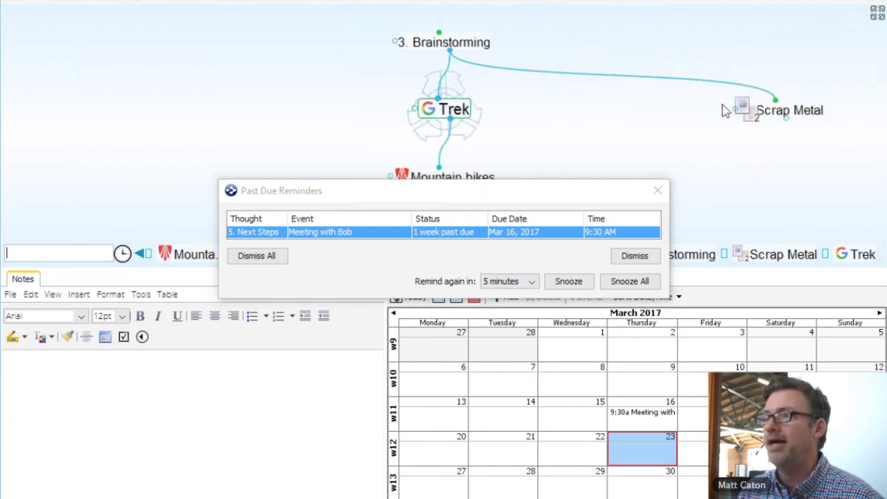
click(471, 178)
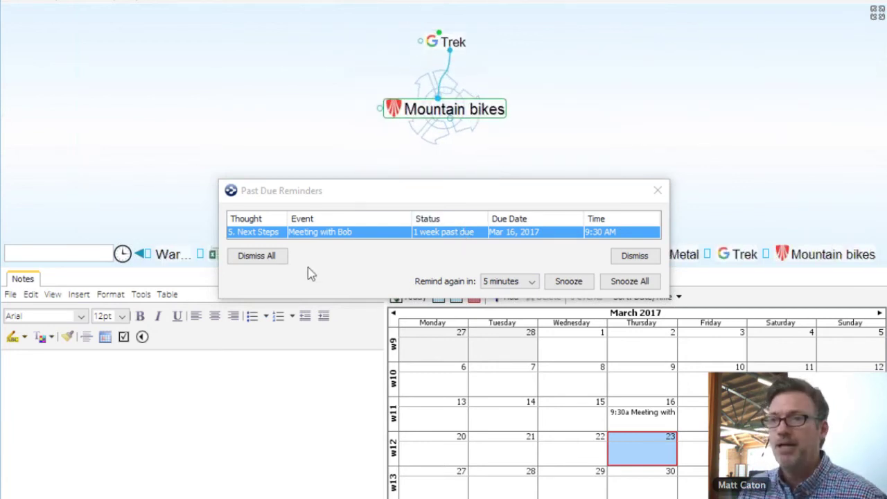
Step: Return to 5. Next Steps through its past due reminder and snooze the reminder for 5 minutes
double_click(258, 236)
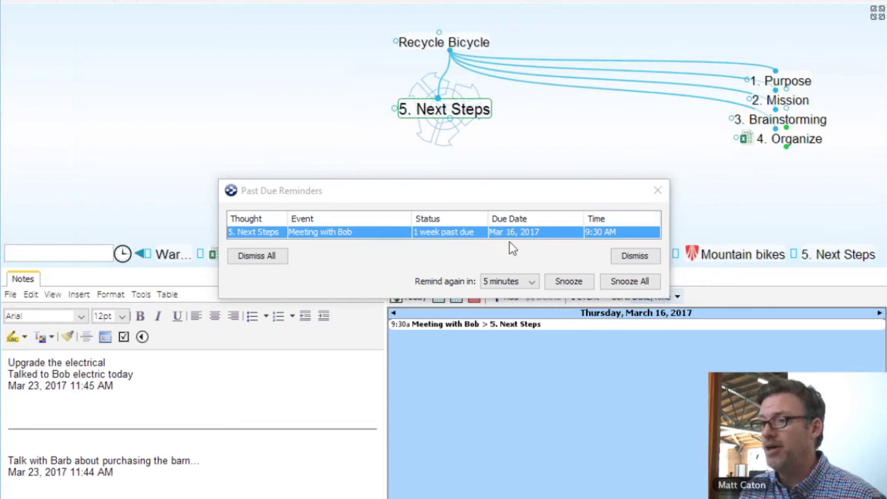
click(585, 283)
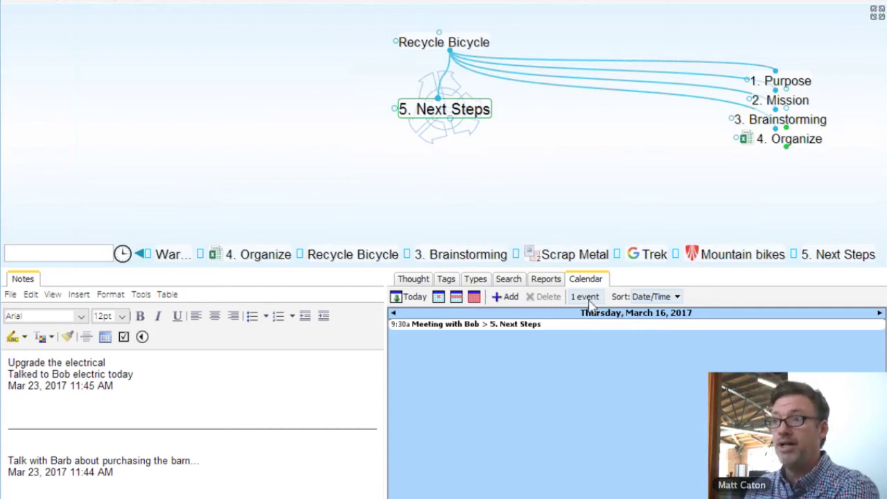
Step: Start another calendar event on Mar 16, 2017 with a start time of 11:00 AM
click(511, 298)
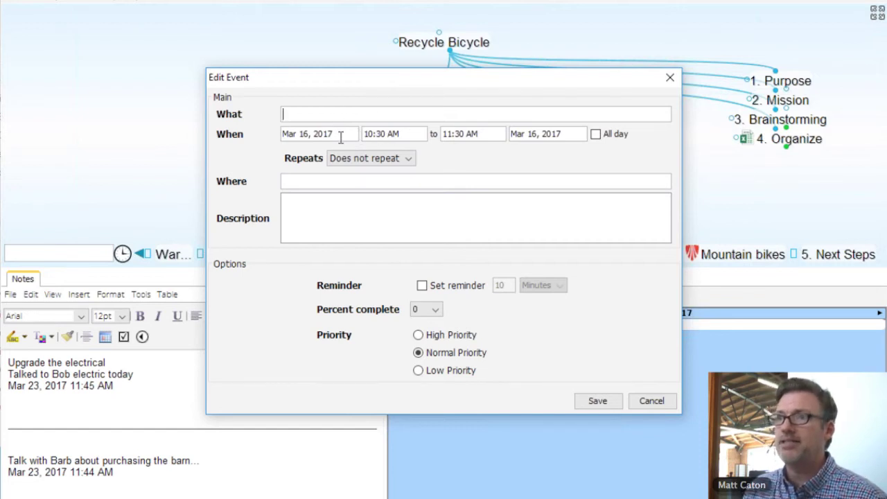
click(409, 134)
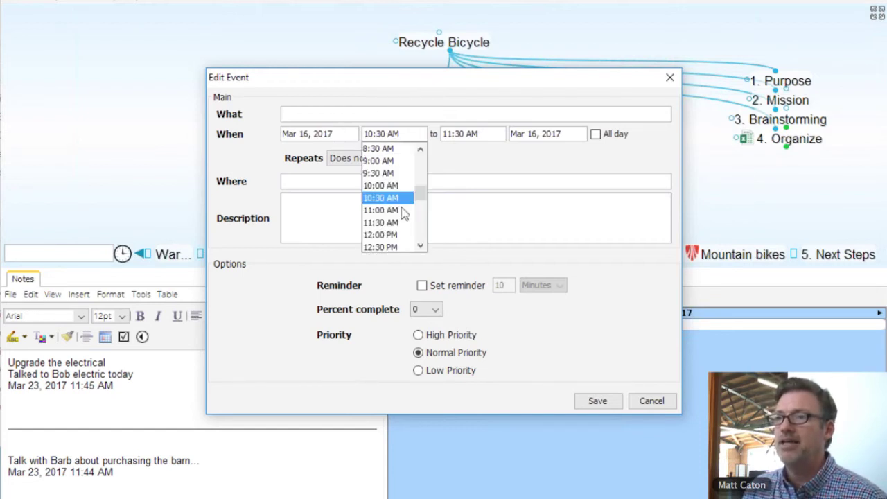
click(388, 210)
Step: Title the event as a meeting with the barn contact to sign contract, and save it with a 10-minute reminder
click(342, 116)
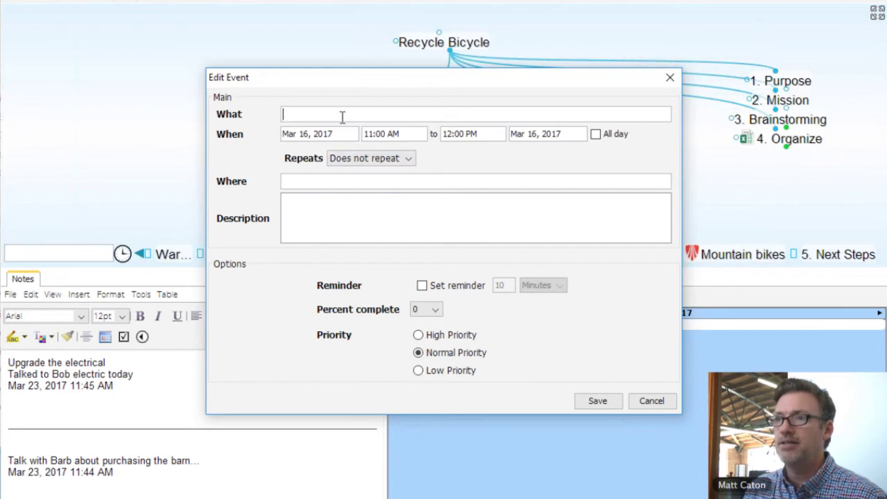
text(Meetin)
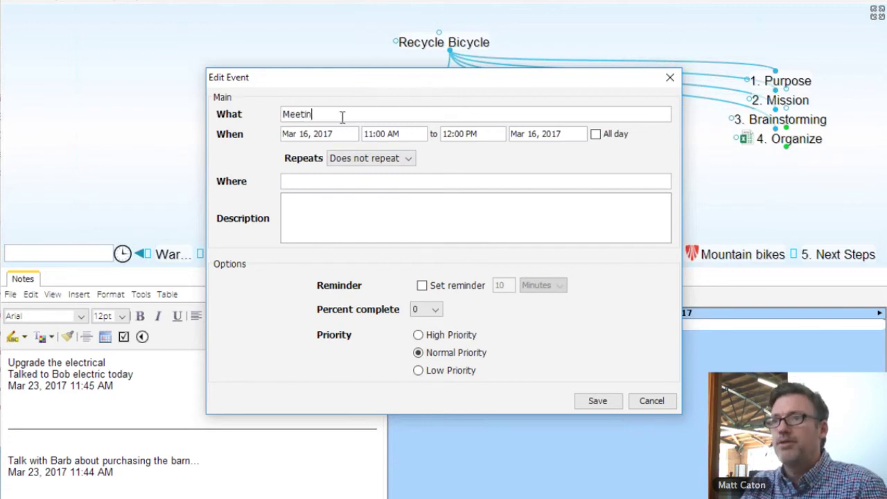
text(g with Bar)
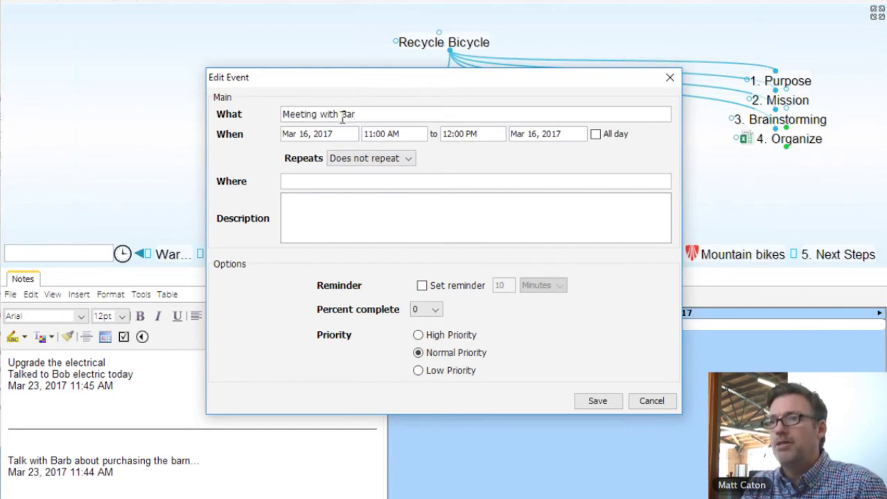
text(g to)
key(BackSpace)
key(BackSpace)
key(BackSpace)
key(BackSpace)
text(b to )
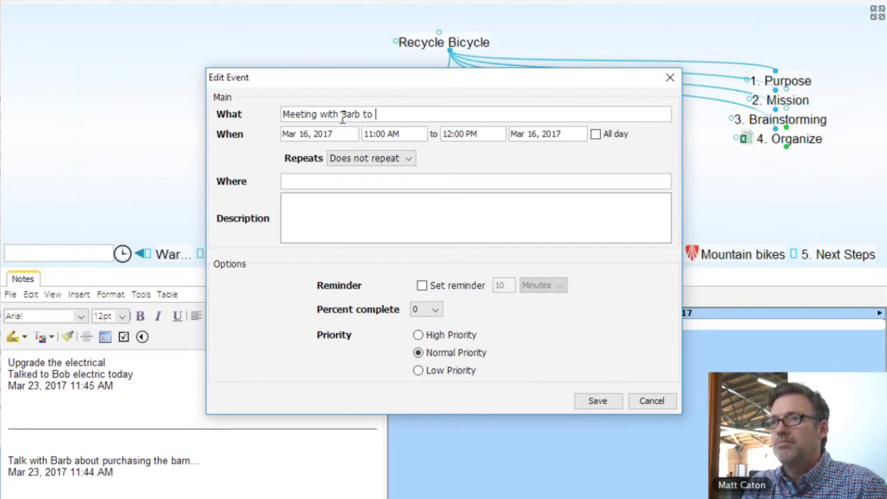
text(sign con)
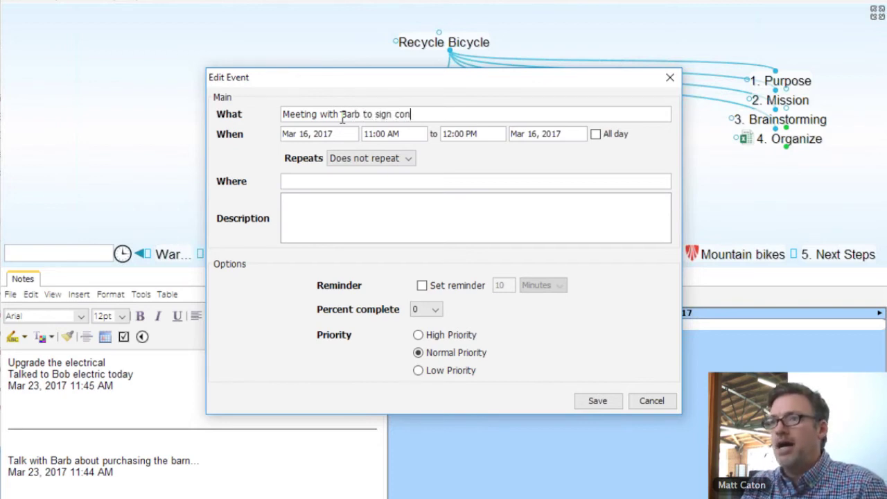
text(tract)
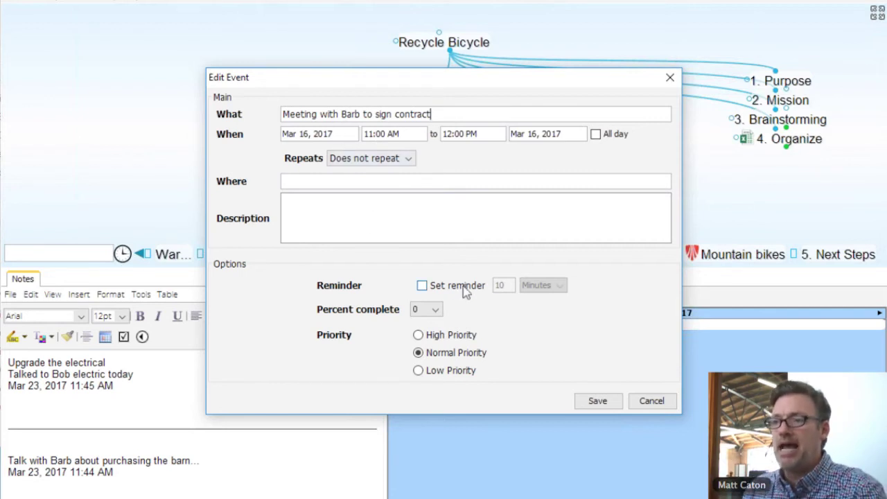
click(423, 285)
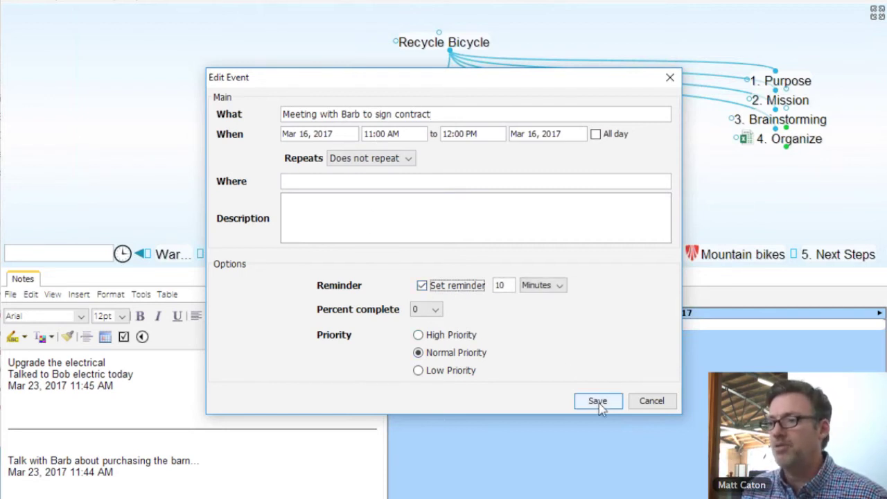
click(598, 402)
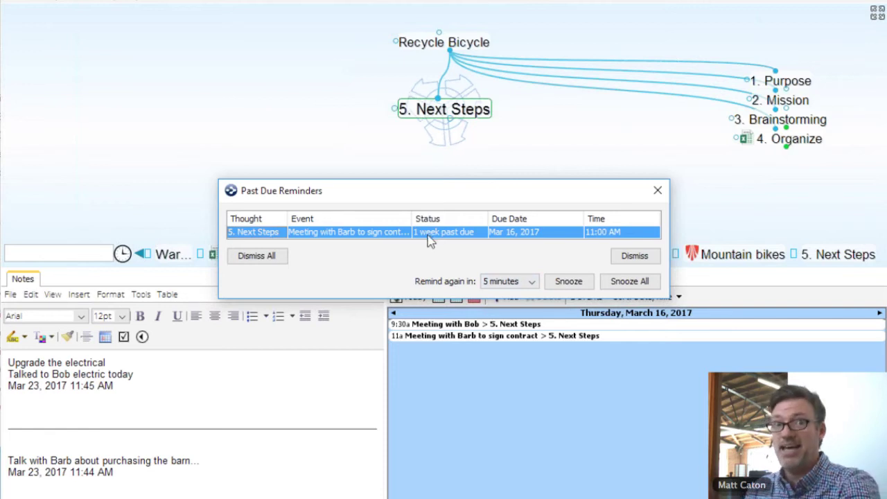
Step: Snooze the contract meeting's past due reminder for 5 minutes and open the list of events for 5. Next Steps
click(569, 281)
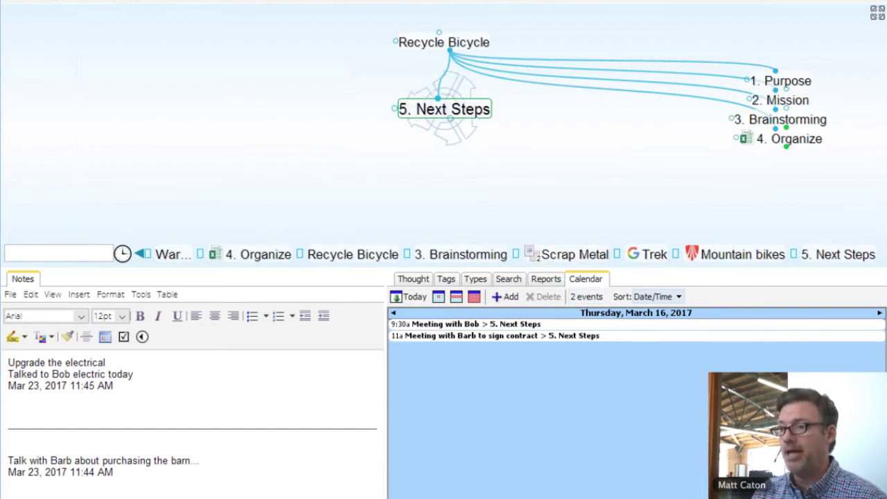
click(586, 298)
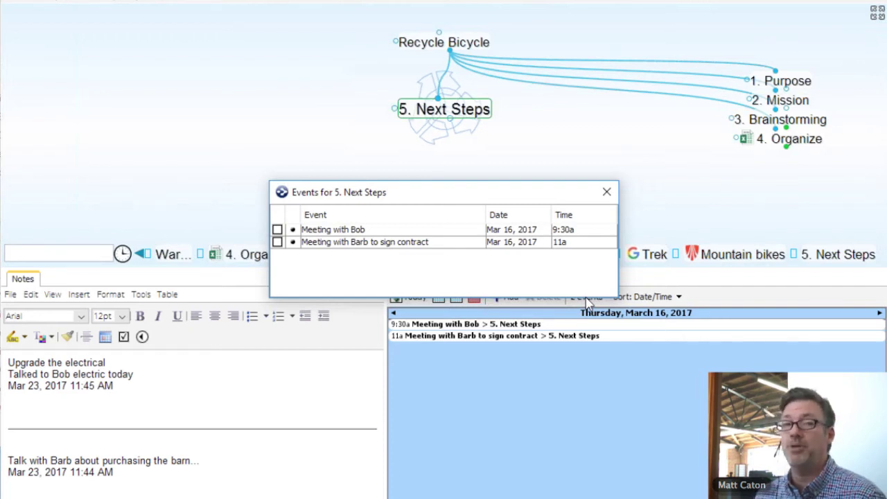
Step: Close the event list for 5. Next Steps and try to sync the calendar to Google Calendar
click(607, 194)
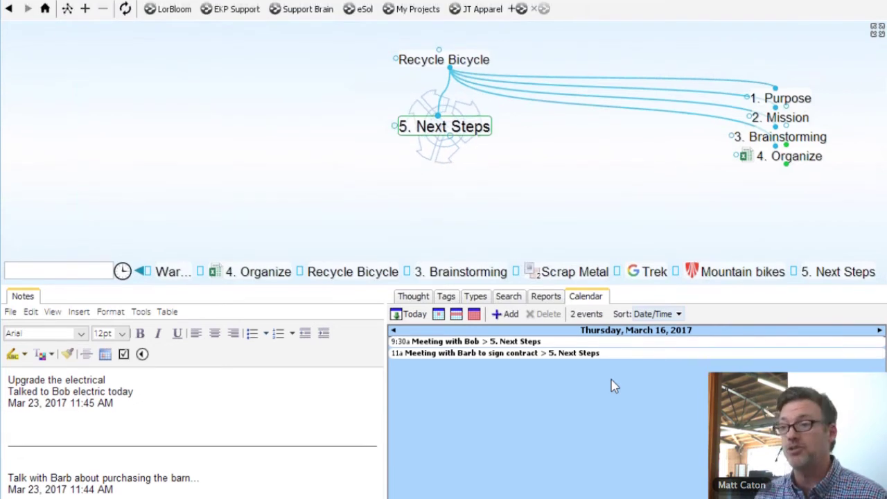
click(11, 14)
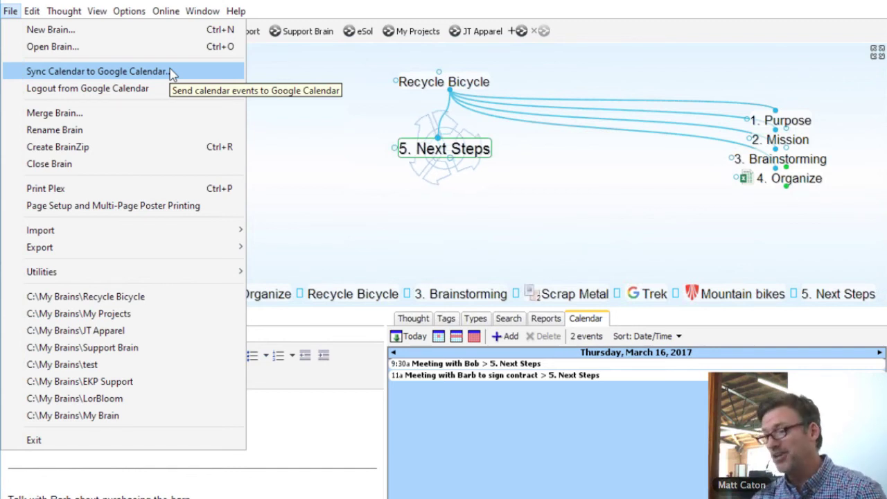
key(Escape)
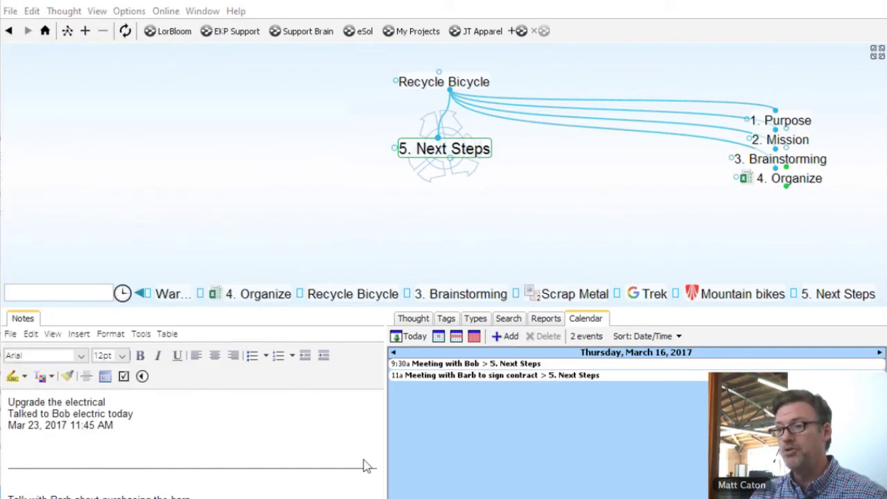
click(11, 11)
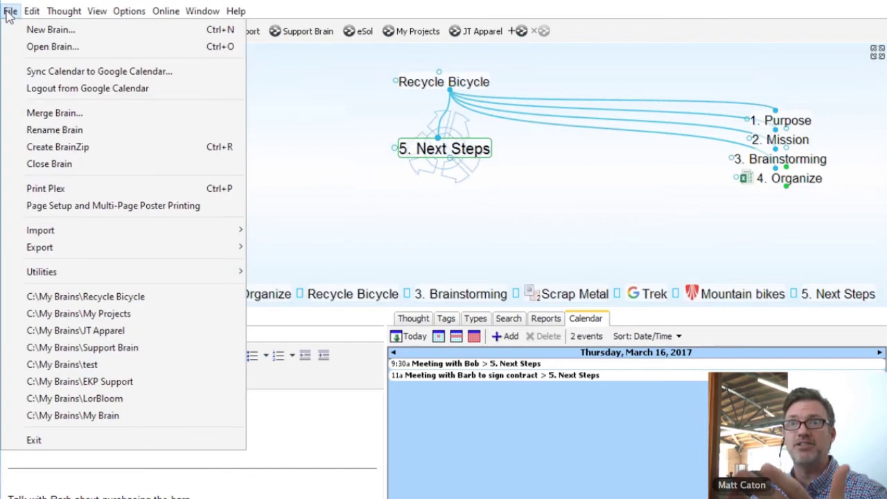
click(57, 72)
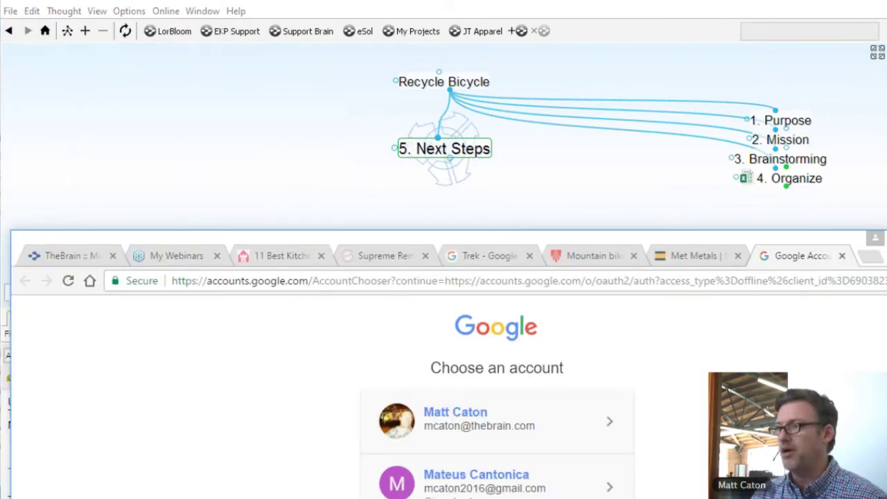
click(873, 249)
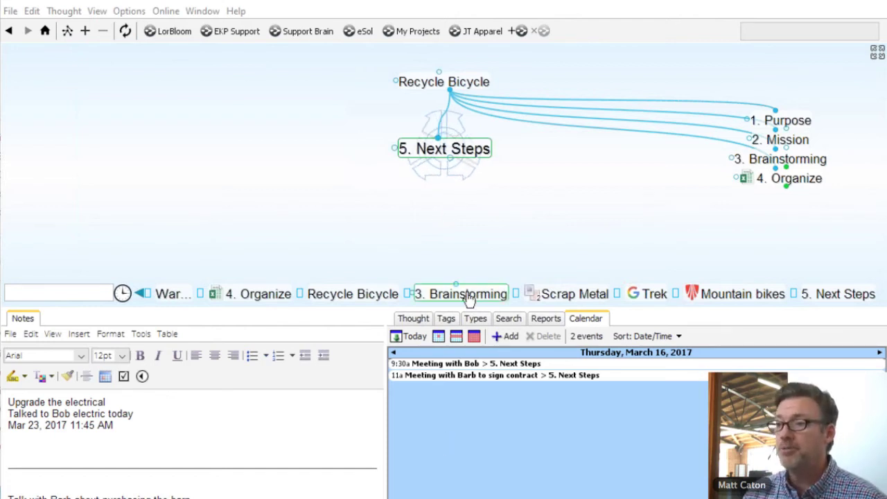
Step: Create a new thought type named Urgent
click(476, 319)
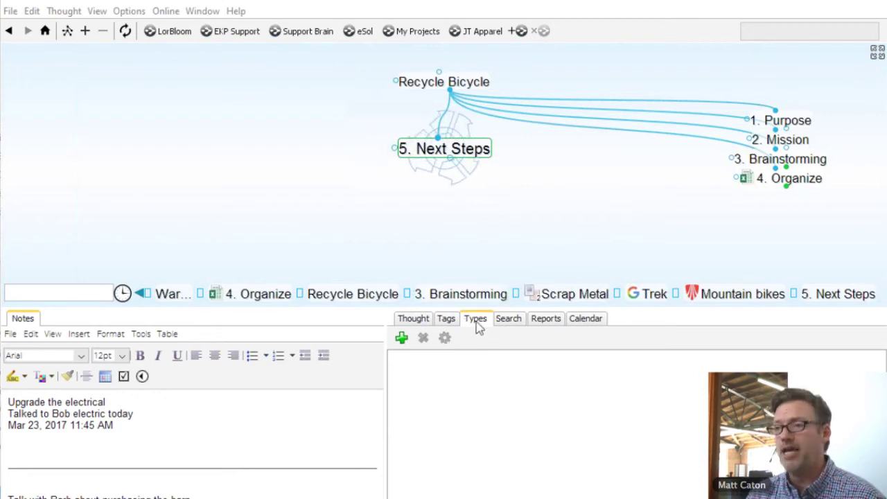
click(402, 339)
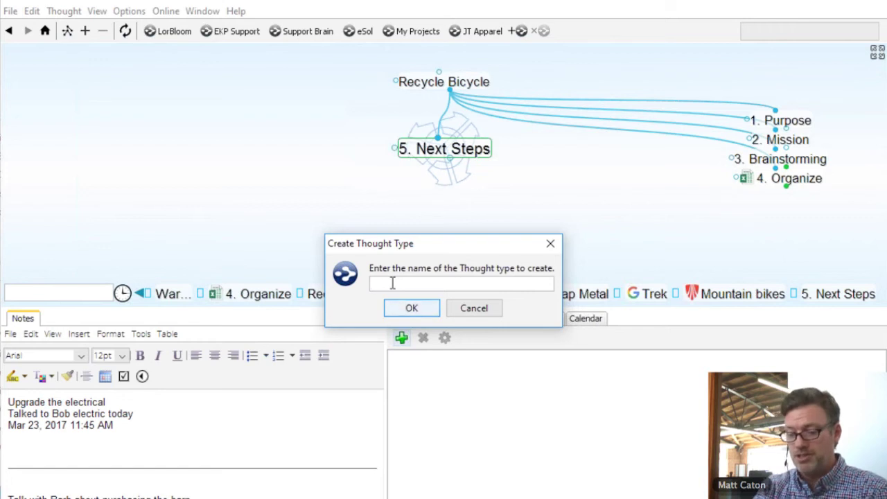
text(Urgent)
key(Return)
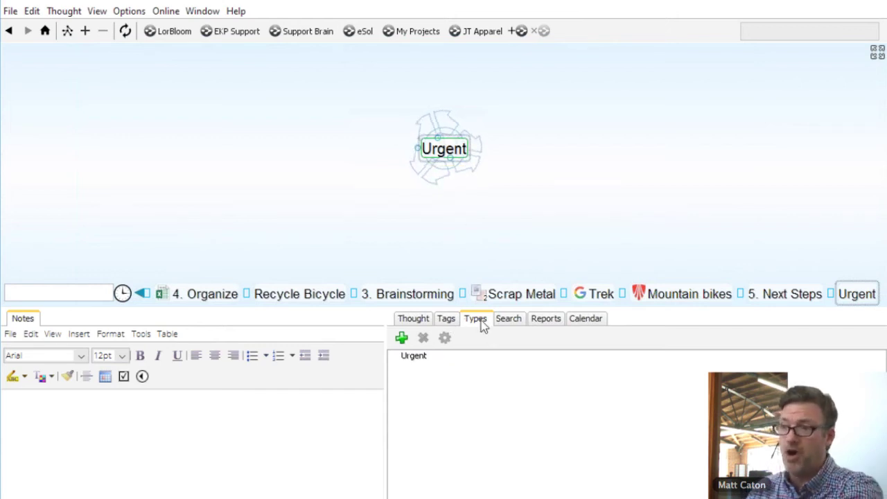
Step: Set the text color of the Urgent thought type to red
click(414, 320)
click(411, 352)
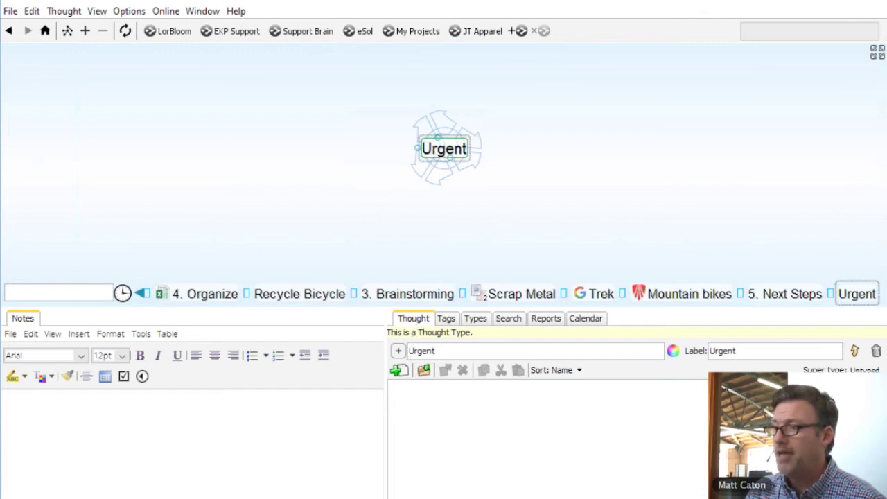
click(673, 351)
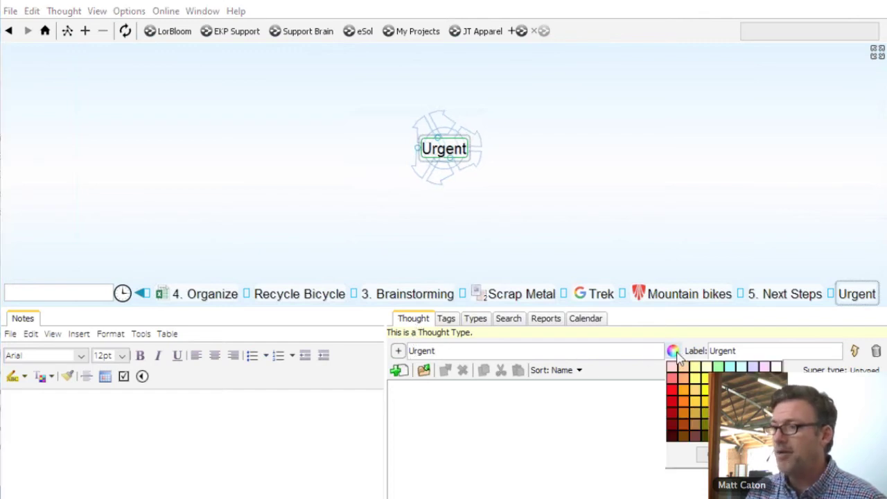
click(671, 396)
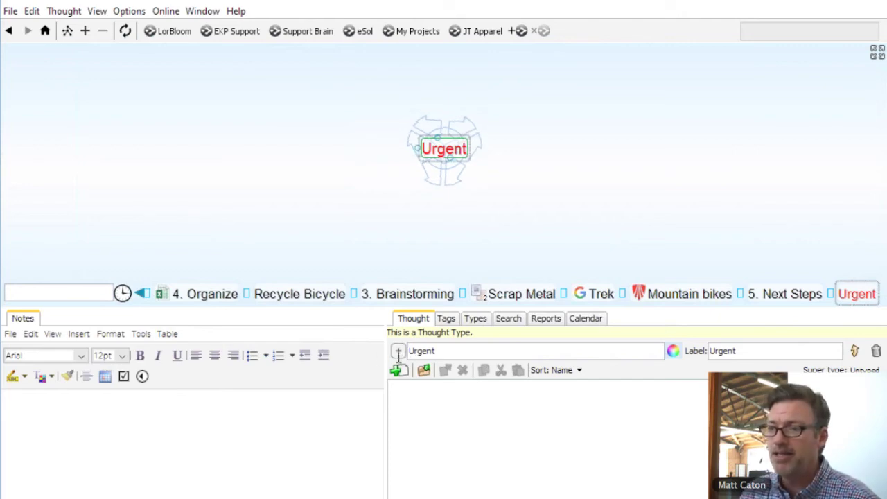
Step: Give the Urgent thought type the red target icon from the Business category
click(398, 351)
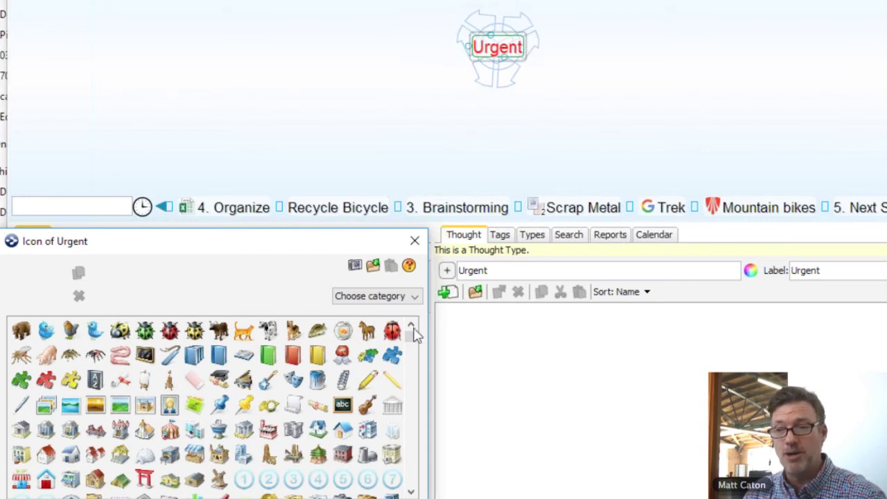
click(414, 297)
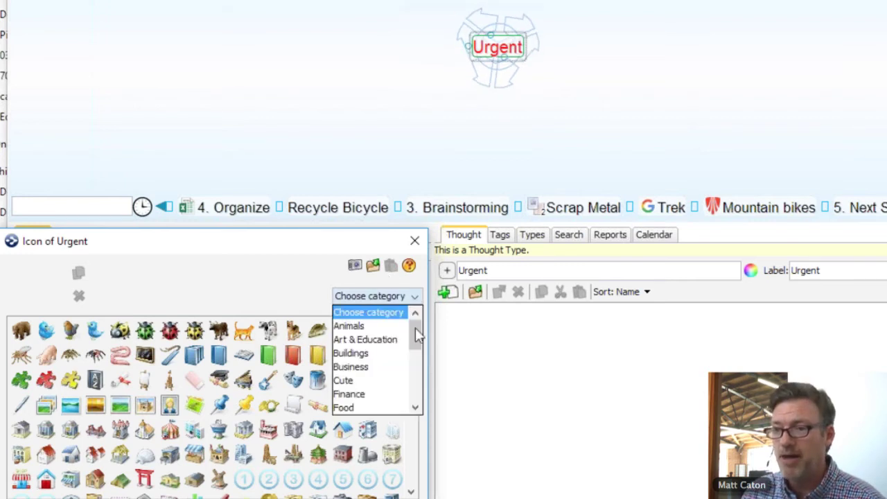
mouse_move(416, 328)
mouse_down()
mouse_move(416, 355)
mouse_move(416, 326)
mouse_up()
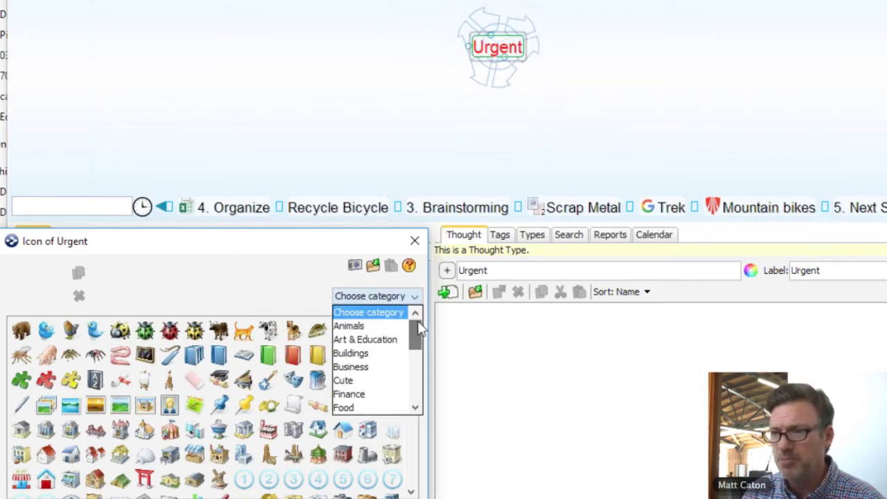
click(367, 368)
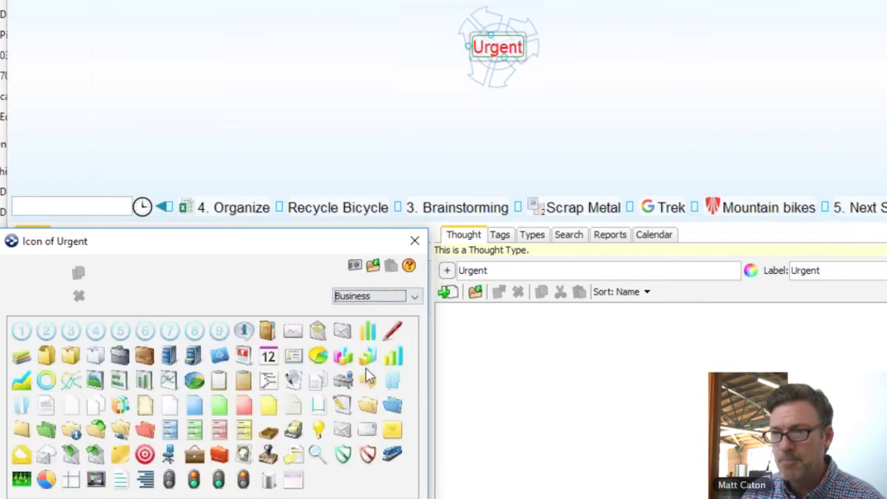
click(144, 458)
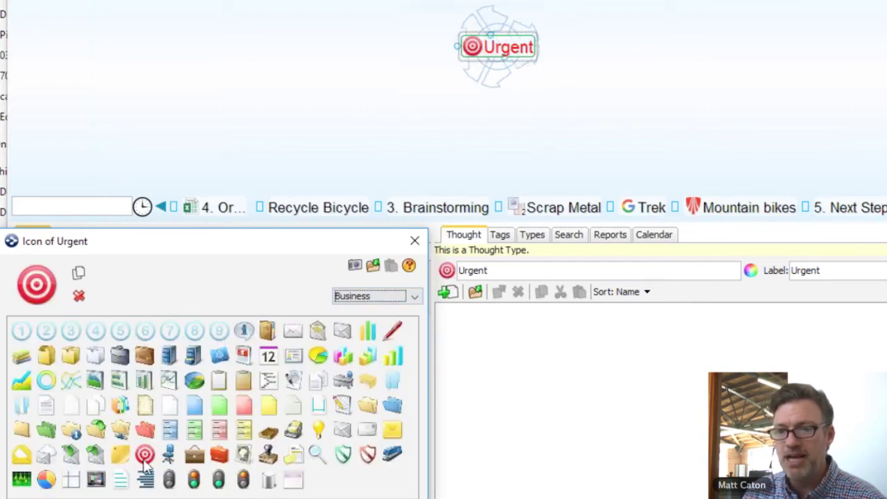
click(415, 241)
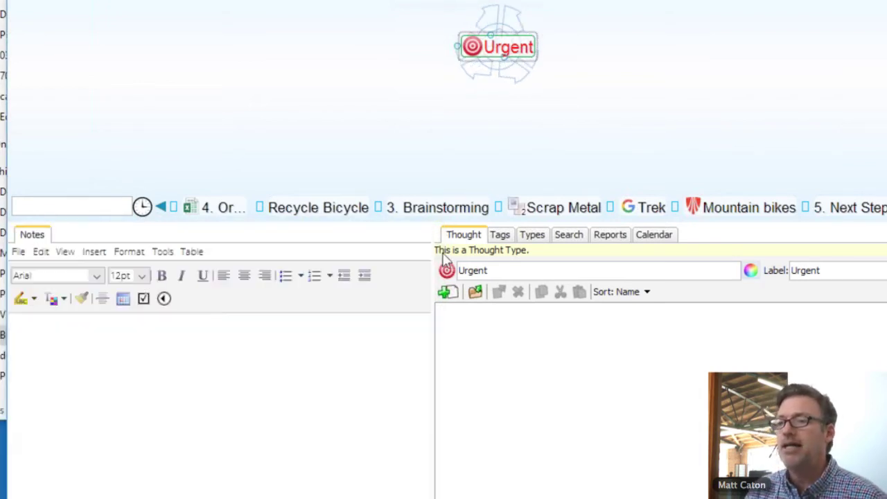
Step: Create a second thought type named Back Burner
click(535, 238)
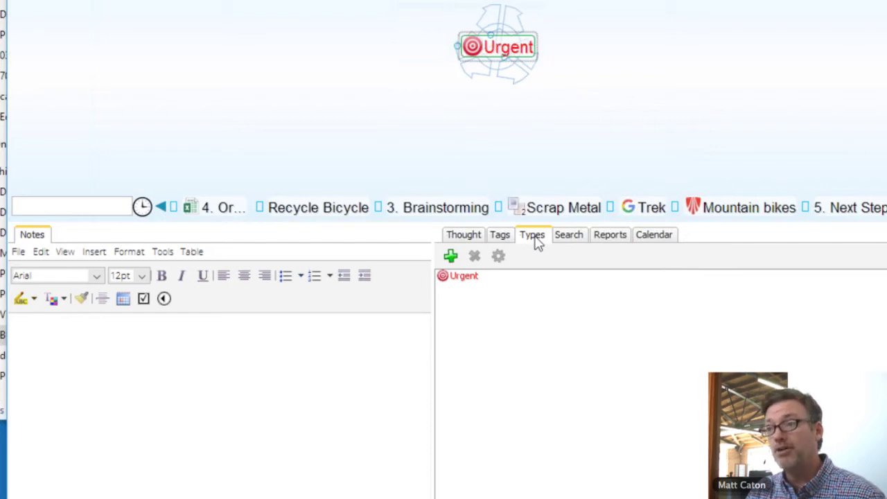
click(451, 258)
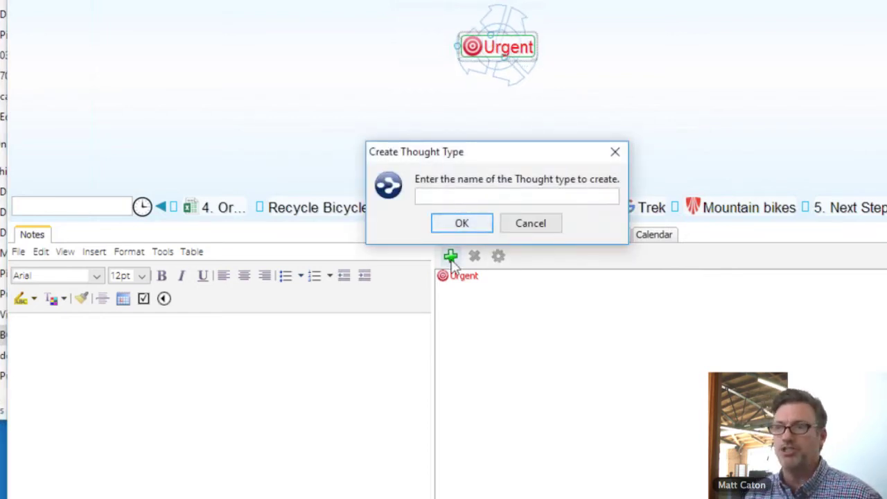
text(Bac)
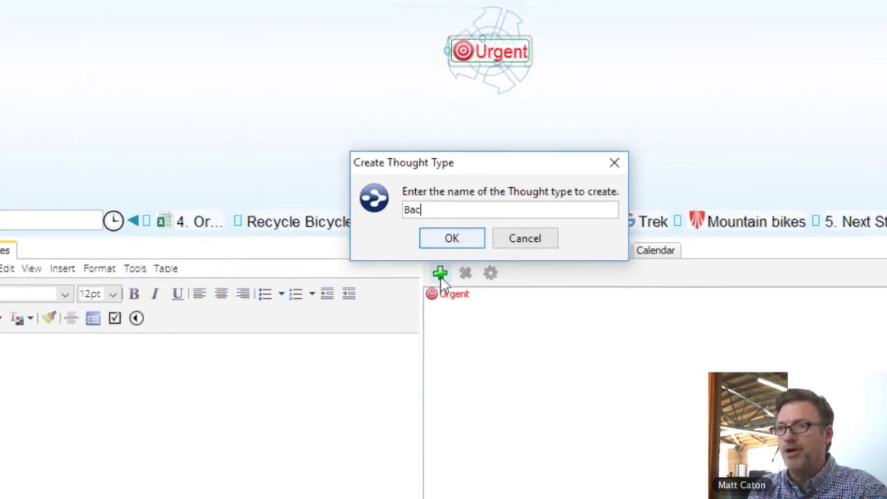
text(k Burner)
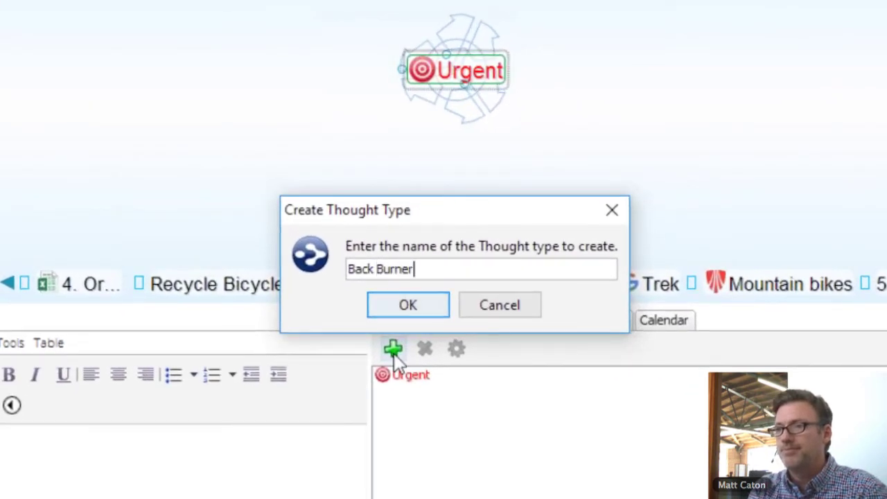
click(414, 312)
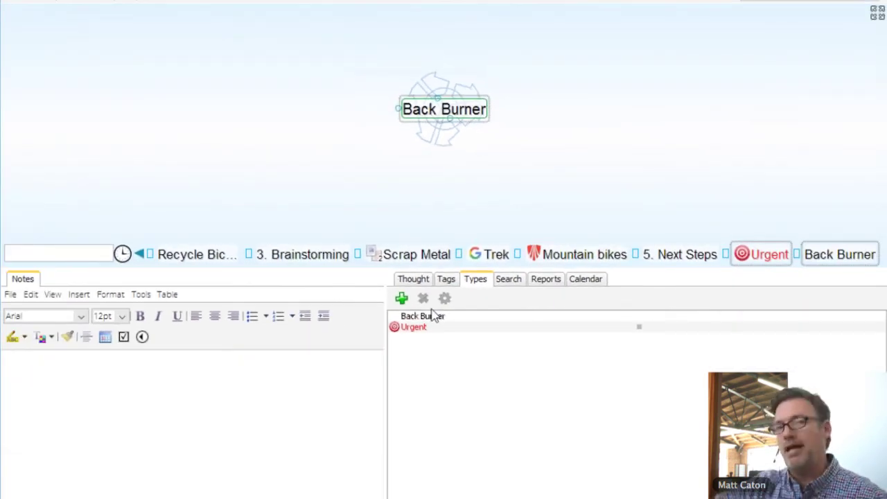
Step: Set the text color of the Back Burner thought type to blue
click(416, 318)
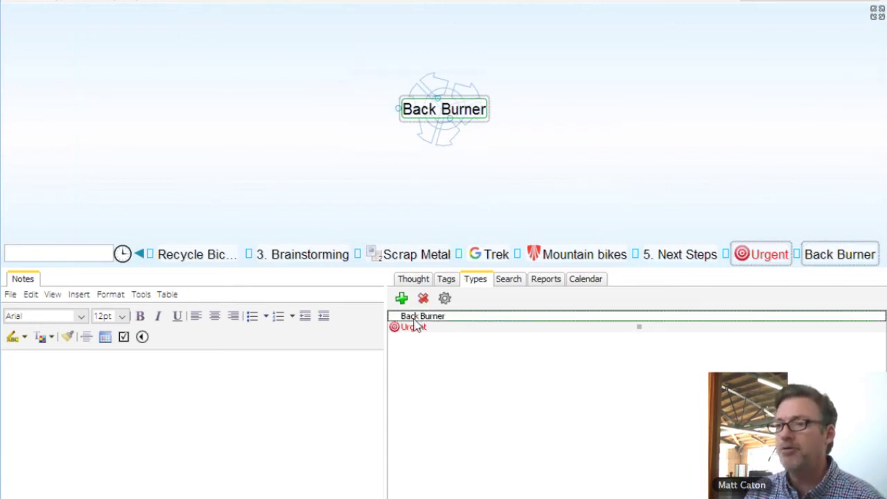
click(418, 279)
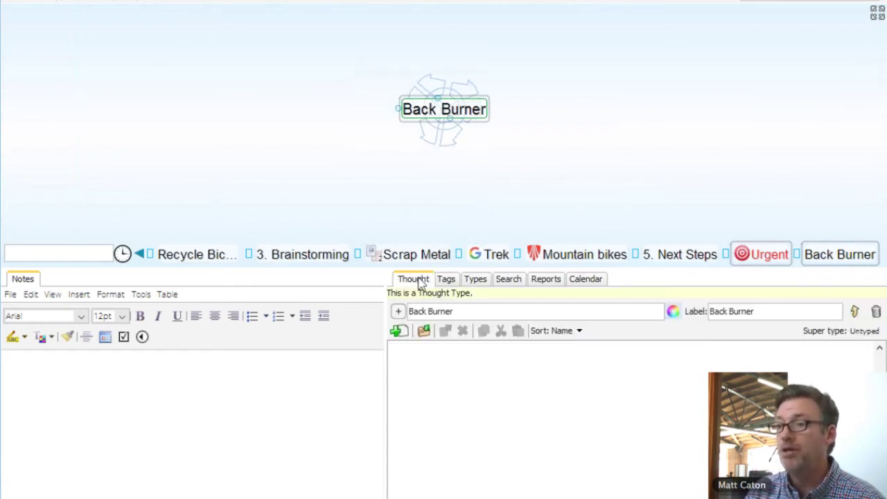
click(676, 312)
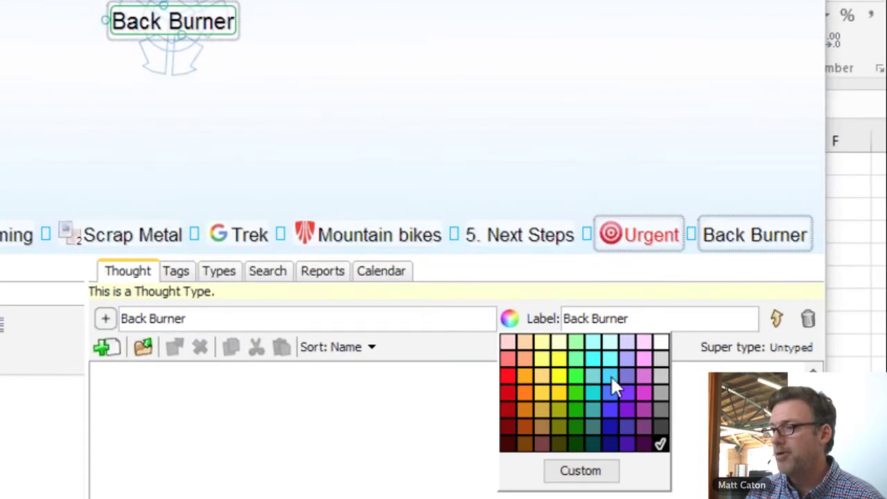
click(612, 380)
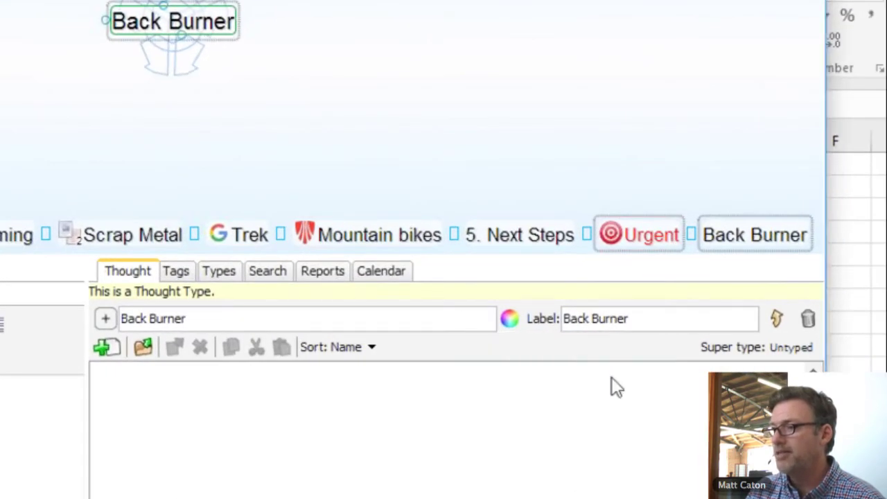
click(508, 319)
click(613, 415)
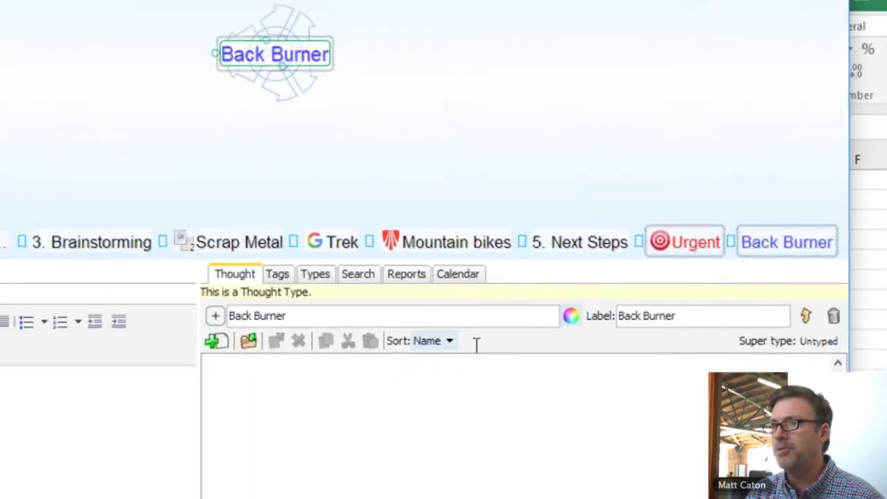
Step: Give the Back Burner thought type the green folder icon from the Business category
click(215, 316)
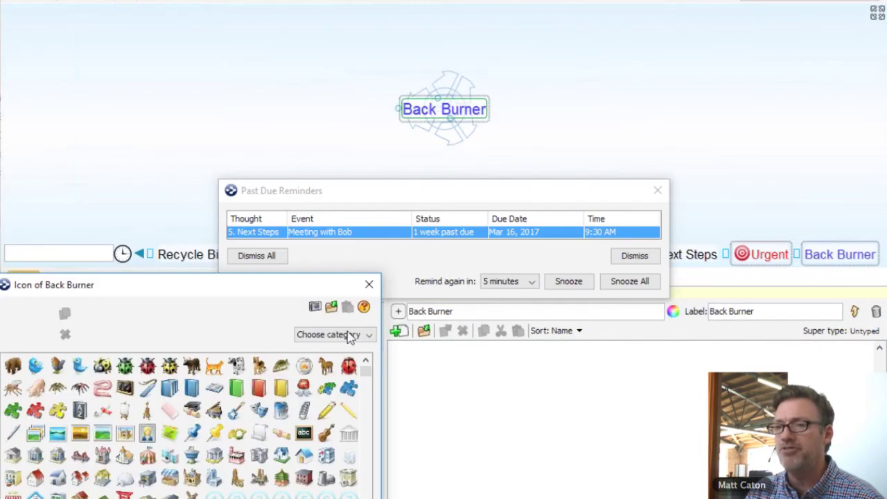
click(350, 336)
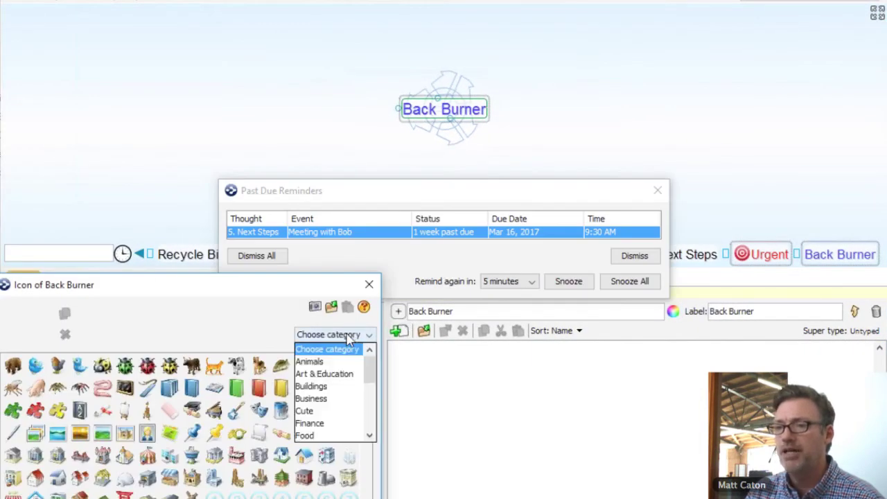
click(329, 407)
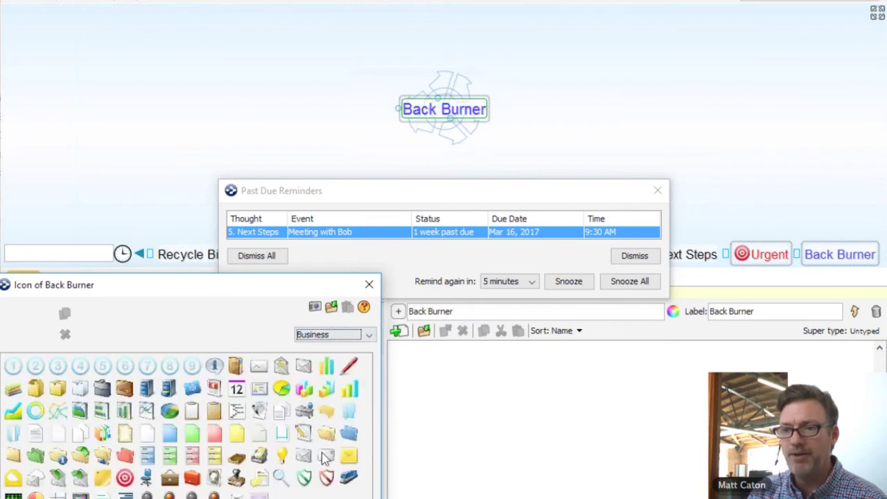
click(36, 456)
click(368, 284)
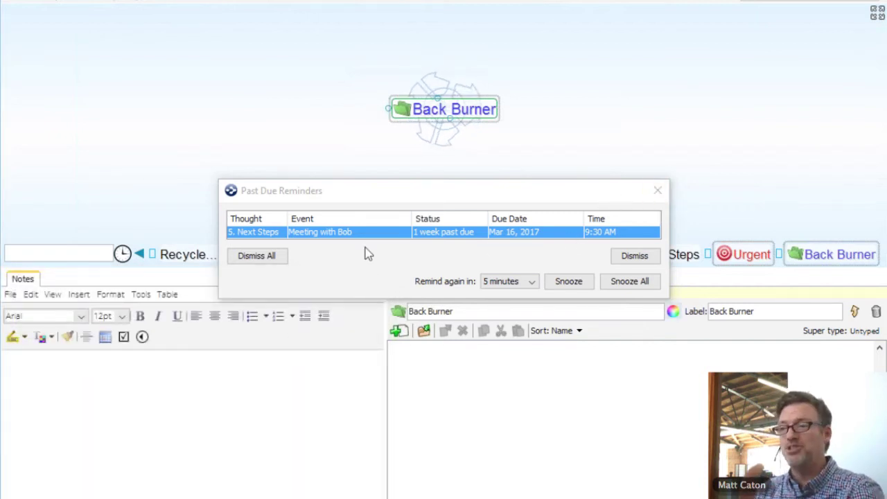
Step: Dismiss the past due reminder for the 9:30 AM meeting, check the calendar for March 16, 2017, and return to the Back Burner properties
click(641, 262)
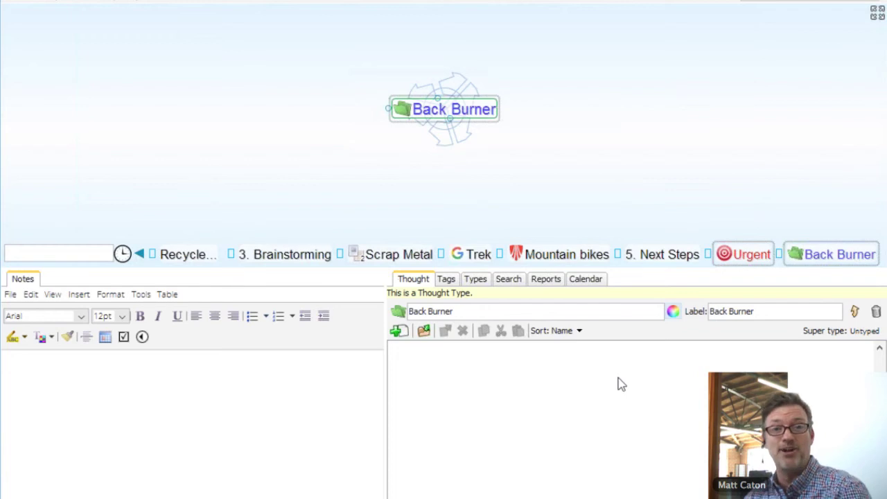
click(585, 279)
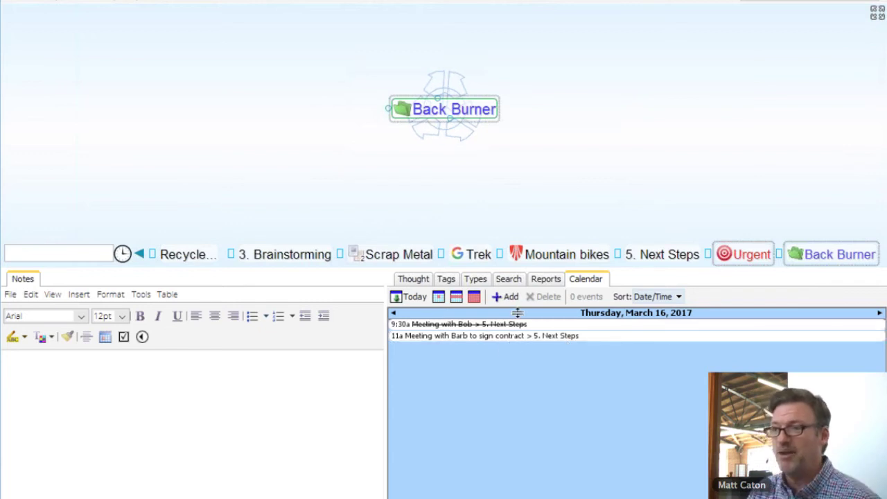
click(415, 280)
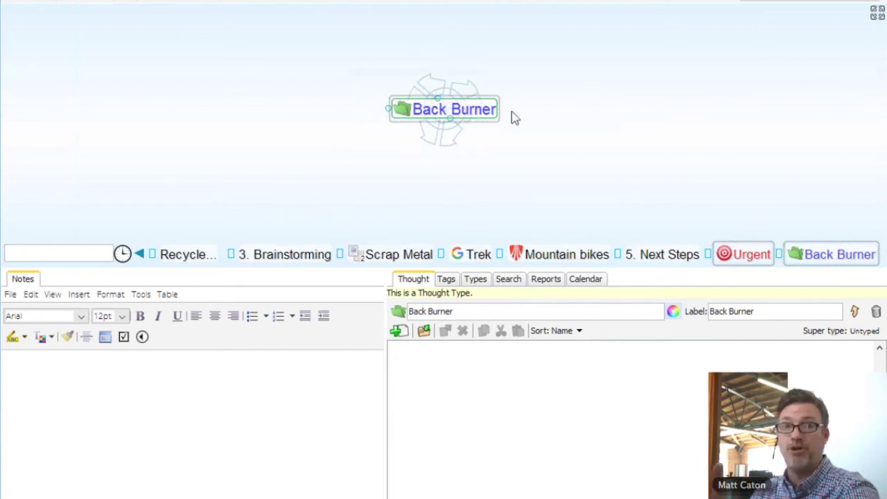
Step: Check the list of thought types, open 2. Mission under Recycle Bicycle, and dismiss the past due reminder for the 11:00 AM meeting
click(478, 285)
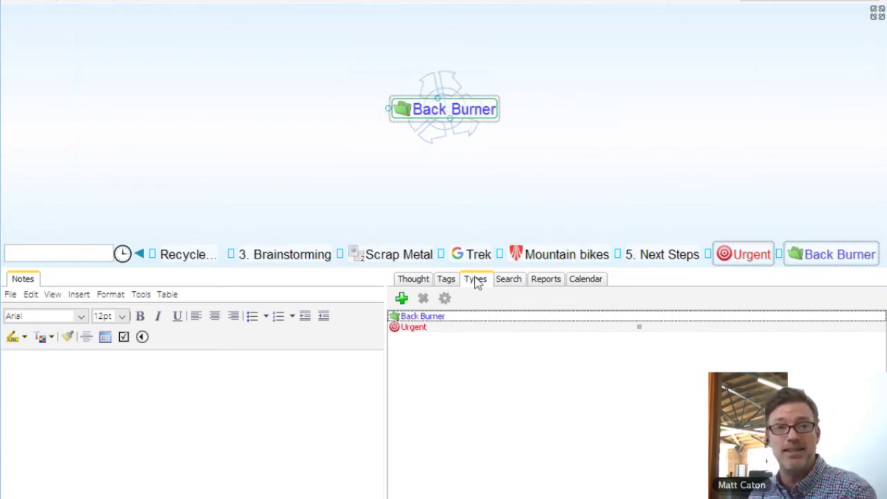
click(201, 262)
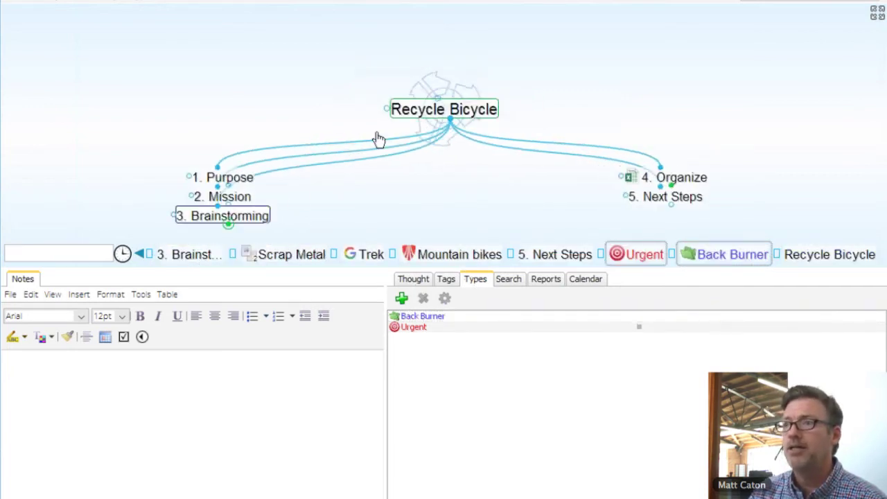
click(233, 199)
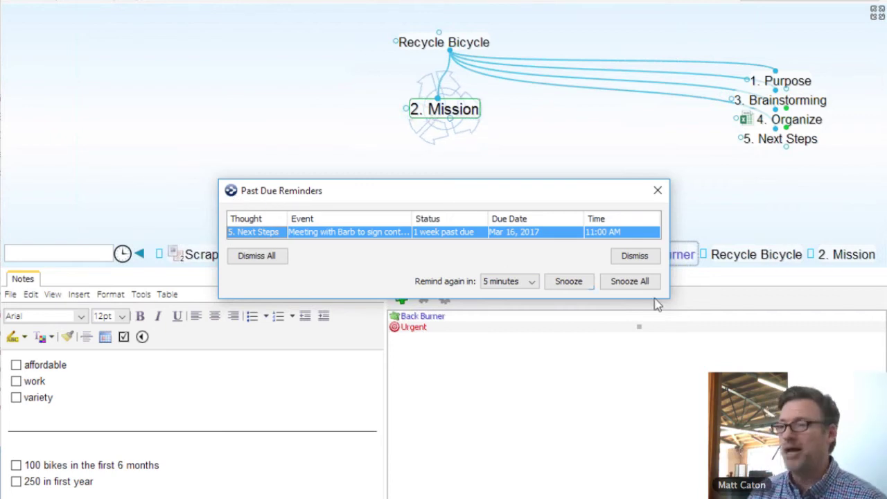
click(642, 257)
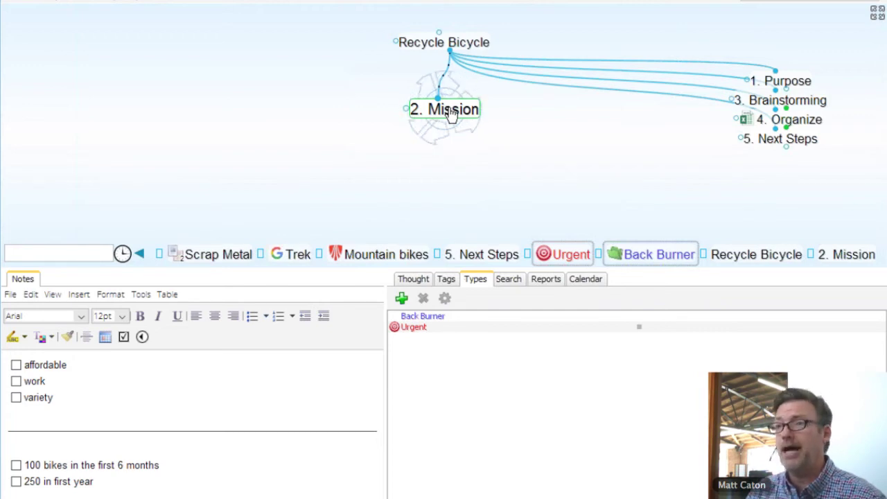
Step: Assign the Urgent thought type to the 2. Mission thought
right_click(451, 115)
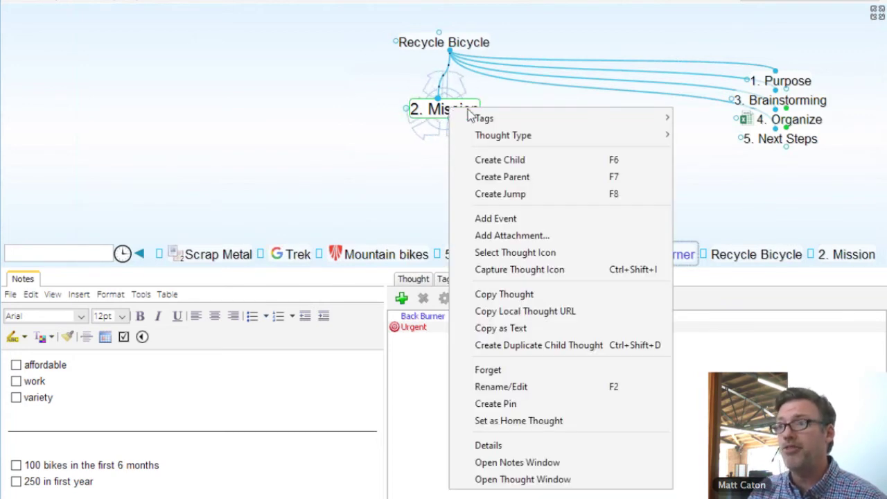
mouse_move(503, 137)
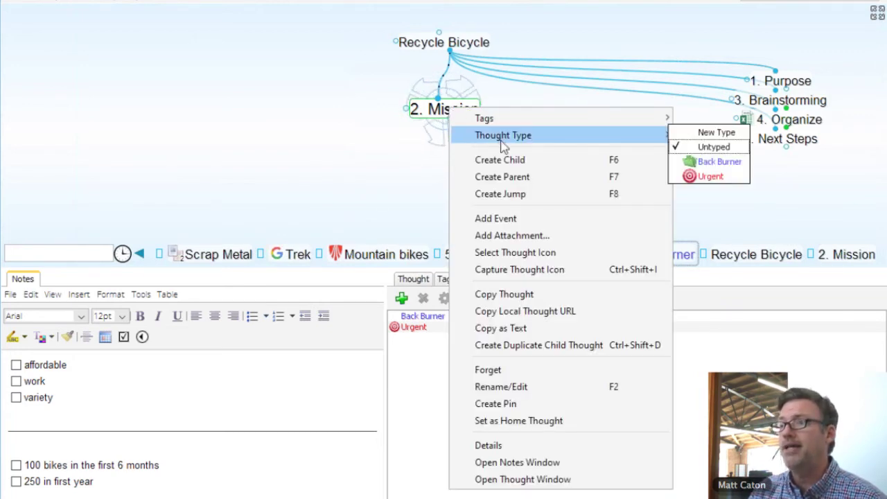
click(710, 176)
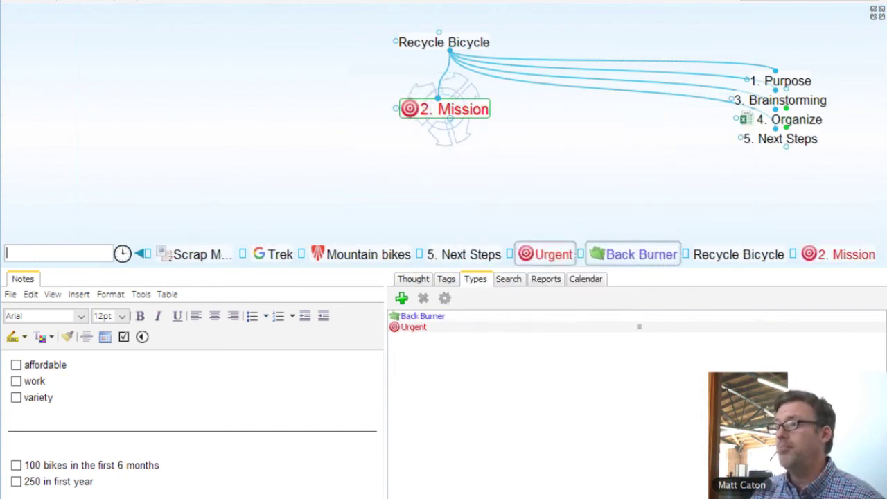
Step: Open the Scrap Metal thought under 4. Organize and assign it the Urgent thought type
click(817, 121)
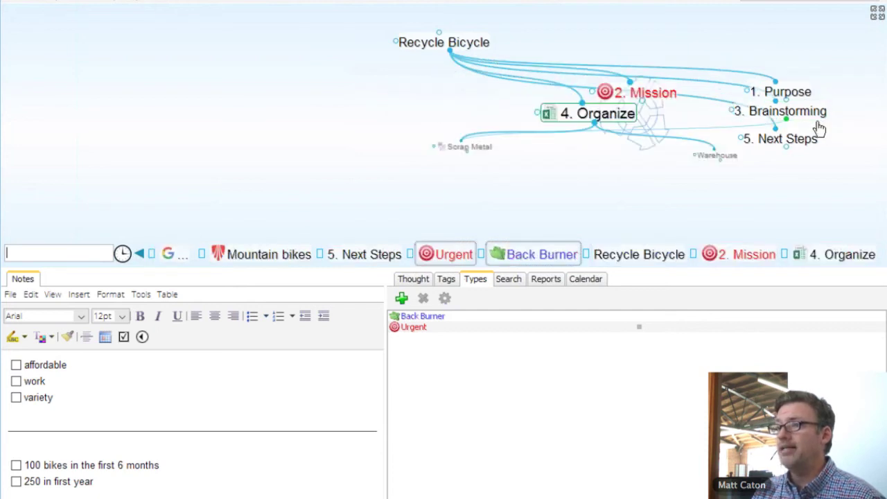
click(235, 177)
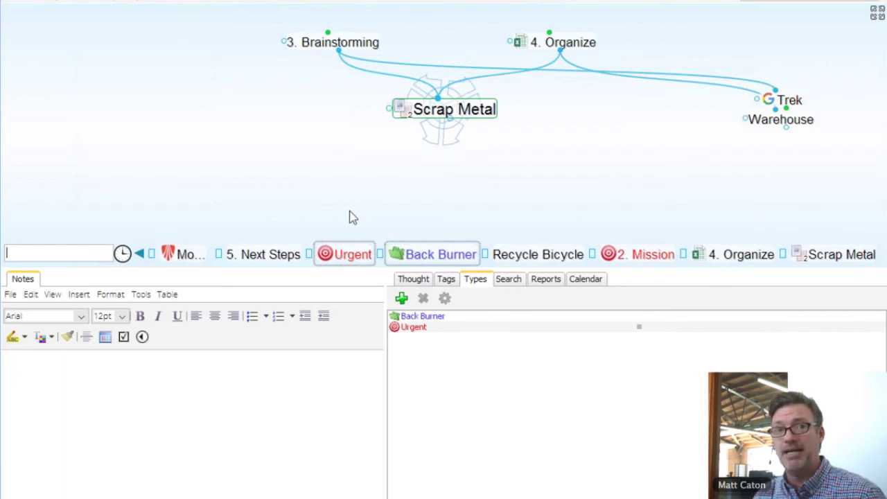
right_click(469, 112)
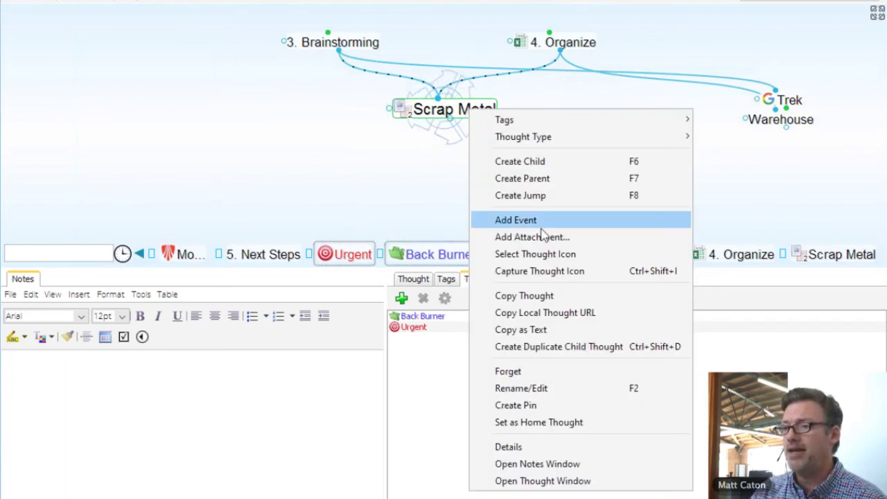
mouse_move(531, 137)
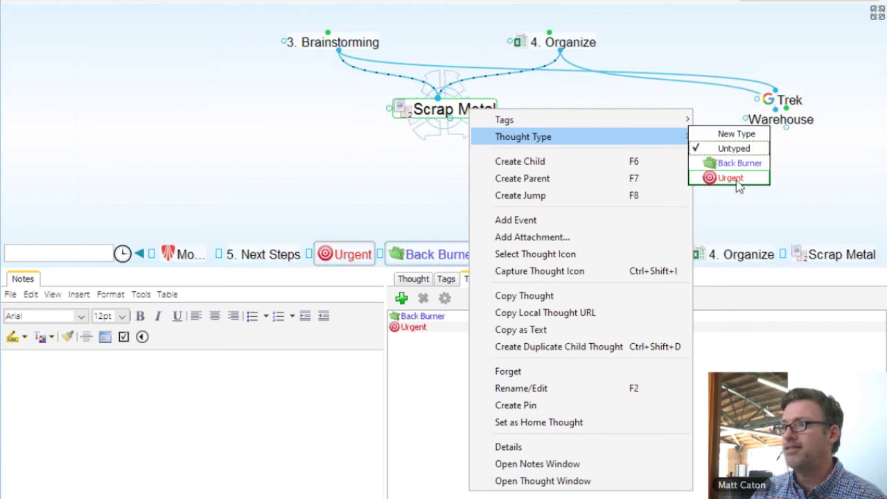
click(734, 179)
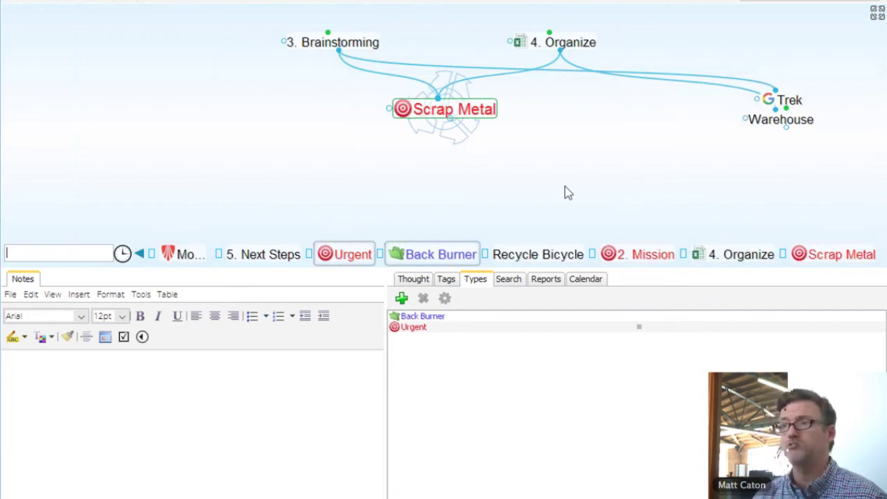
Step: From 4. Organize, run a report limited to the Urgent thought type and visit 2. Mission and Scrap Metal from its results
click(577, 45)
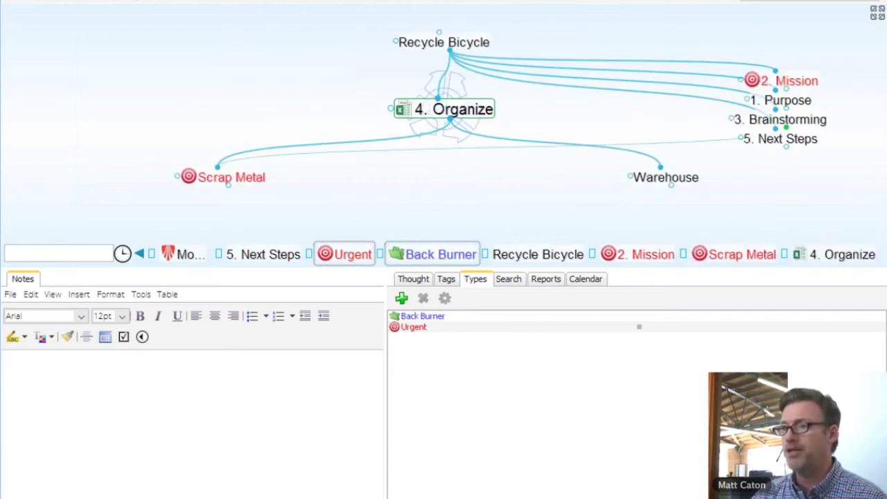
click(544, 279)
click(608, 302)
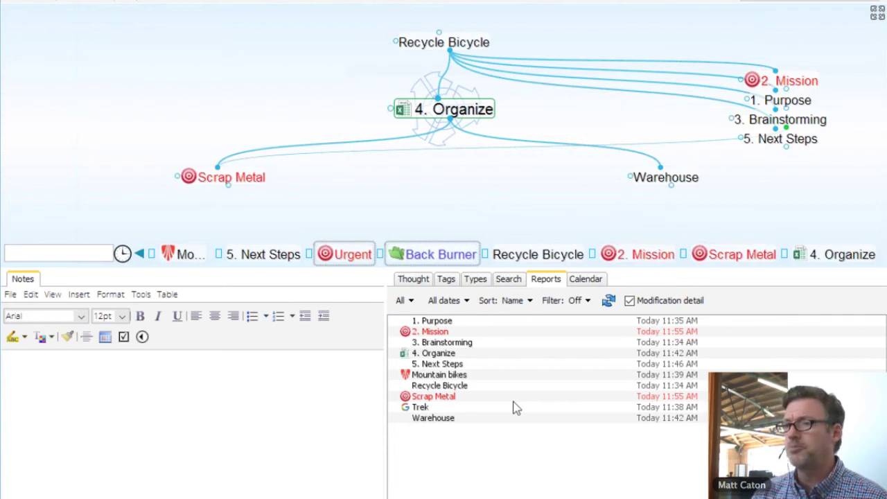
click(407, 301)
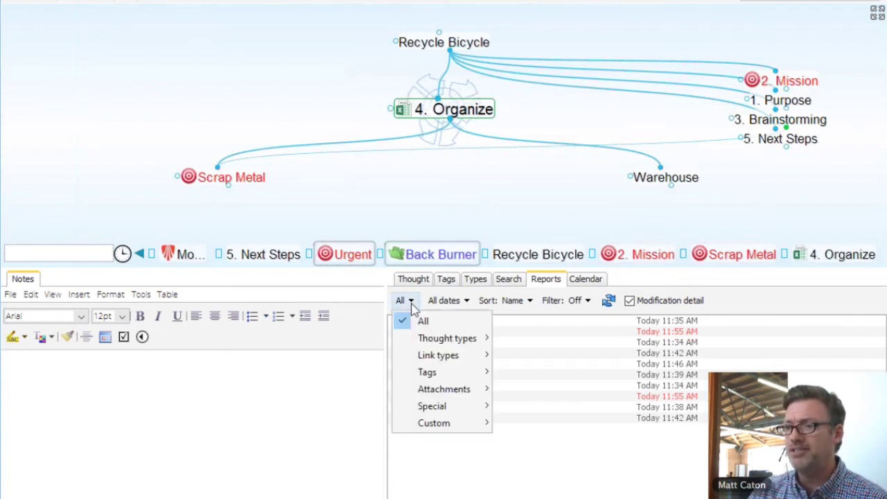
mouse_move(420, 340)
click(529, 380)
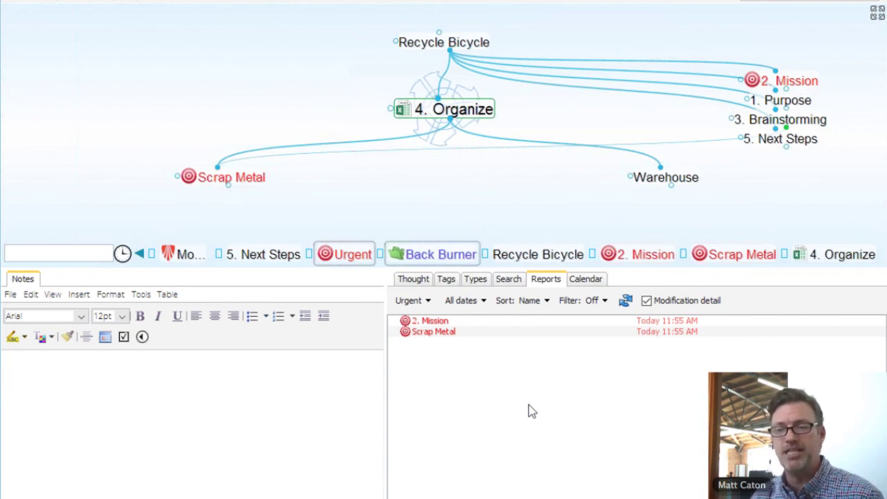
click(427, 324)
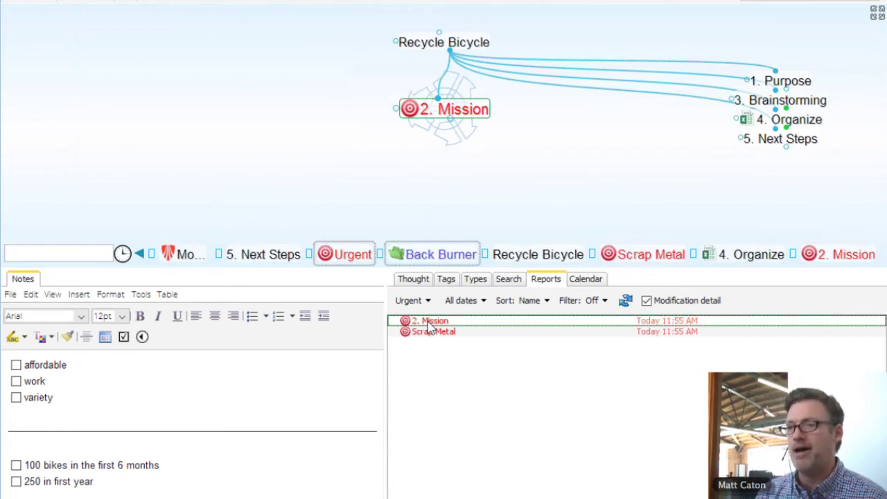
click(436, 335)
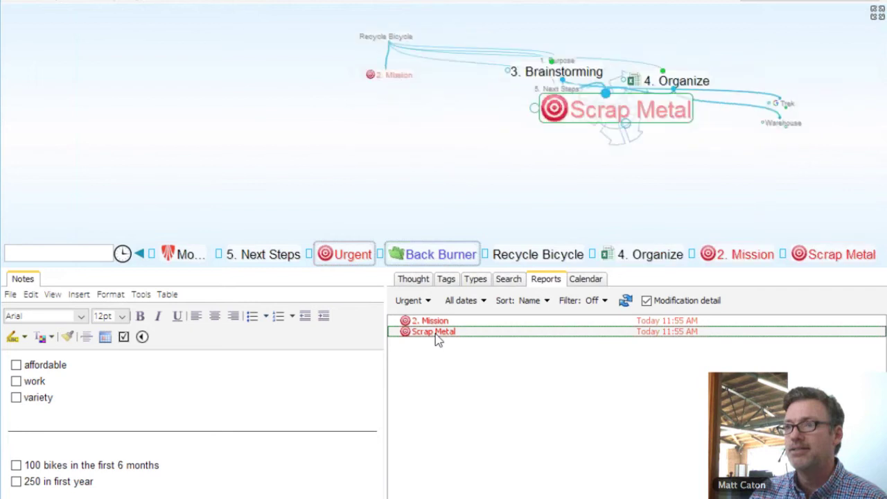
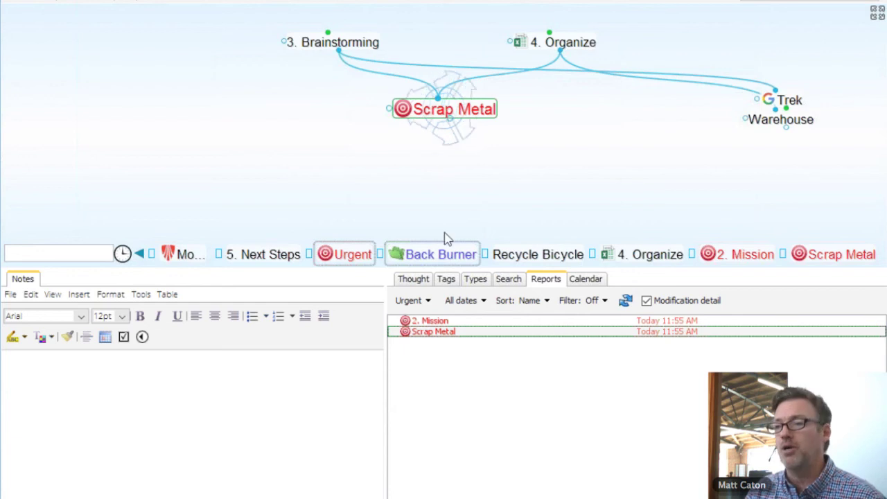
Step: Create a tag on the Scrap Metal thought made of an @ sign followed by the team member's first name
click(447, 280)
click(397, 298)
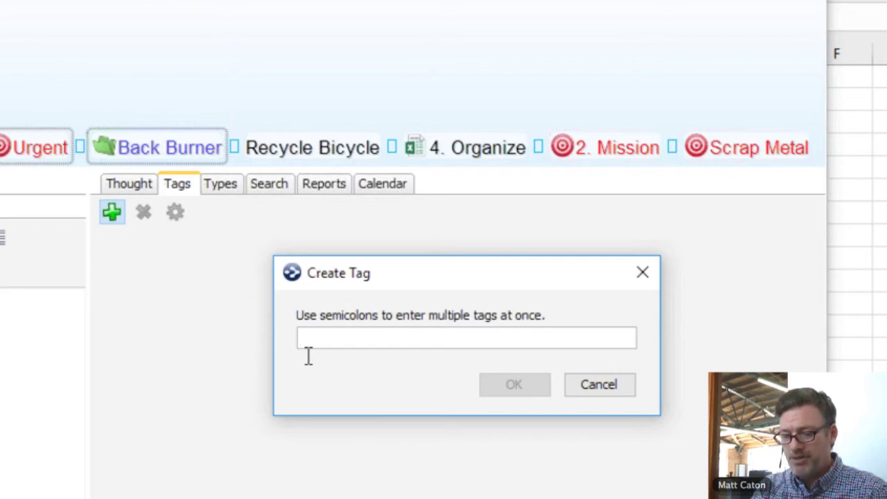
text(@)
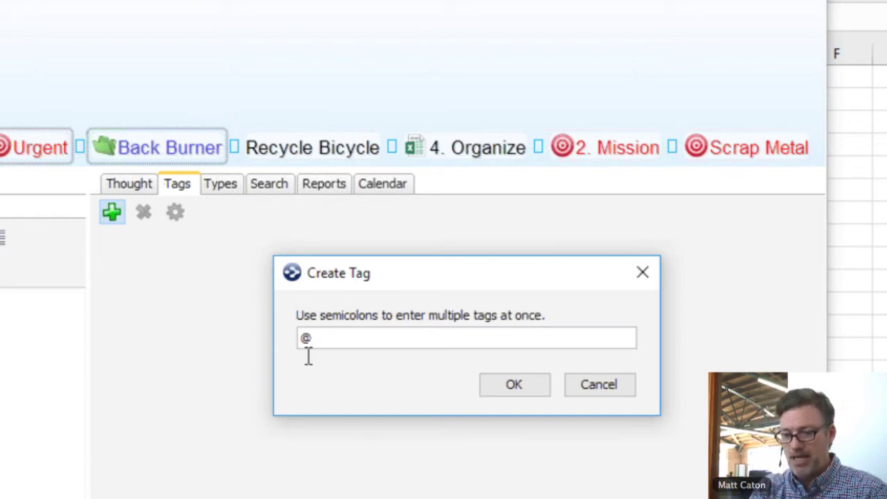
text(Patrick)
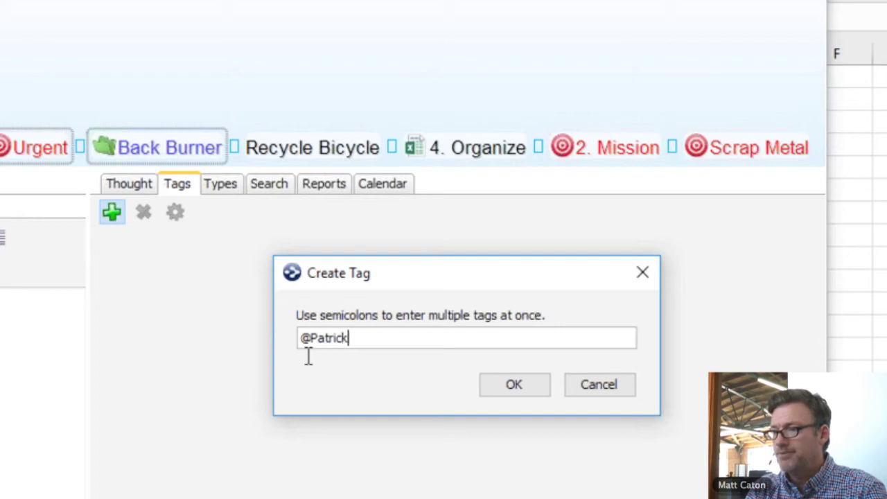
key(Return)
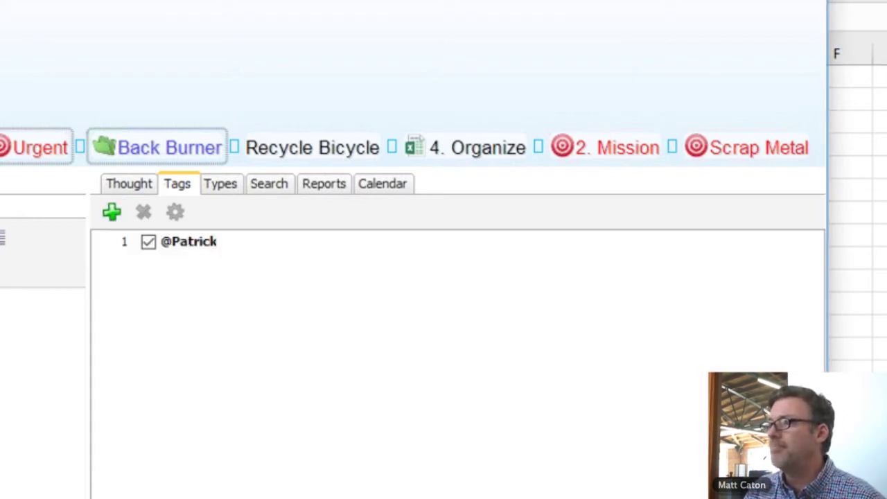
Step: Open the Mountain bikes thought under Trek and apply the existing team member tag to it
click(199, 39)
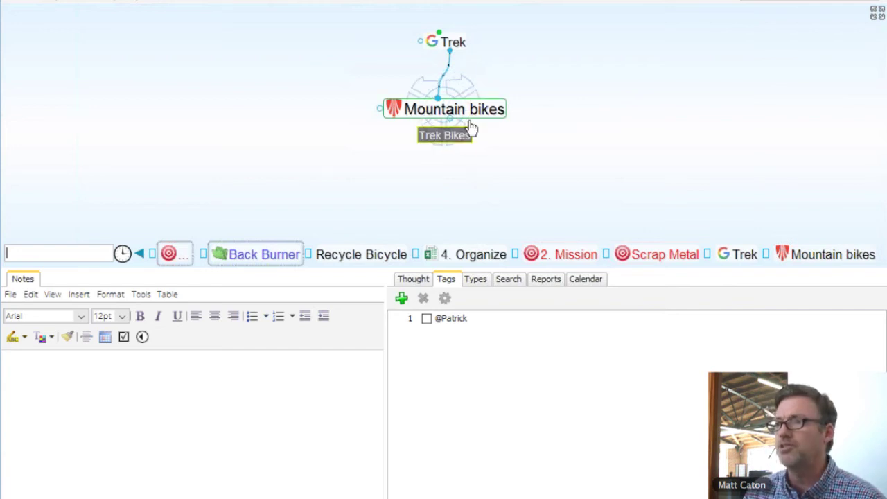
right_click(470, 122)
mouse_move(518, 146)
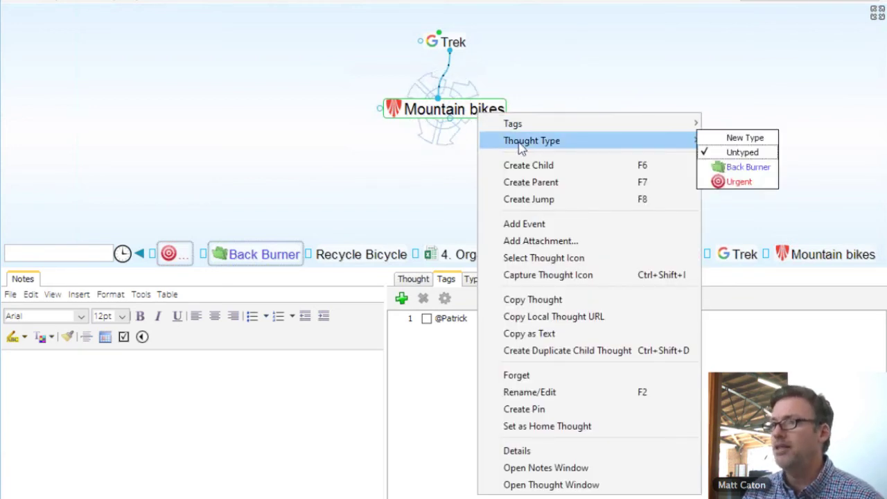
mouse_move(512, 122)
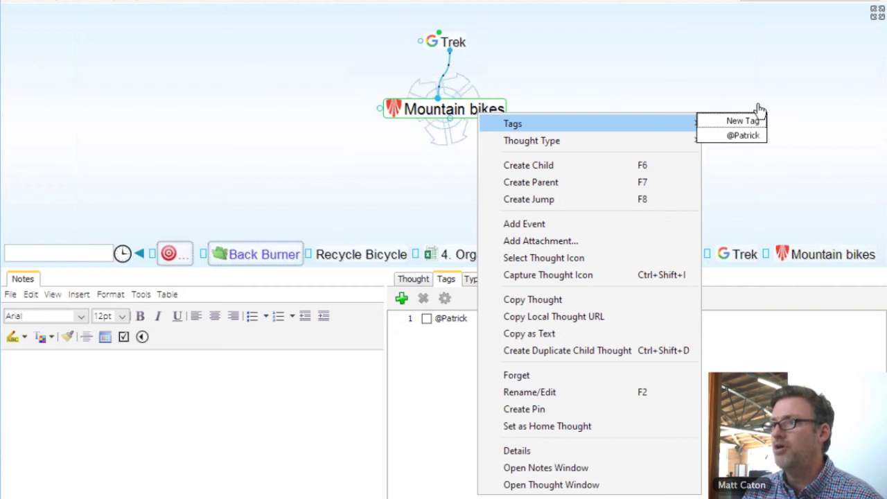
click(751, 138)
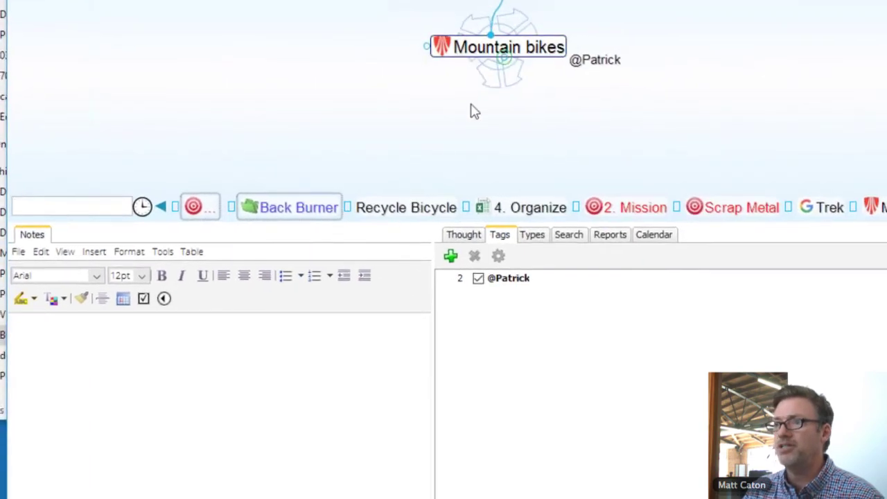
Step: Write the note "Be sure to understand the size of the components for bikes like these..." on the Mountain bikes thought
click(126, 378)
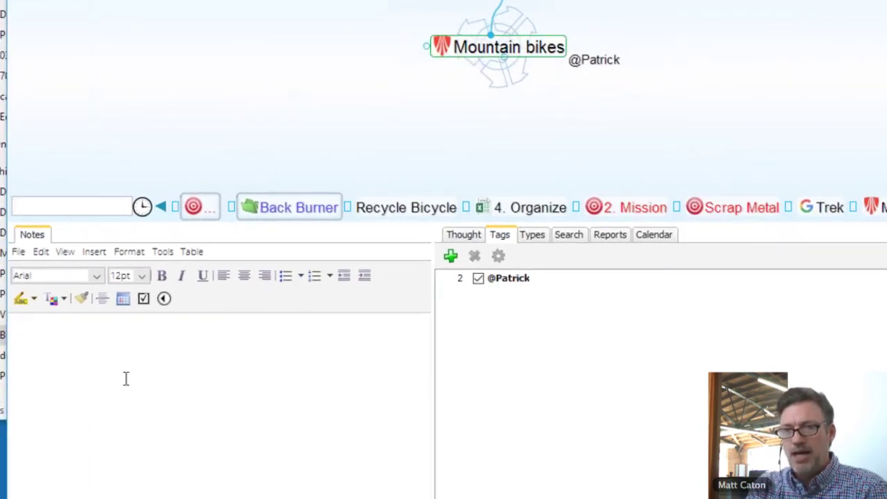
text(Be sure t)
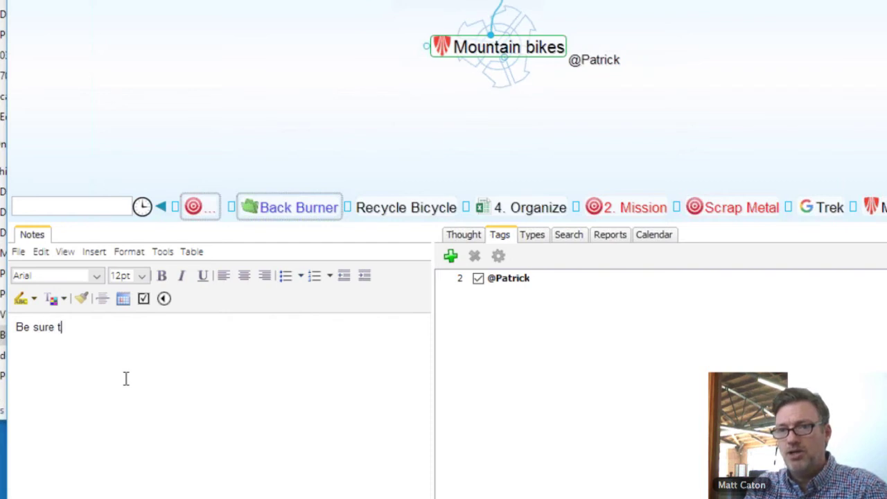
text(o under)
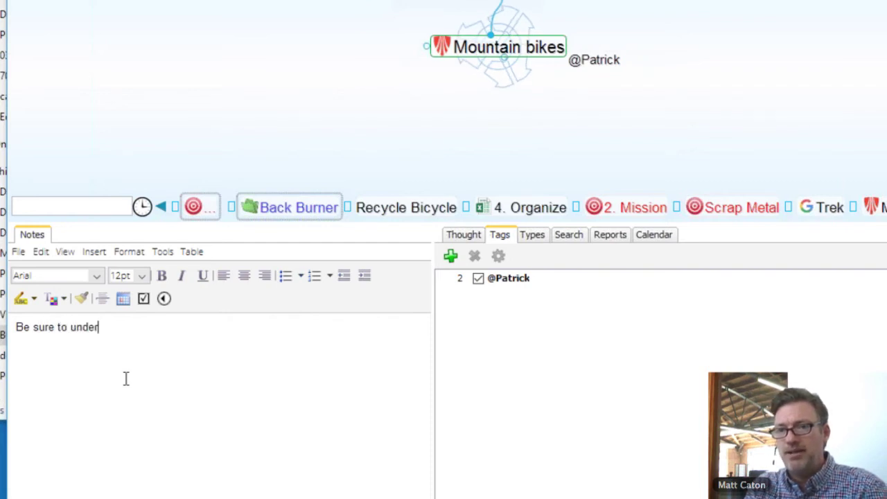
text(stand th)
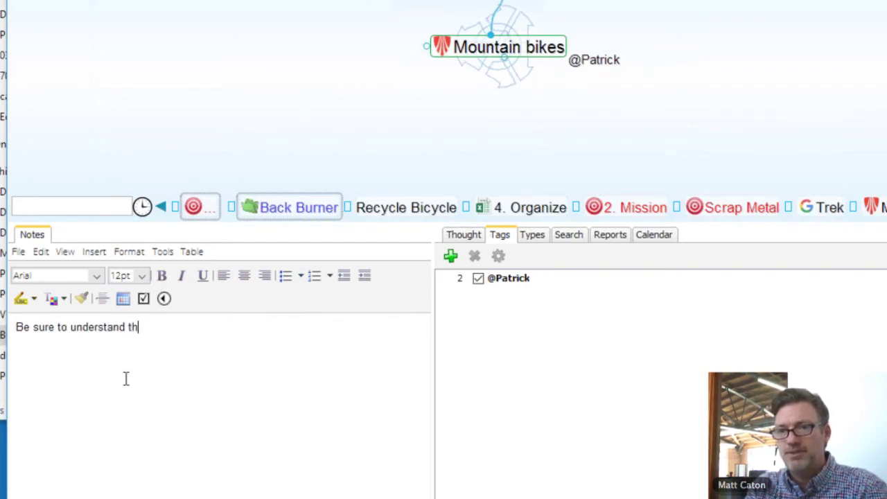
text(e size o)
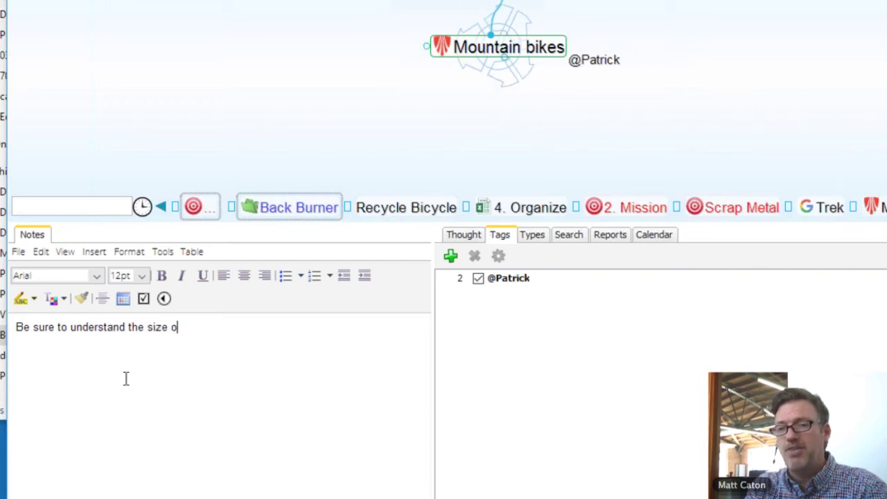
text(f the com)
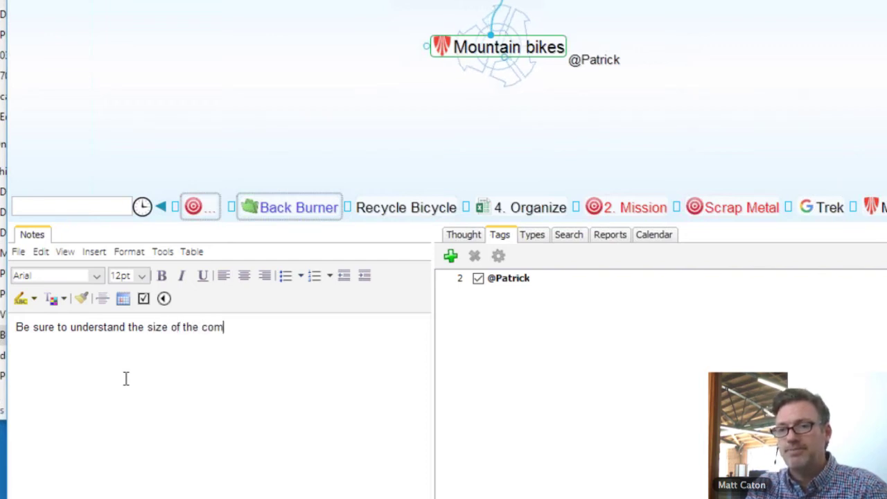
text(pona)
key(BackSpace)
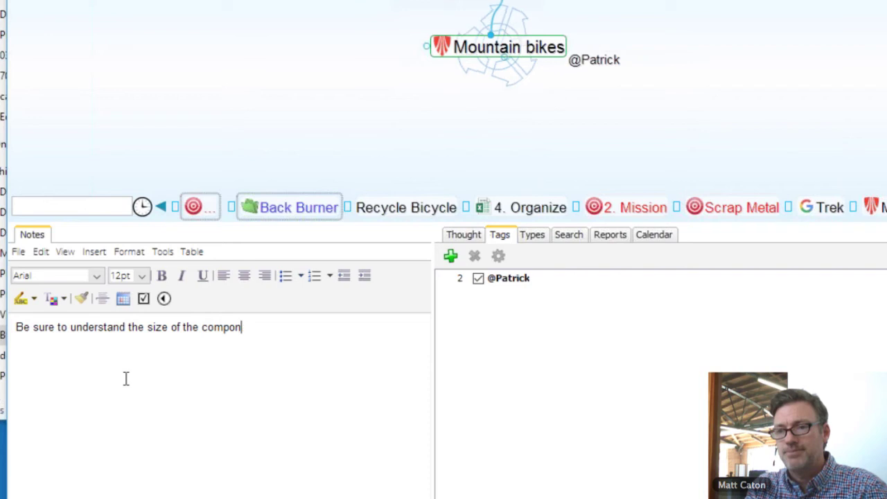
text(ents for bik)
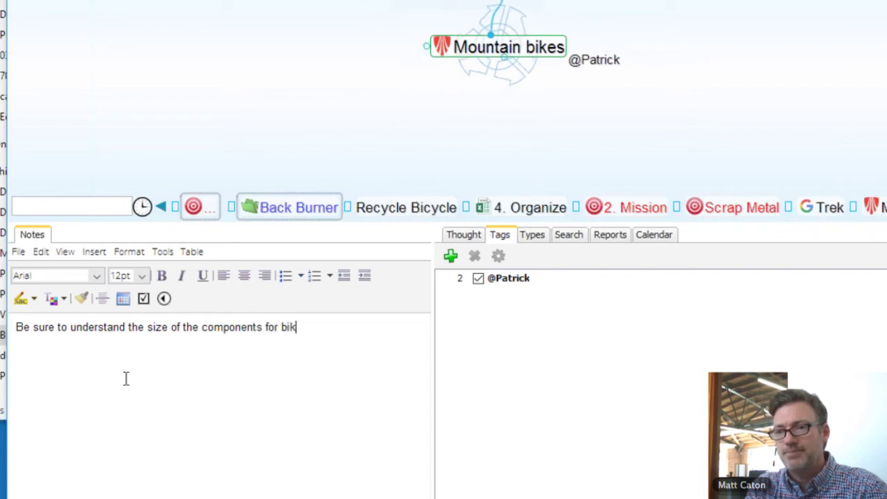
text(es like thes)
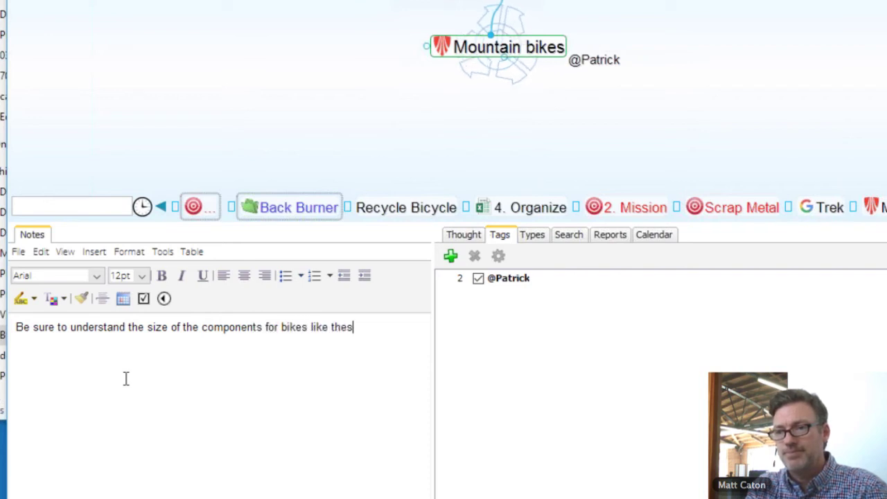
text(e. ..)
key(Return)
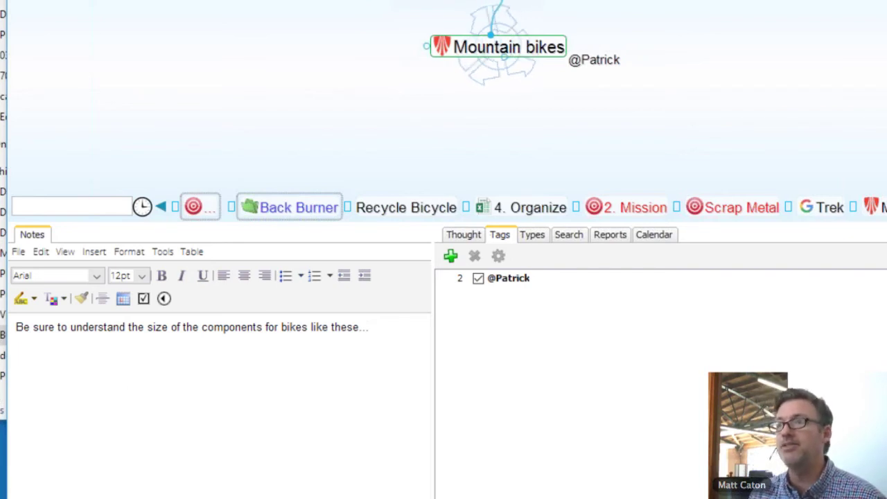
Step: Go up to 3. Brainstorming, display the thoughts carrying the team member tag, and open Mountain bikes from them
click(378, 14)
click(378, 14)
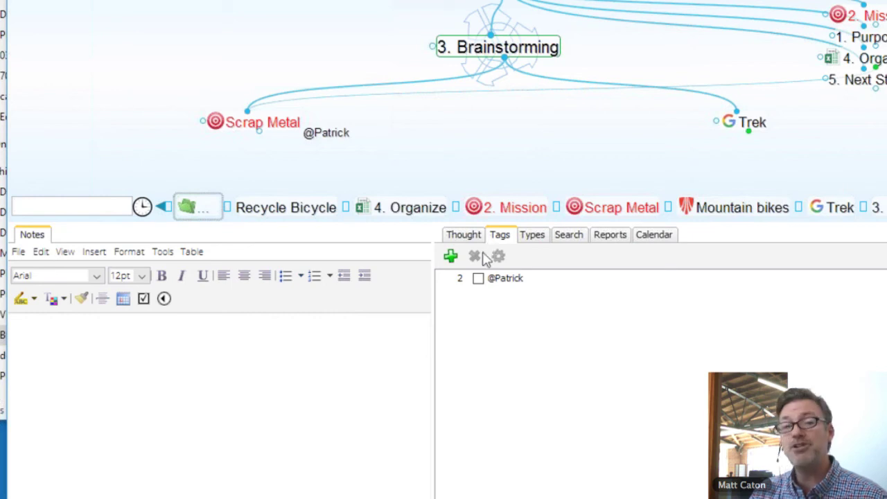
click(506, 282)
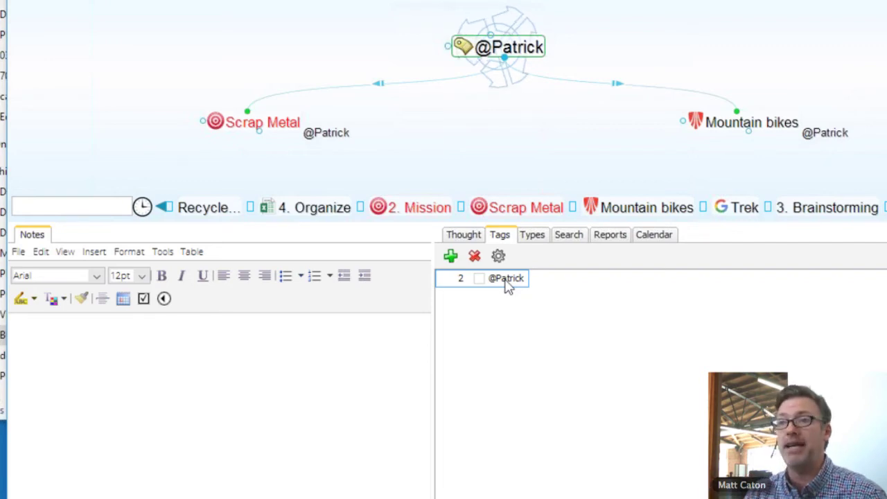
click(761, 127)
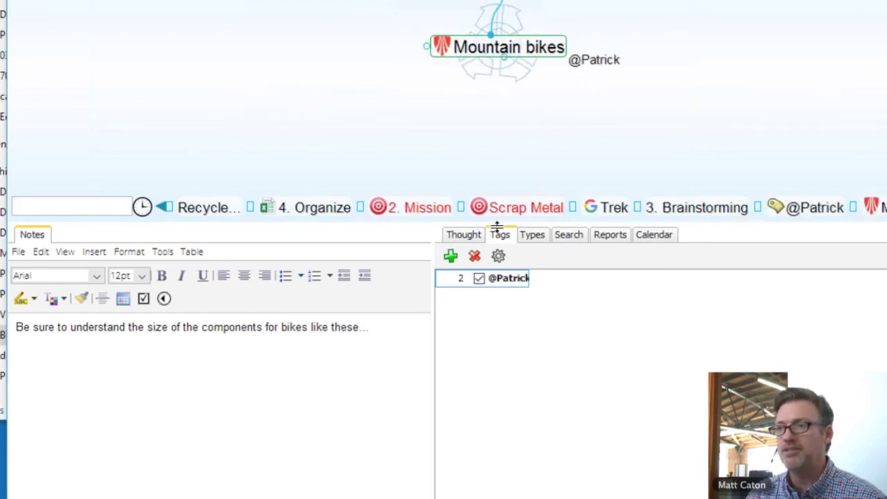
Step: Create a tag named Favorite on the Mountain bikes thought
click(451, 256)
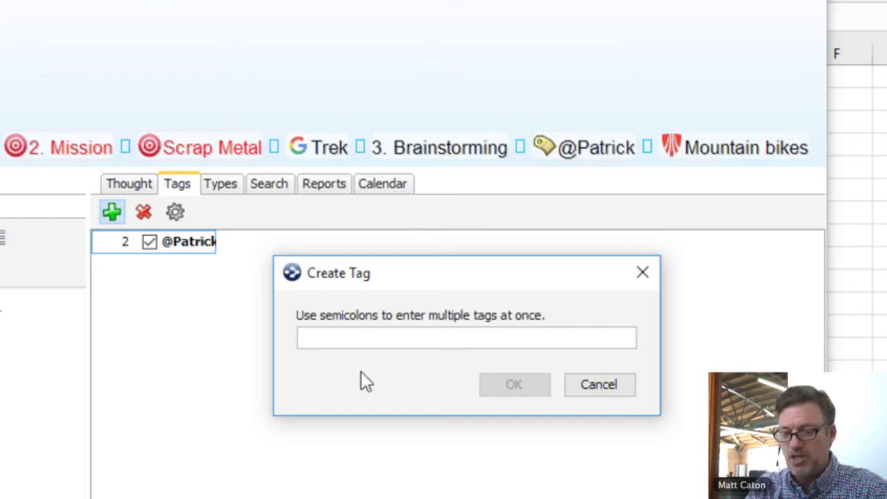
text(Favorite)
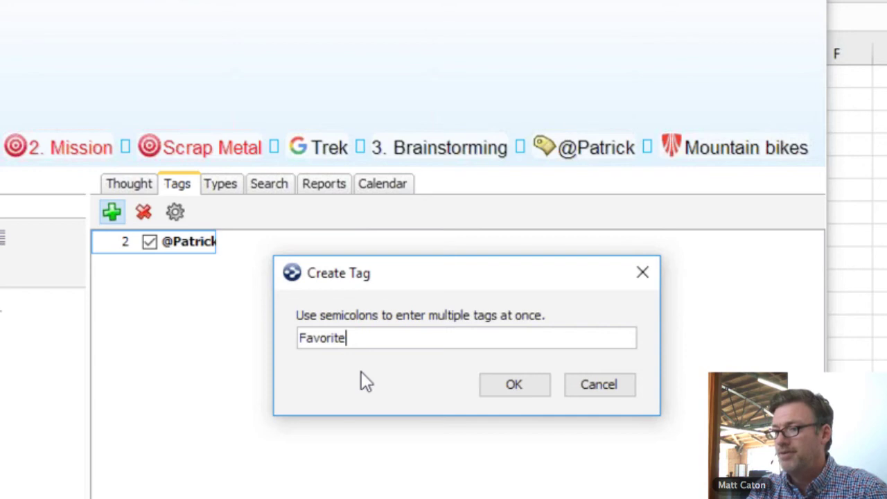
key(Return)
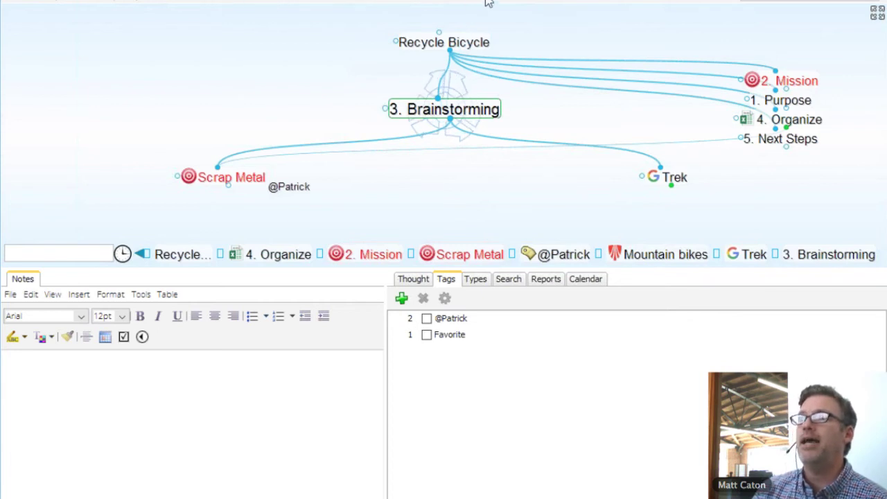
click(421, 1)
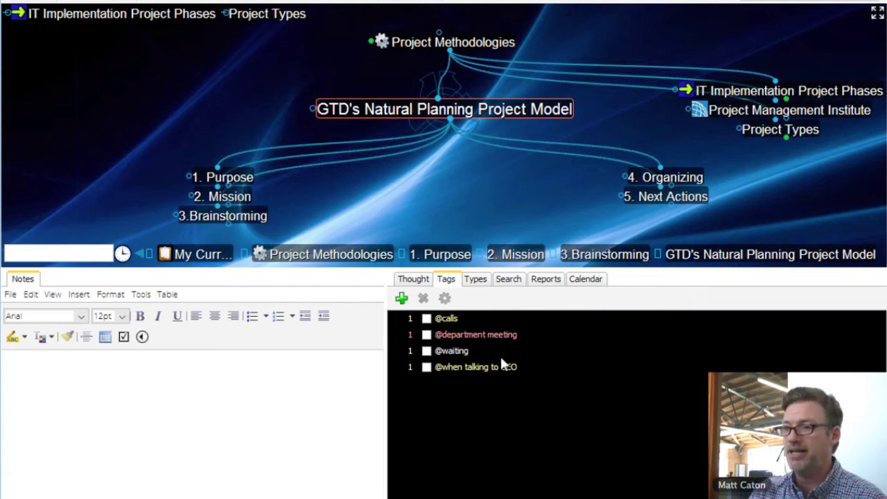
click(451, 351)
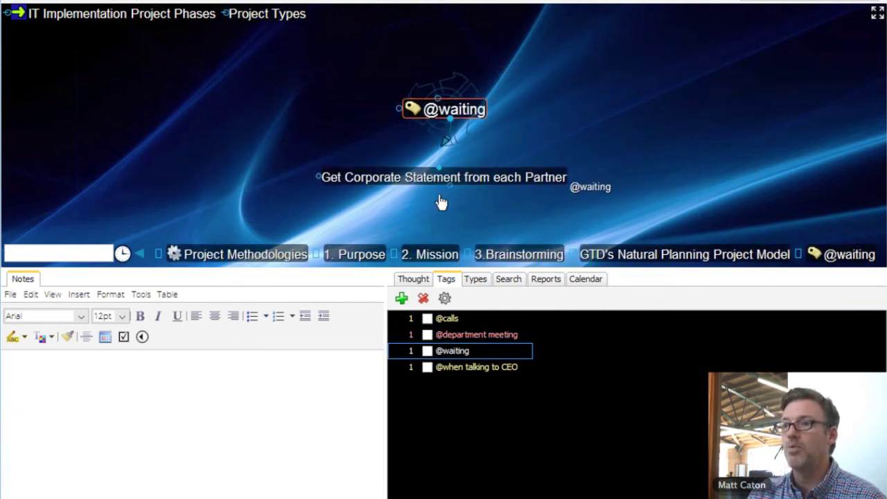
click(458, 178)
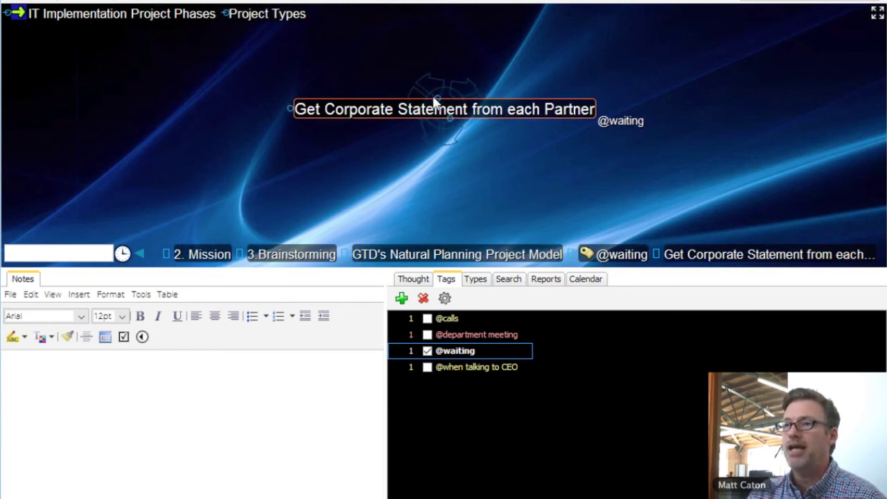
Step: Link the existing 2. Development thought as parent of Get Corporate Statement from each Partner, and go up to Web Site Launch
drag(438, 74, 417, 36)
text(2.)
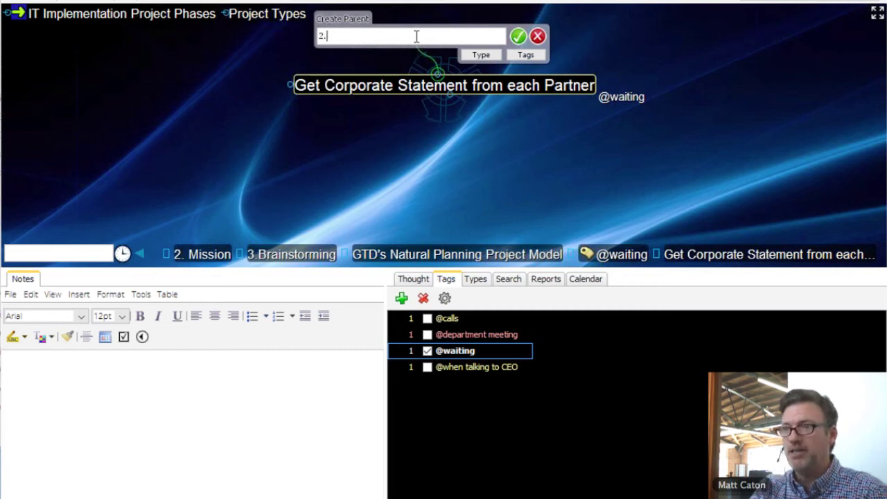
click(371, 83)
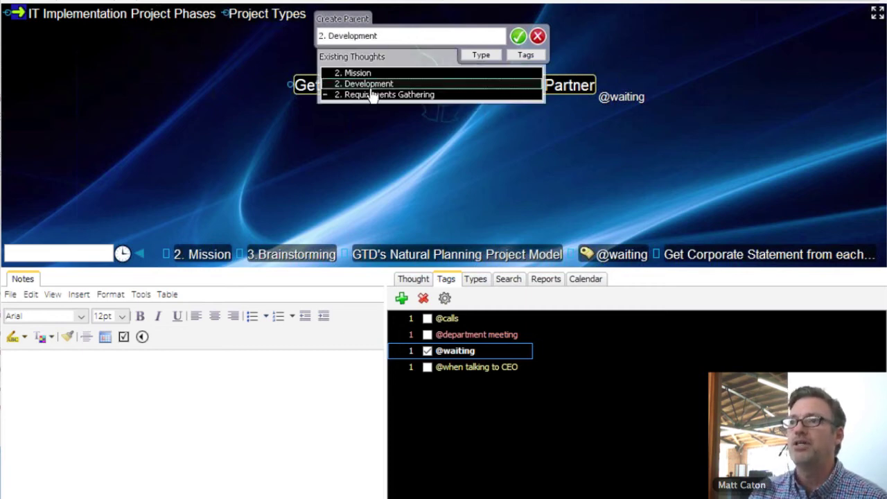
click(443, 34)
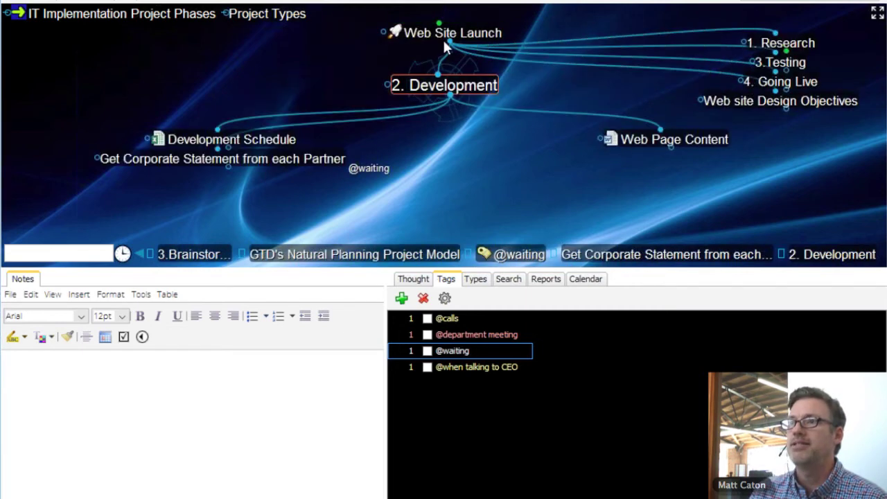
click(447, 43)
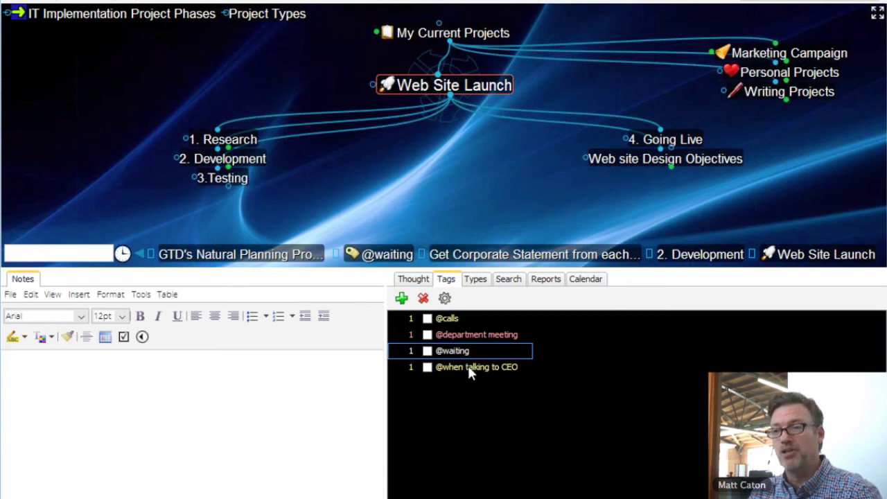
Step: Open the Client Presentation thought under Writing Projects and assign it the Greenlighted Project thought type
click(479, 279)
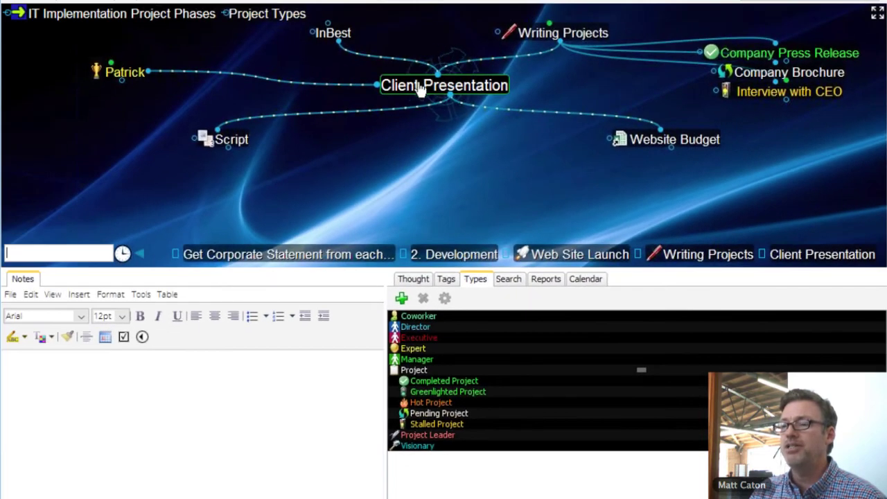
right_click(424, 2)
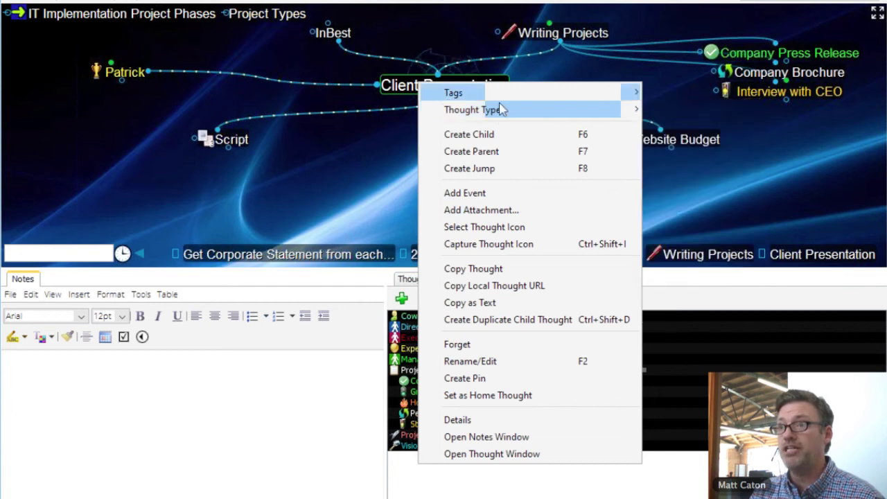
mouse_move(503, 110)
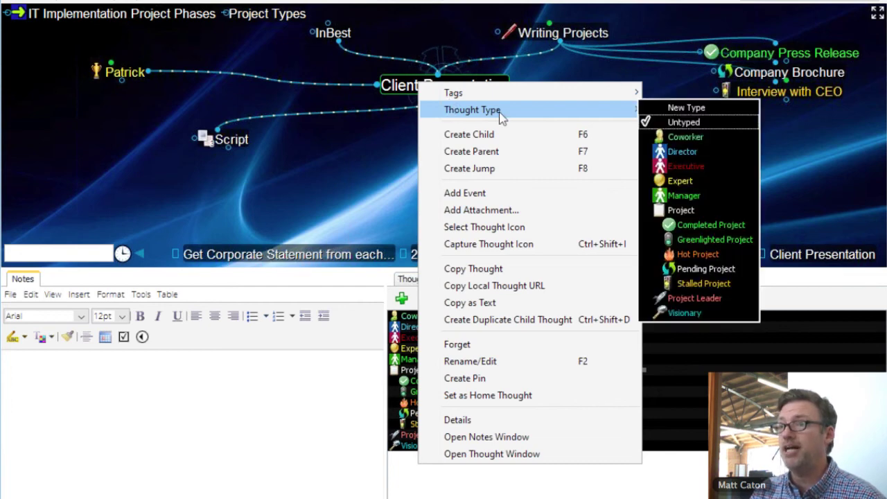
click(721, 238)
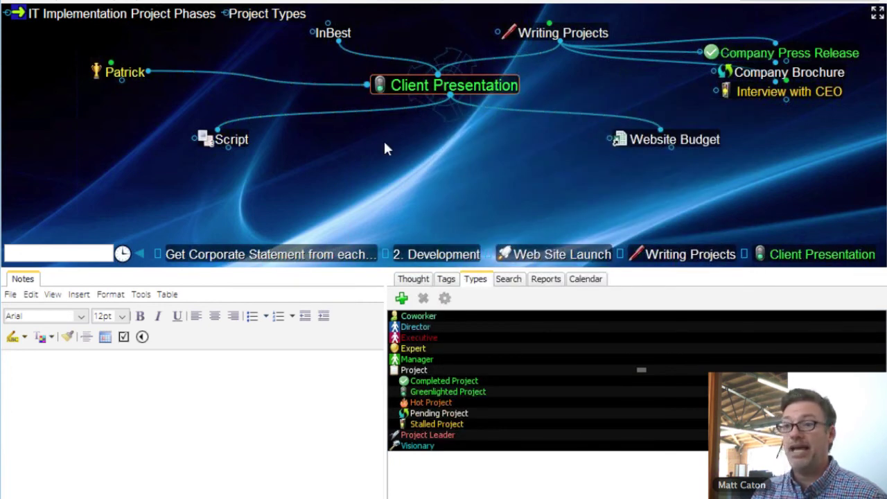
Step: Run a report of all thoughts for all dates and look through the whole list
click(546, 280)
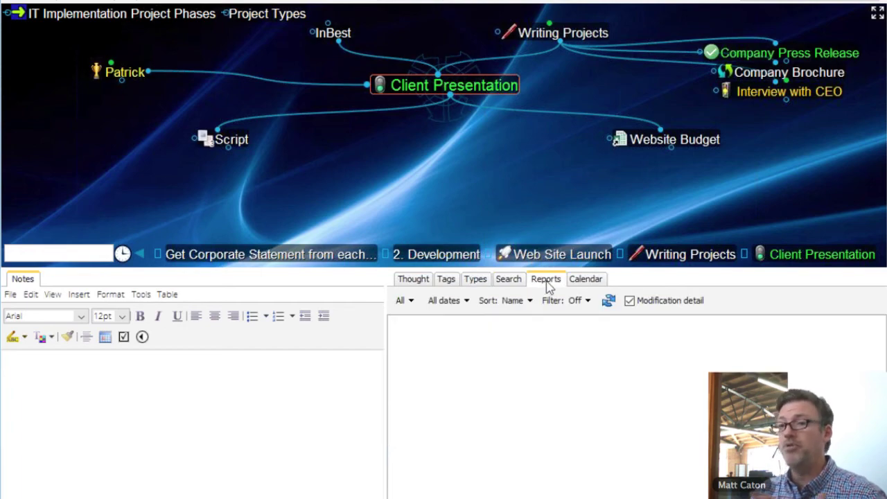
click(609, 300)
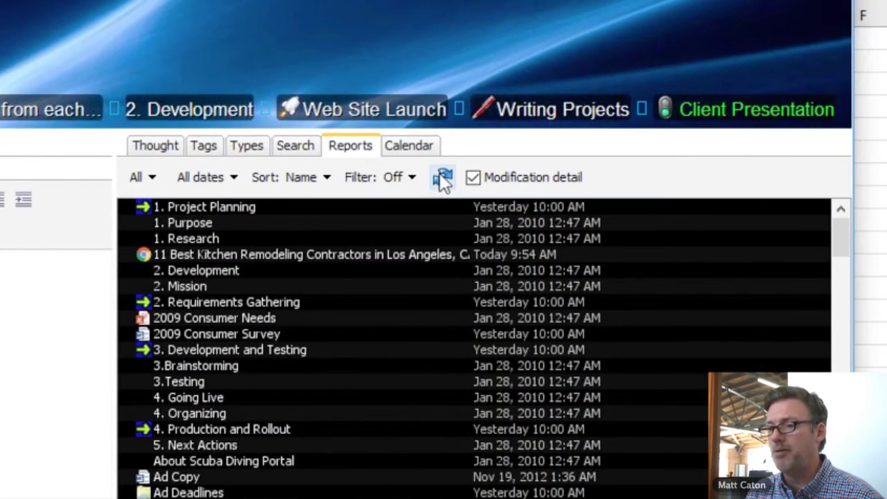
scroll(412, 277, down, 10)
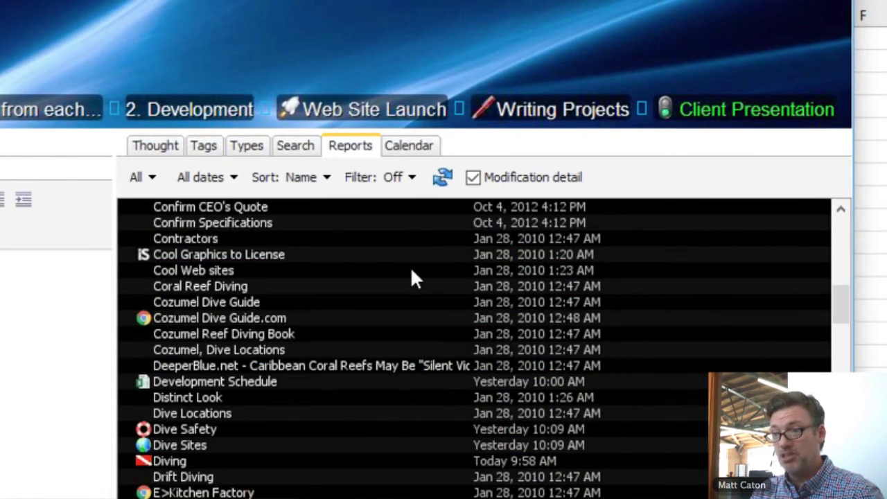
scroll(412, 277, down, 20)
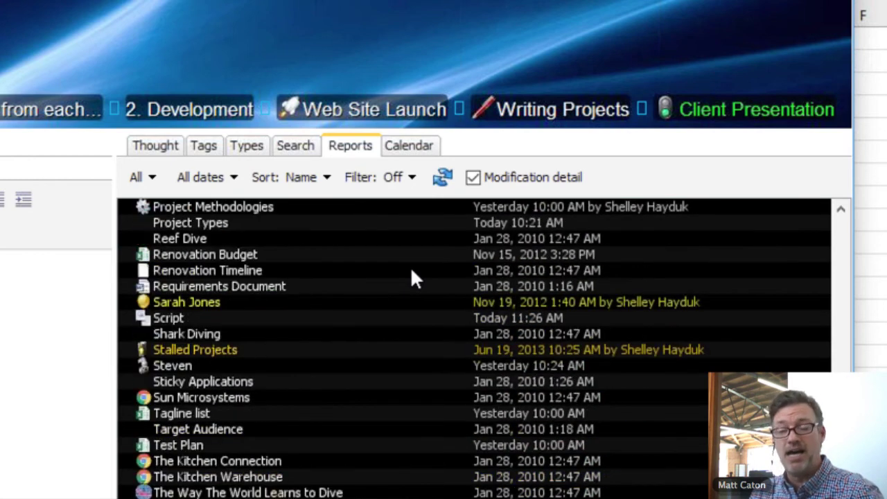
scroll(411, 278, down, 5)
Step: Limit the report to the Greenlighted Project thought type, and open the InBest parent thought of Client Presentation
click(152, 178)
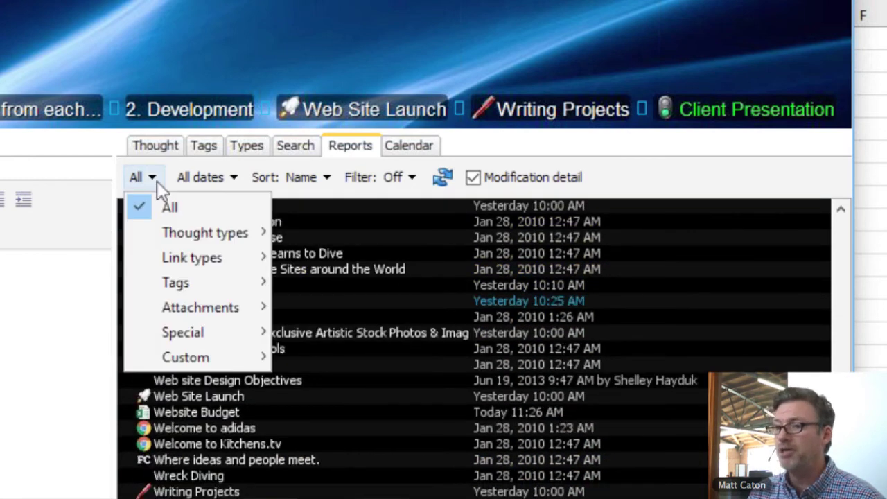
mouse_move(181, 237)
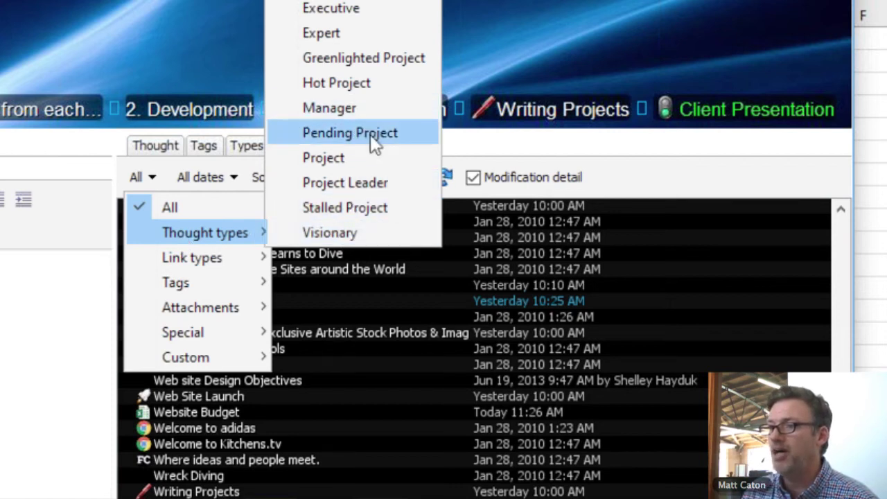
click(379, 59)
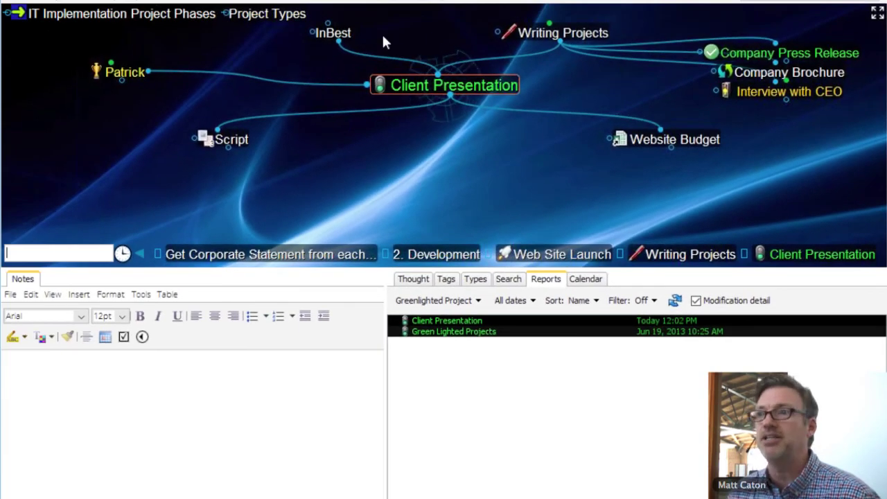
click(335, 35)
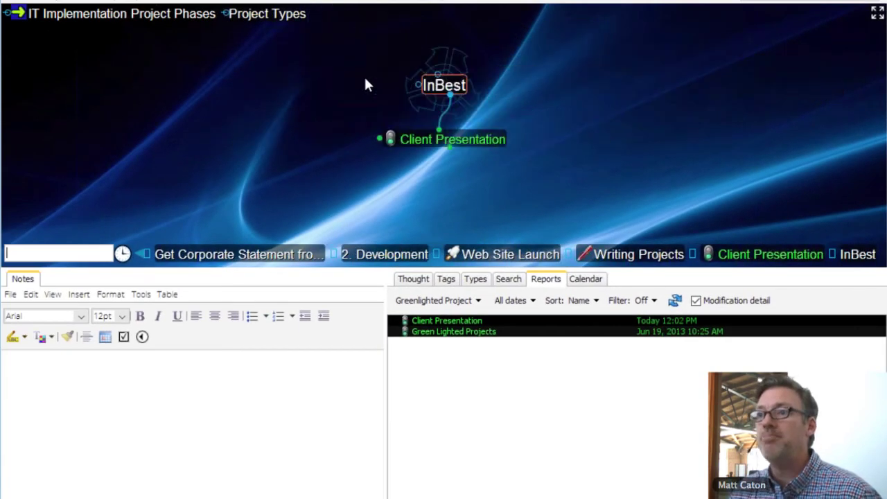
Step: Go up from Client Presentation through Writing Projects to the My Current Projects thought
click(465, 139)
click(564, 35)
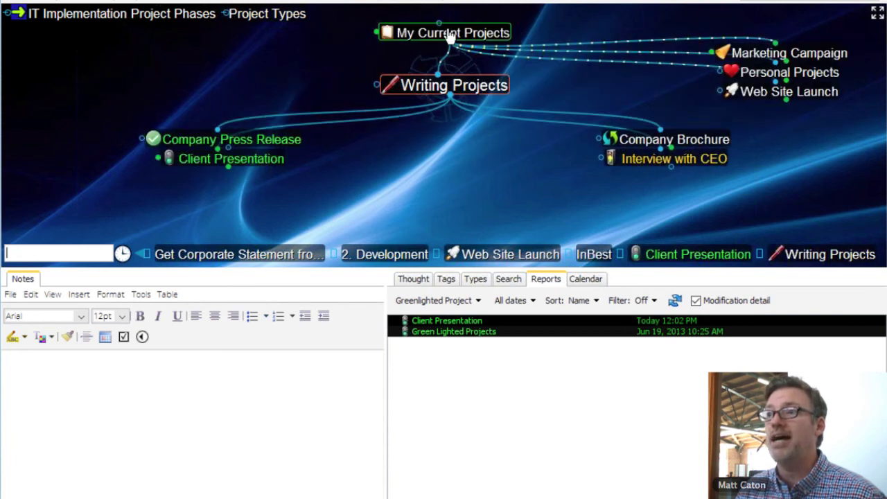
click(449, 31)
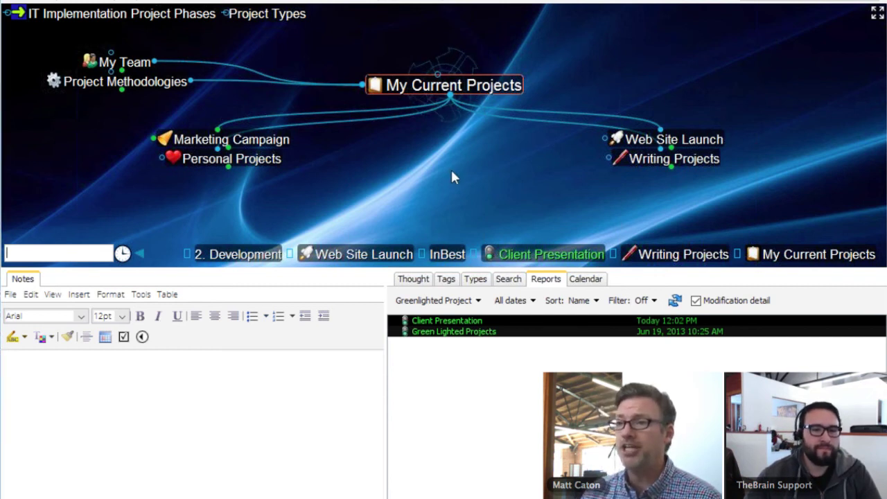
Step: Search the thought names for "pres" and broaden the search to "pr"
click(43, 256)
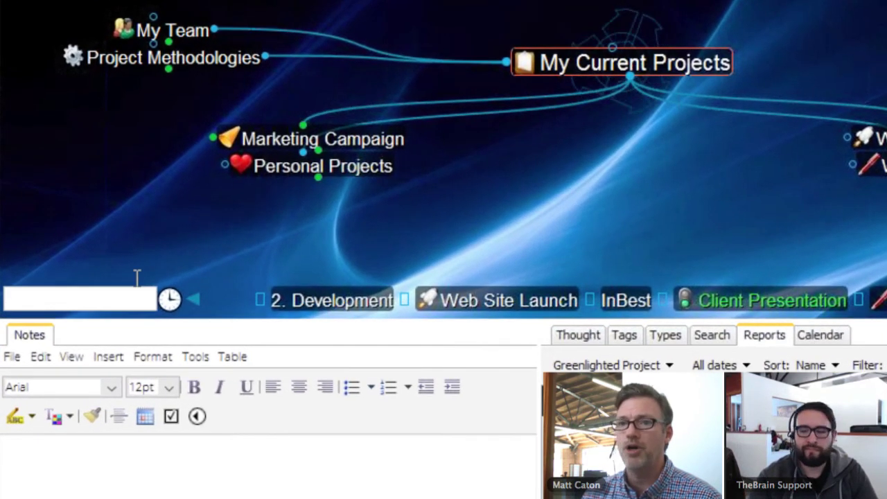
text(pres)
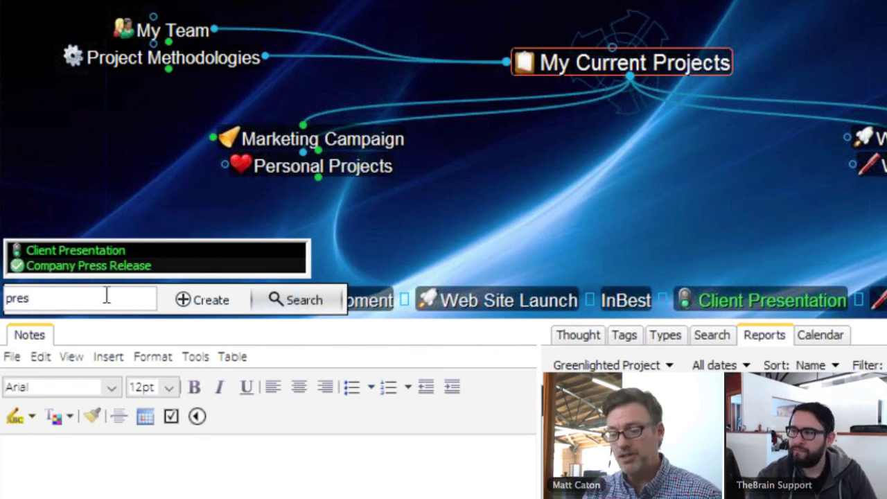
key(BackSpace)
key(BackSpace)
key(BackSpace)
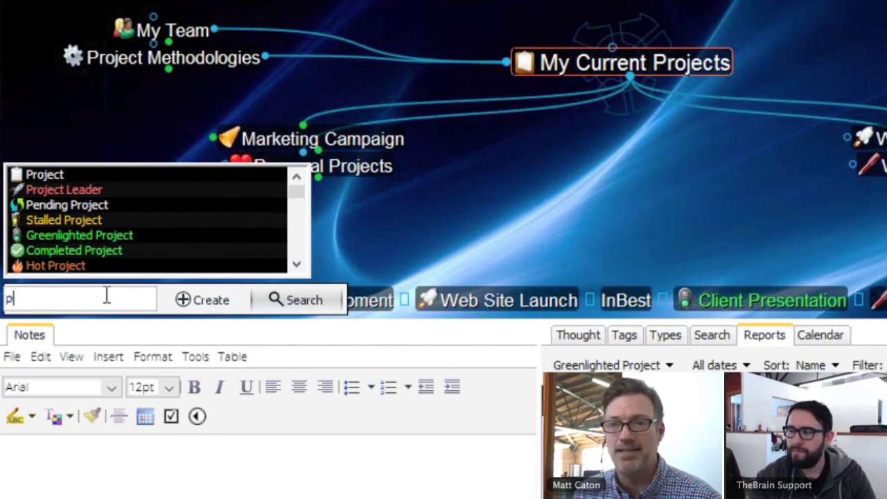
text(r)
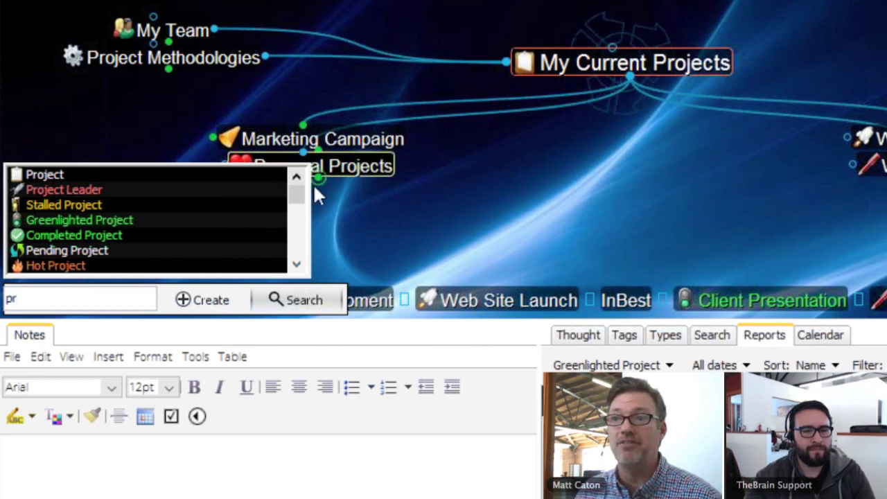
Step: Look through the list of matching thoughts and open Java Programming Tools for the Web
drag(298, 208, 299, 234)
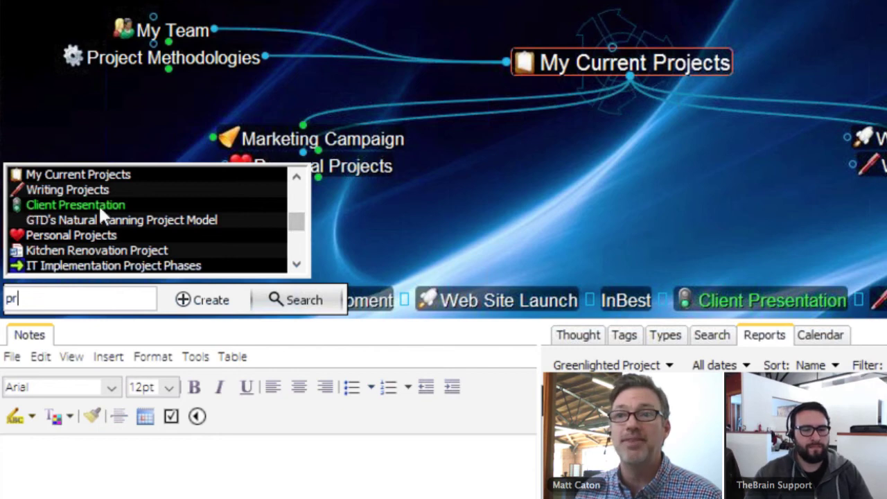
drag(296, 232, 307, 263)
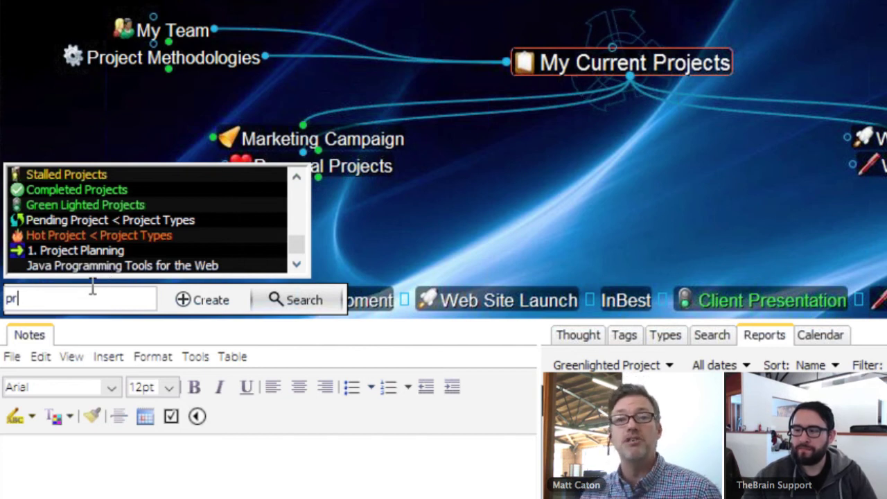
click(128, 265)
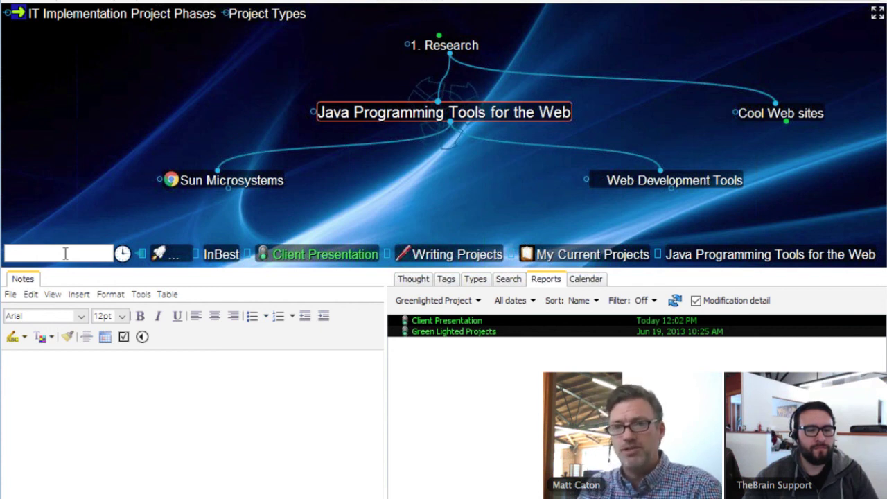
Step: Run a full search of the brain for "program", look through the content results, and open Welcome to adidas
text(program)
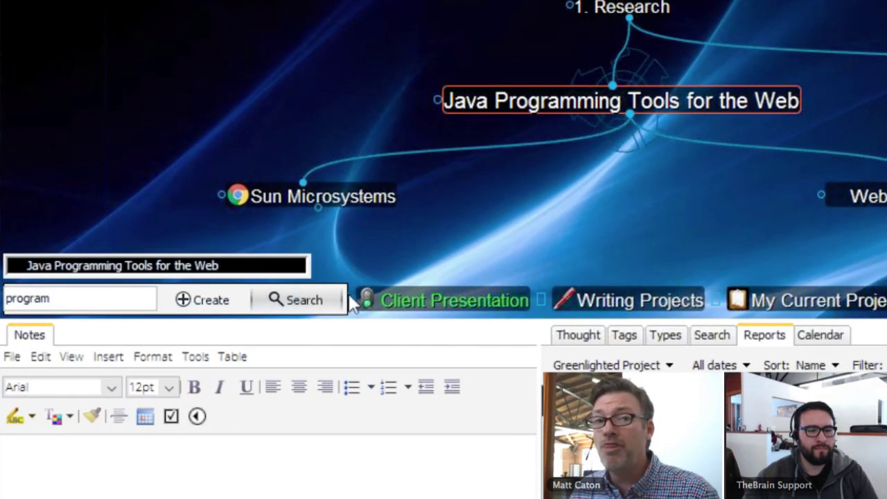
click(315, 305)
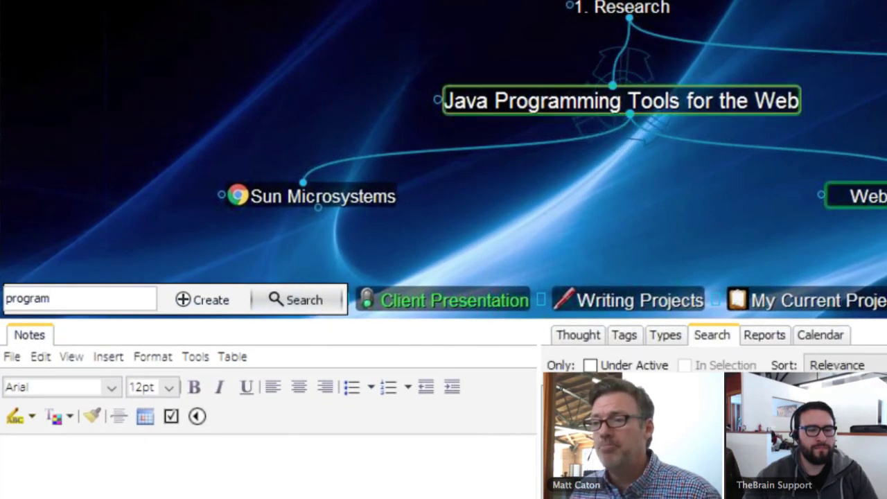
scroll(392, 386, down, 3)
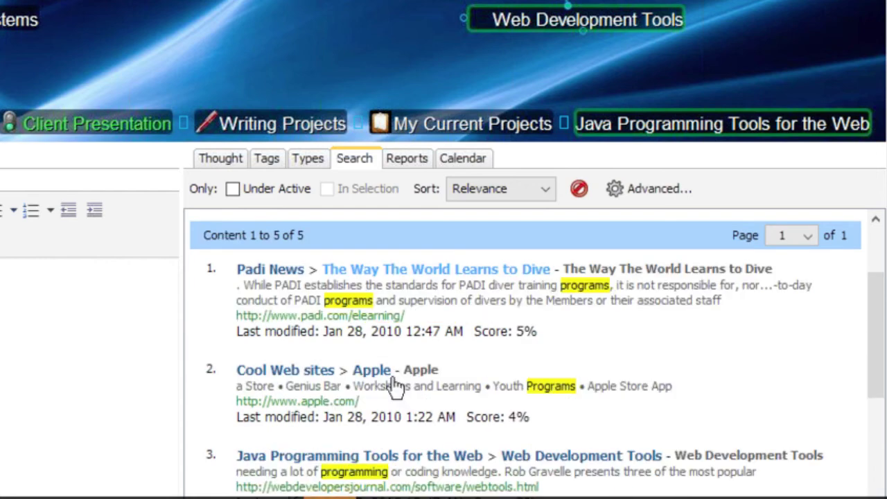
scroll(392, 386, down, 3)
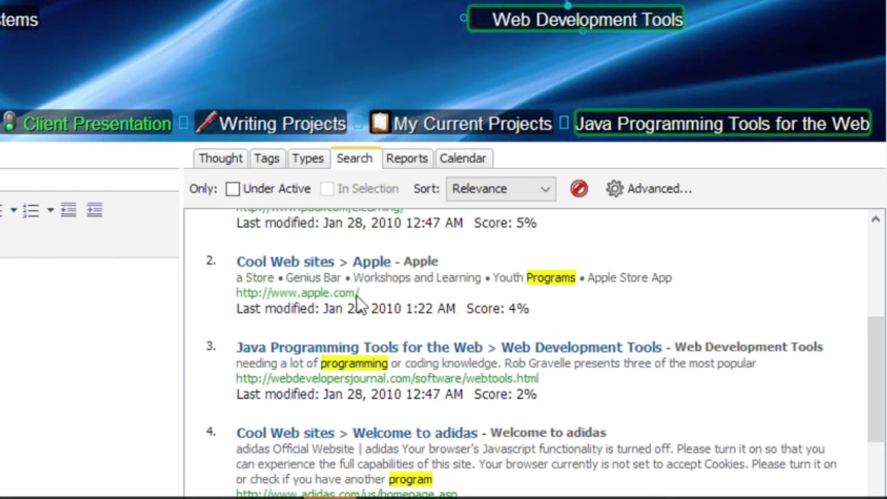
scroll(356, 298, up, 3)
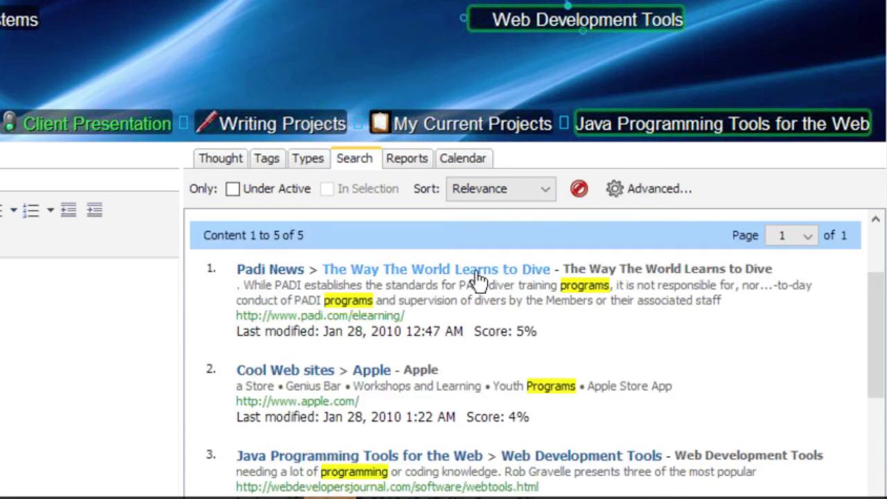
scroll(478, 278, down, 5)
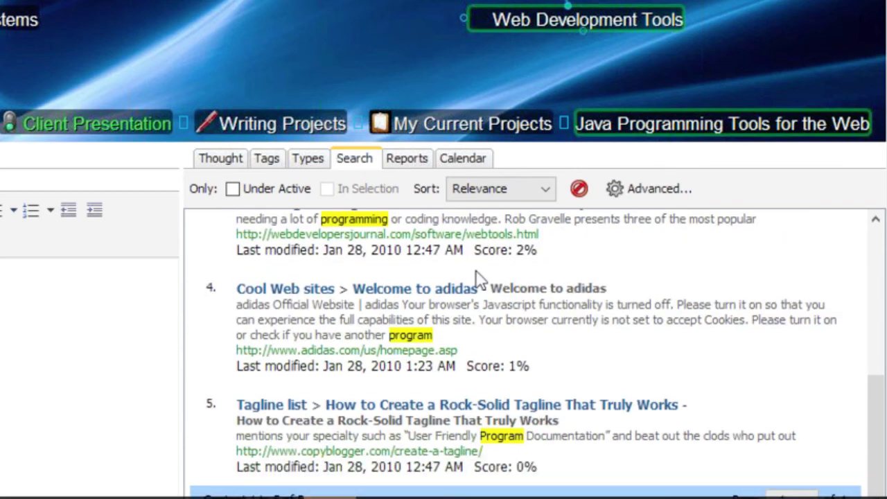
click(426, 289)
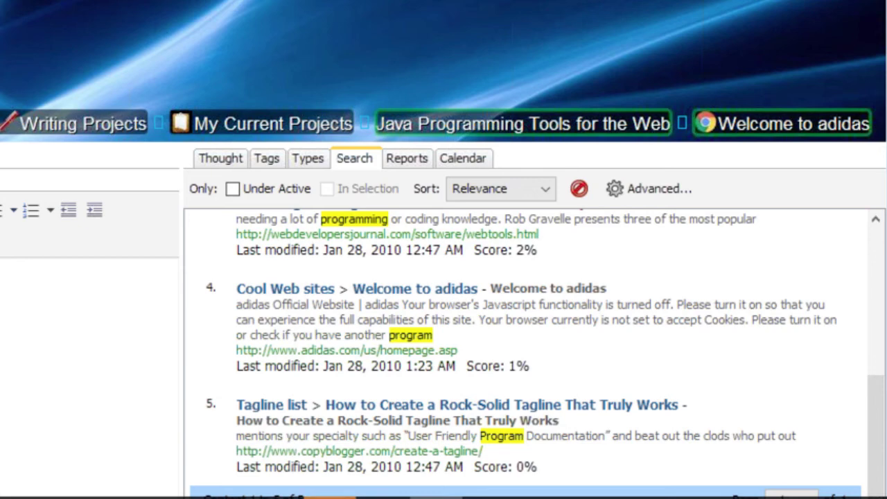
Step: Restrict the advanced search to Attachments, excluding names, labels, tags, notes and events
scroll(420, 320, up, 5)
scroll(420, 320, up, 2)
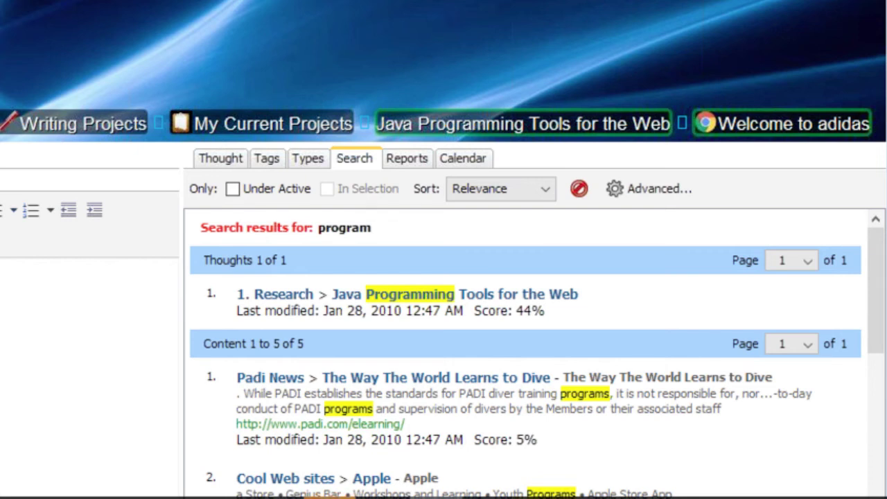
click(656, 188)
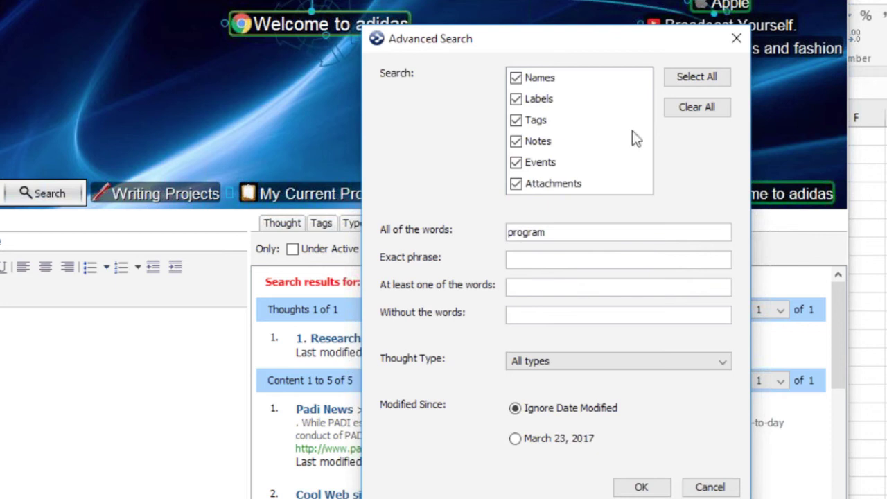
click(516, 165)
click(516, 142)
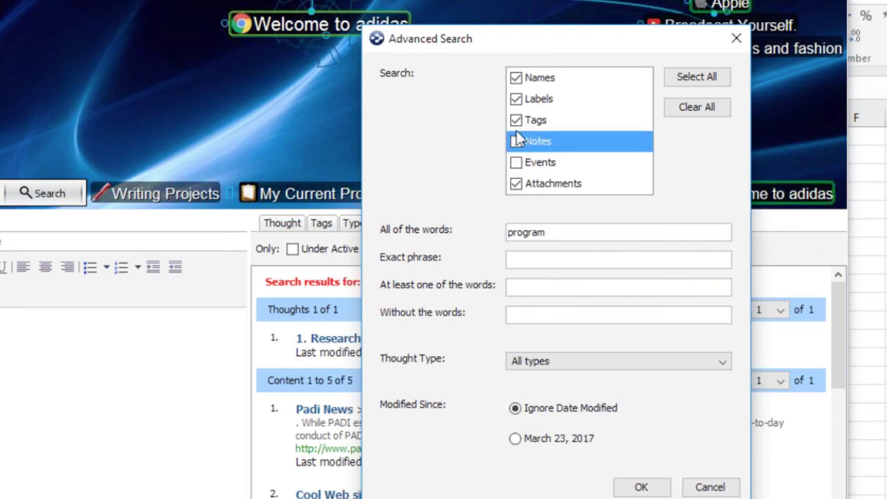
click(516, 120)
click(516, 99)
click(517, 78)
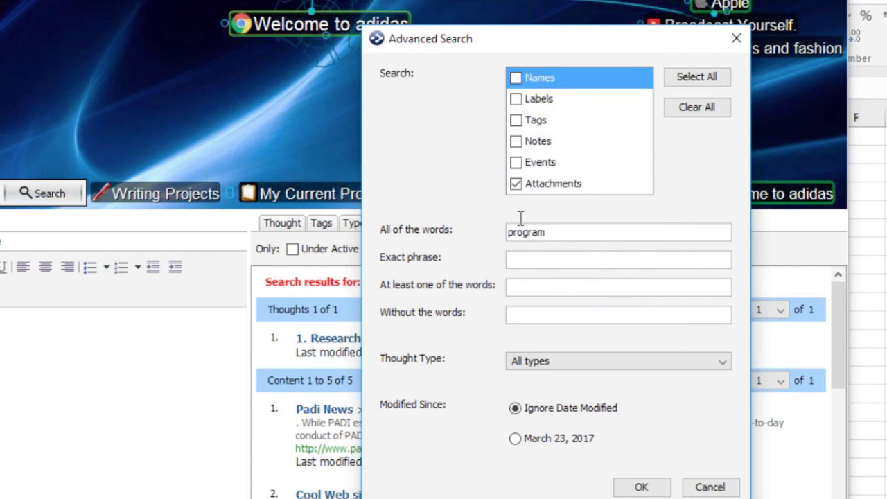
Step: Search for all of the words "program file" and open the How to Create a Rock-Solid Tagline That Truly Works result
click(573, 234)
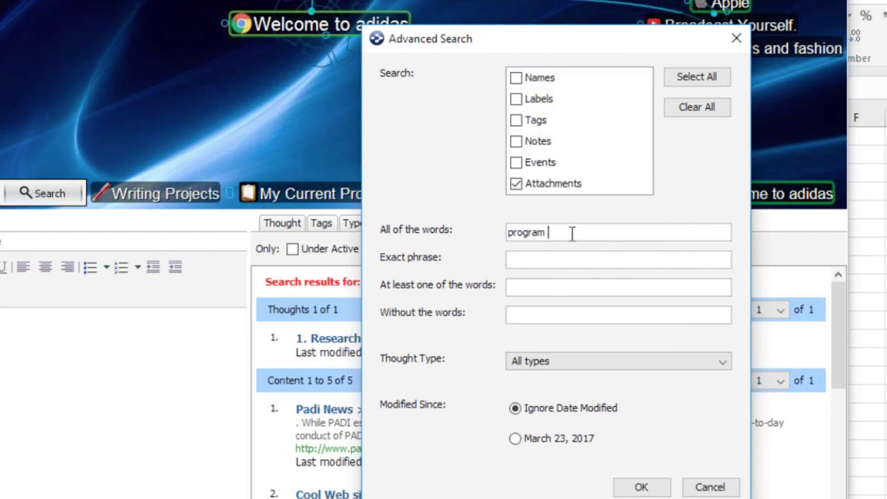
text(file)
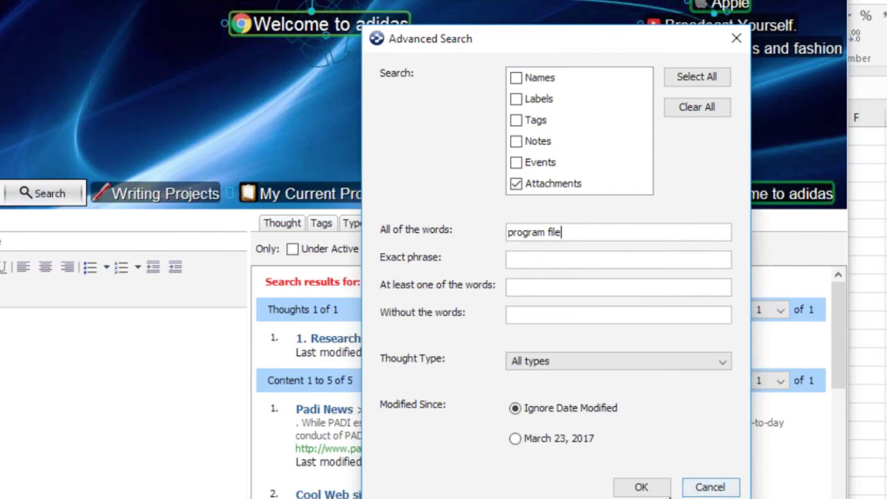
click(639, 487)
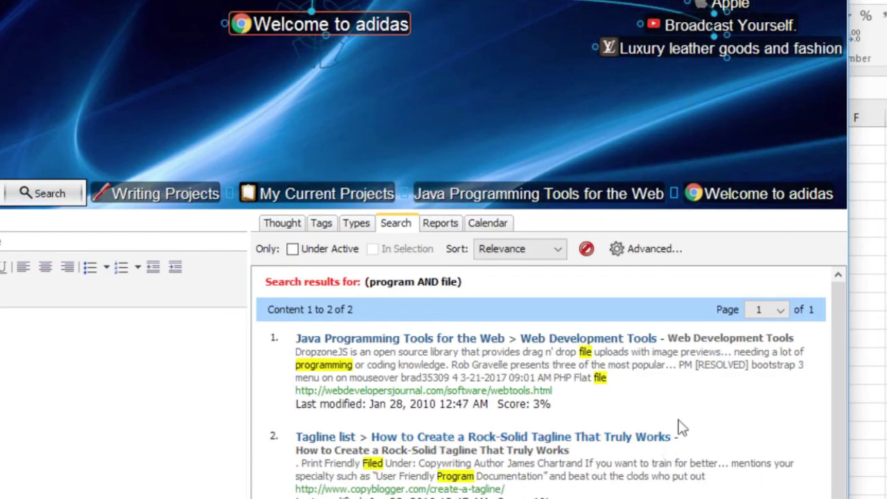
scroll(650, 364, down, 1)
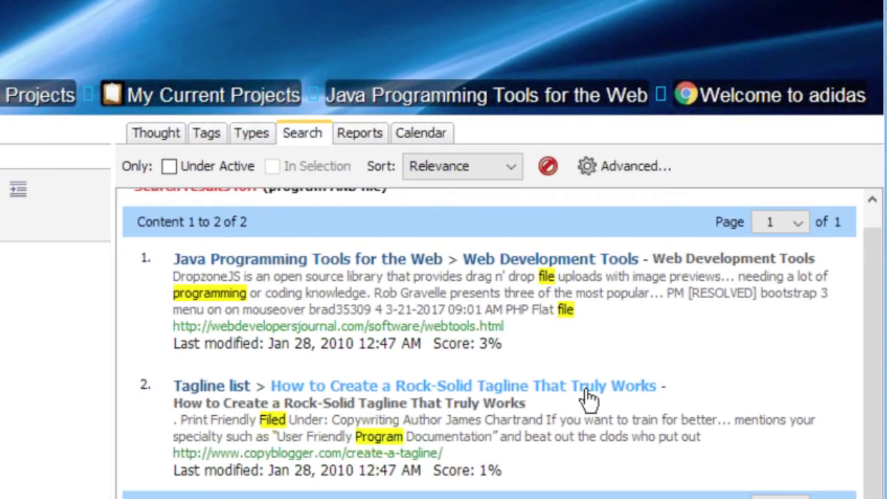
click(587, 387)
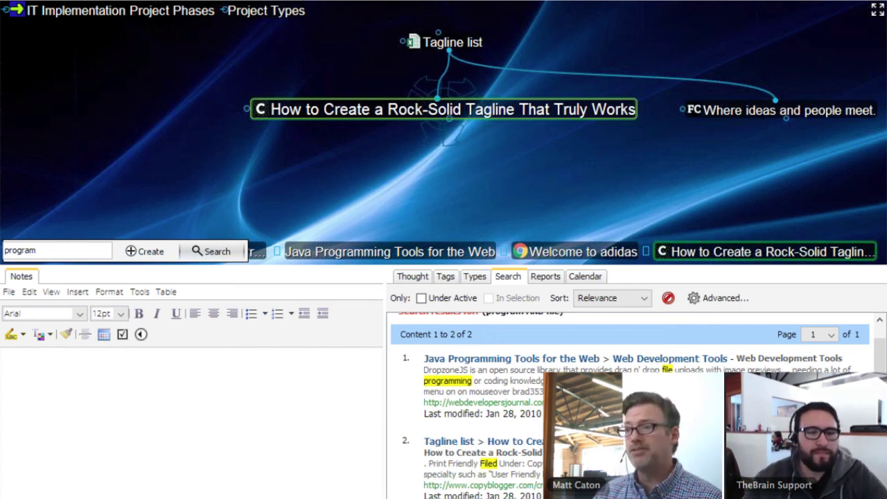
Step: Run the full search for "program" again and view the thought types offered in the advanced search
click(543, 276)
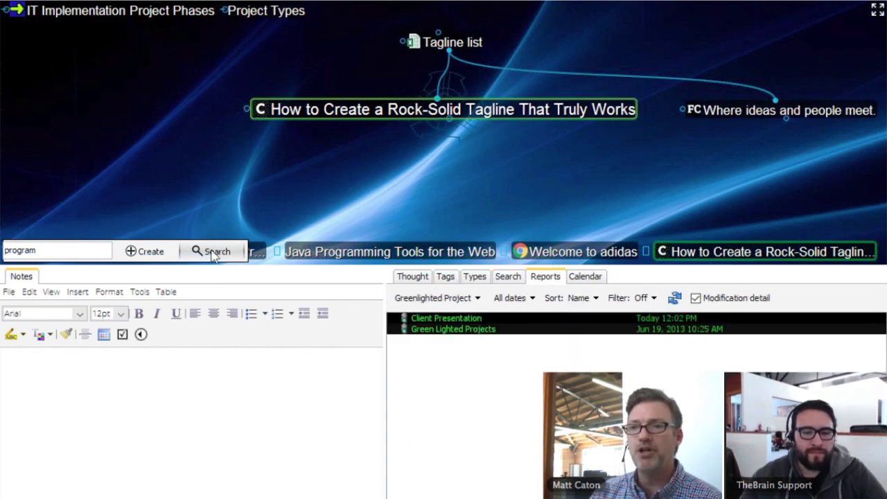
click(74, 252)
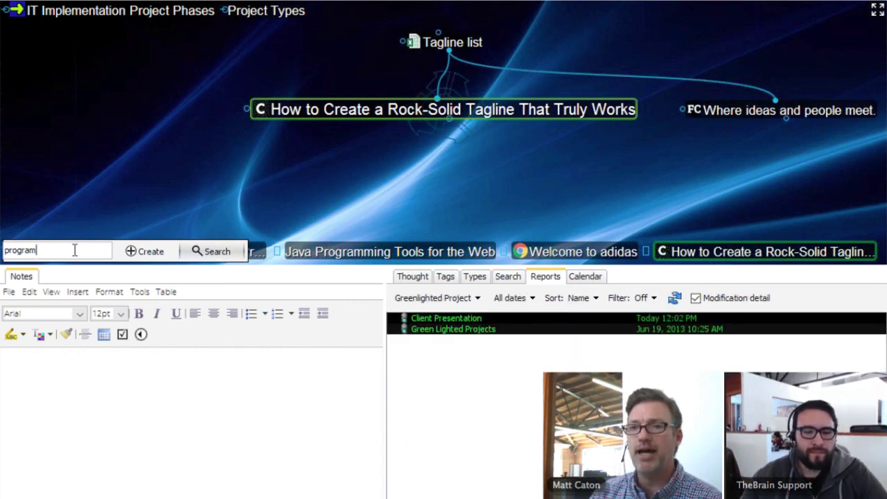
click(214, 252)
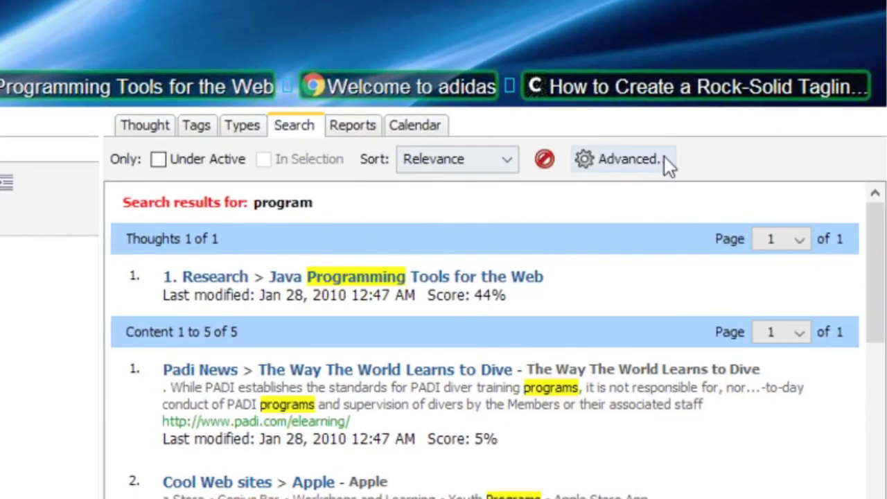
click(662, 159)
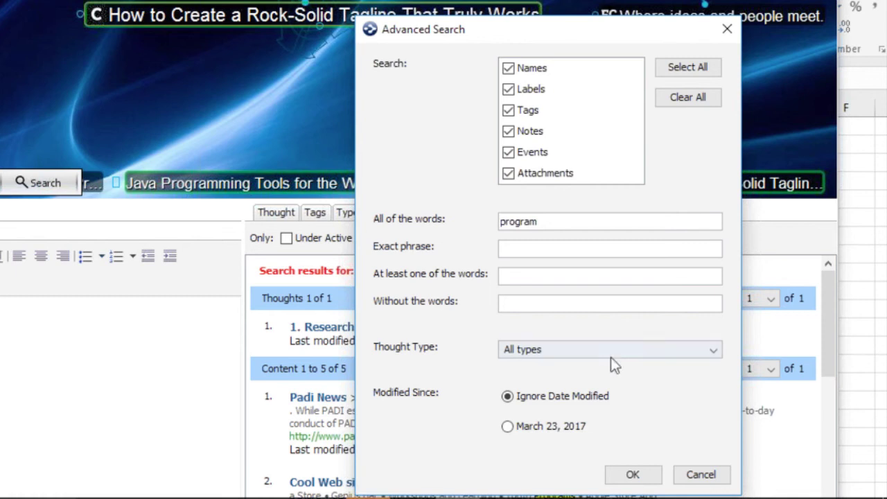
click(633, 351)
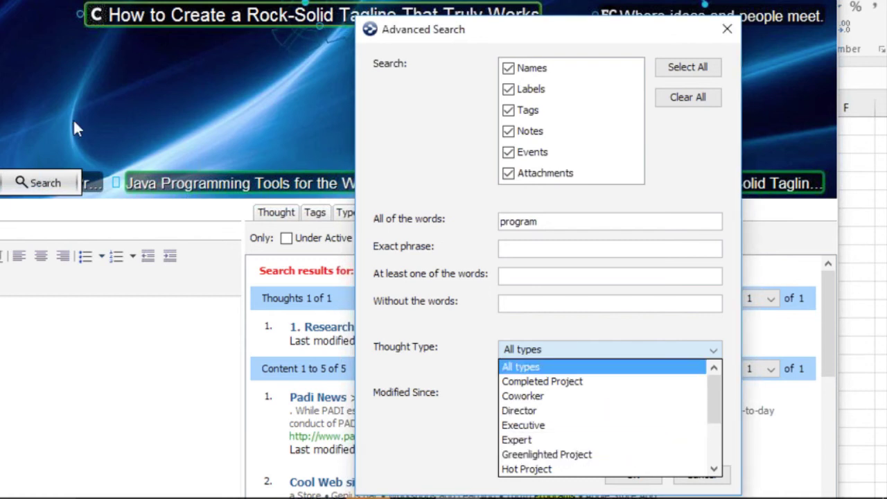
click(728, 28)
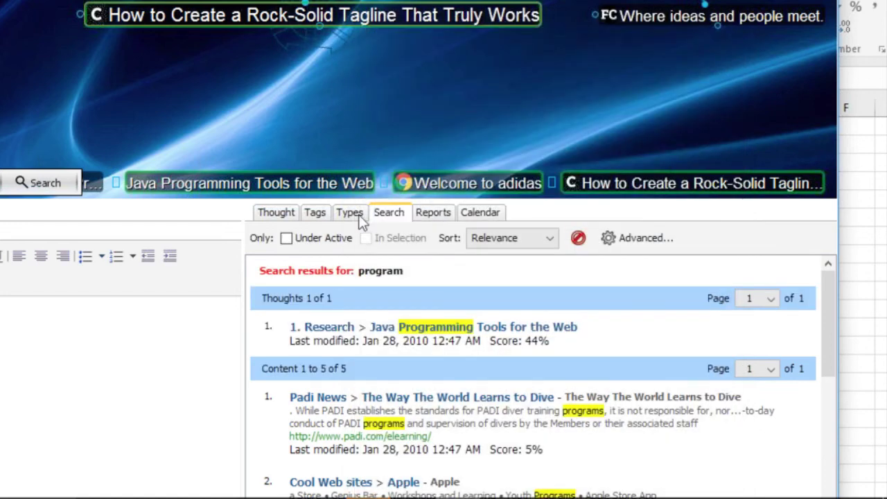
click(433, 212)
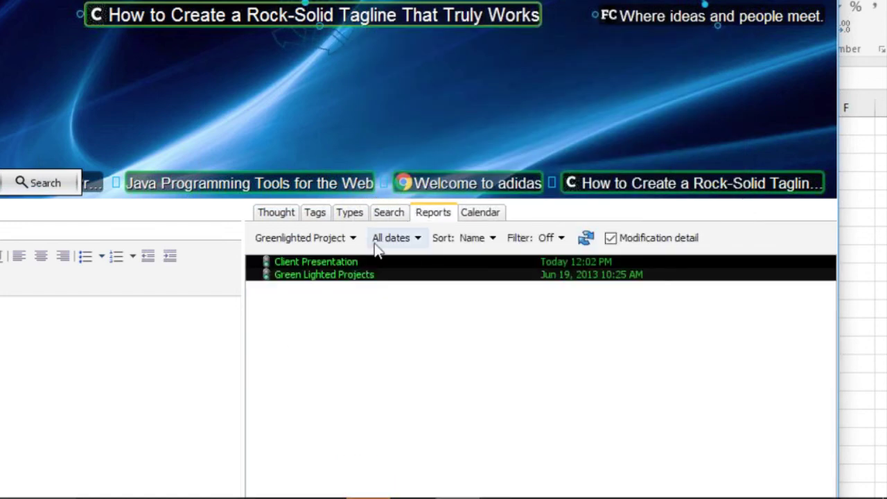
click(349, 240)
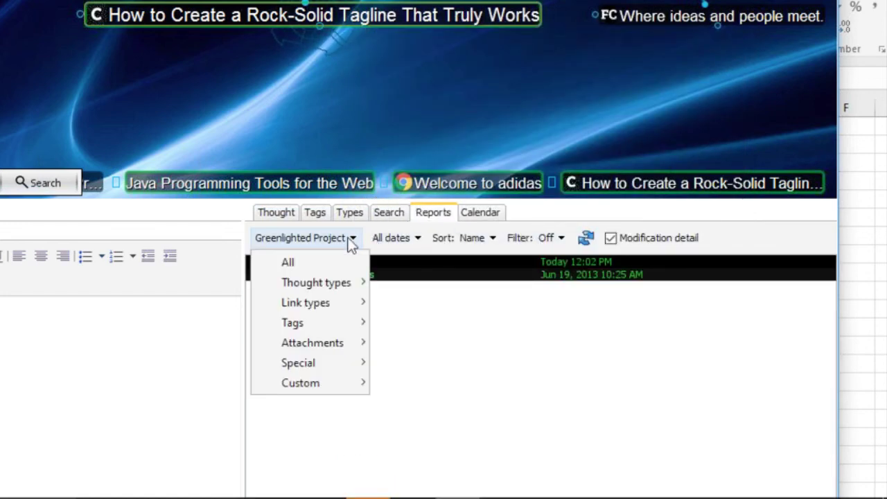
click(306, 262)
click(264, 238)
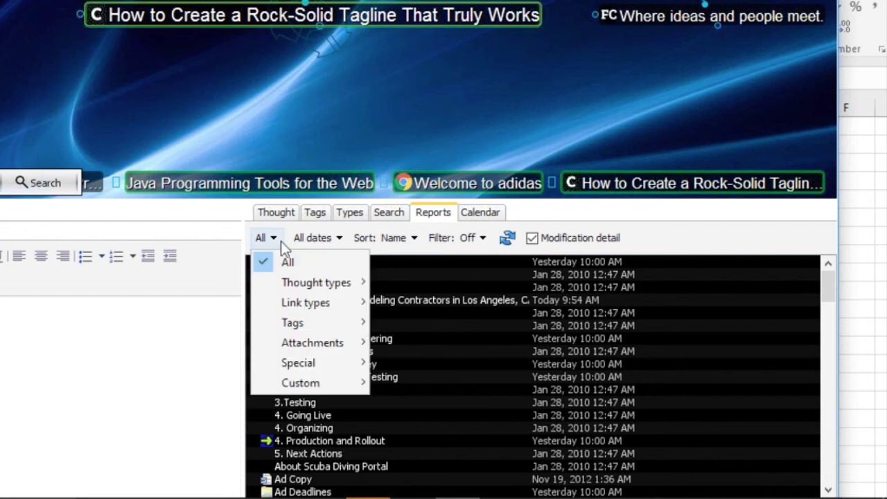
mouse_move(303, 291)
mouse_move(316, 325)
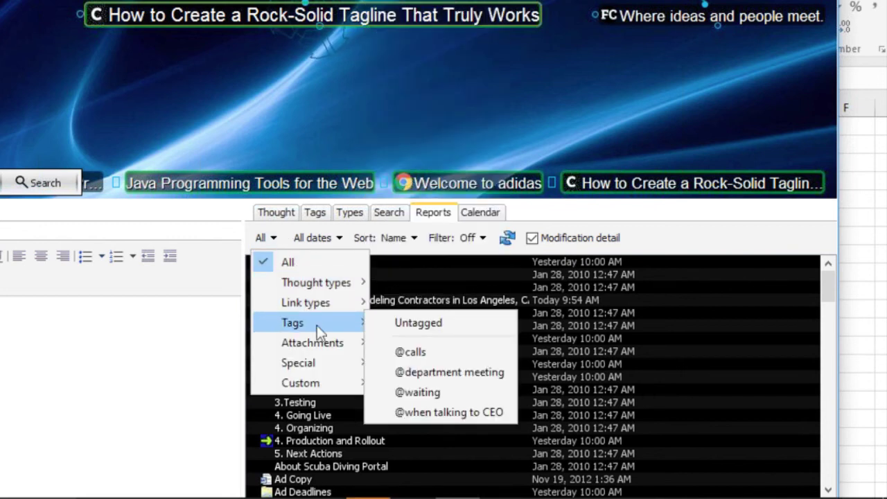
click(417, 391)
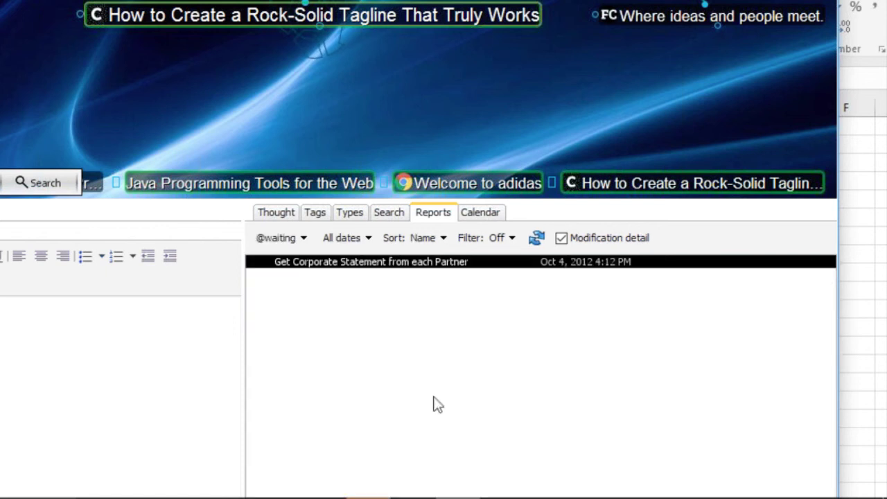
click(303, 249)
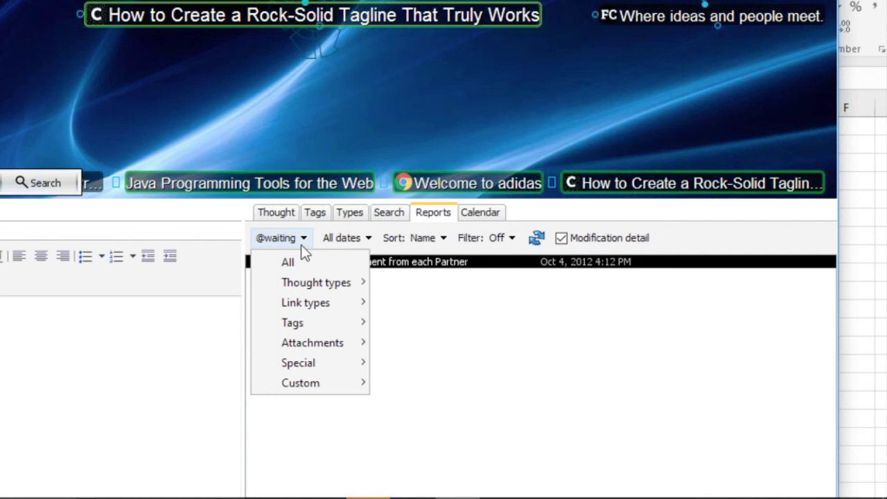
mouse_move(319, 394)
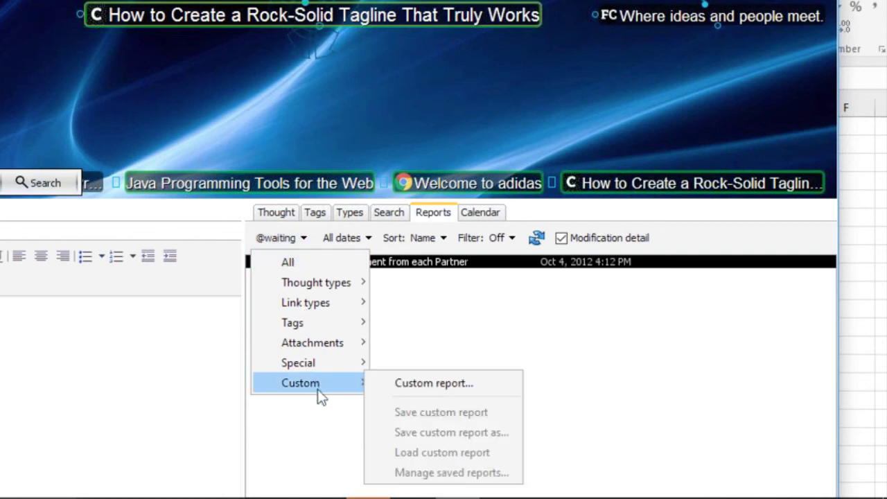
click(418, 387)
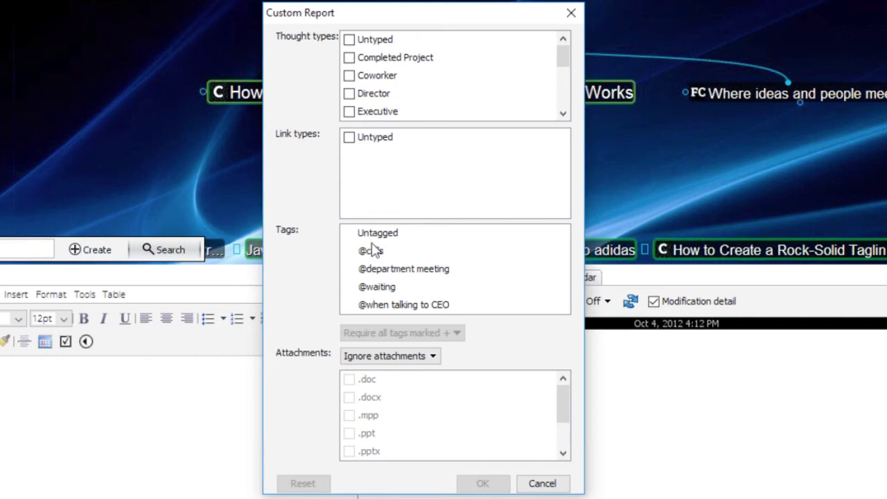
click(350, 254)
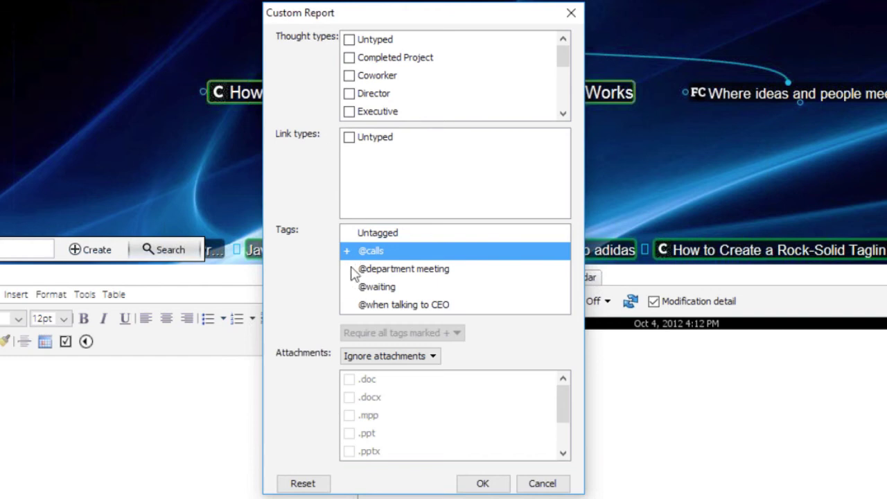
click(350, 307)
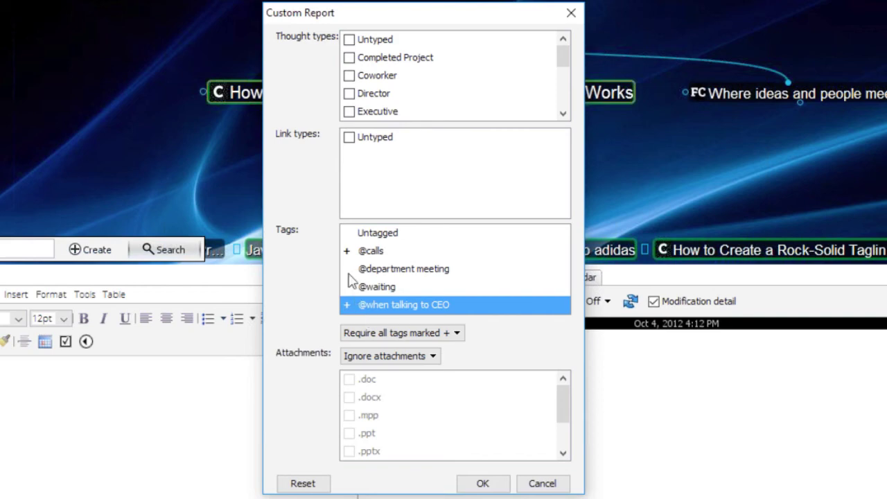
click(348, 289)
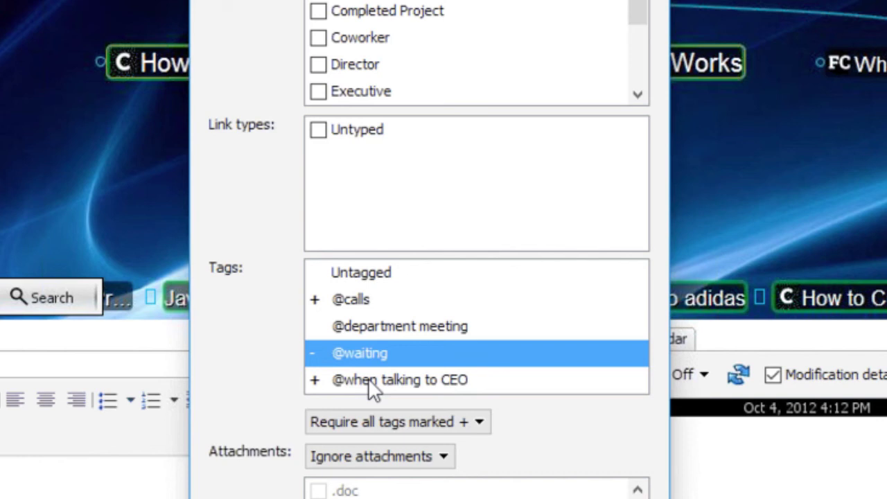
click(315, 305)
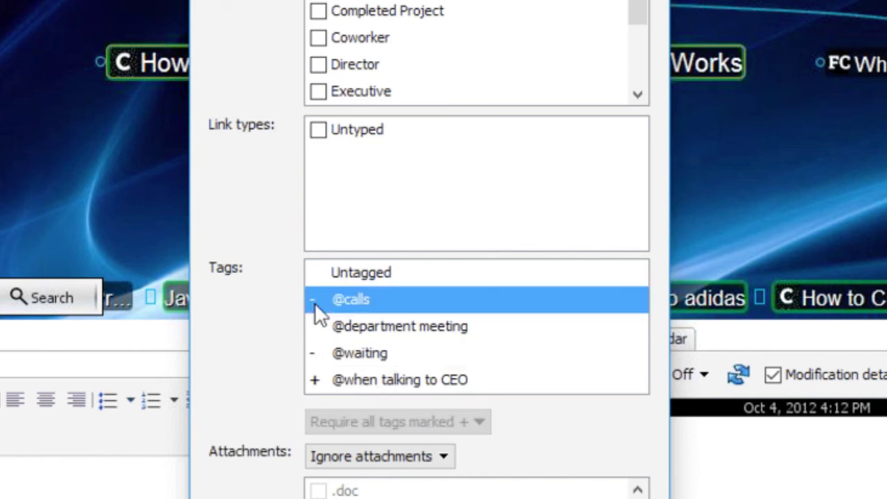
click(314, 303)
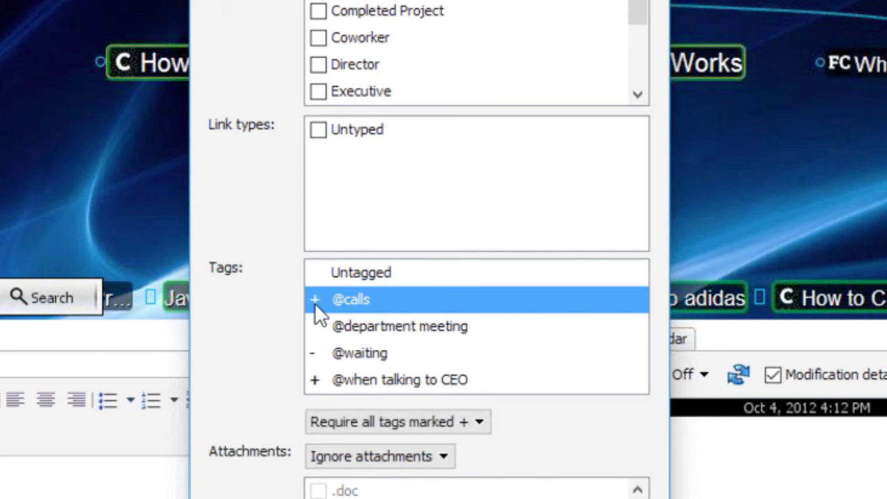
click(315, 302)
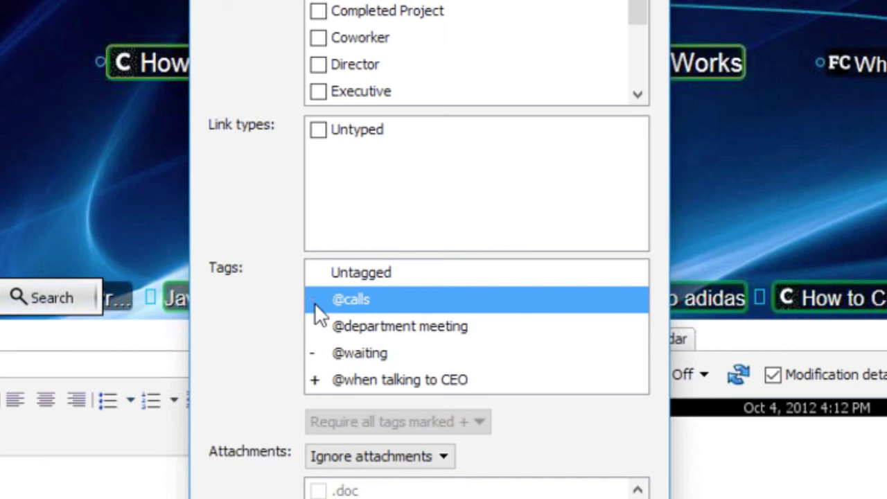
click(313, 355)
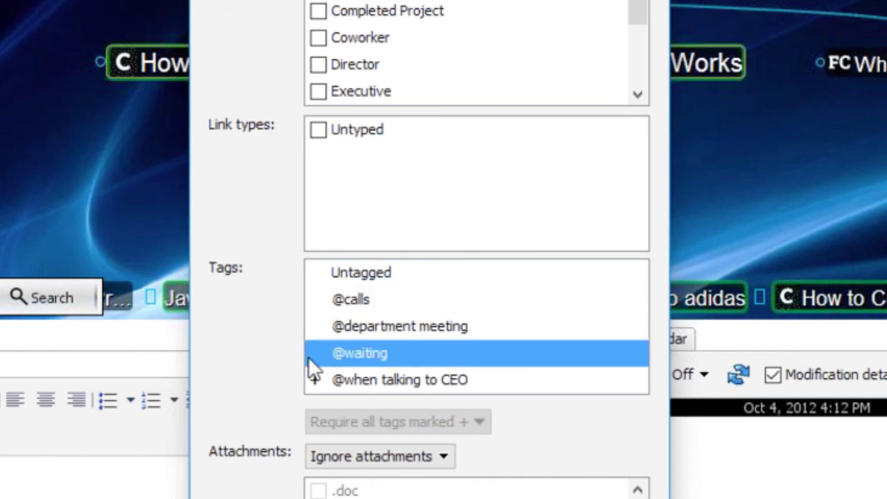
click(317, 380)
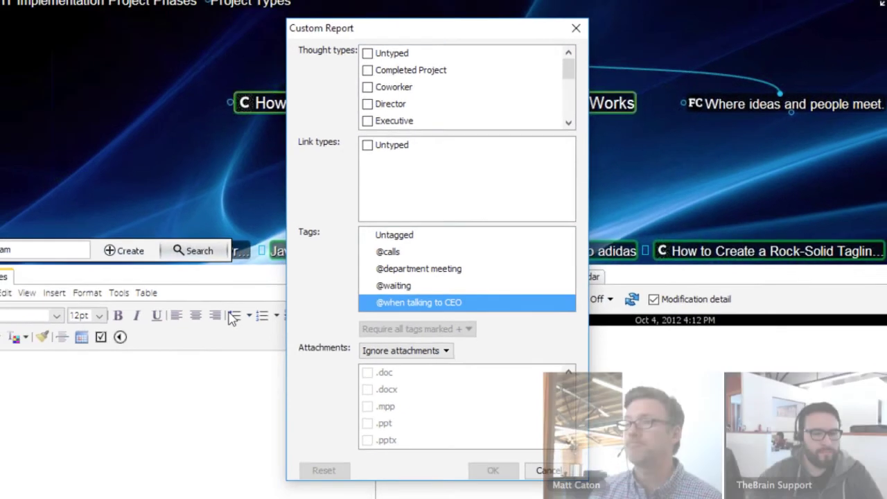
click(580, 38)
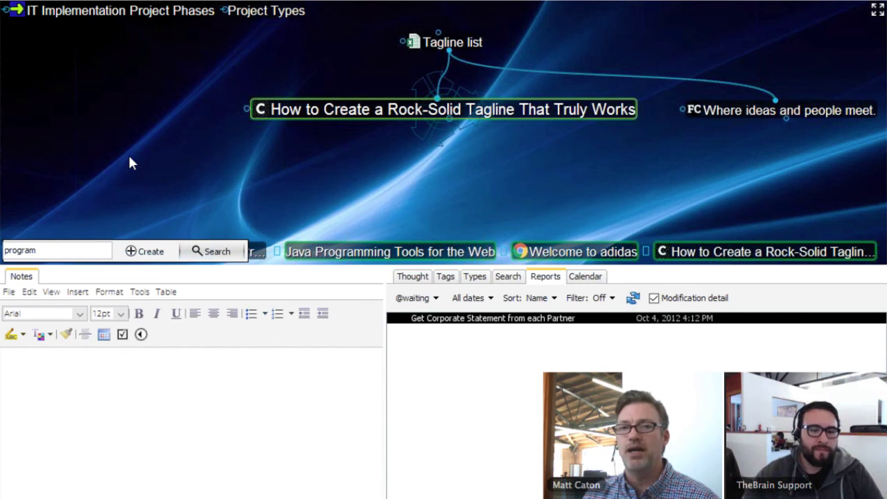
Step: Go through Tagline list to make IT Implementation Project Phases the active thought, and view the options for arranging thoughts
click(473, 47)
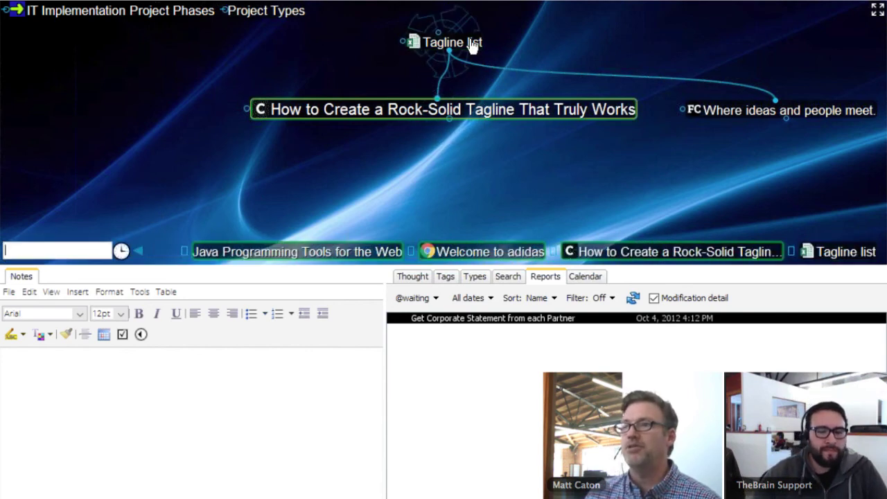
click(175, 16)
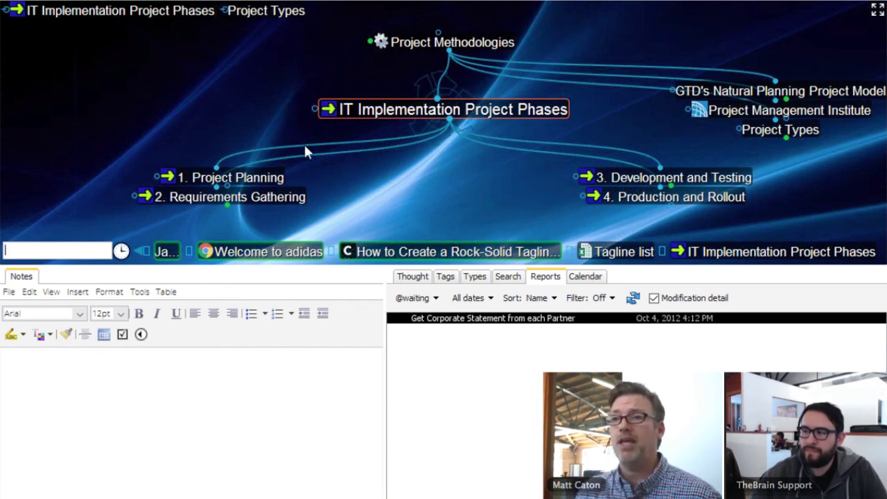
right_click(92, 102)
mouse_move(116, 140)
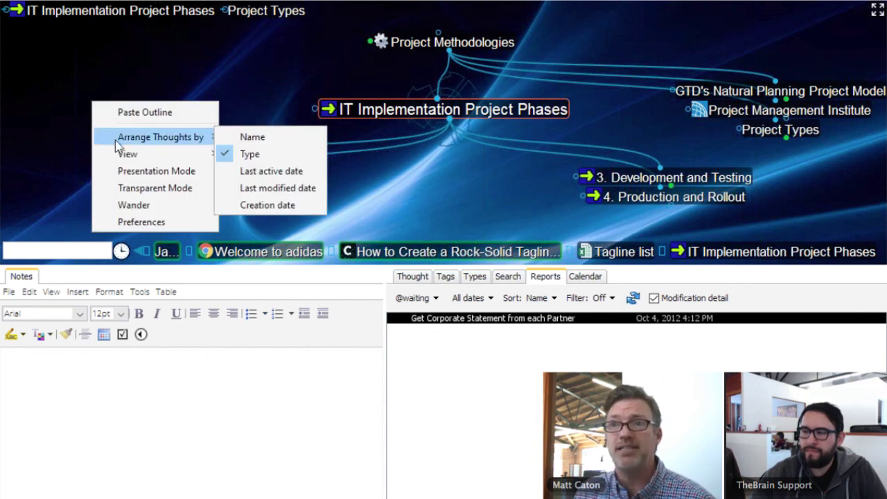